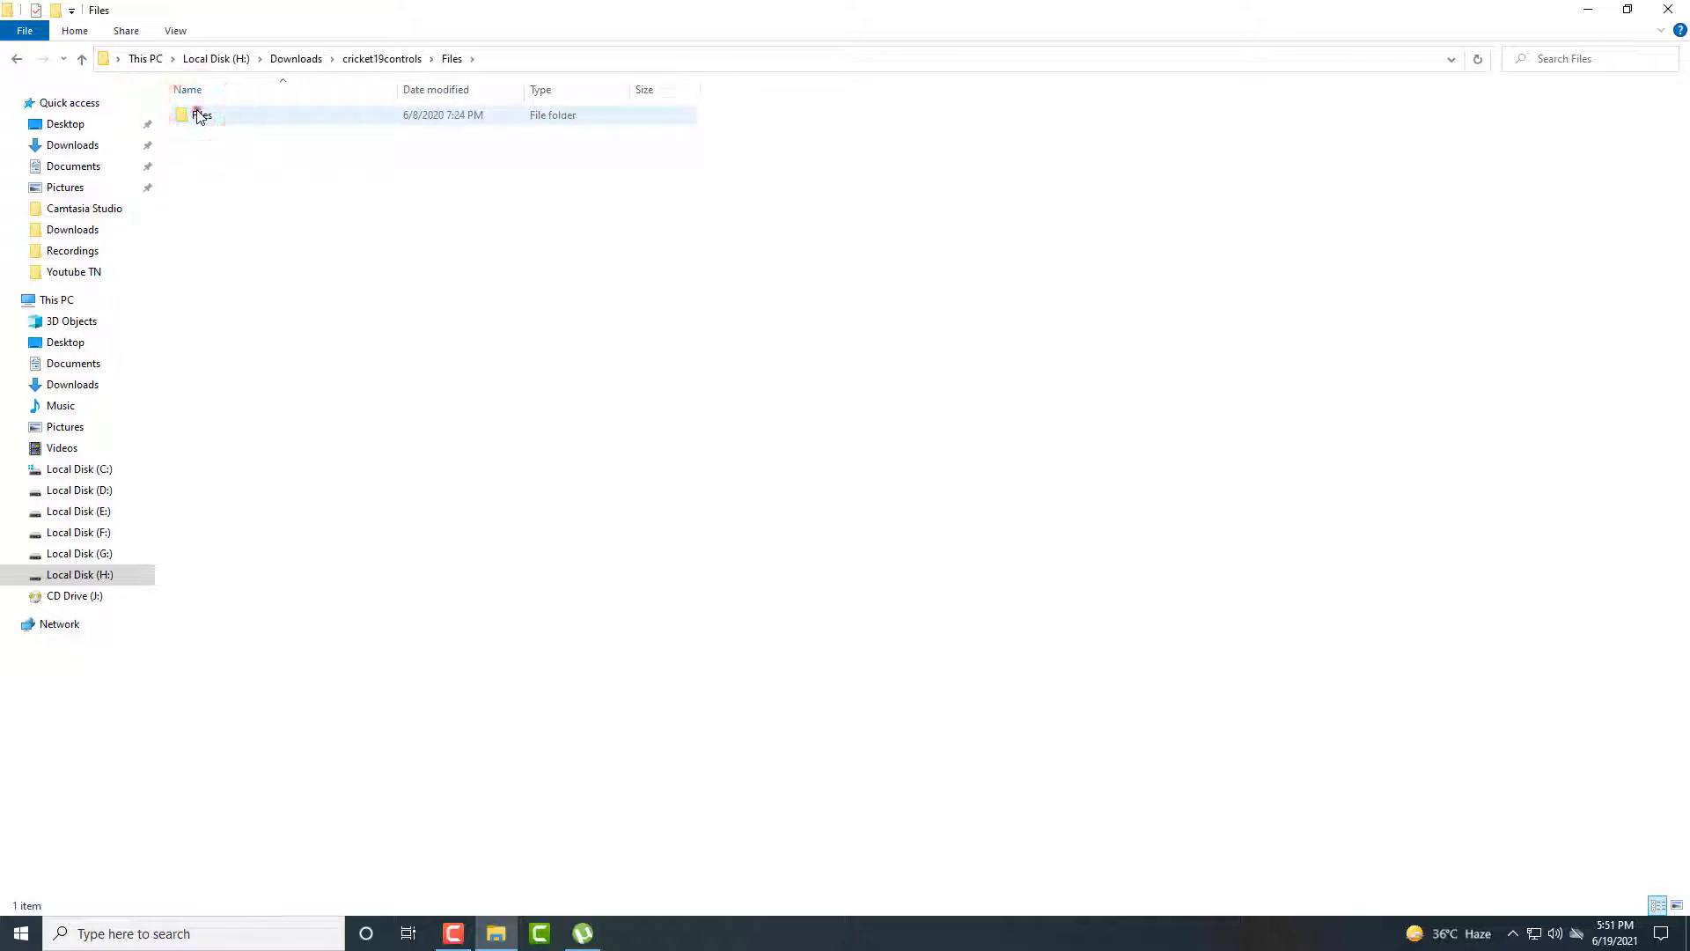
Open the Keyboard.Splitter.2.2.0.0 folder inside the nested Files folders and run KeyboardSplitter, allowing it to make changes
double_click(198, 117)
double_click(199, 118)
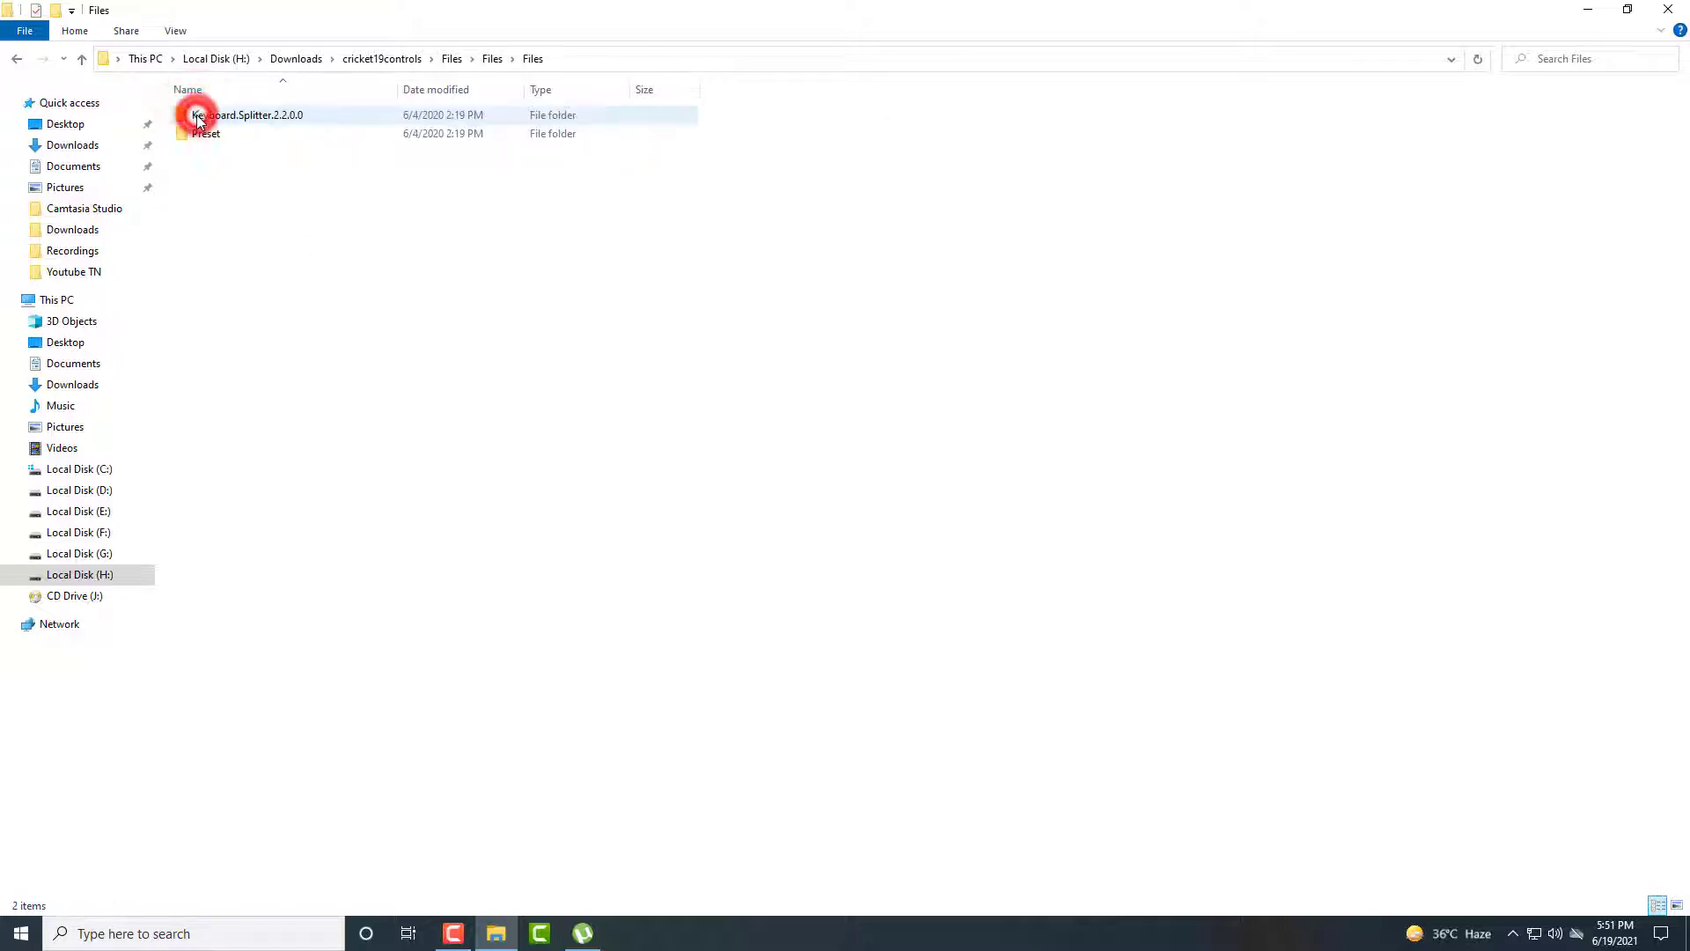
double_click(266, 122)
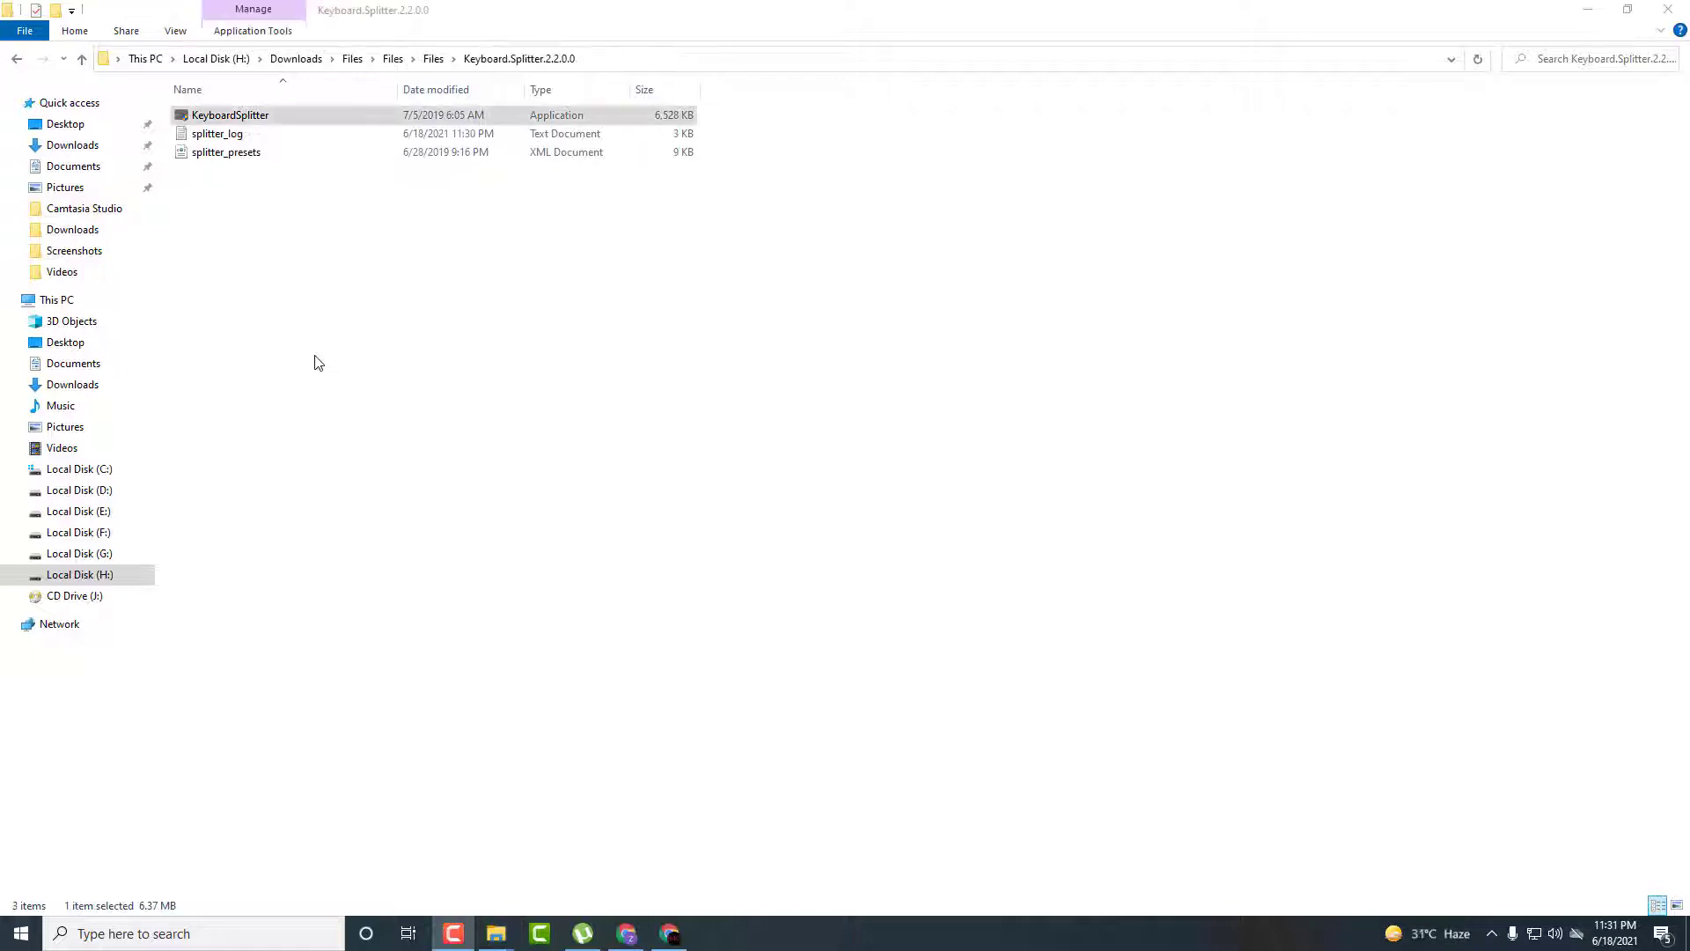
double_click(230, 116)
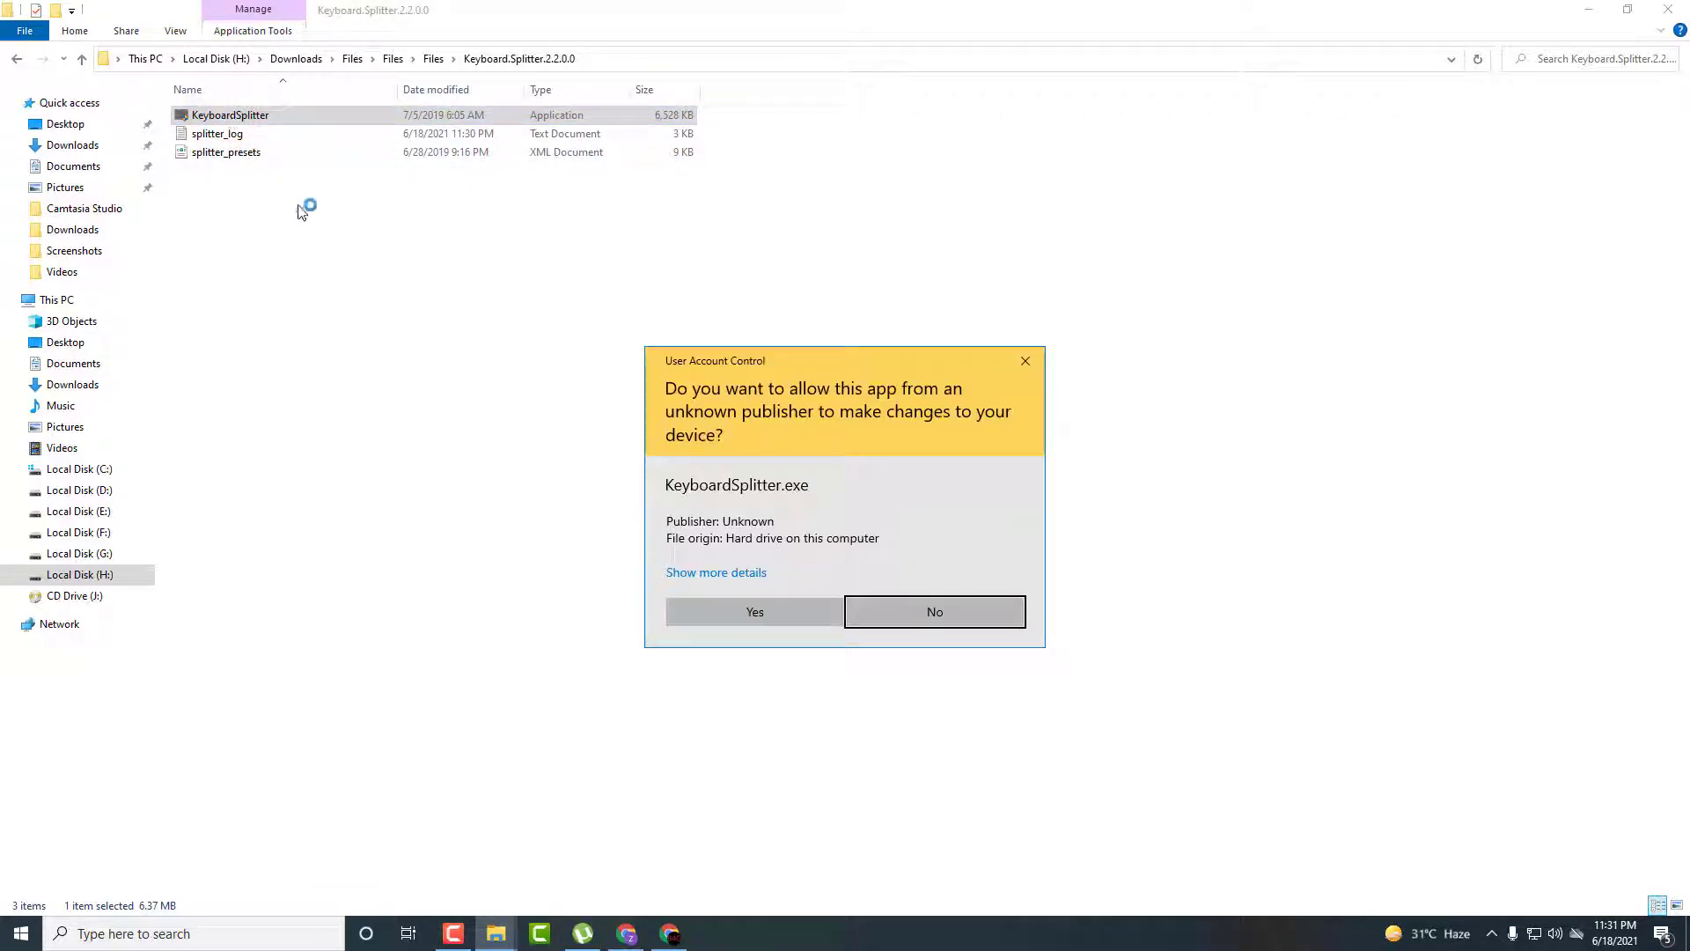
left_click(739, 612)
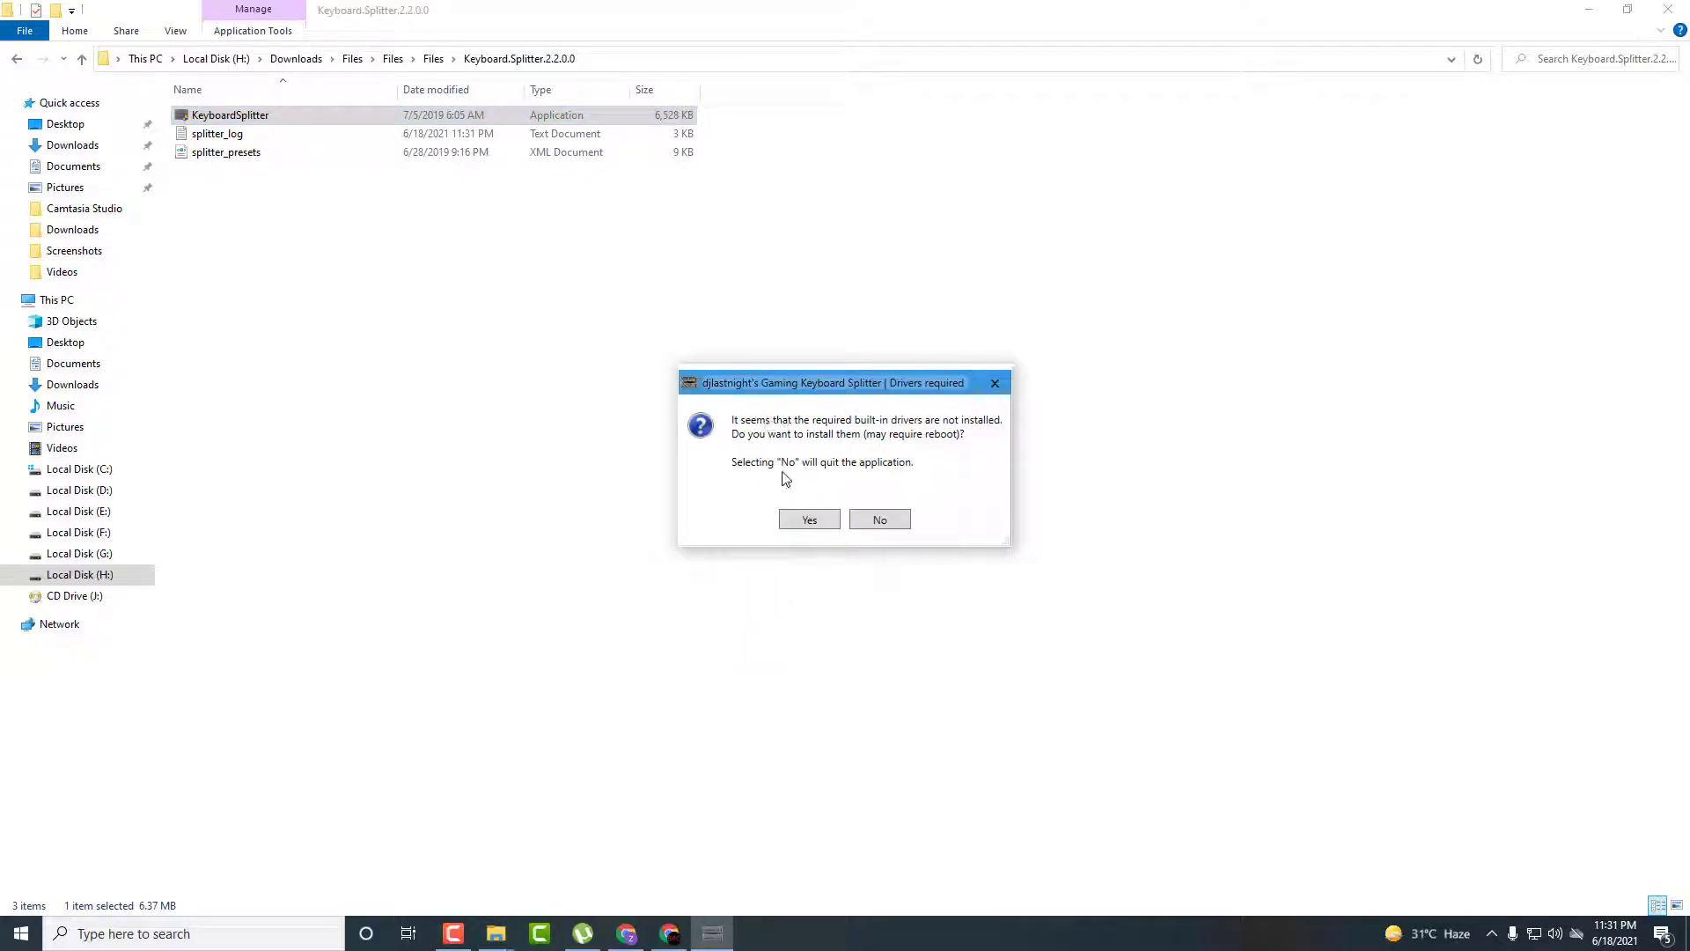
Install the required built-in drivers with always trusting the publisher turned off, and reboot the PC
left_click(798, 518)
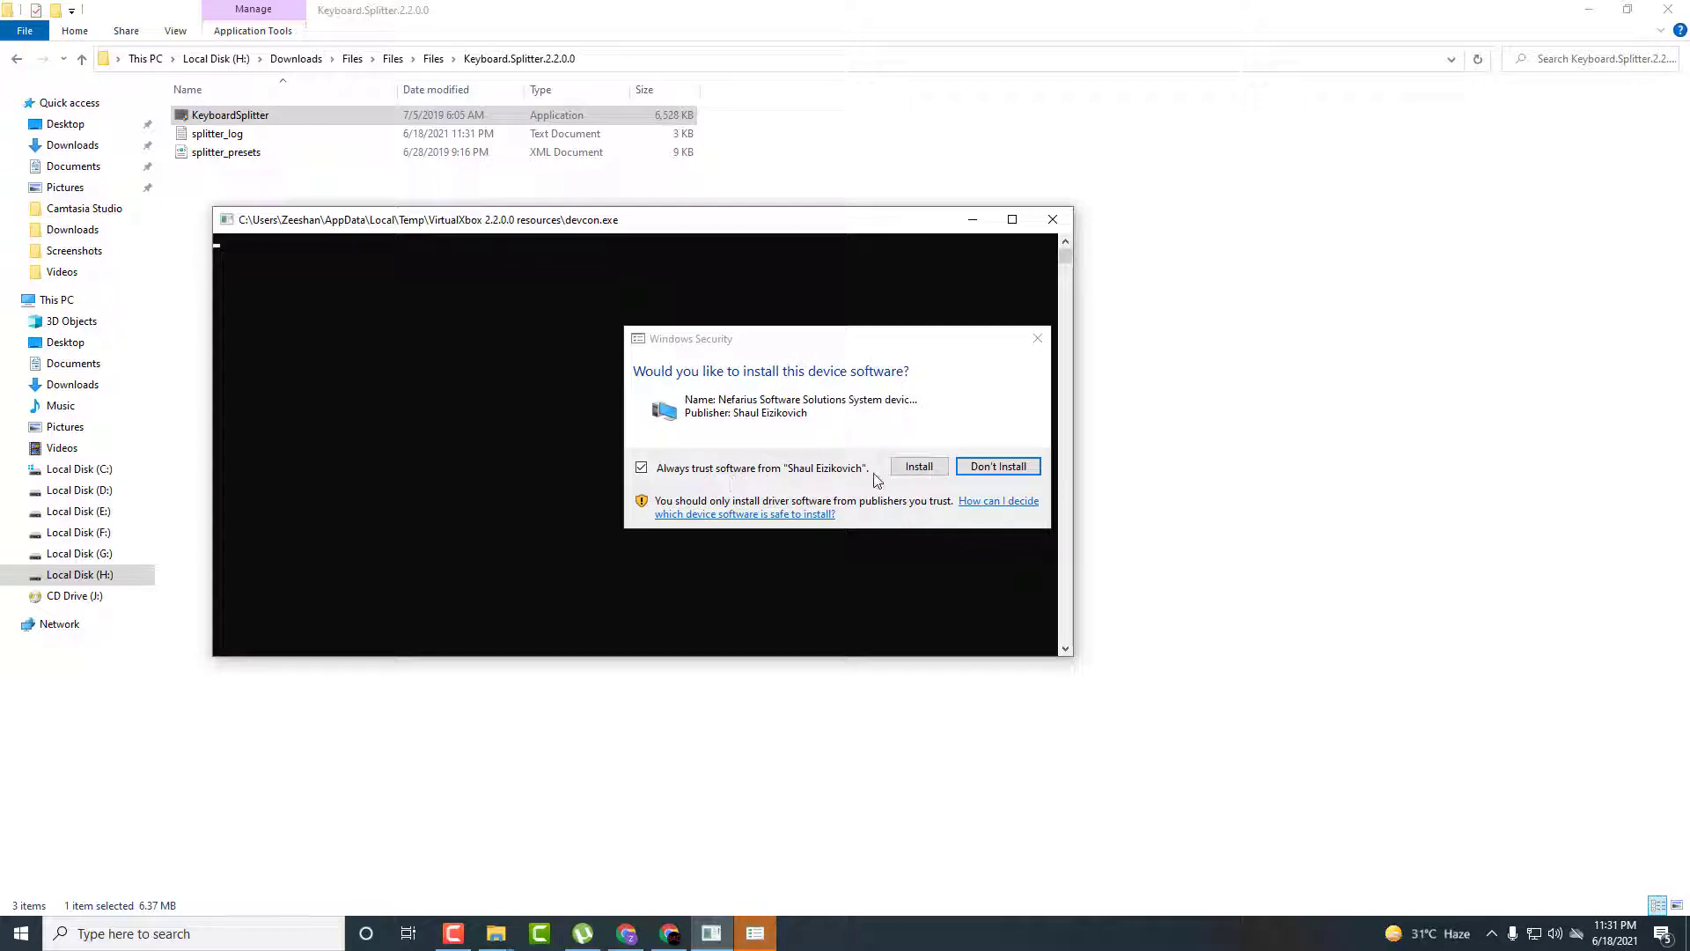
left_click(642, 467)
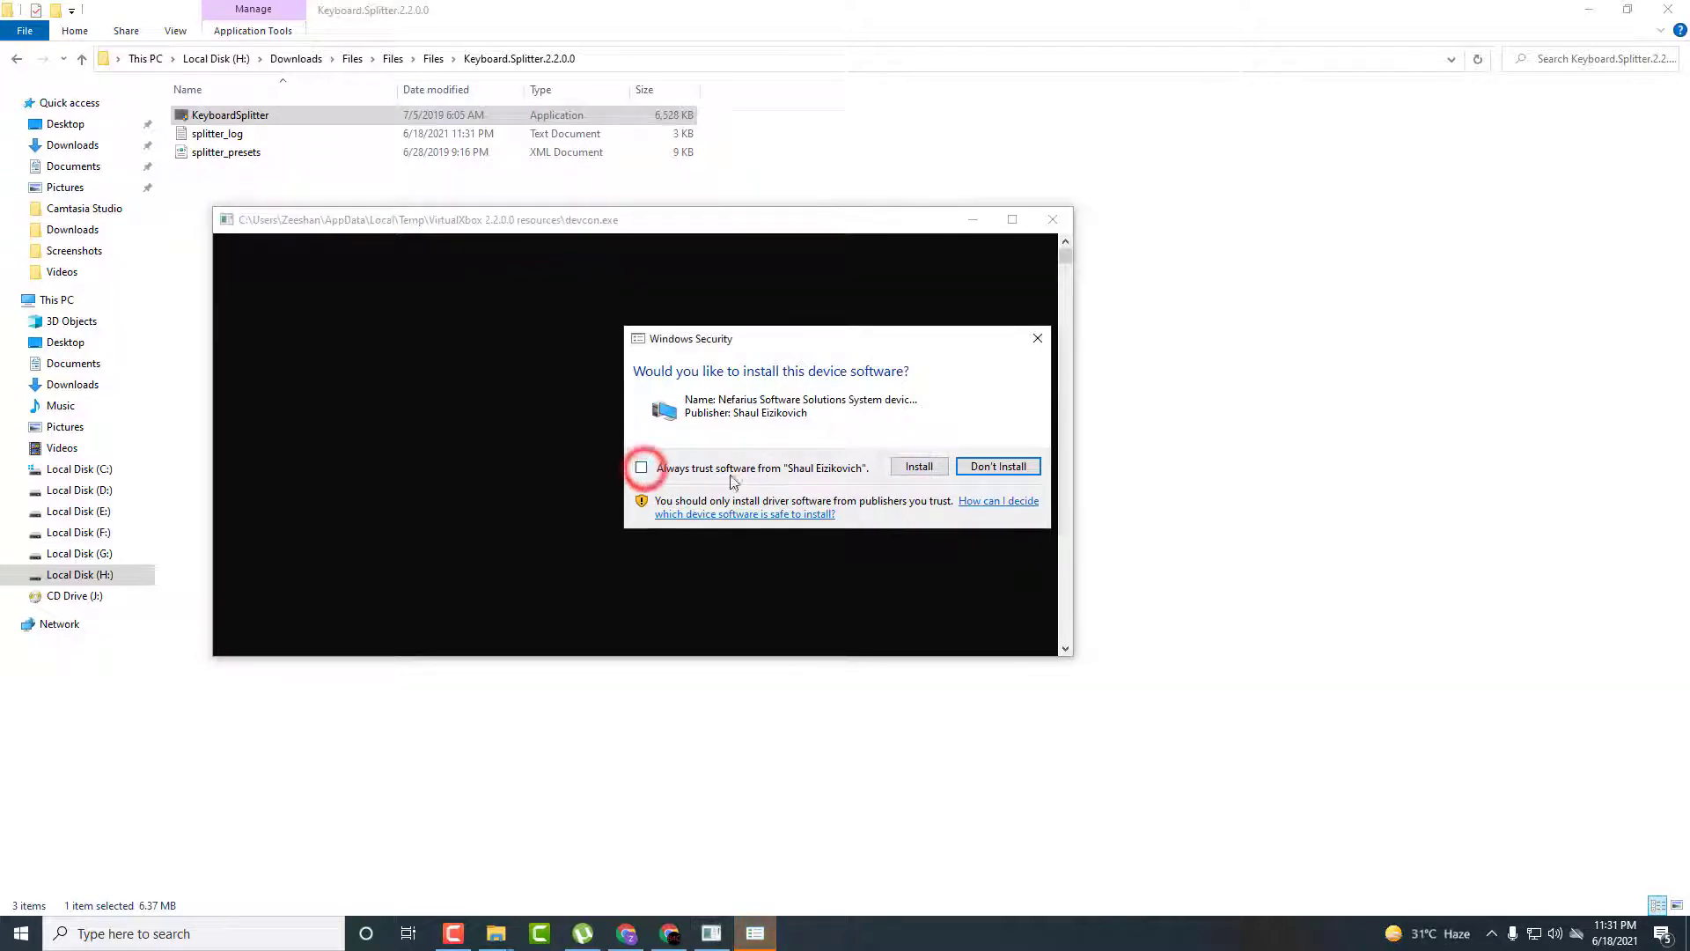
left_click(919, 466)
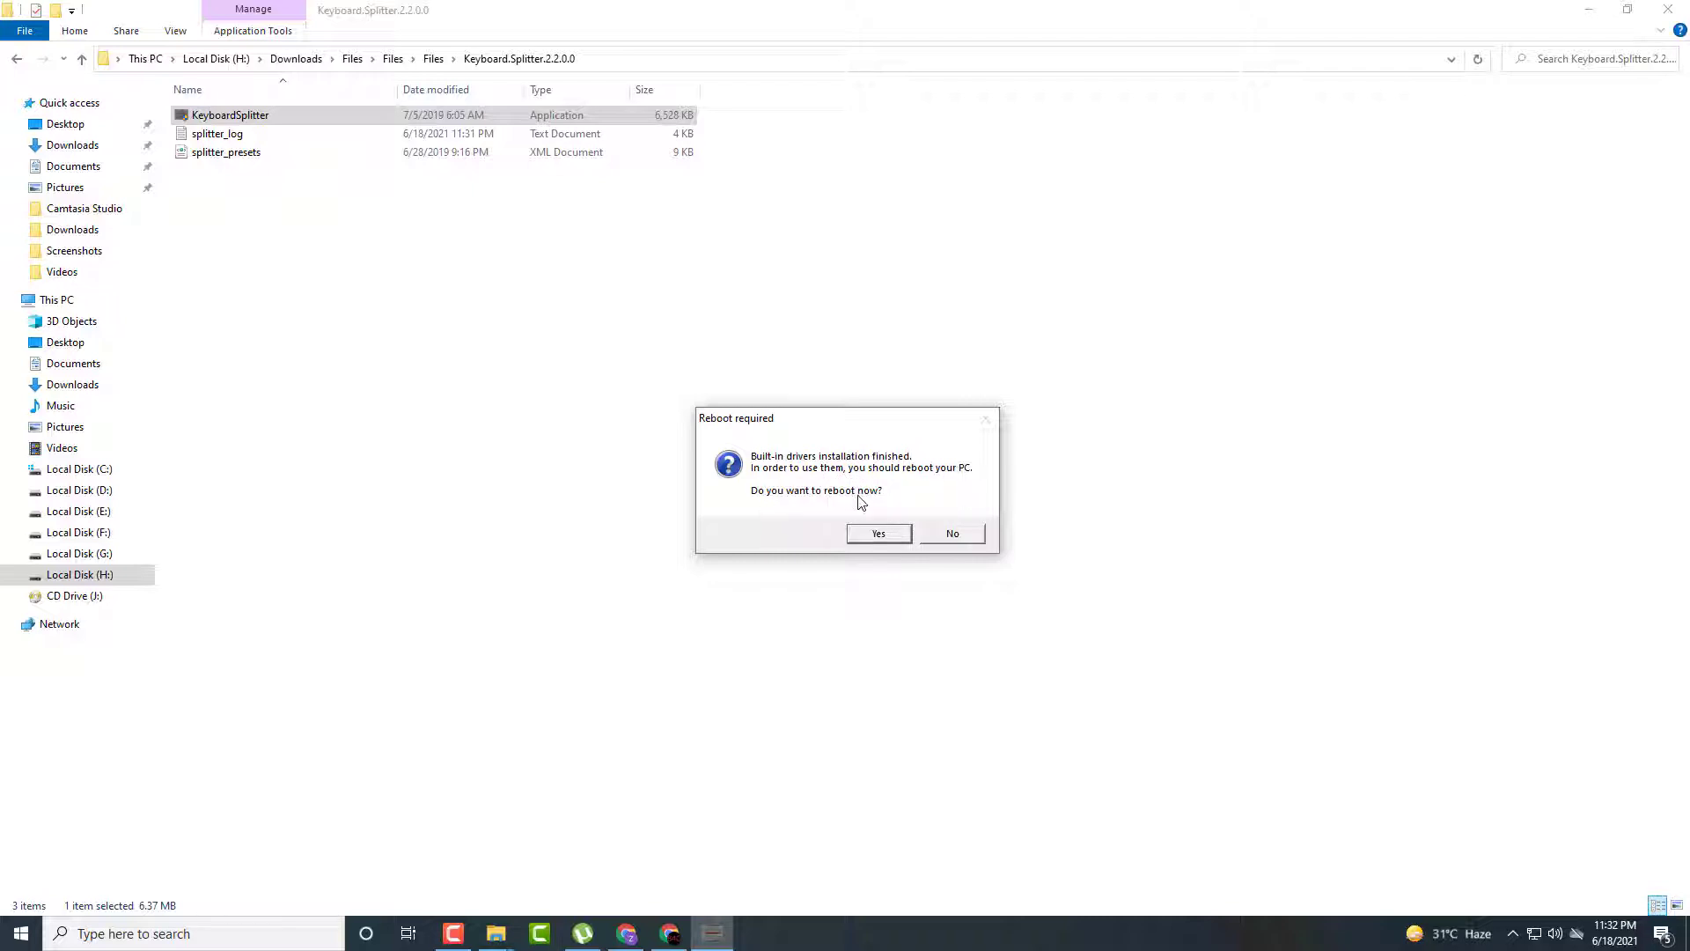
left_click(879, 533)
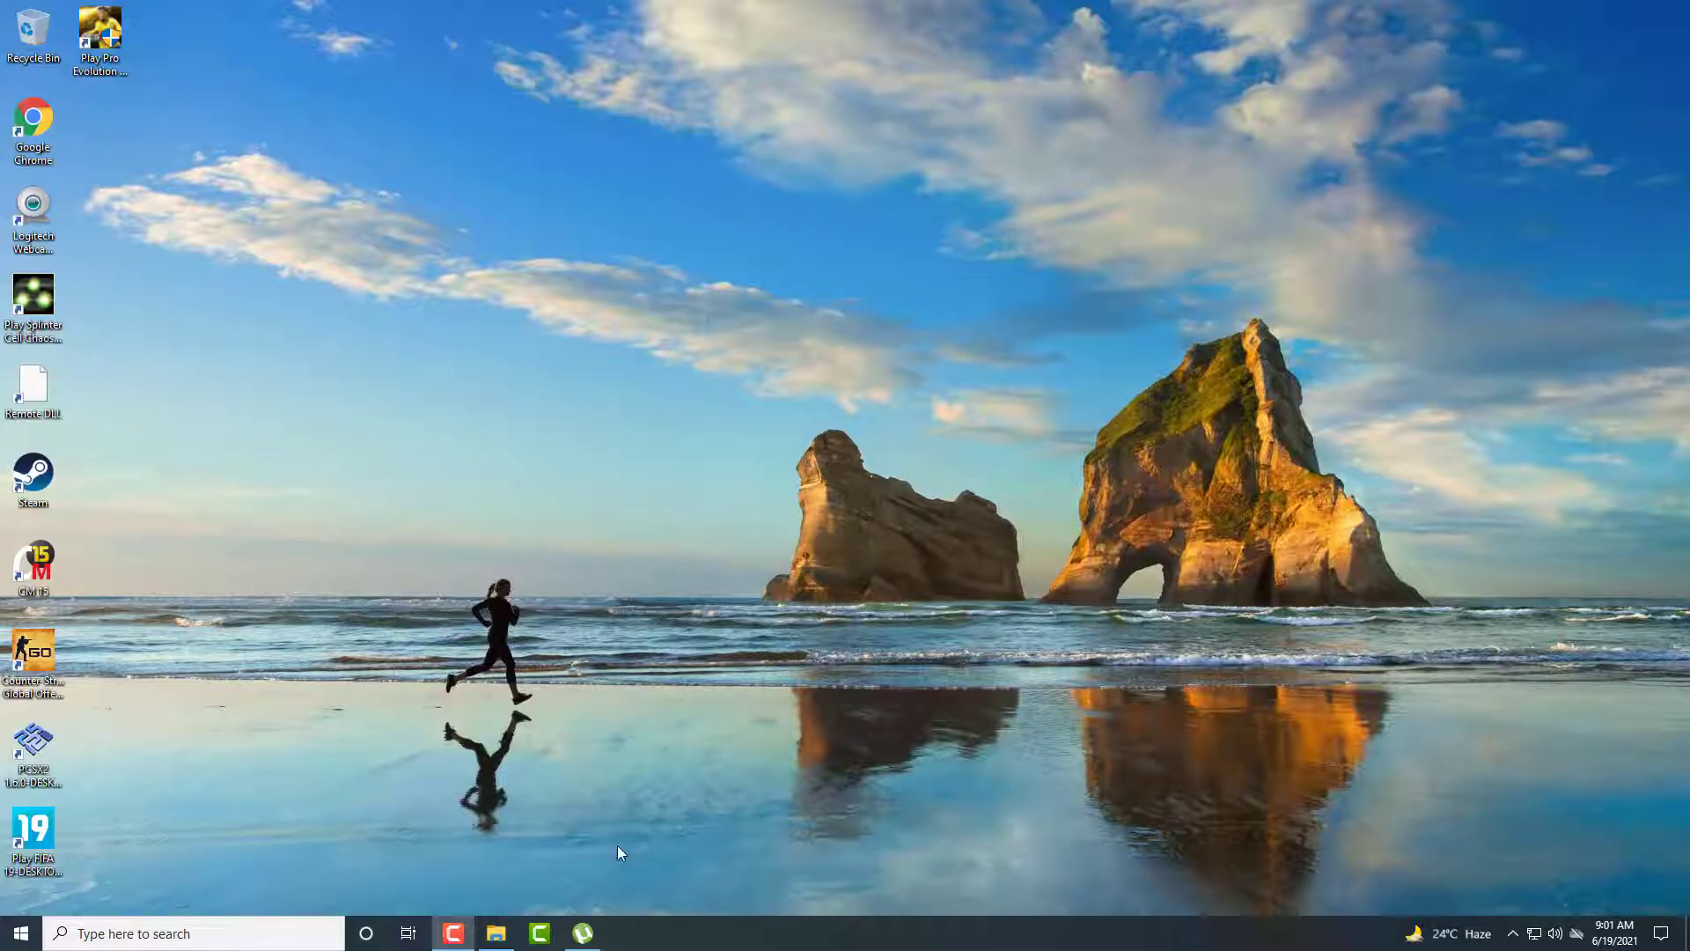
Return to Keyboard.Splitter.2.2.0.0 in the cricket19controls folder and launch KeyboardSplitter again with permission to make changes
left_click(495, 932)
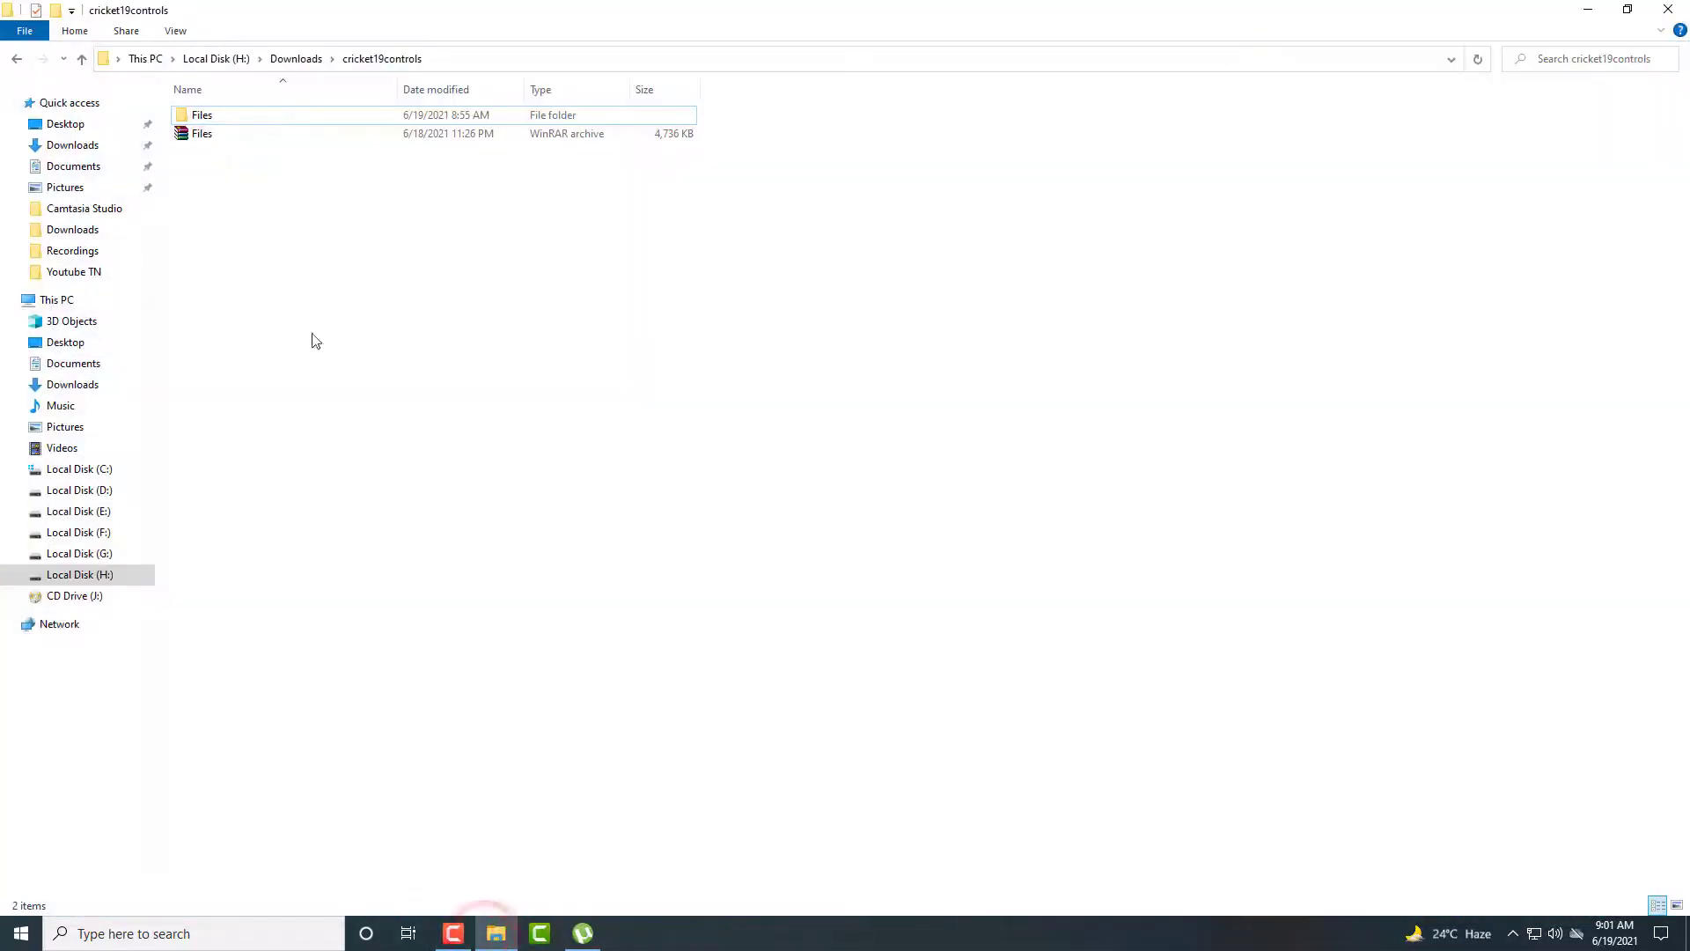
double_click(203, 116)
double_click(202, 115)
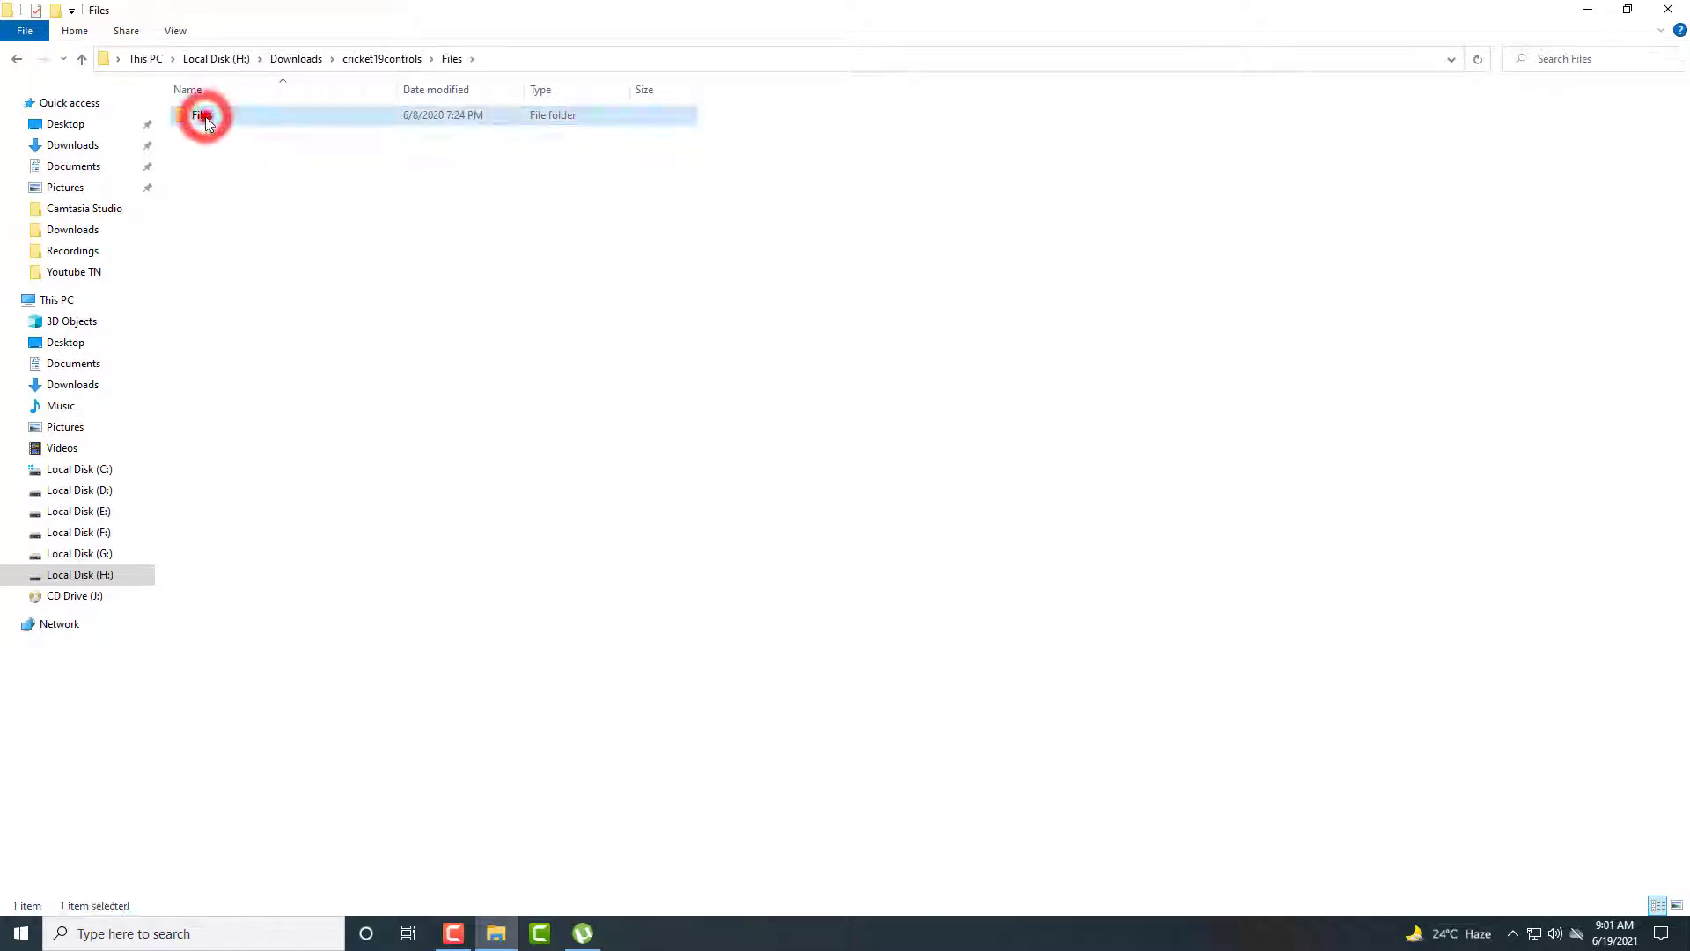
double_click(202, 116)
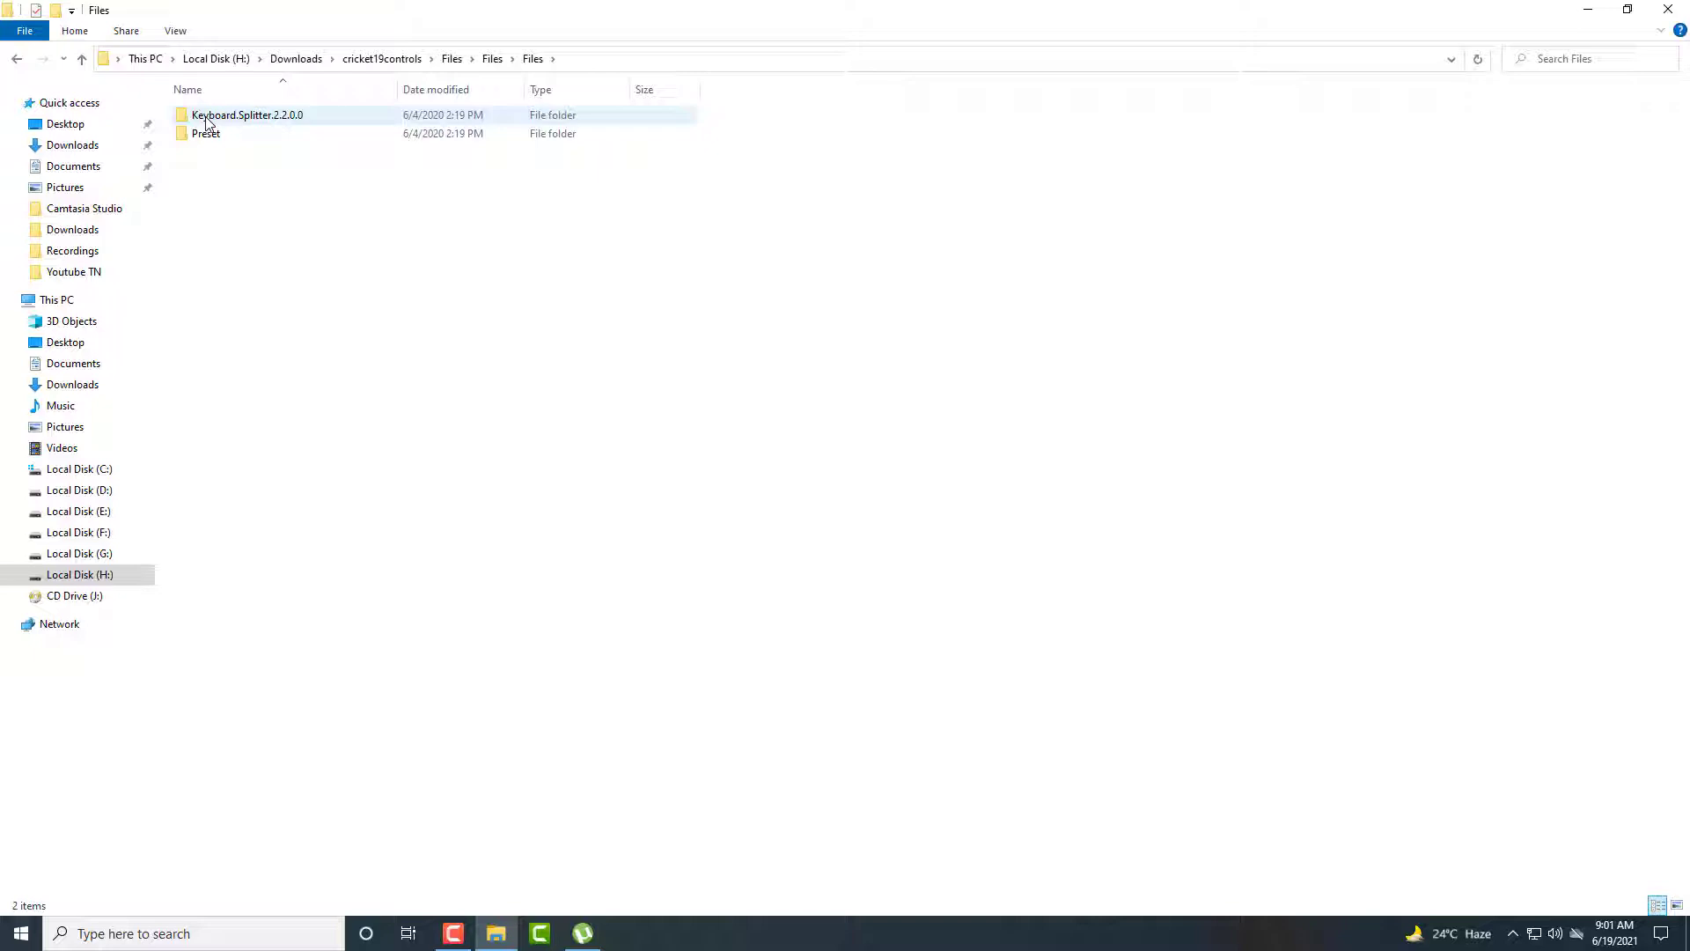
double_click(208, 120)
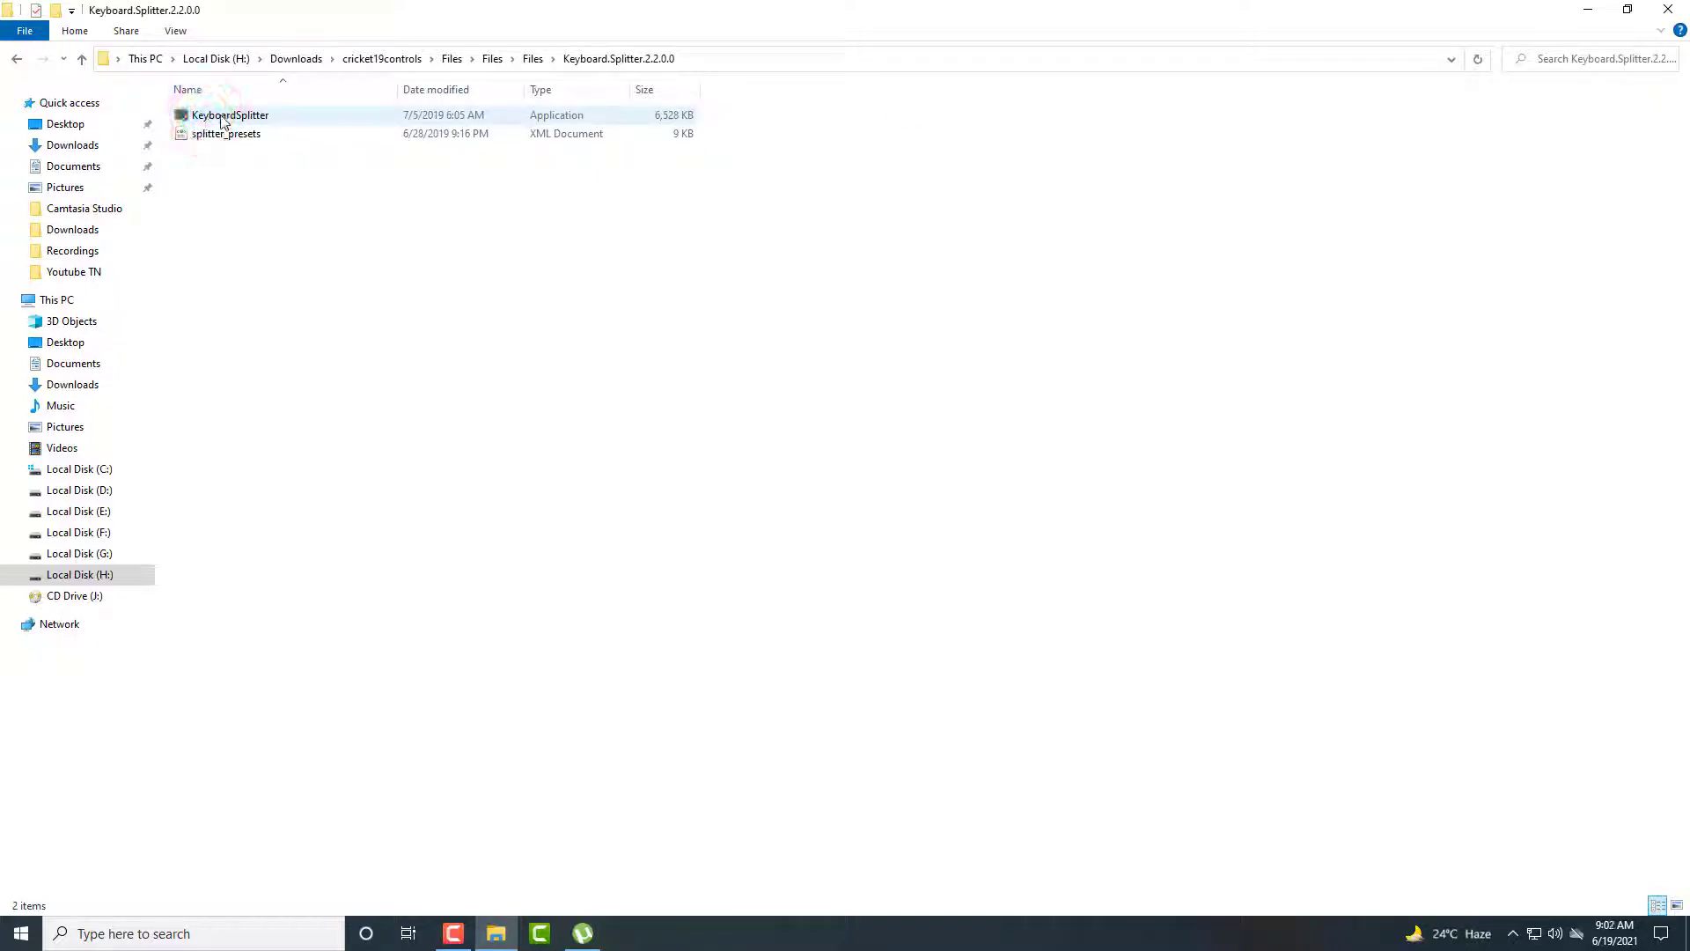
double_click(223, 121)
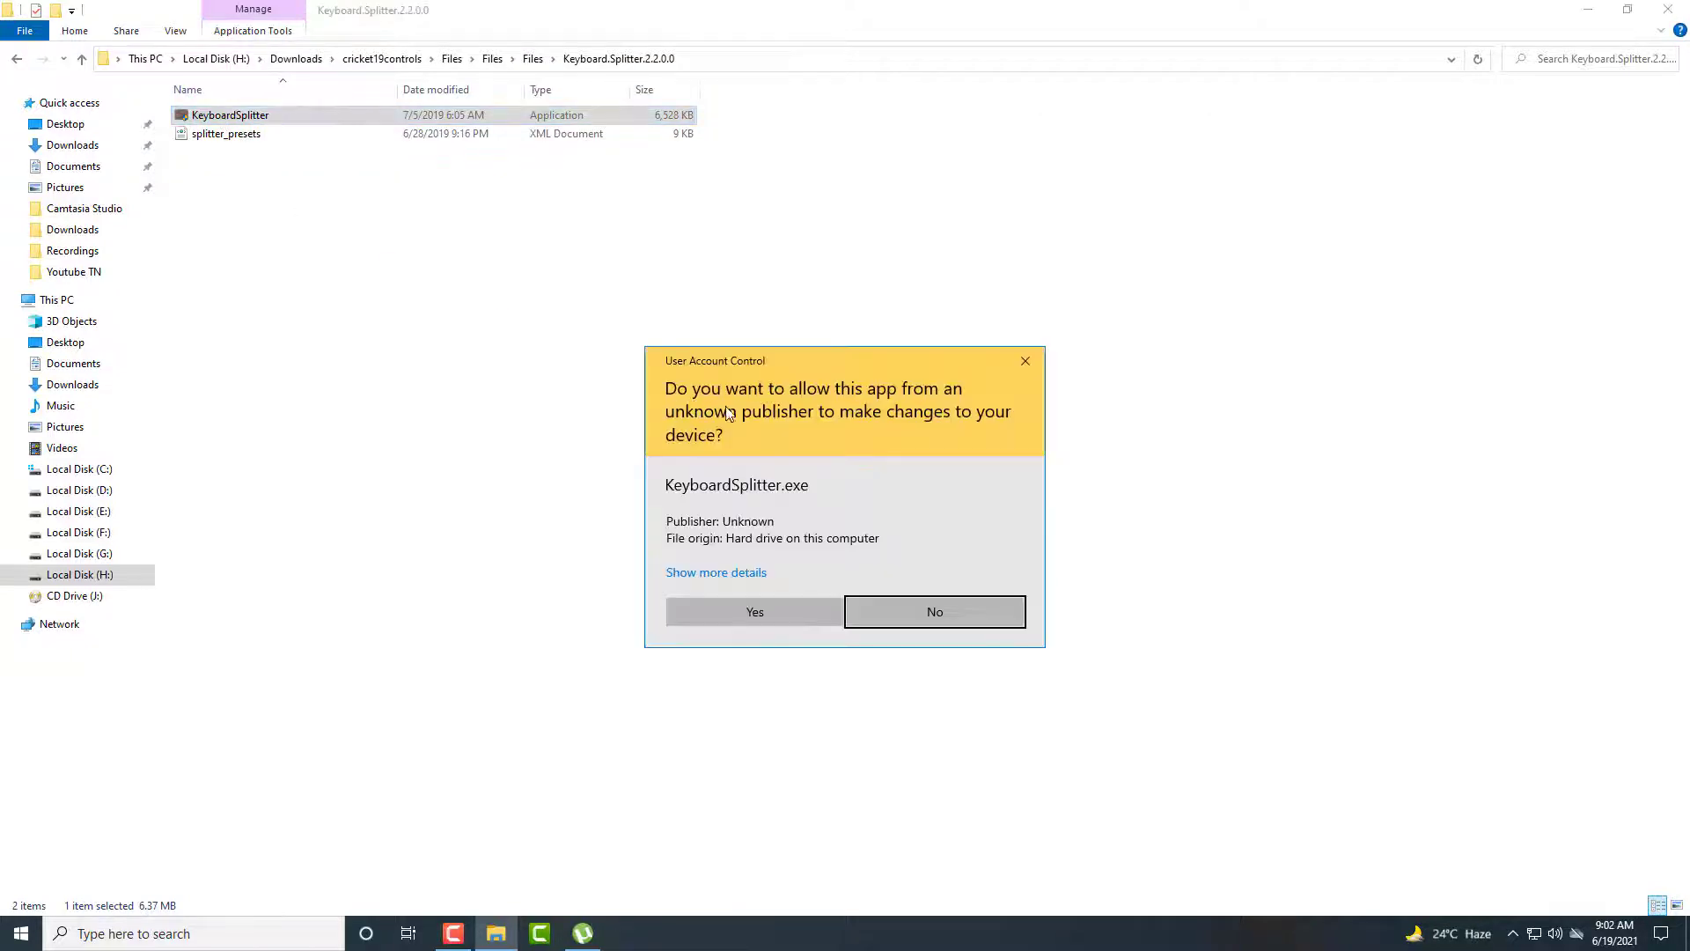
left_click(801, 610)
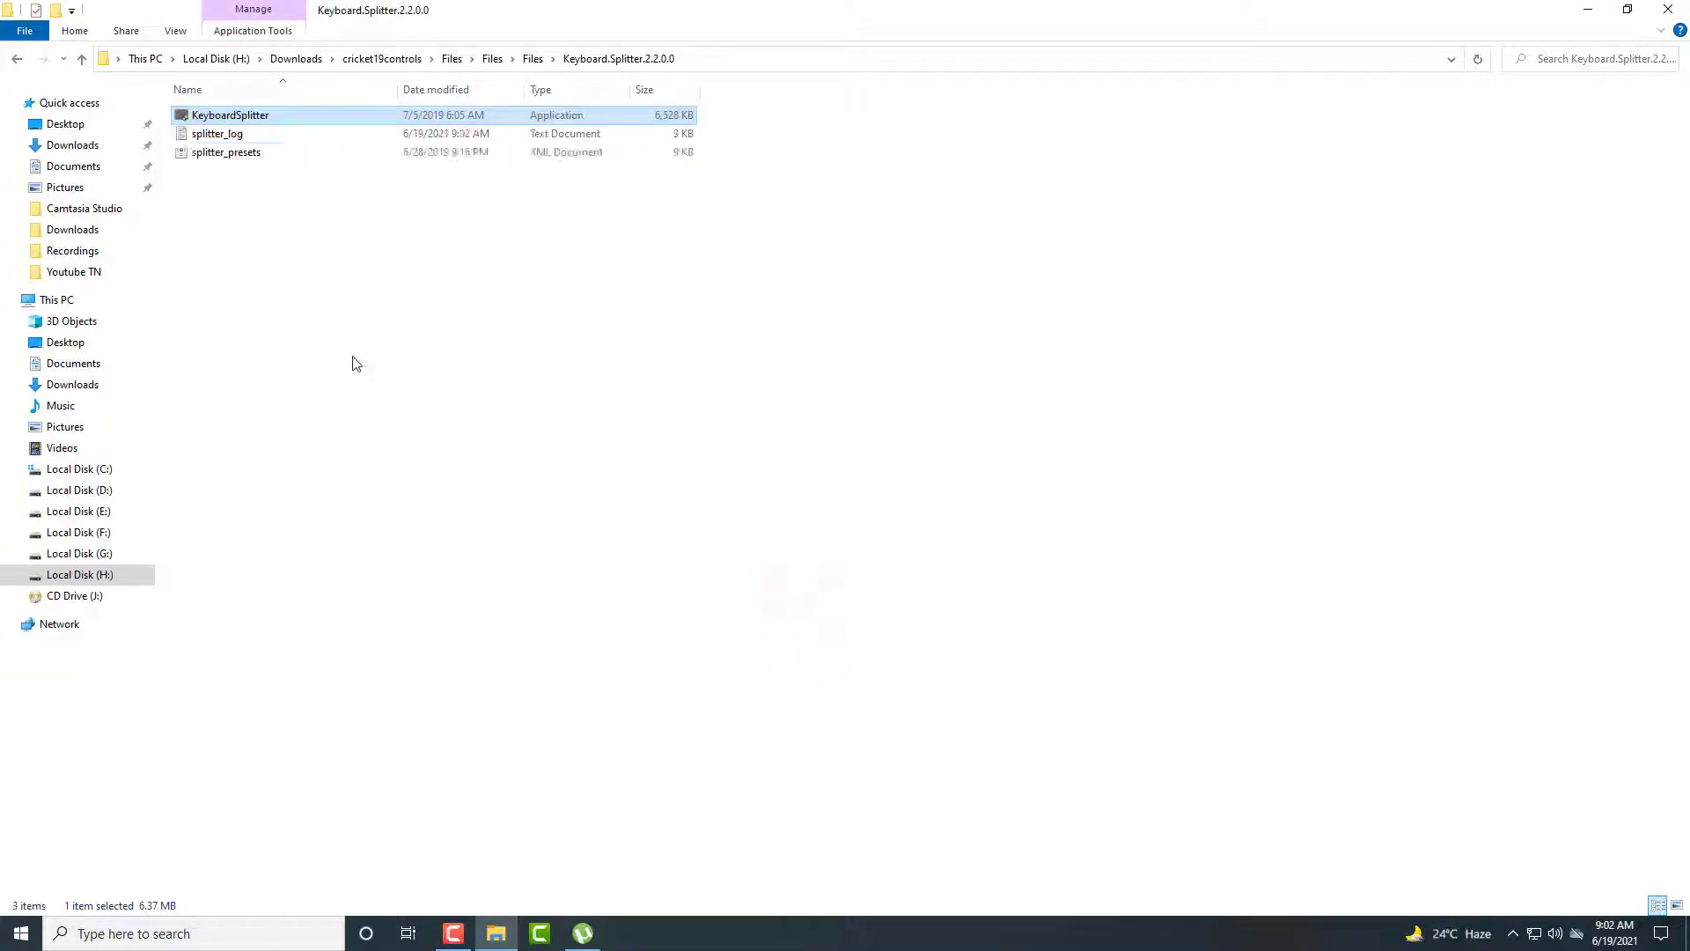
Move the Gaming Keyboard Splitter window to the screen's upper corner and set the slots count to 1
left_click_drag(354, 181, 182, 22)
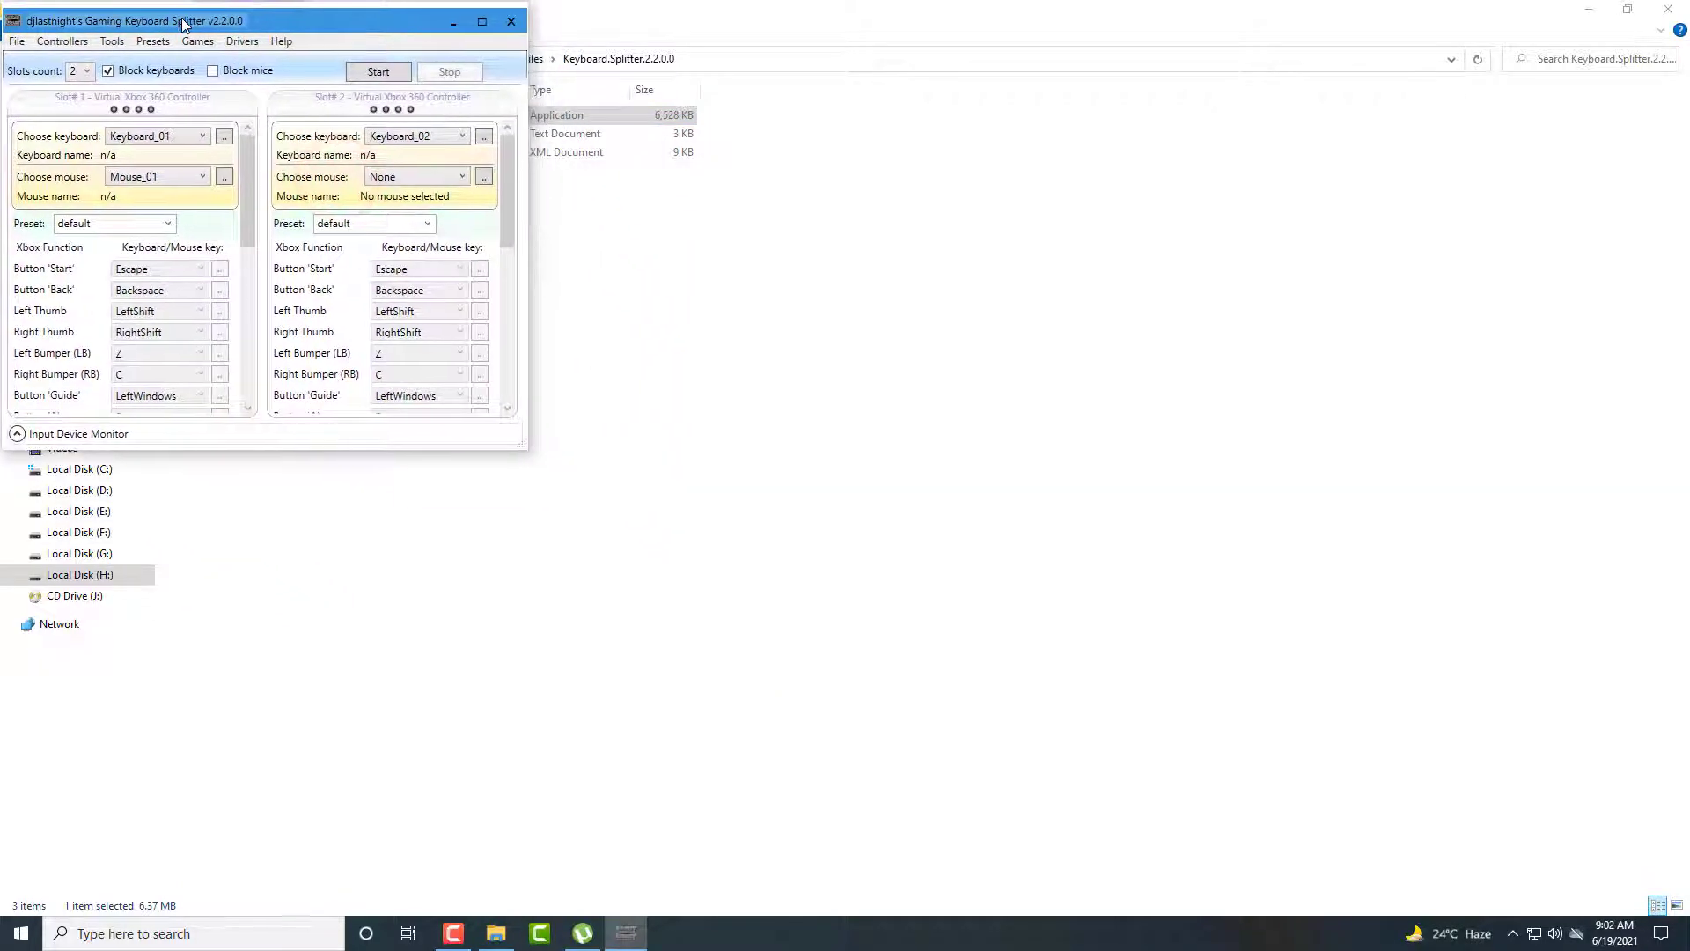
left_click(78, 71)
left_click(76, 94)
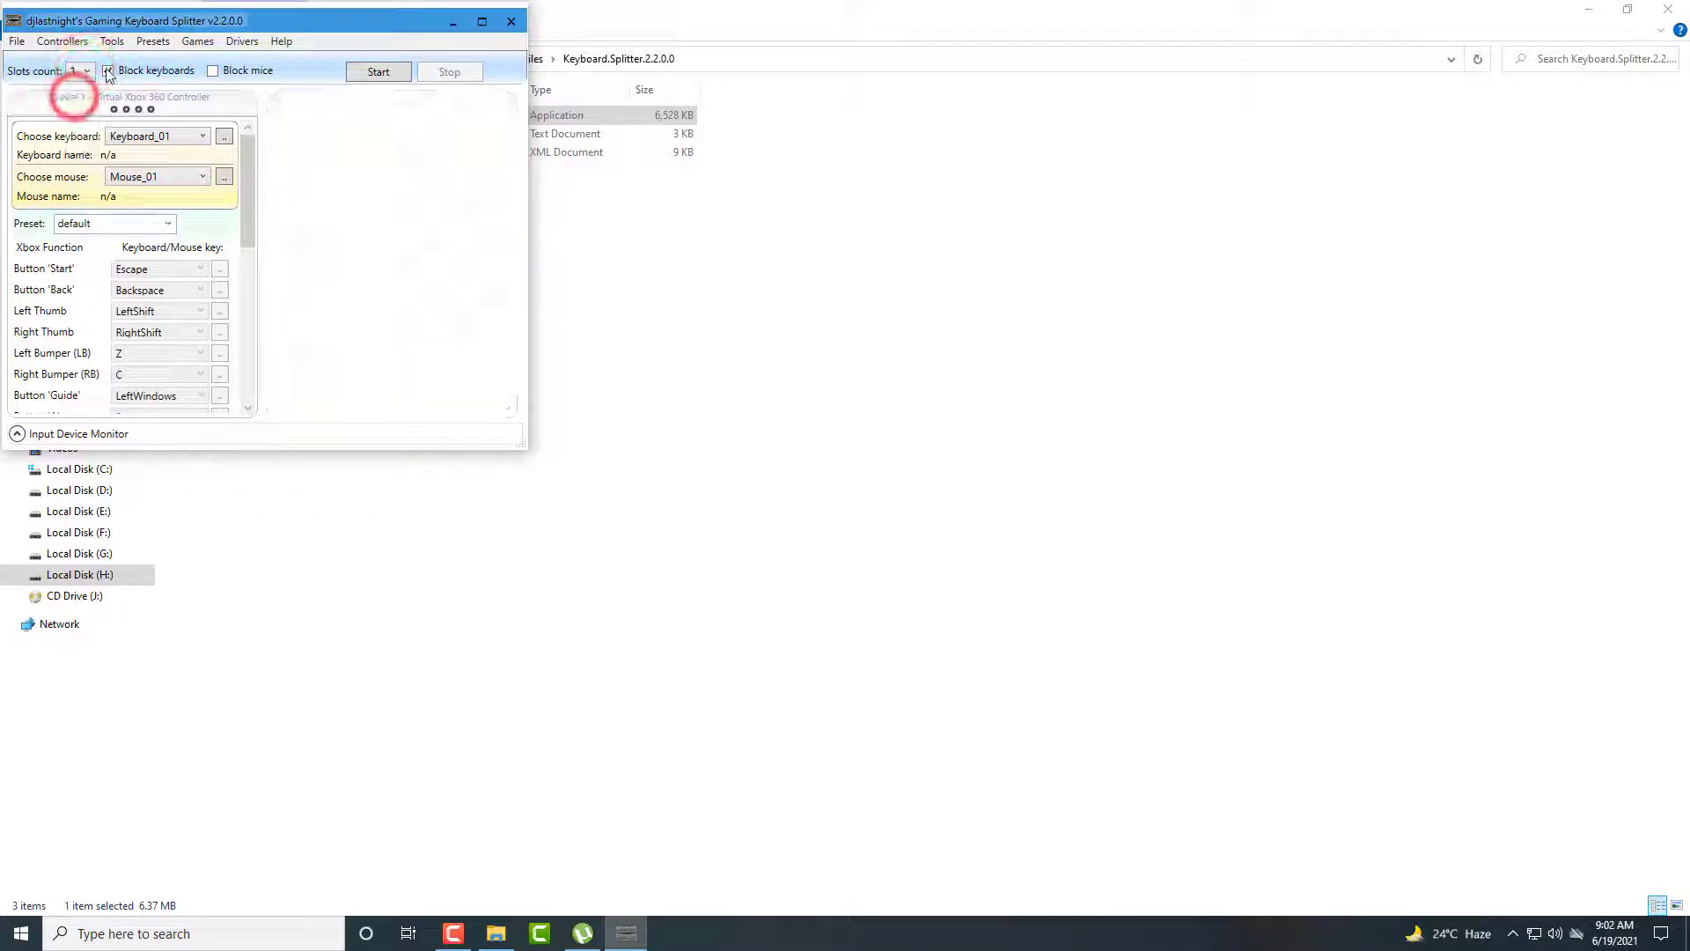
Import the Cricket19S presets file from the Preset folder and accept adding and overwriting the listed presets
left_click(152, 41)
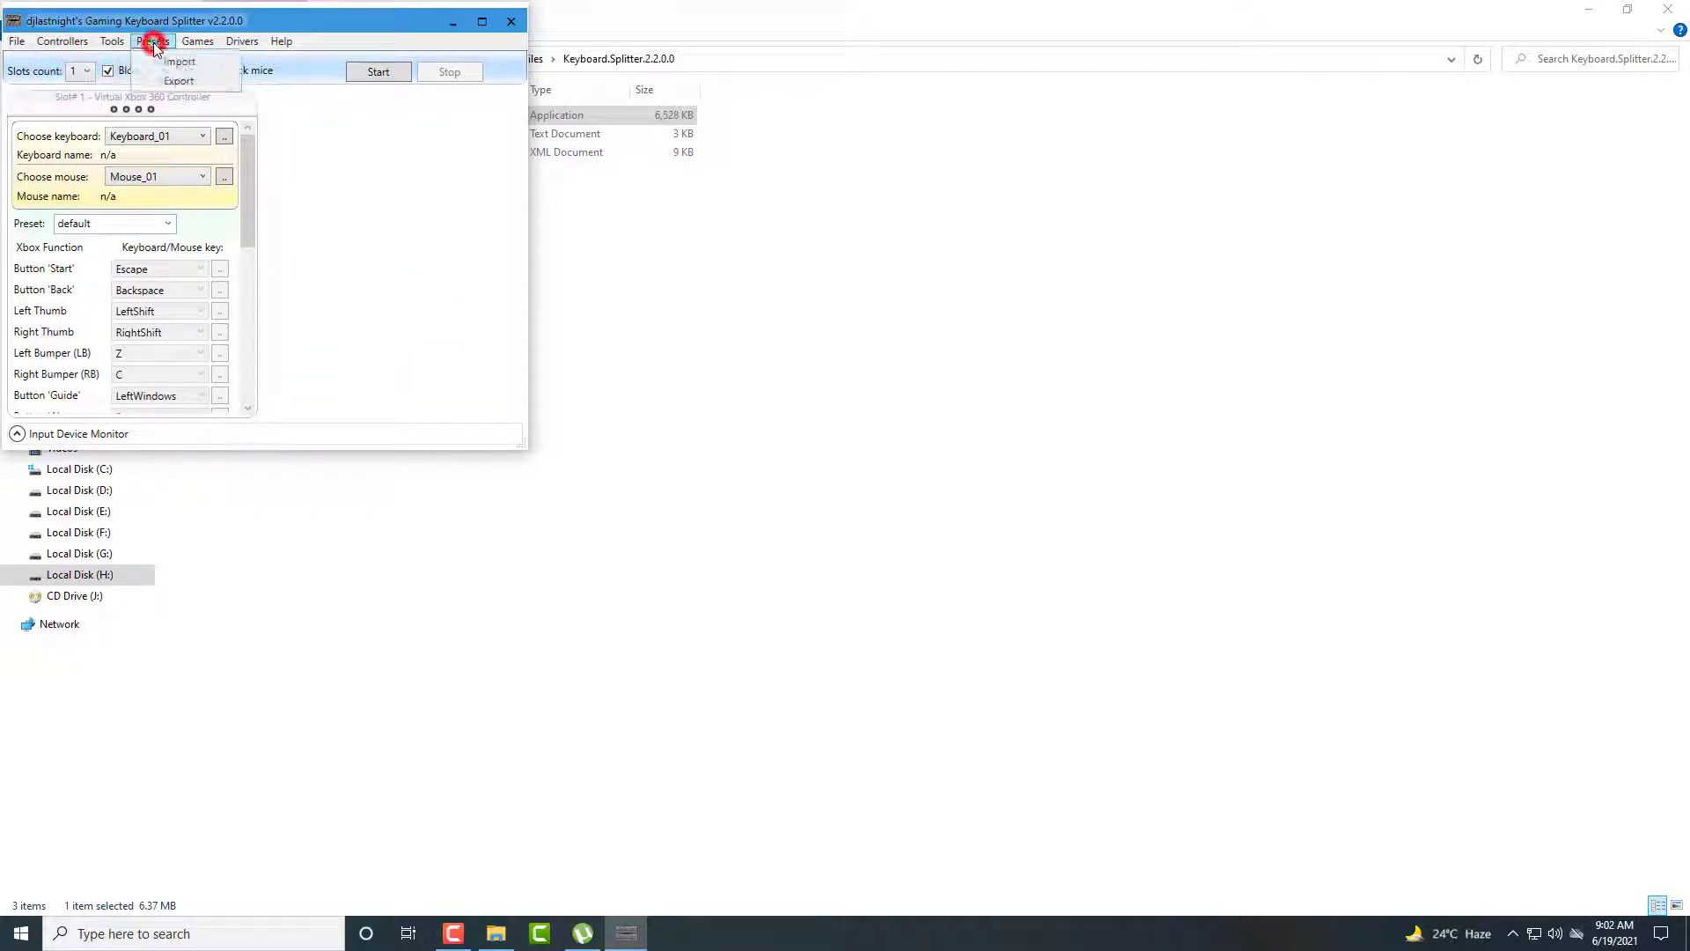
left_click(170, 60)
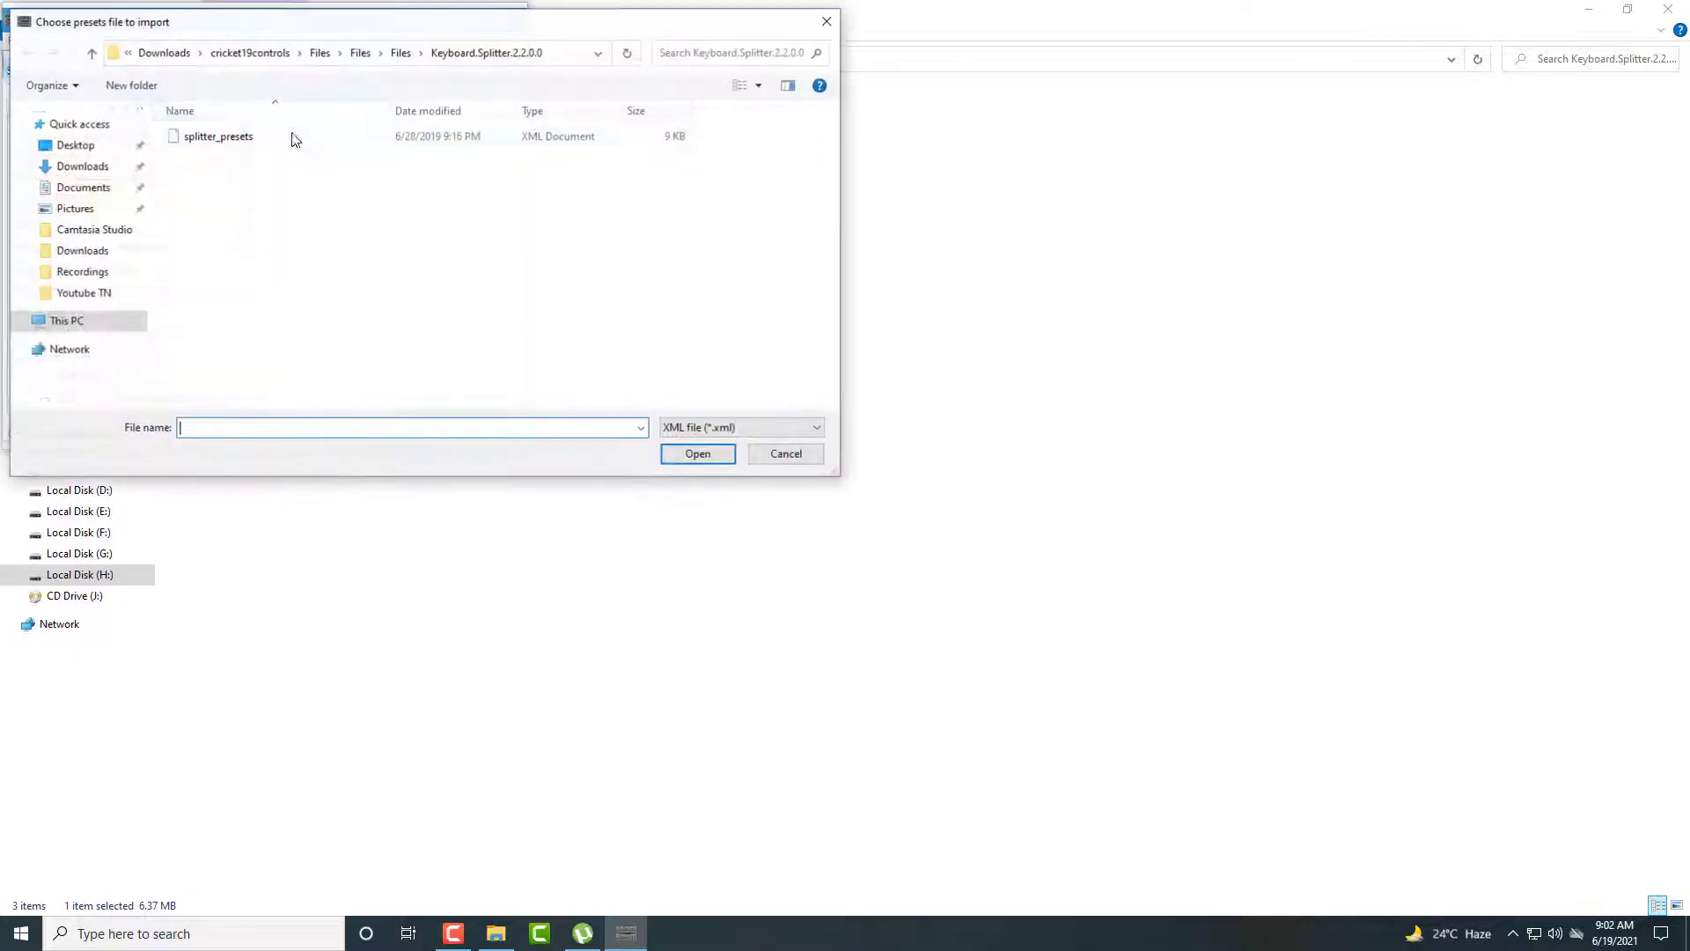
left_click(400, 52)
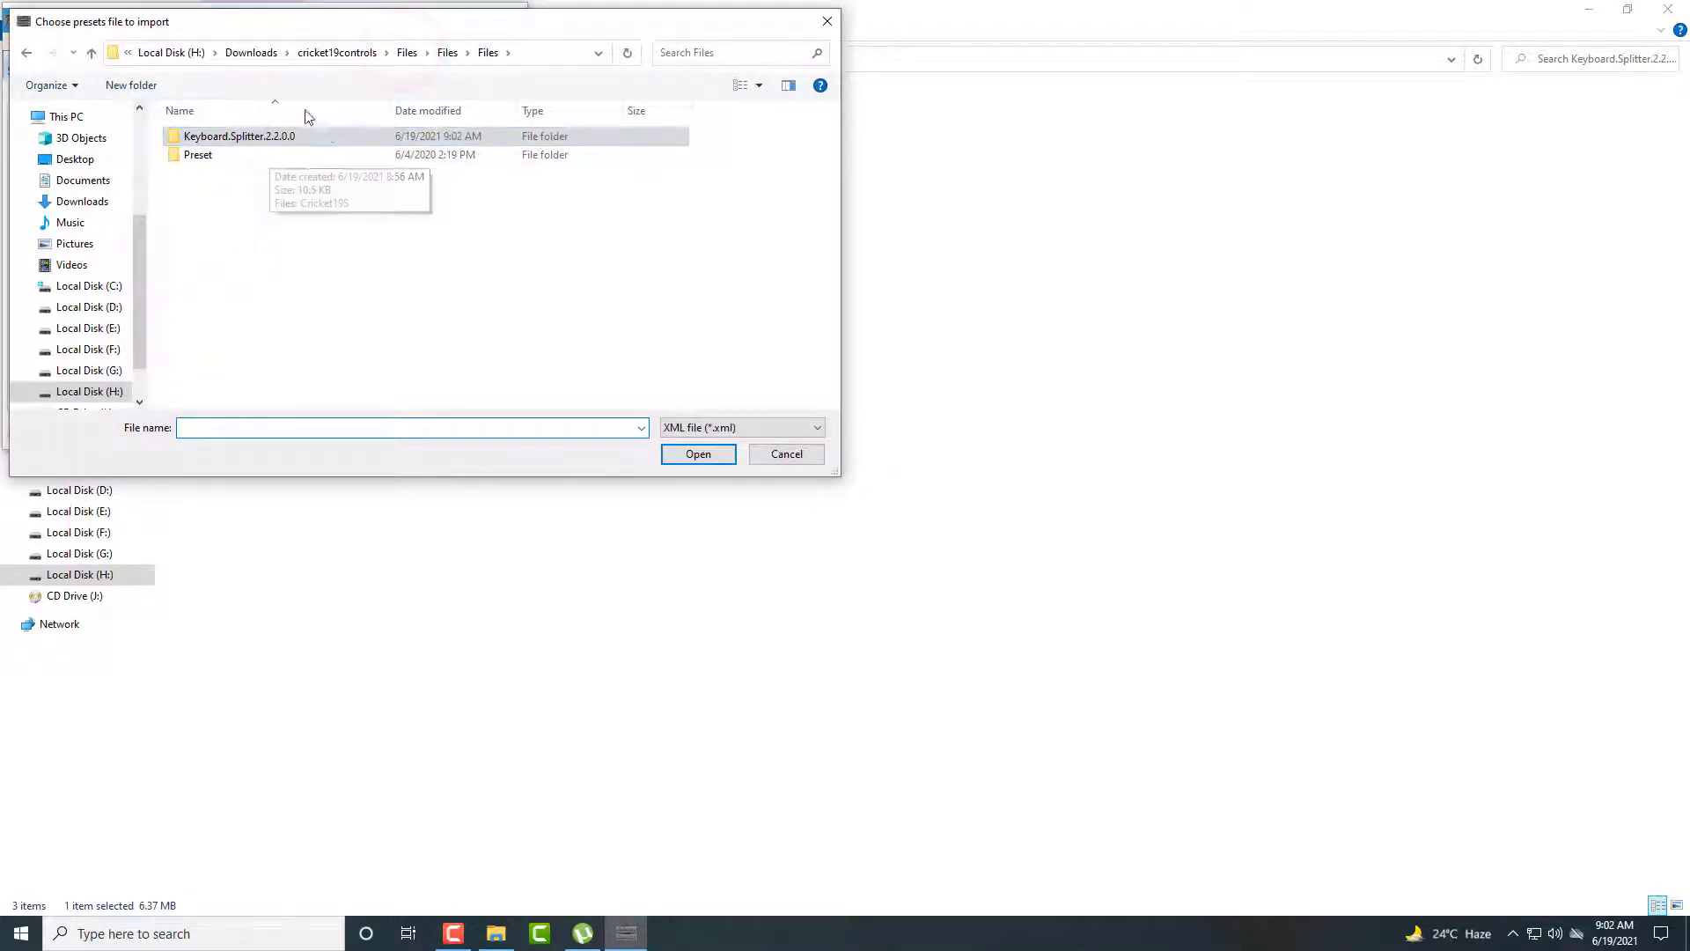
double_click(202, 156)
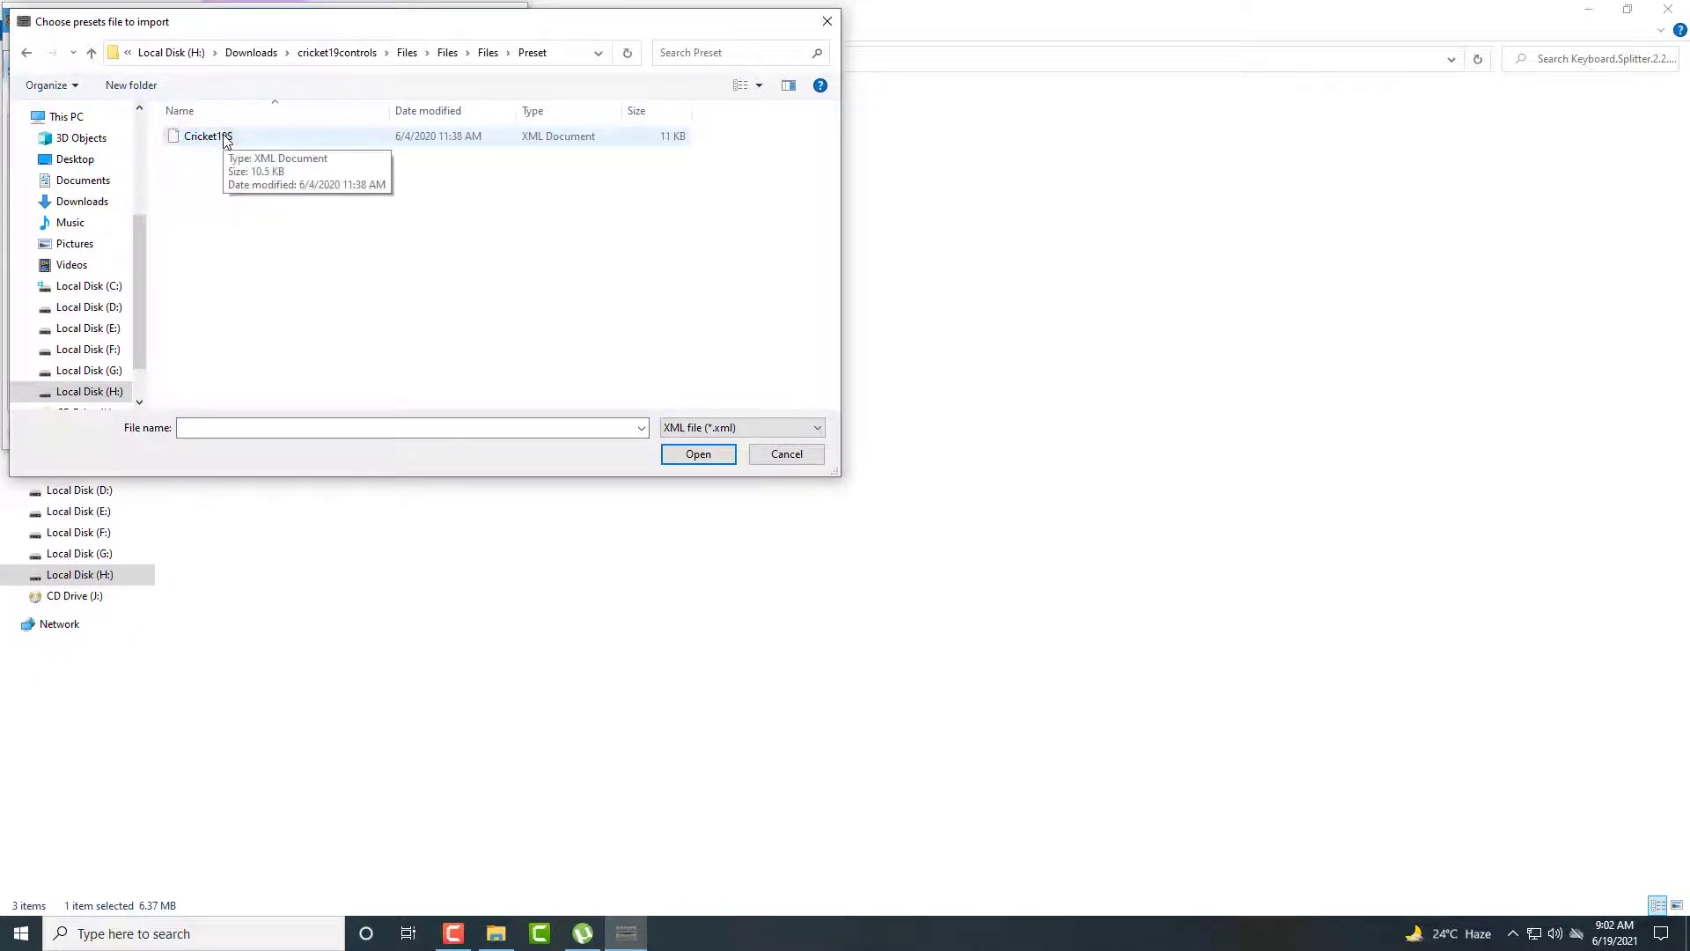
double_click(222, 138)
left_click(788, 549)
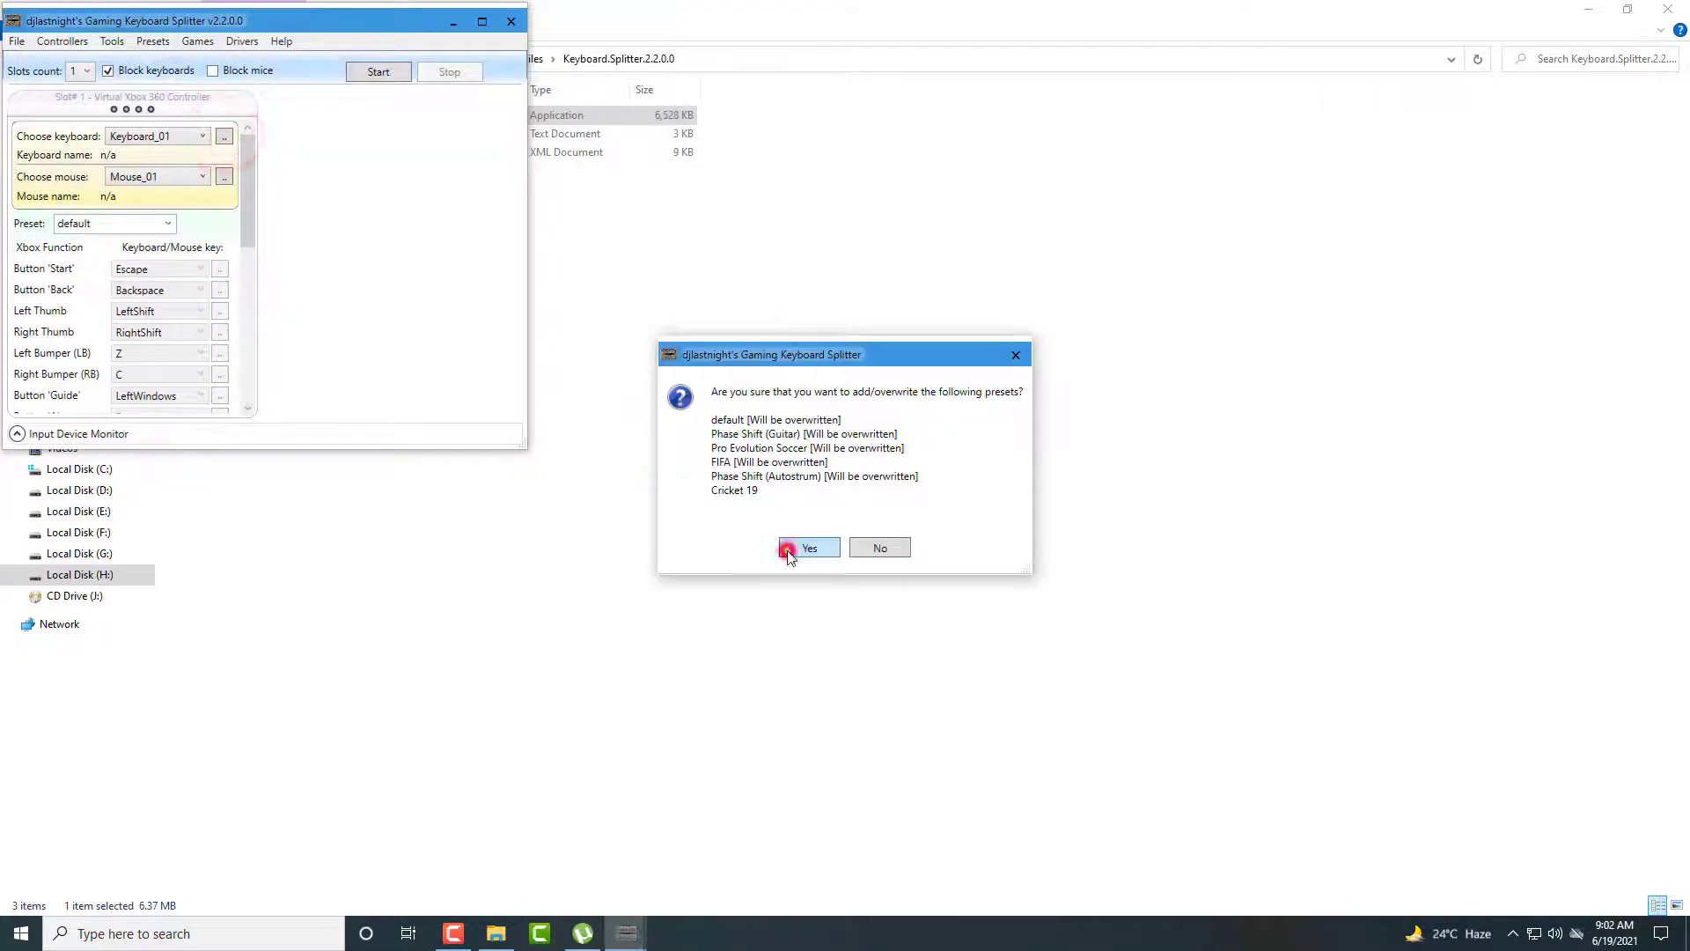
Assign Keyboard_02 to the virtual controller in slot 1 and set its mouse to None
left_click(180, 136)
left_click(155, 191)
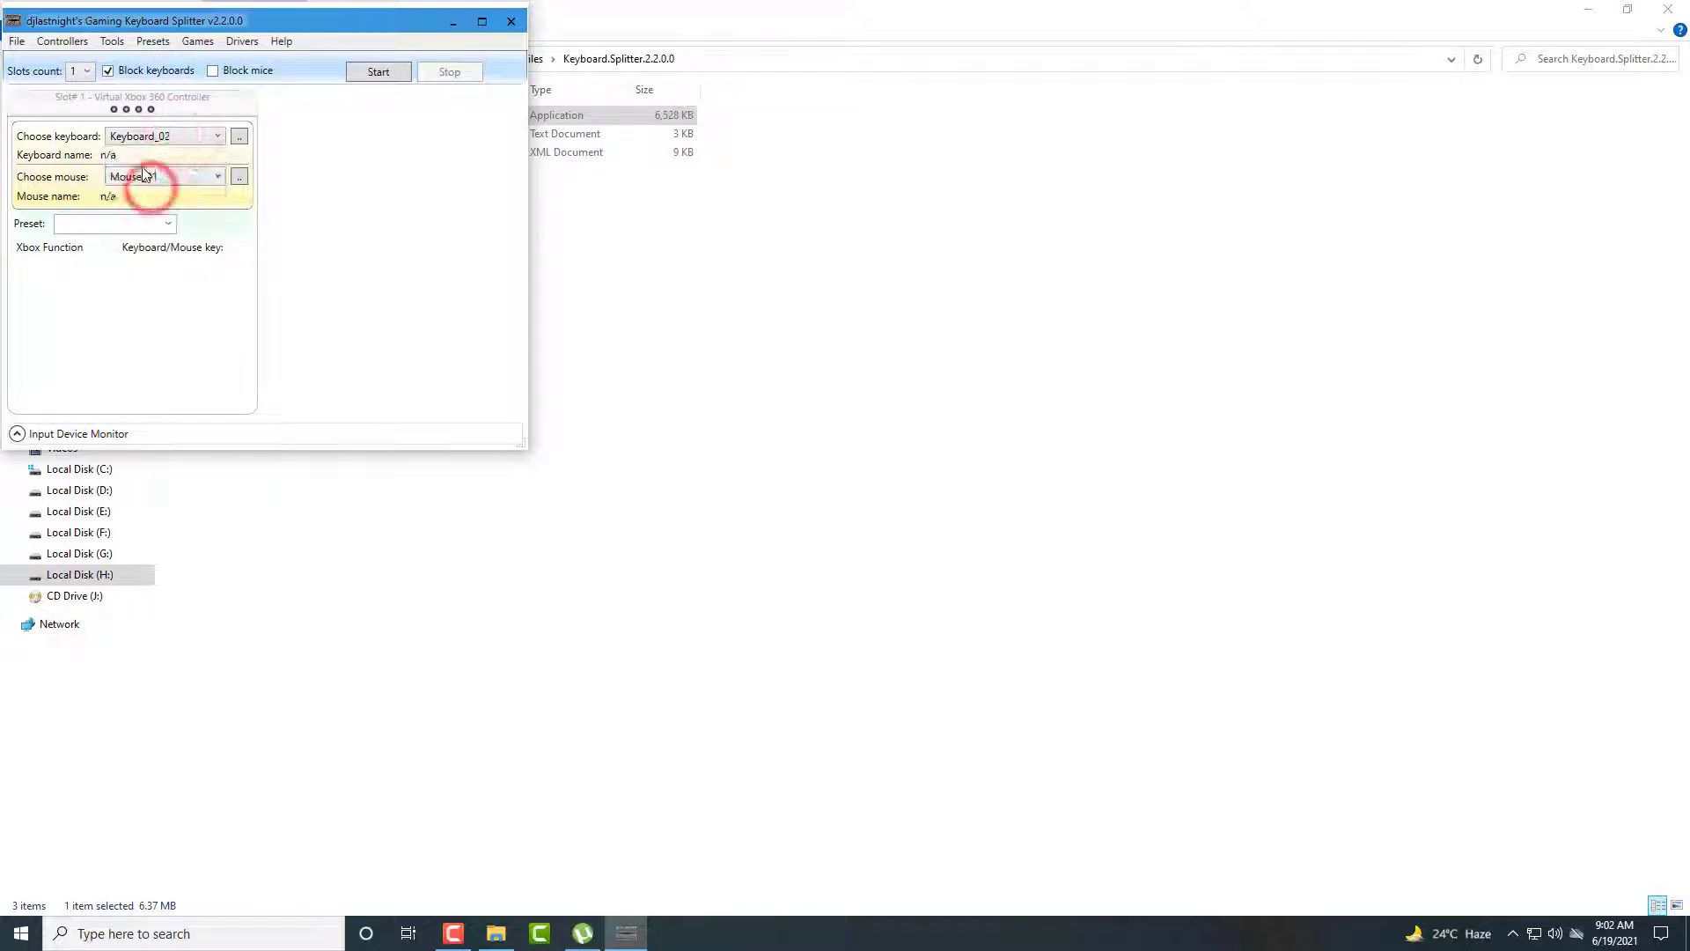
left_click(141, 176)
left_click(125, 196)
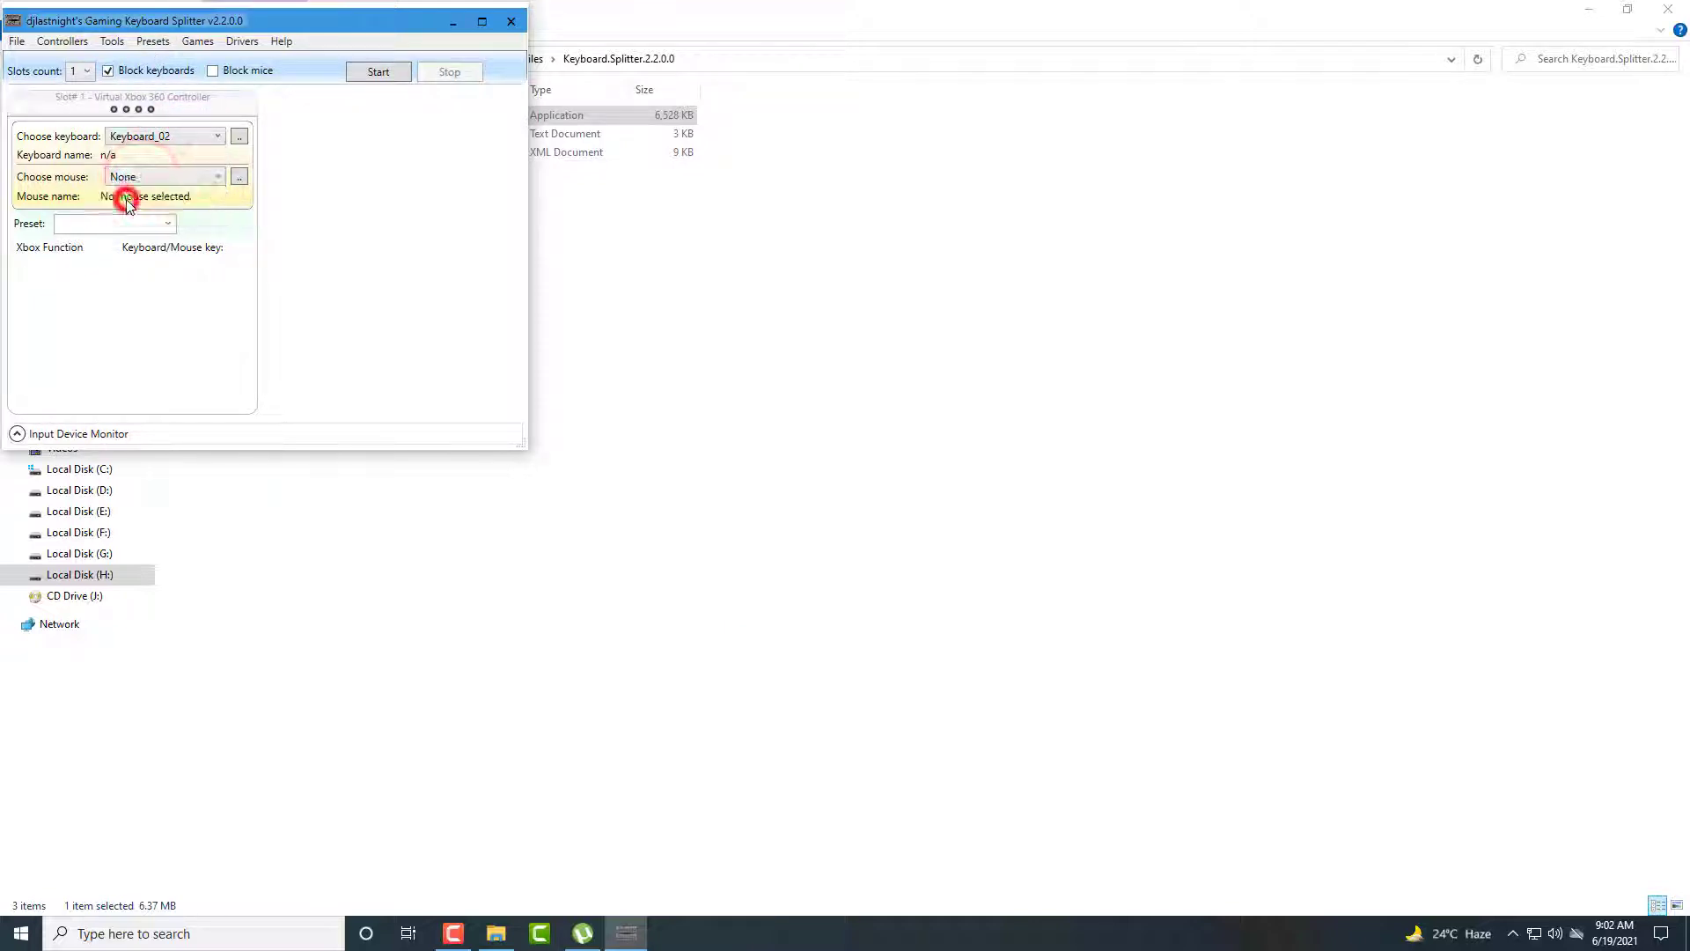
left_click(150, 136)
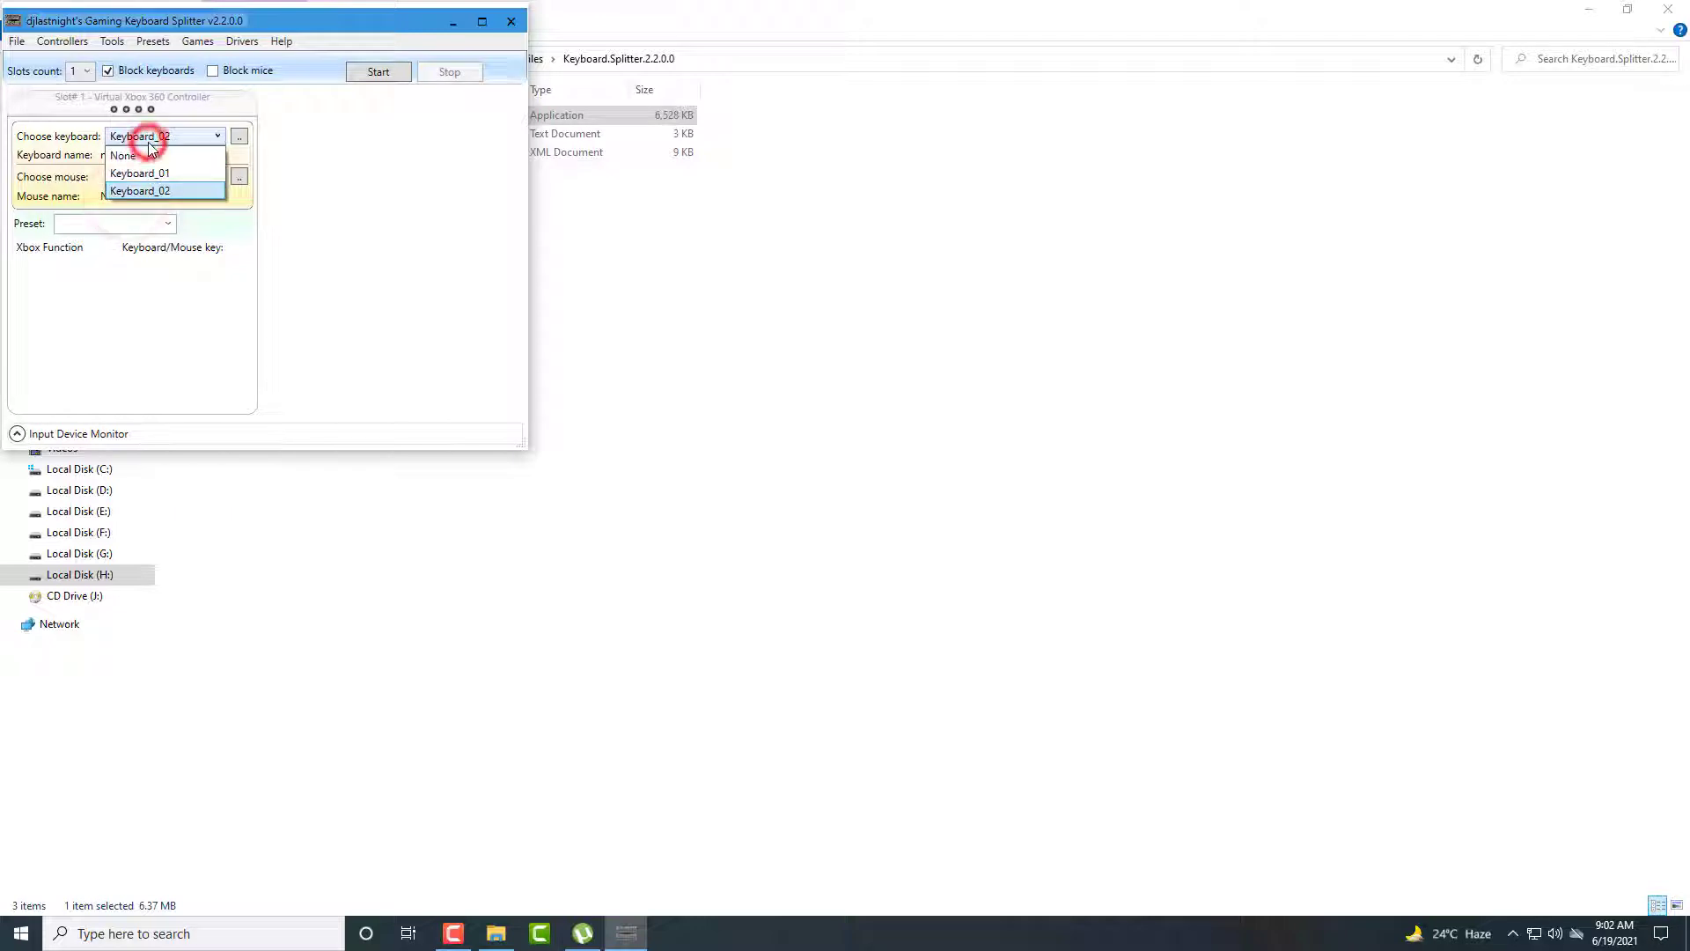
left_click(155, 192)
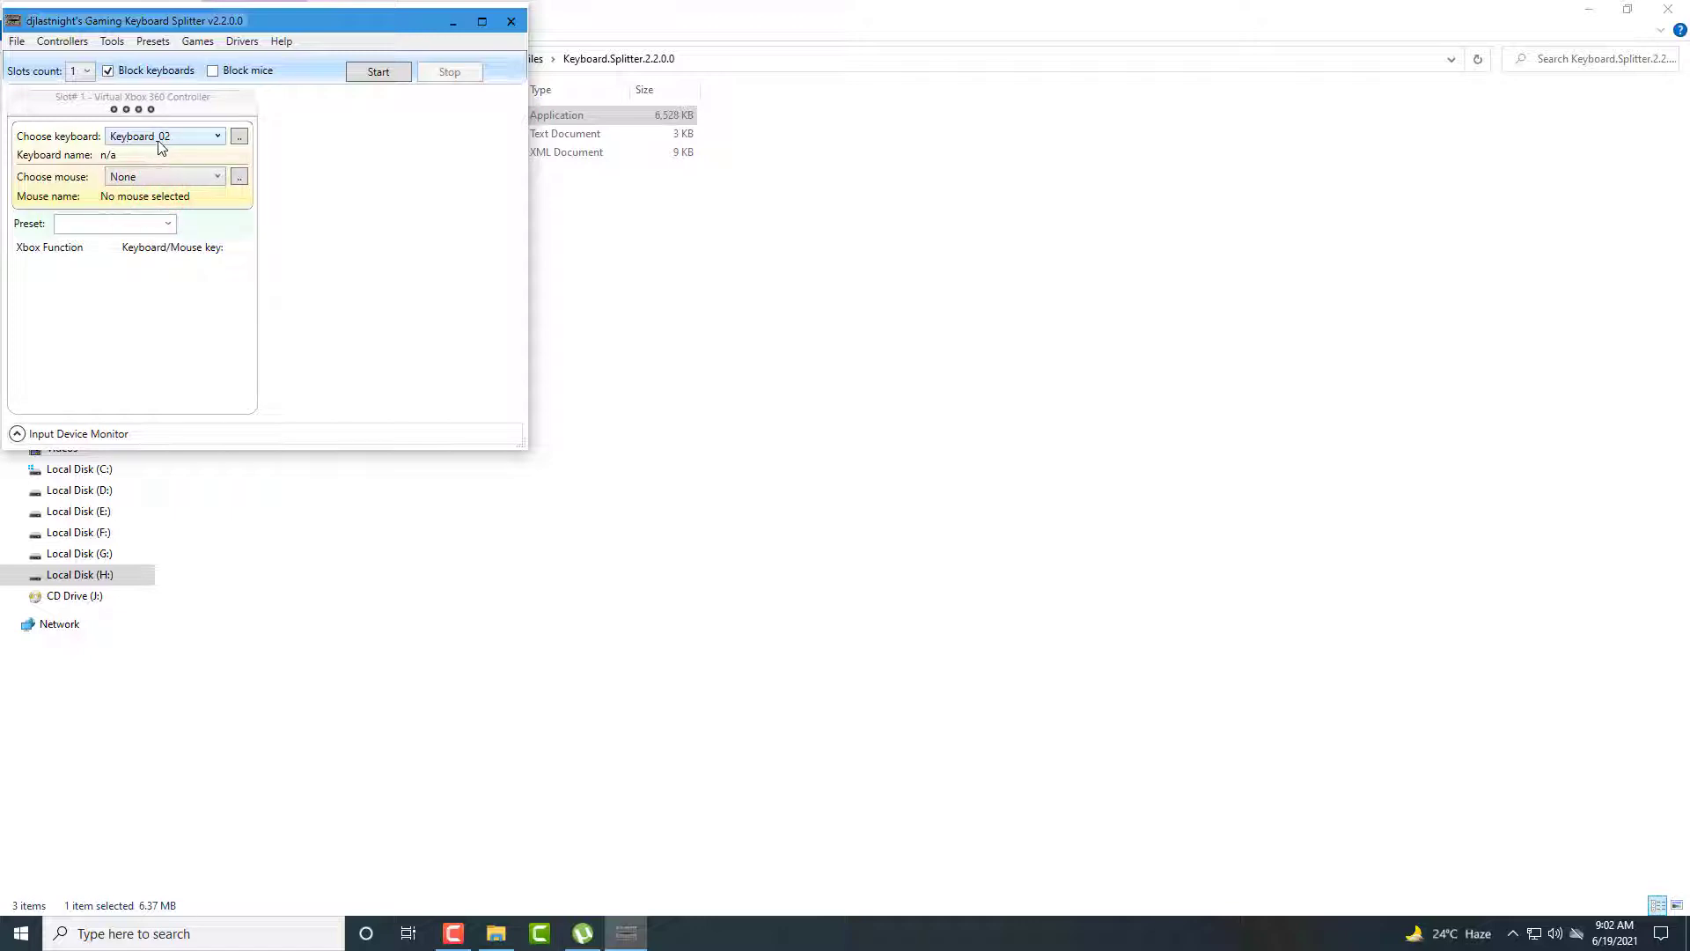
Apply the Cricket 19 preset to the virtual controller in slot 1
left_click(102, 223)
left_click(165, 223)
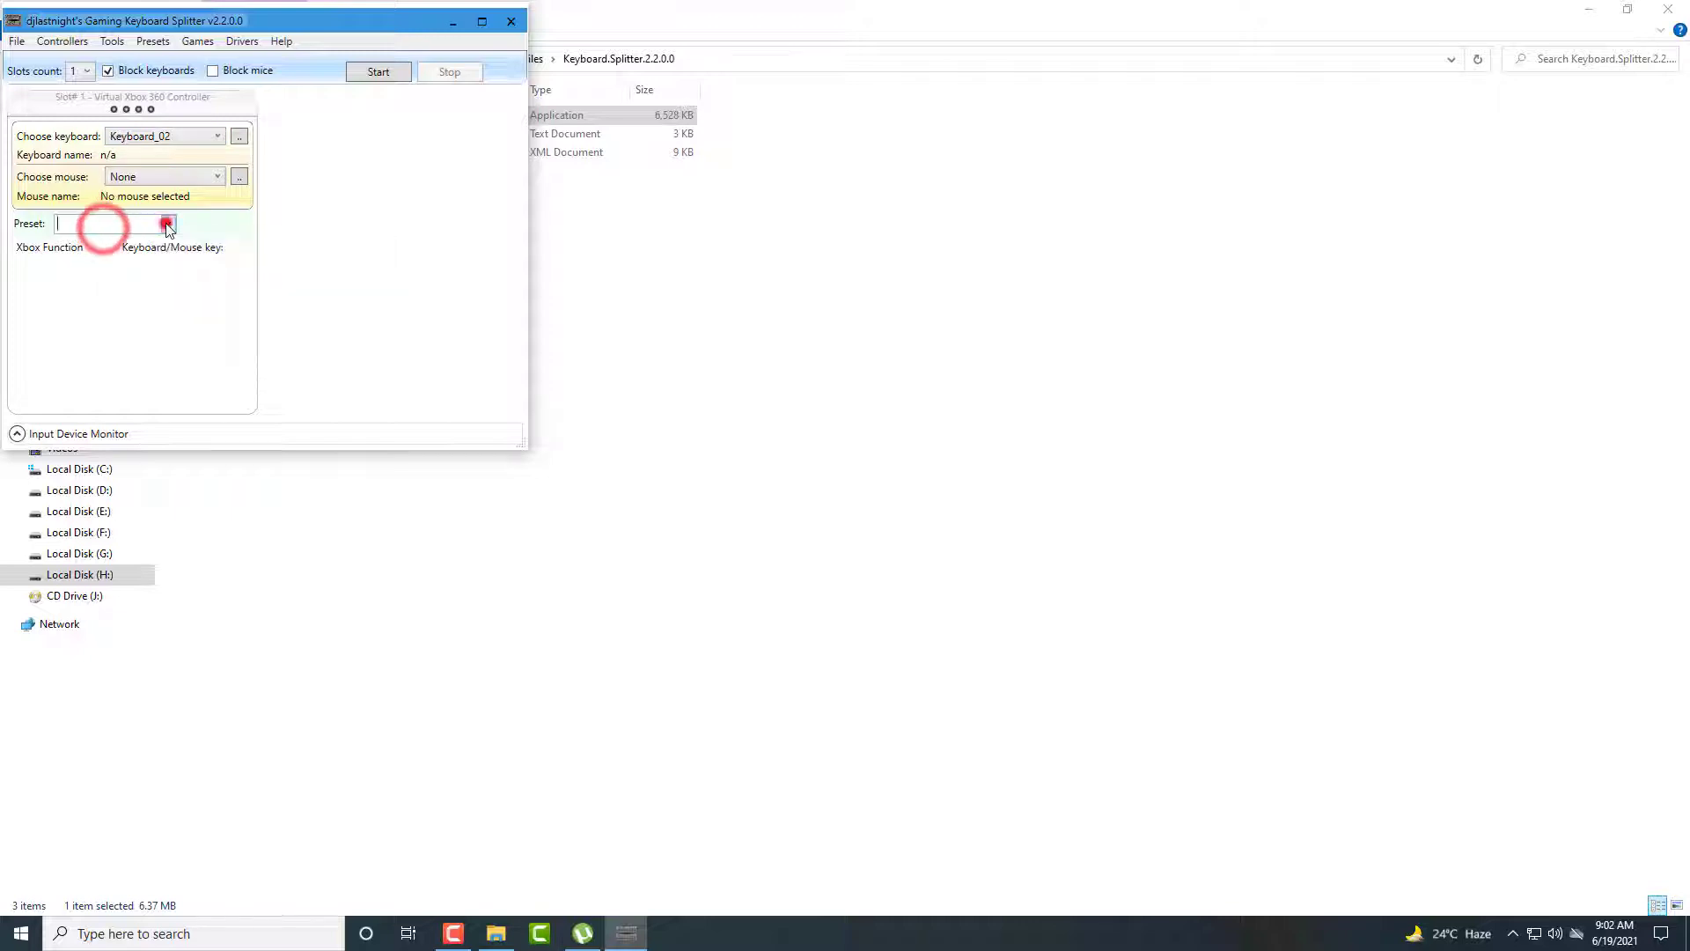
left_click(99, 331)
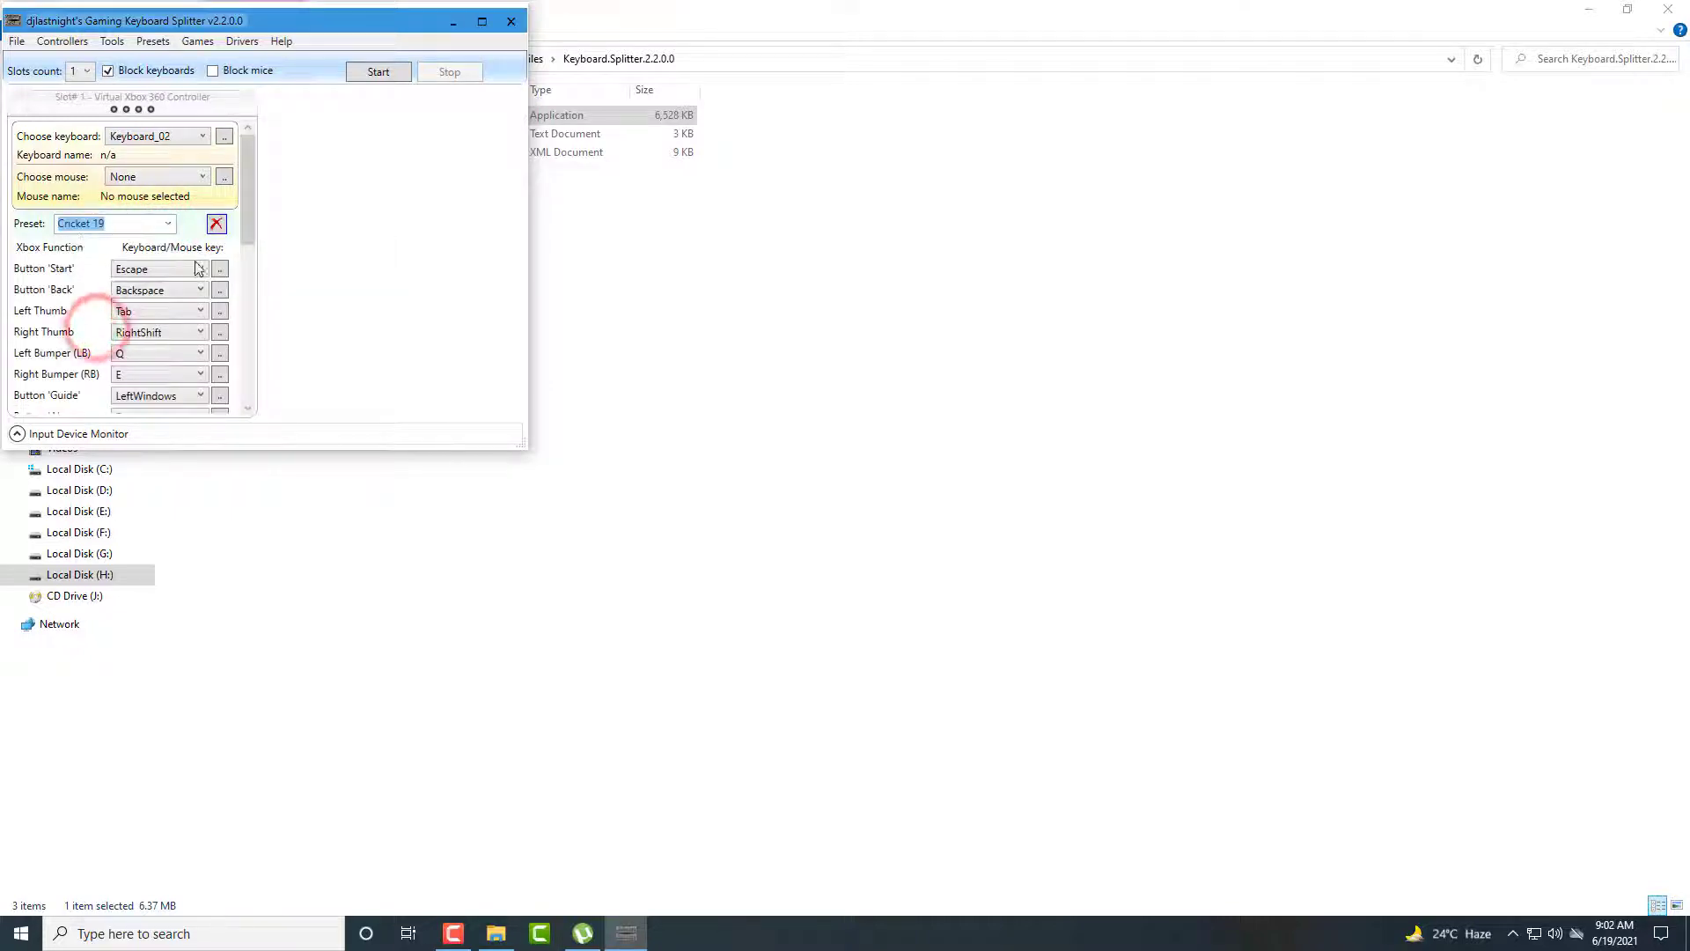
Map the Left Thumb function of the Cricket 19 preset to the Q key
left_click(246, 210)
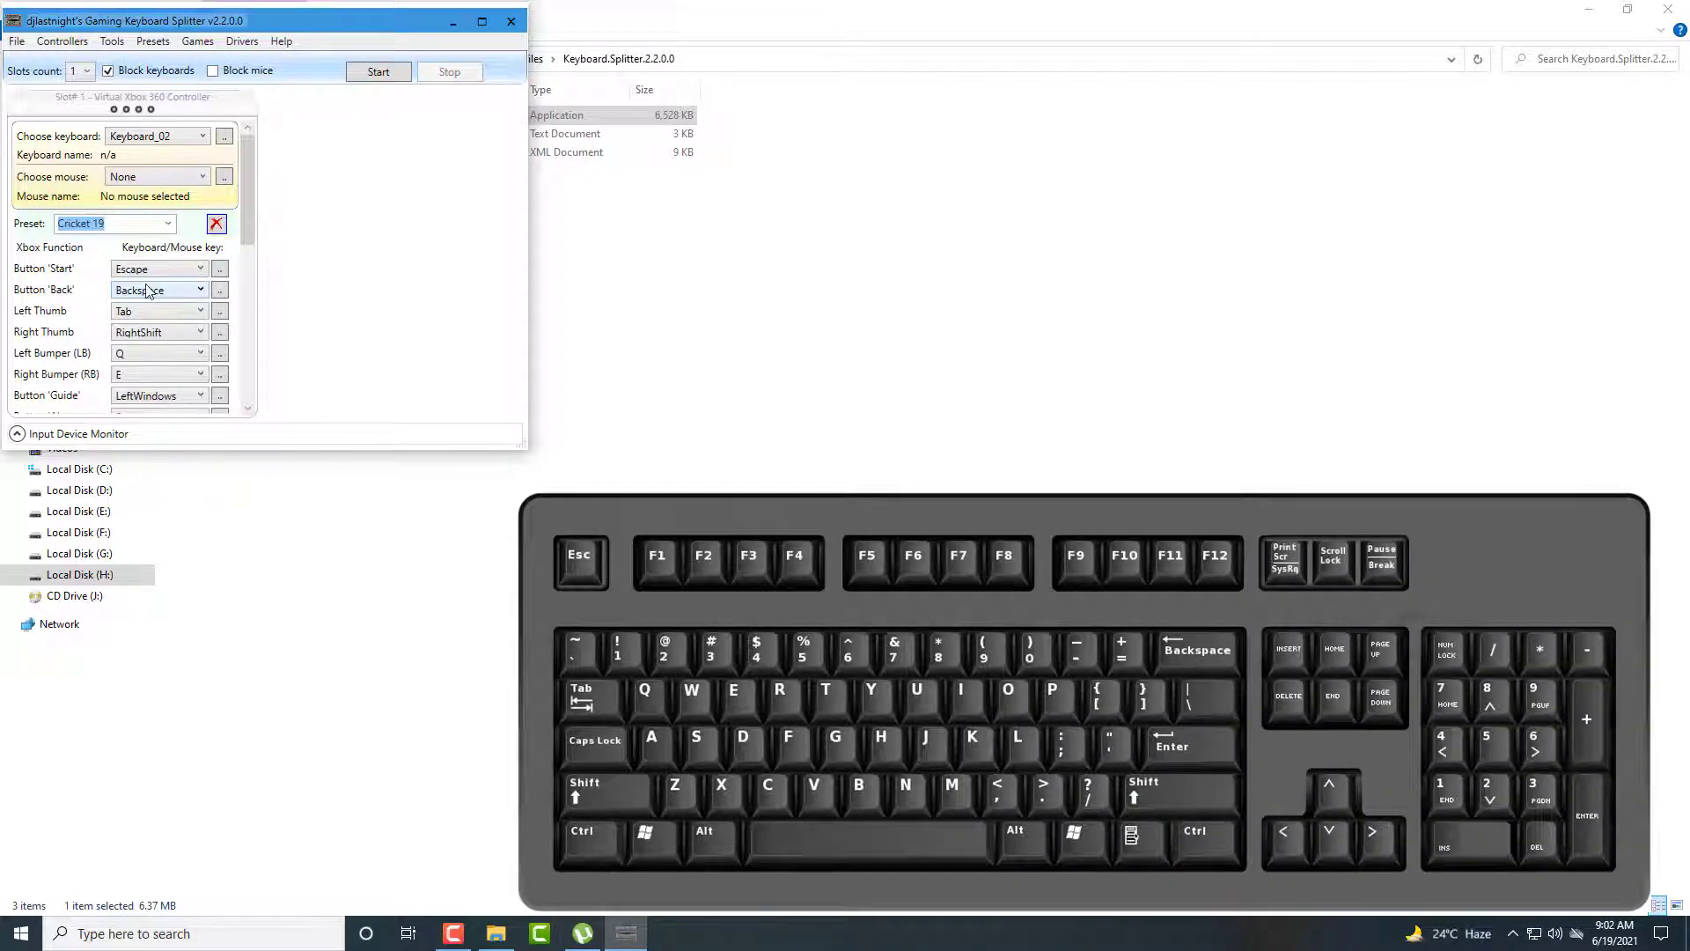
mouse_move(250, 227)
left_mouse_down()
mouse_move(253, 291)
mouse_move(254, 255)
left_mouse_up()
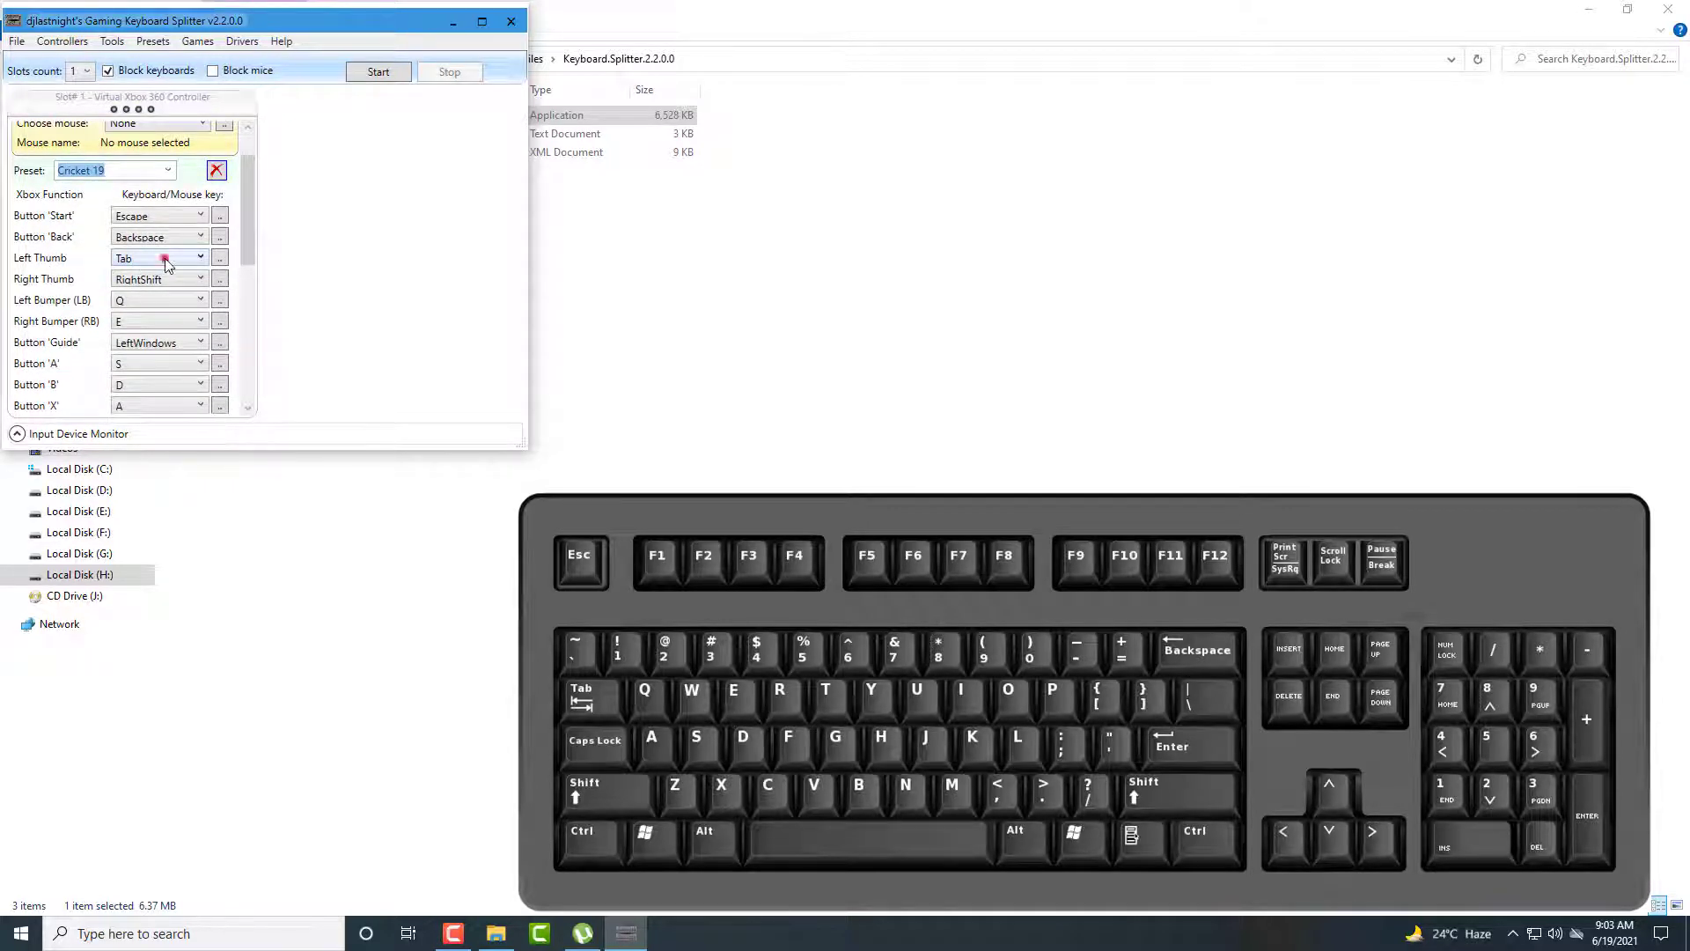
left_click(166, 259)
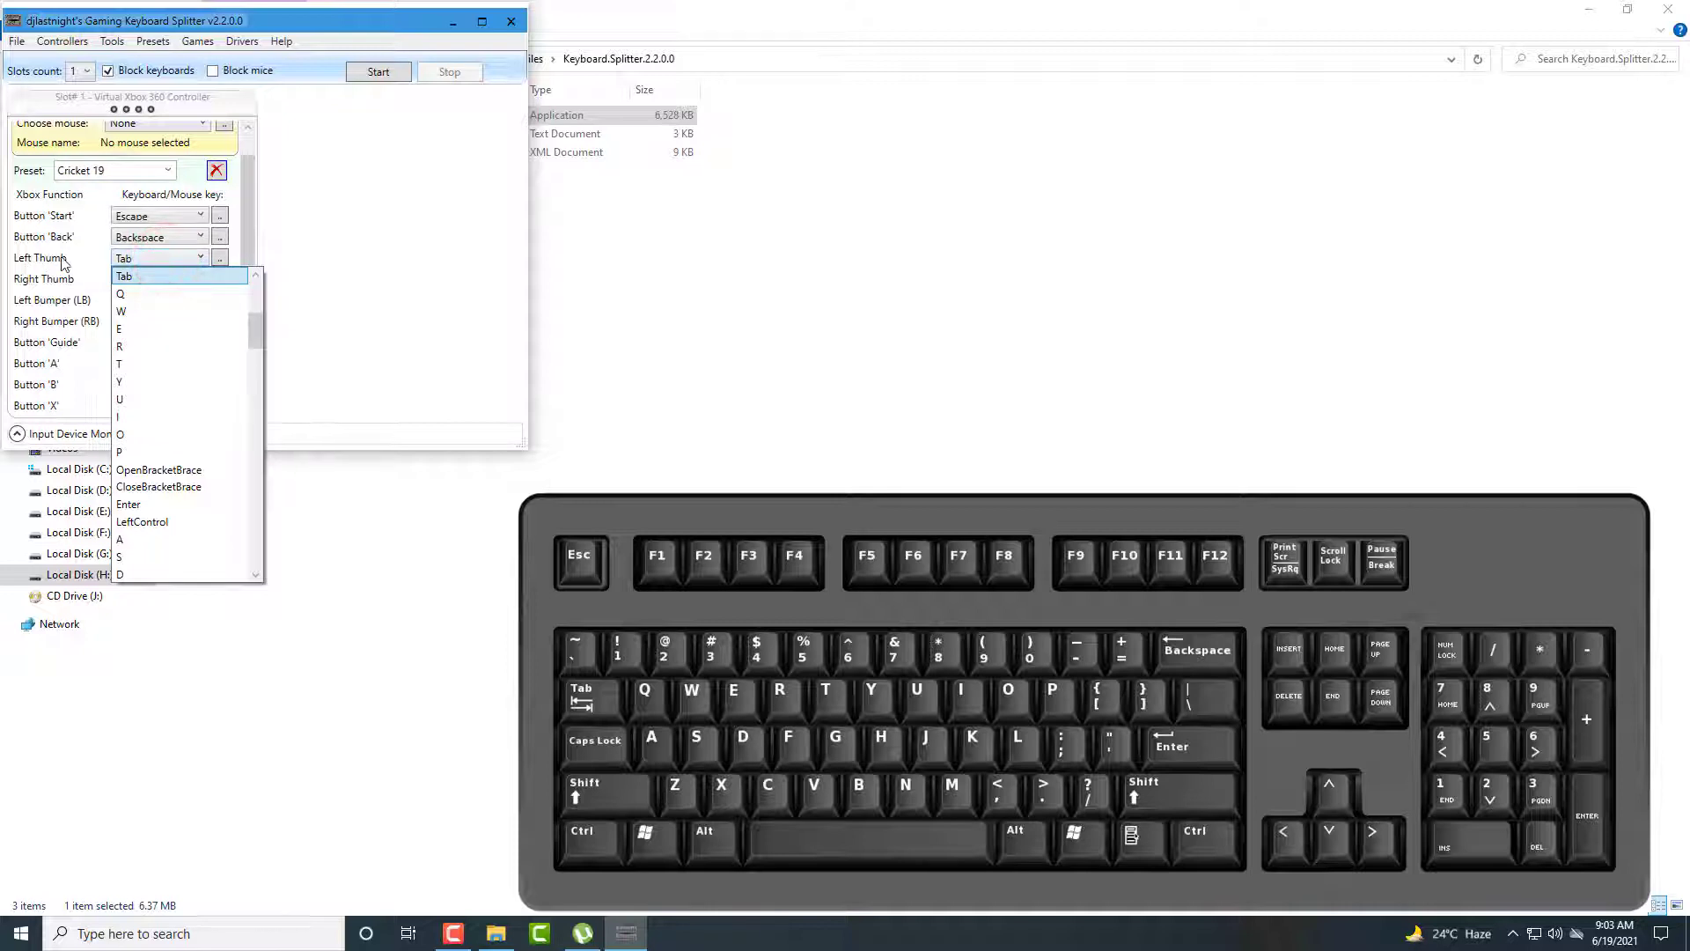
left_click(136, 260)
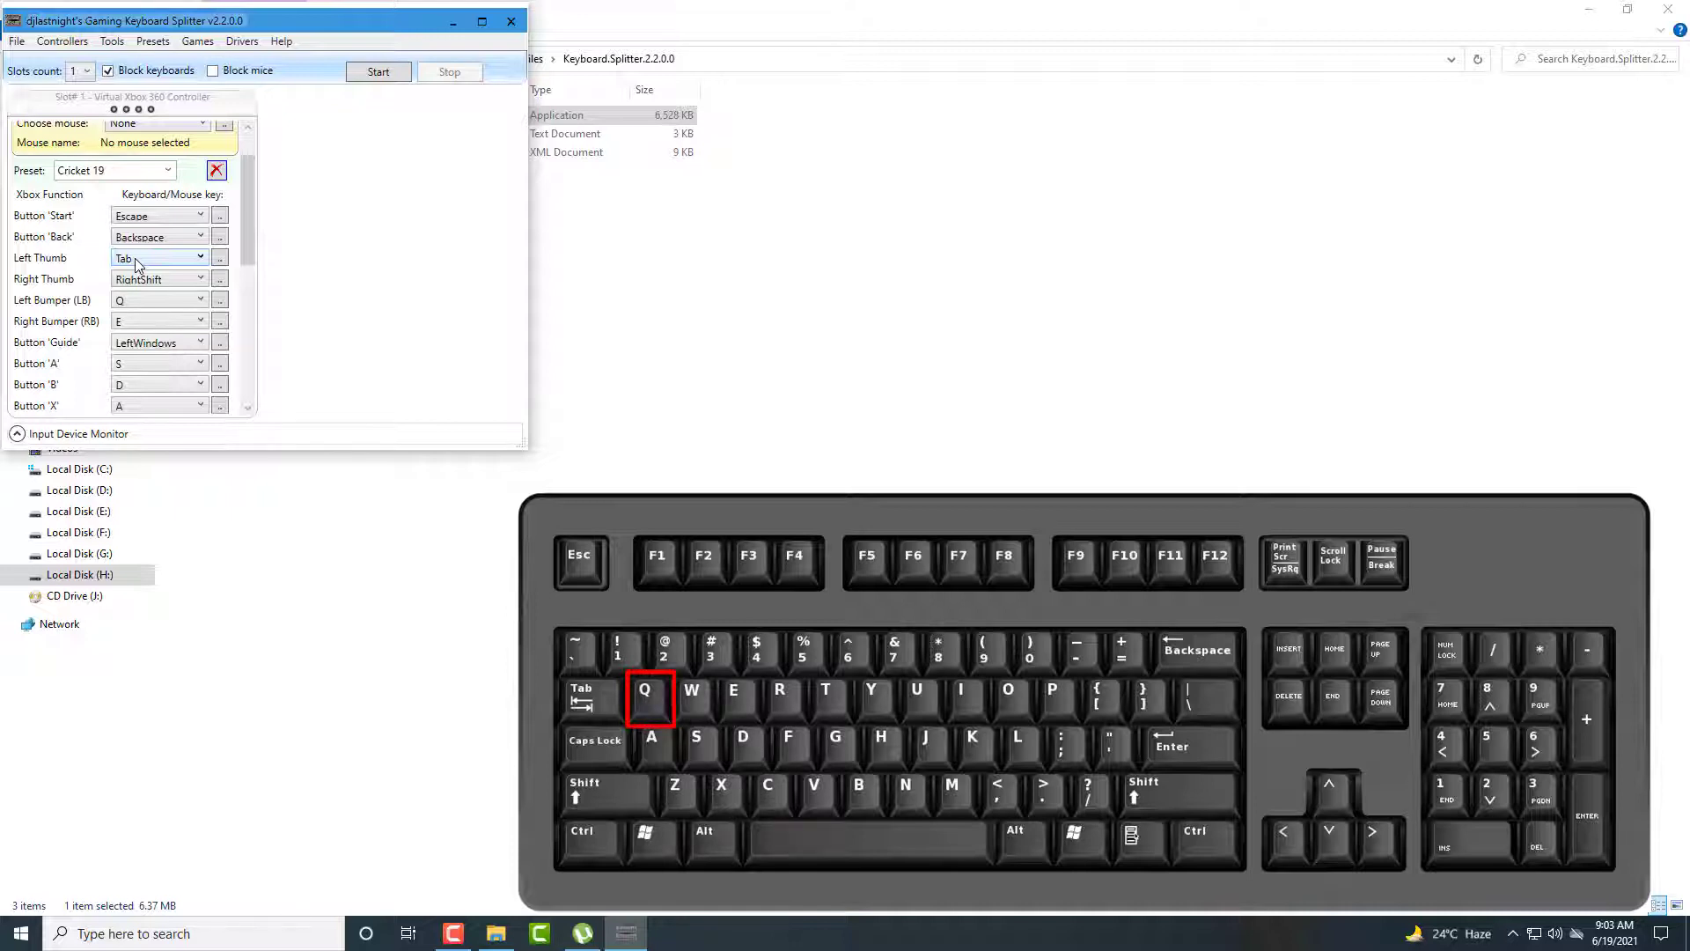
left_click(136, 261)
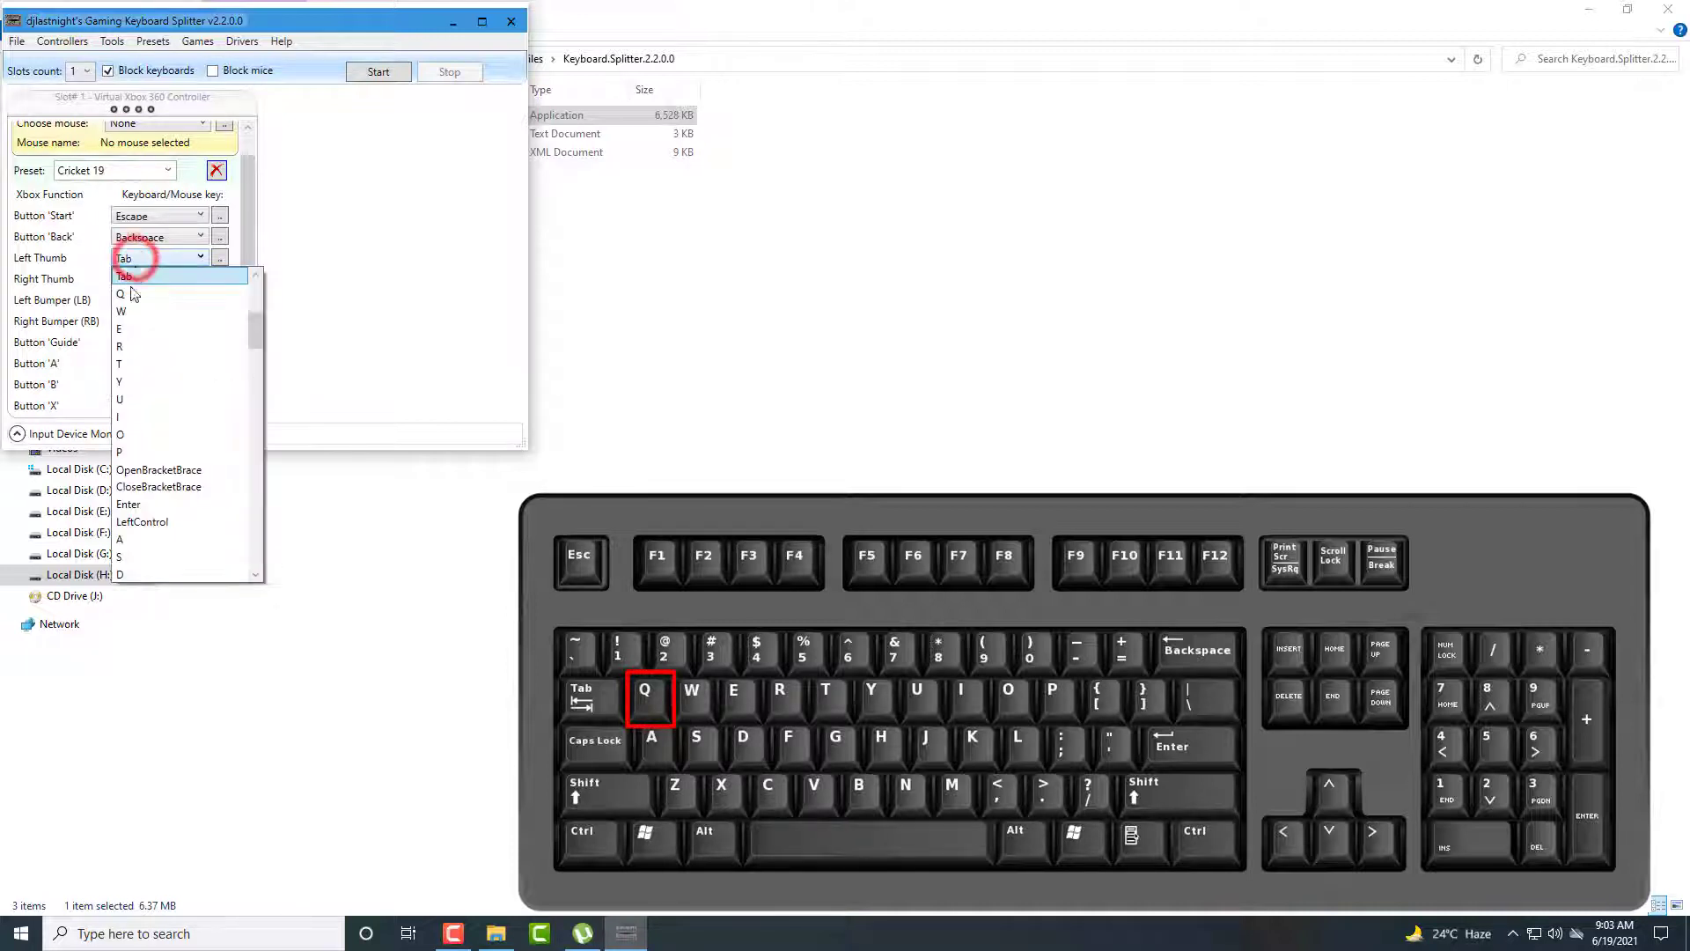
left_click(128, 295)
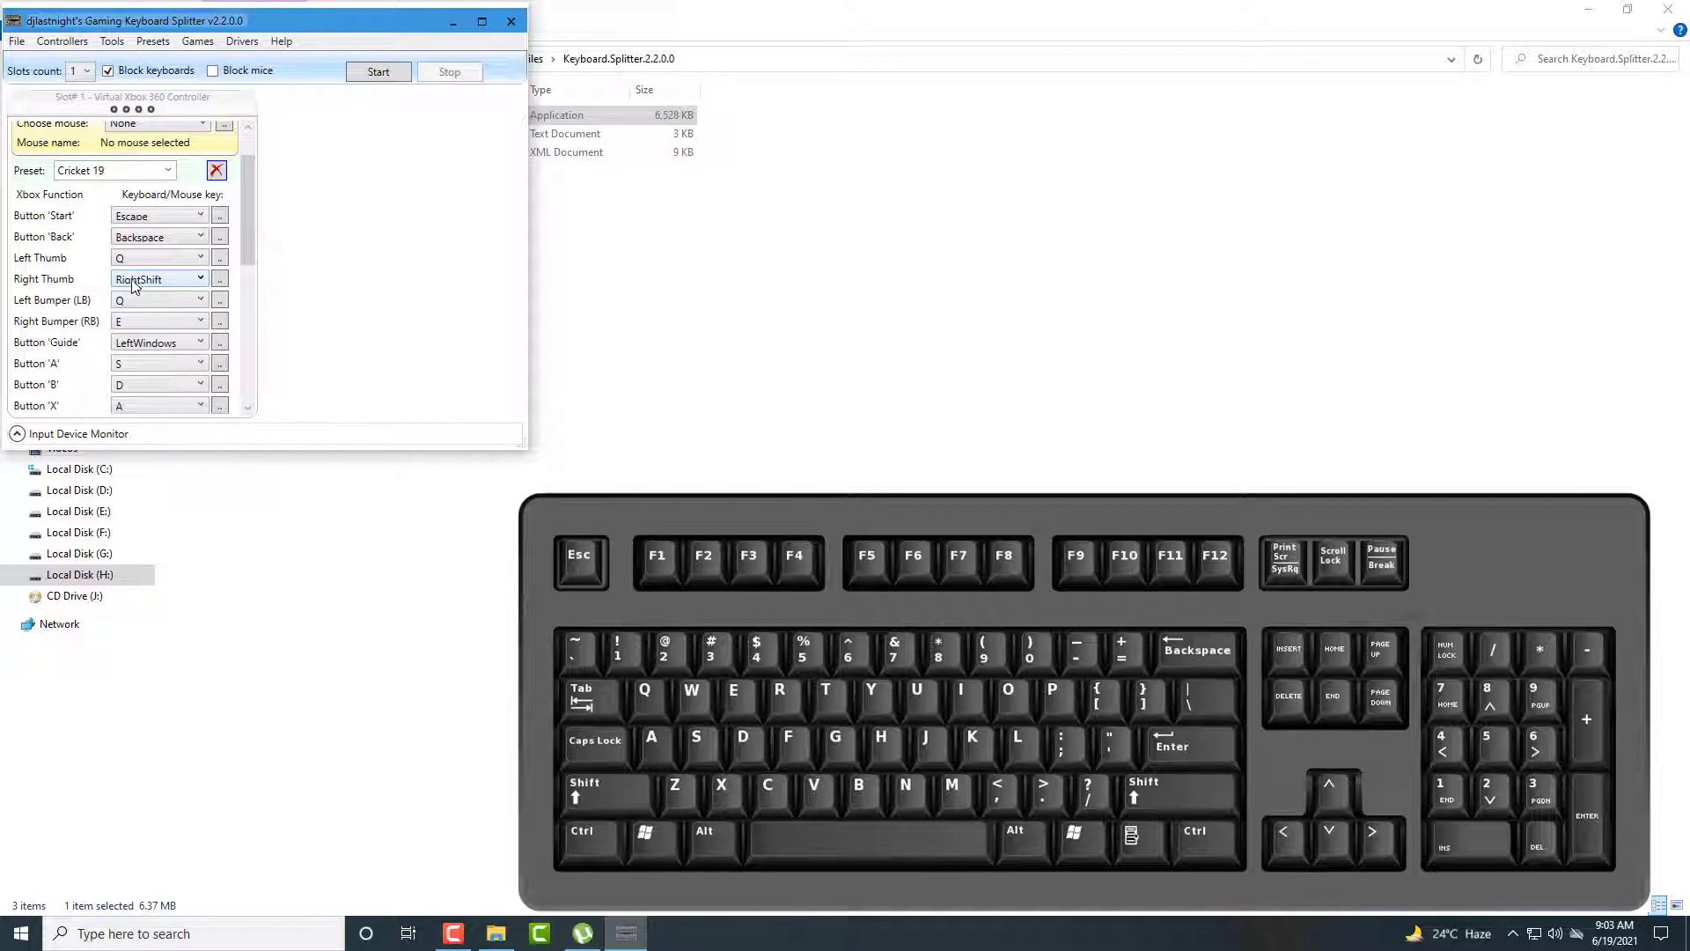
Map the Right Thumb function to the E key and Left Bumper (LB) to LeftShift
left_click(136, 281)
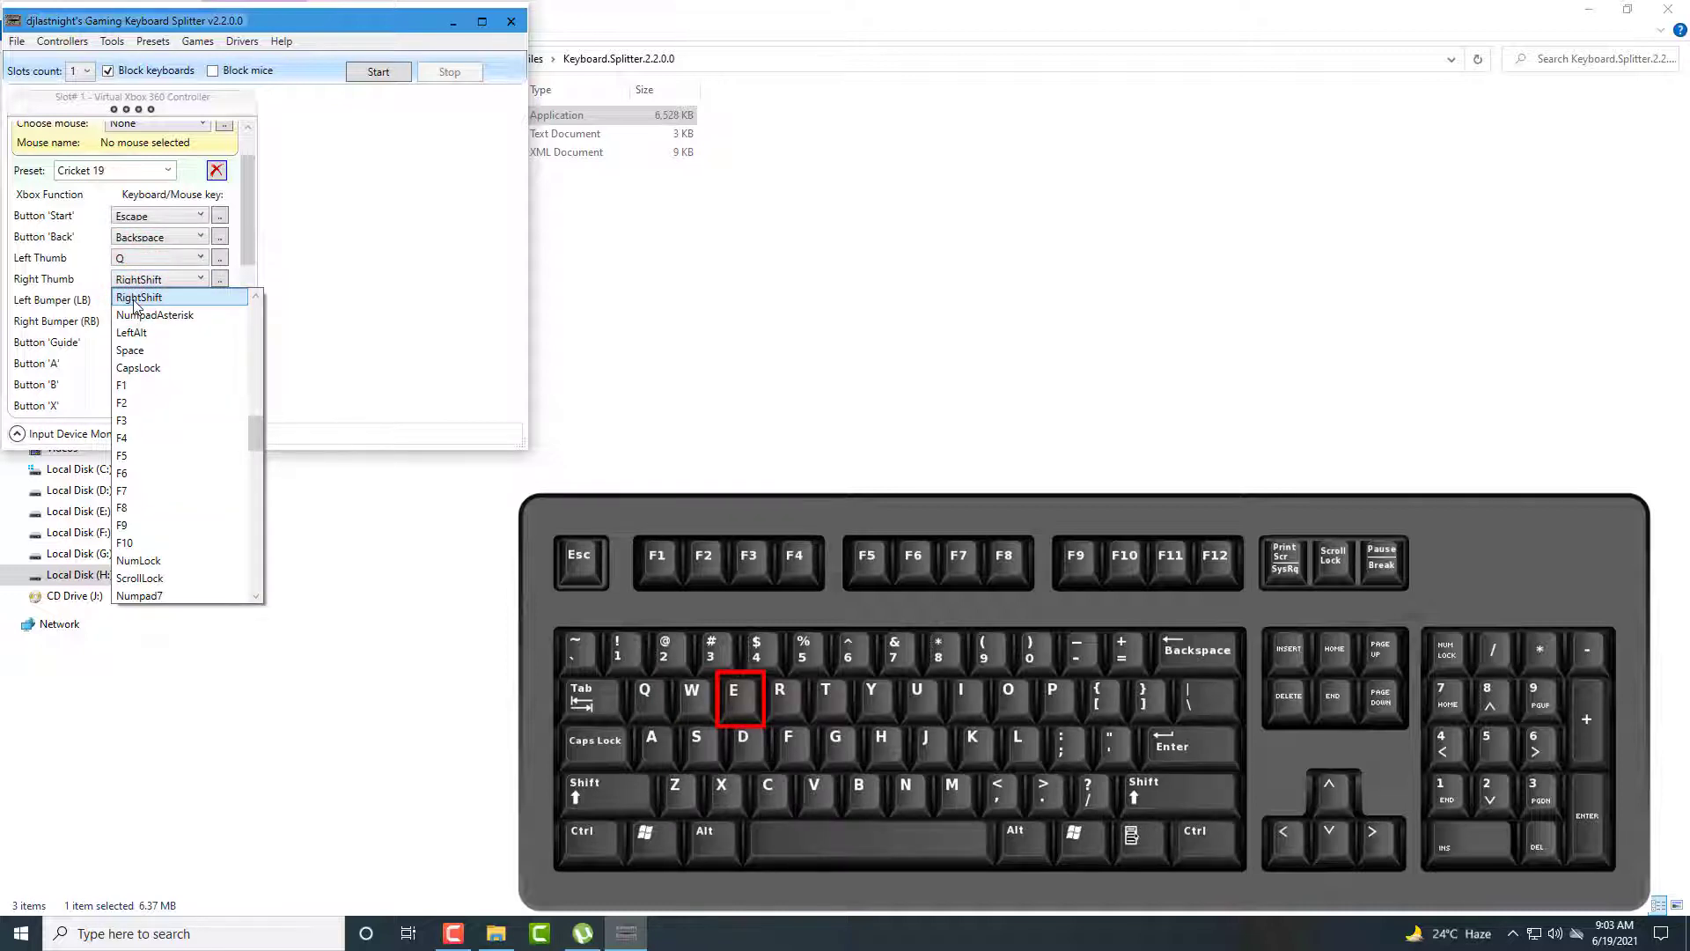
scroll(137, 352, "up", 15)
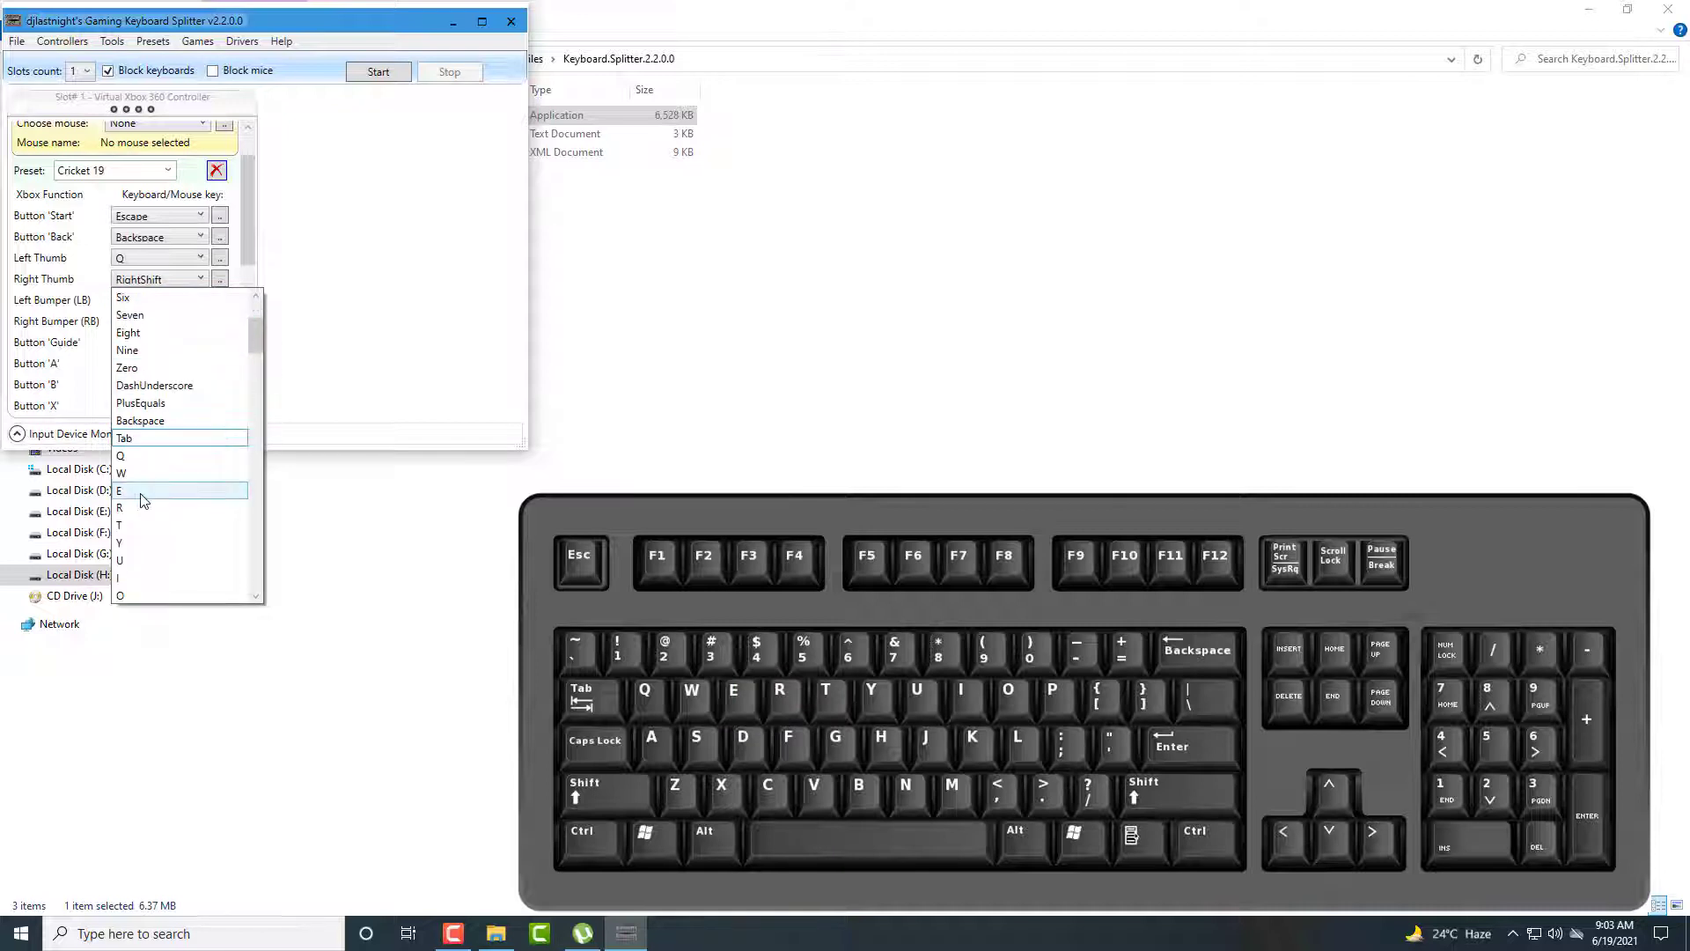
left_click(122, 492)
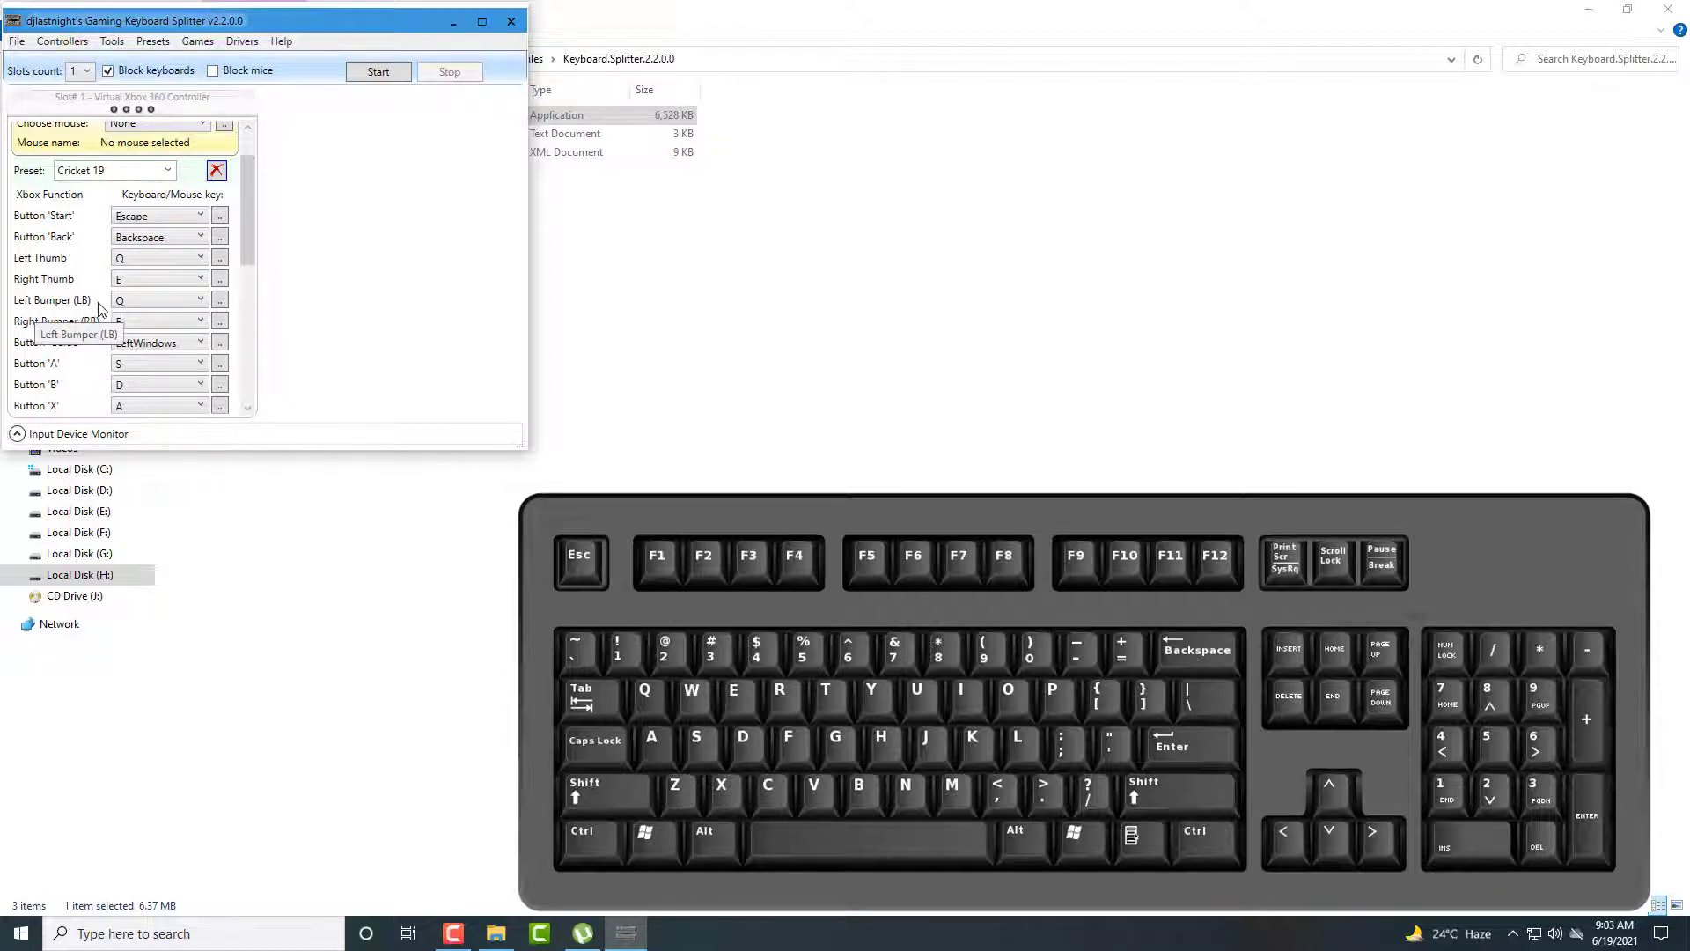
left_click(162, 303)
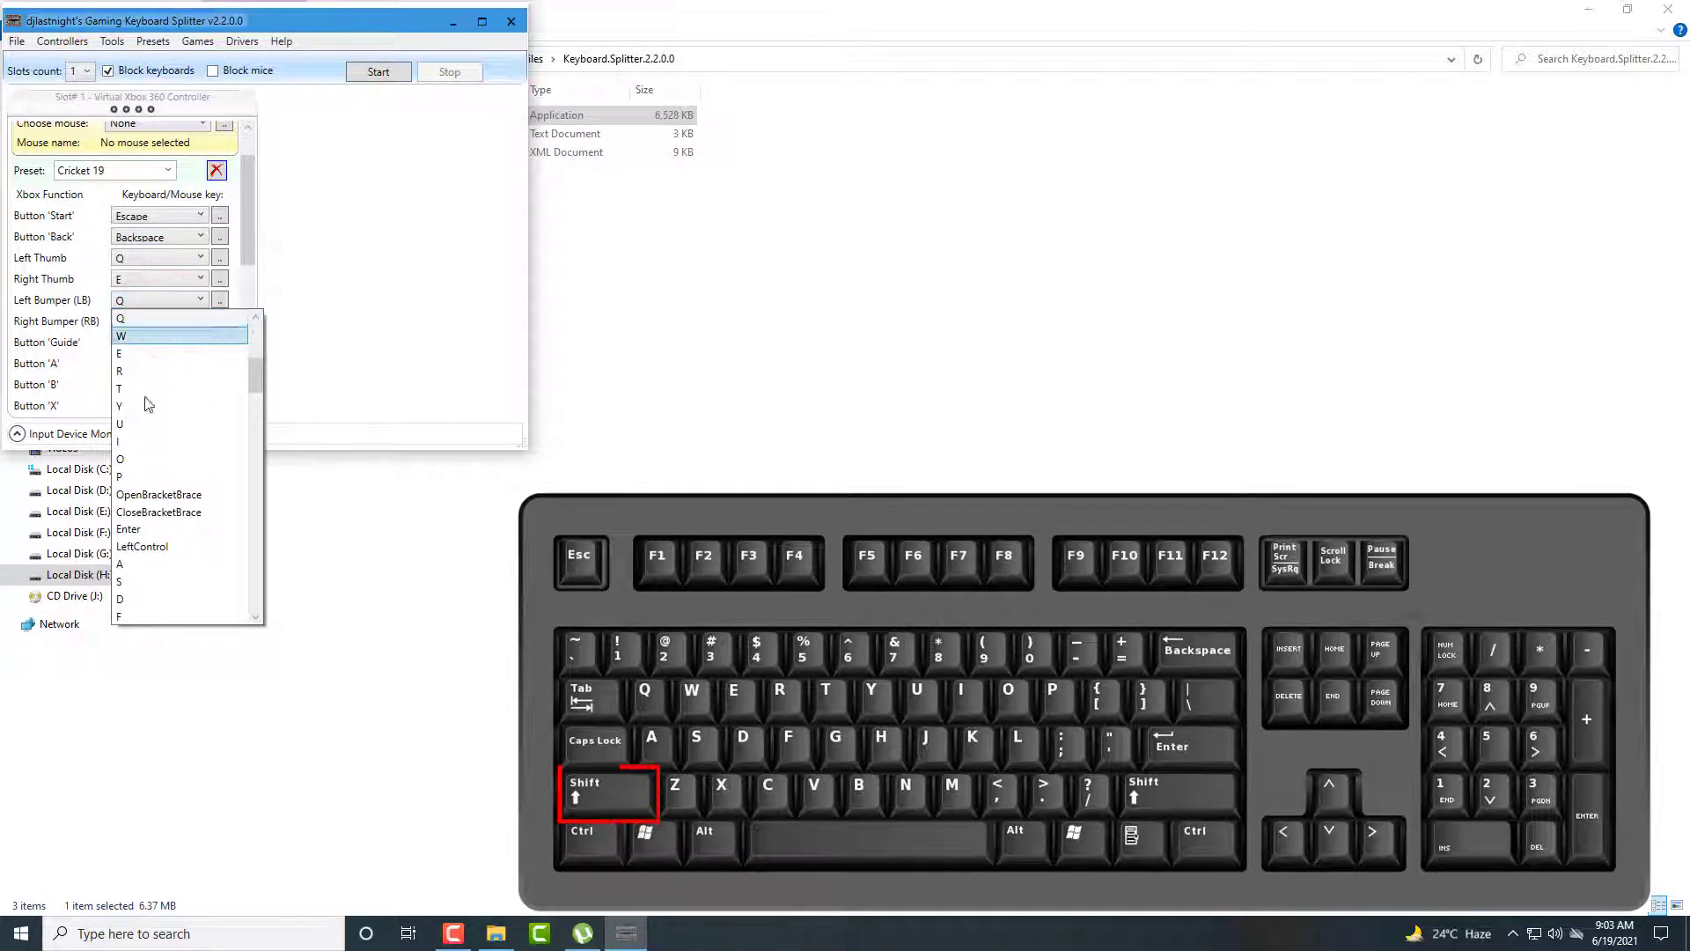
left_click_drag(250, 363, 250, 401)
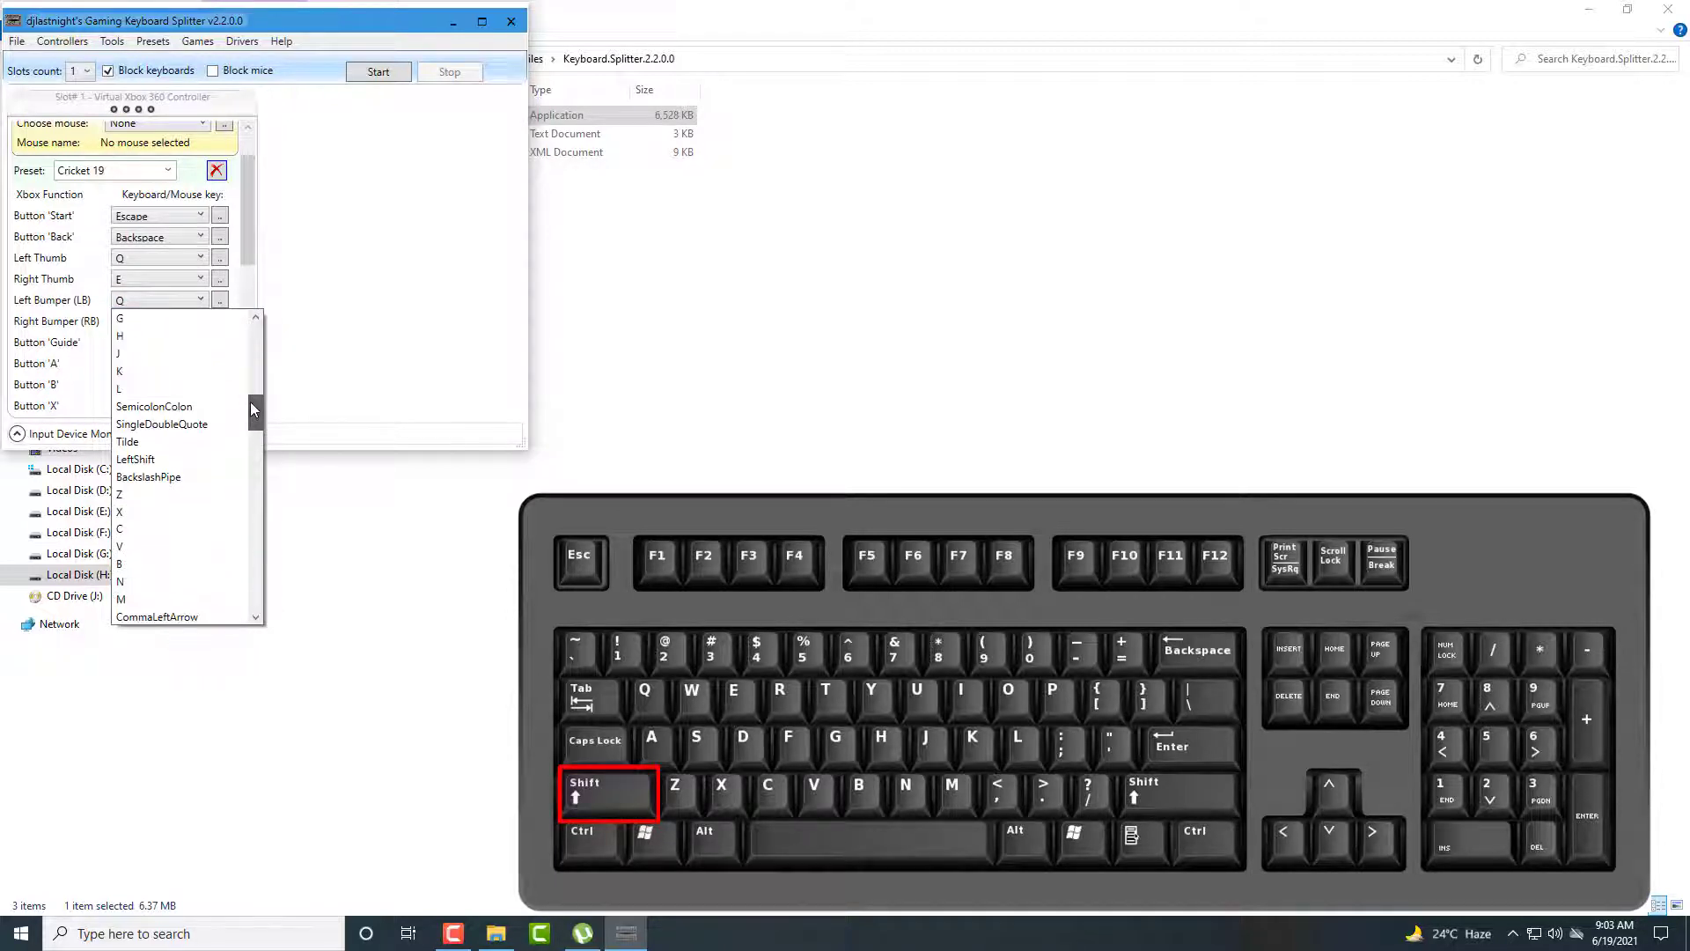
left_click(151, 456)
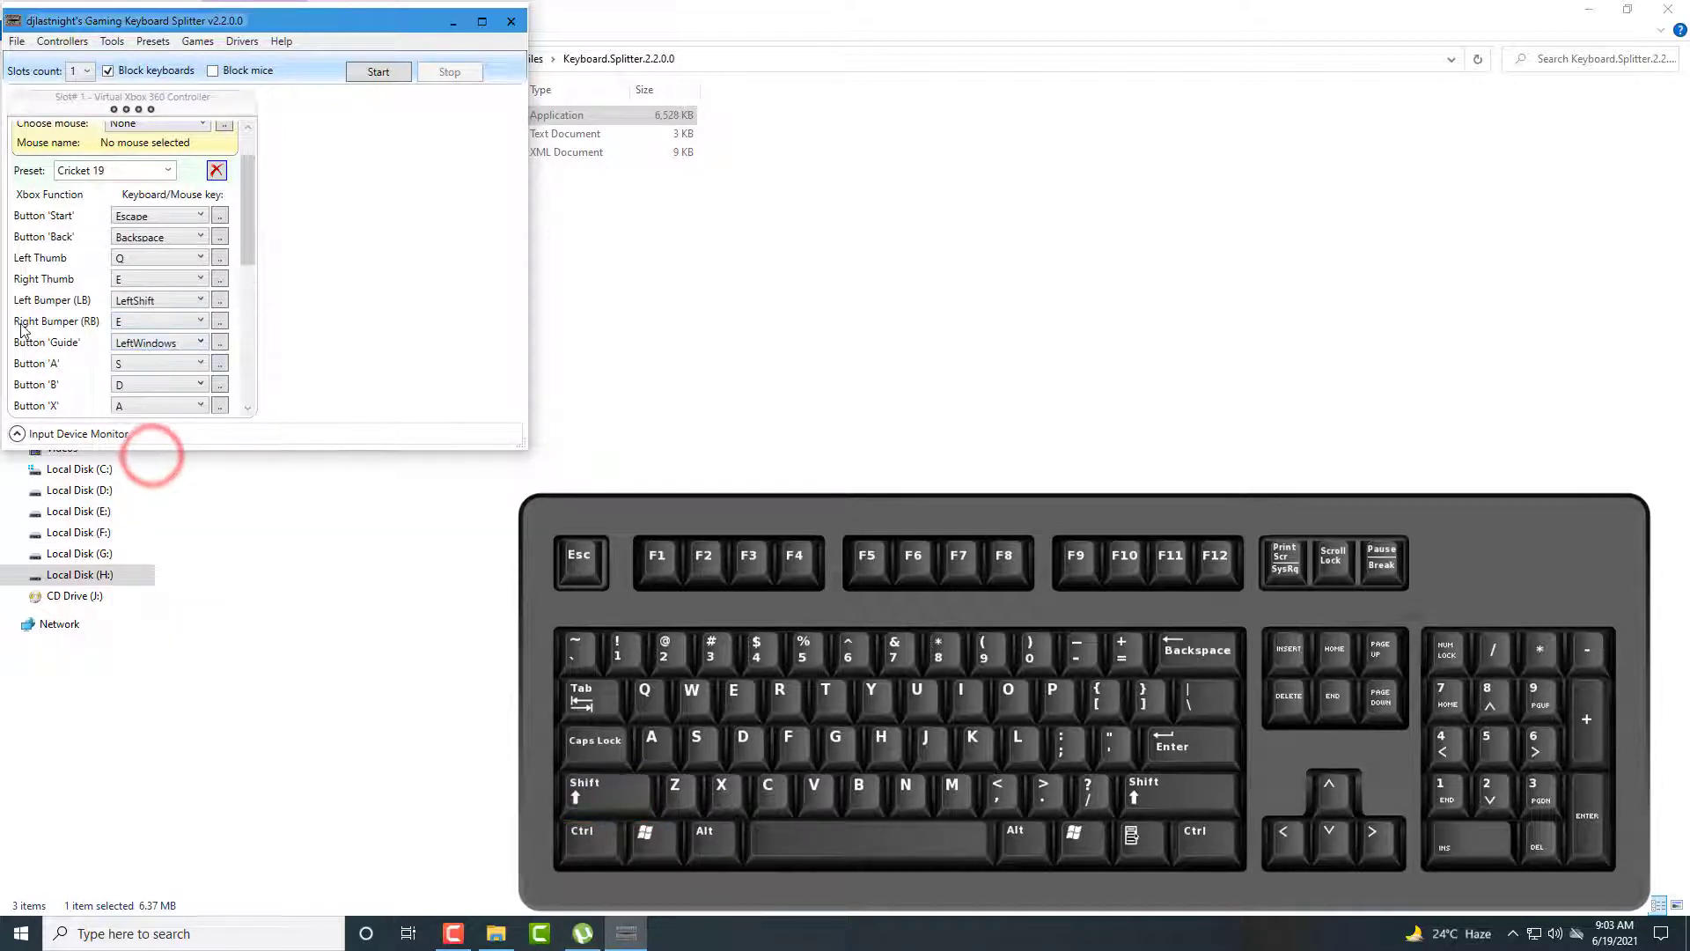
Map Right Bumper (RB) to SemicolonColon and set the Guide button's key to None
left_click(163, 324)
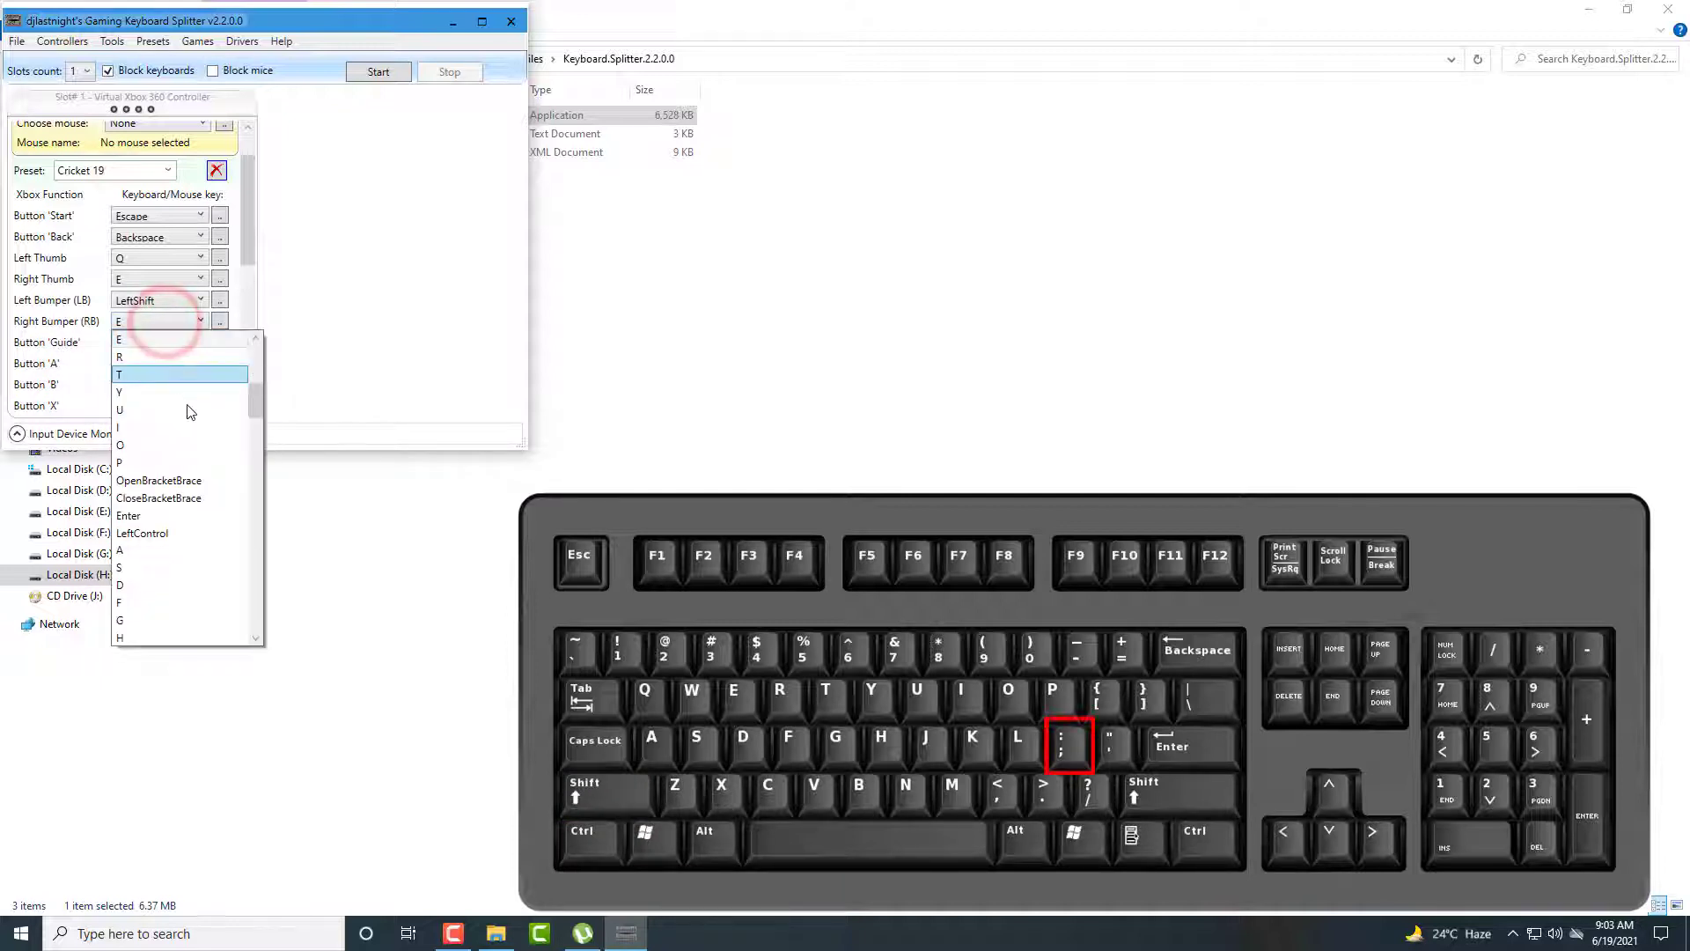
left_click(257, 376)
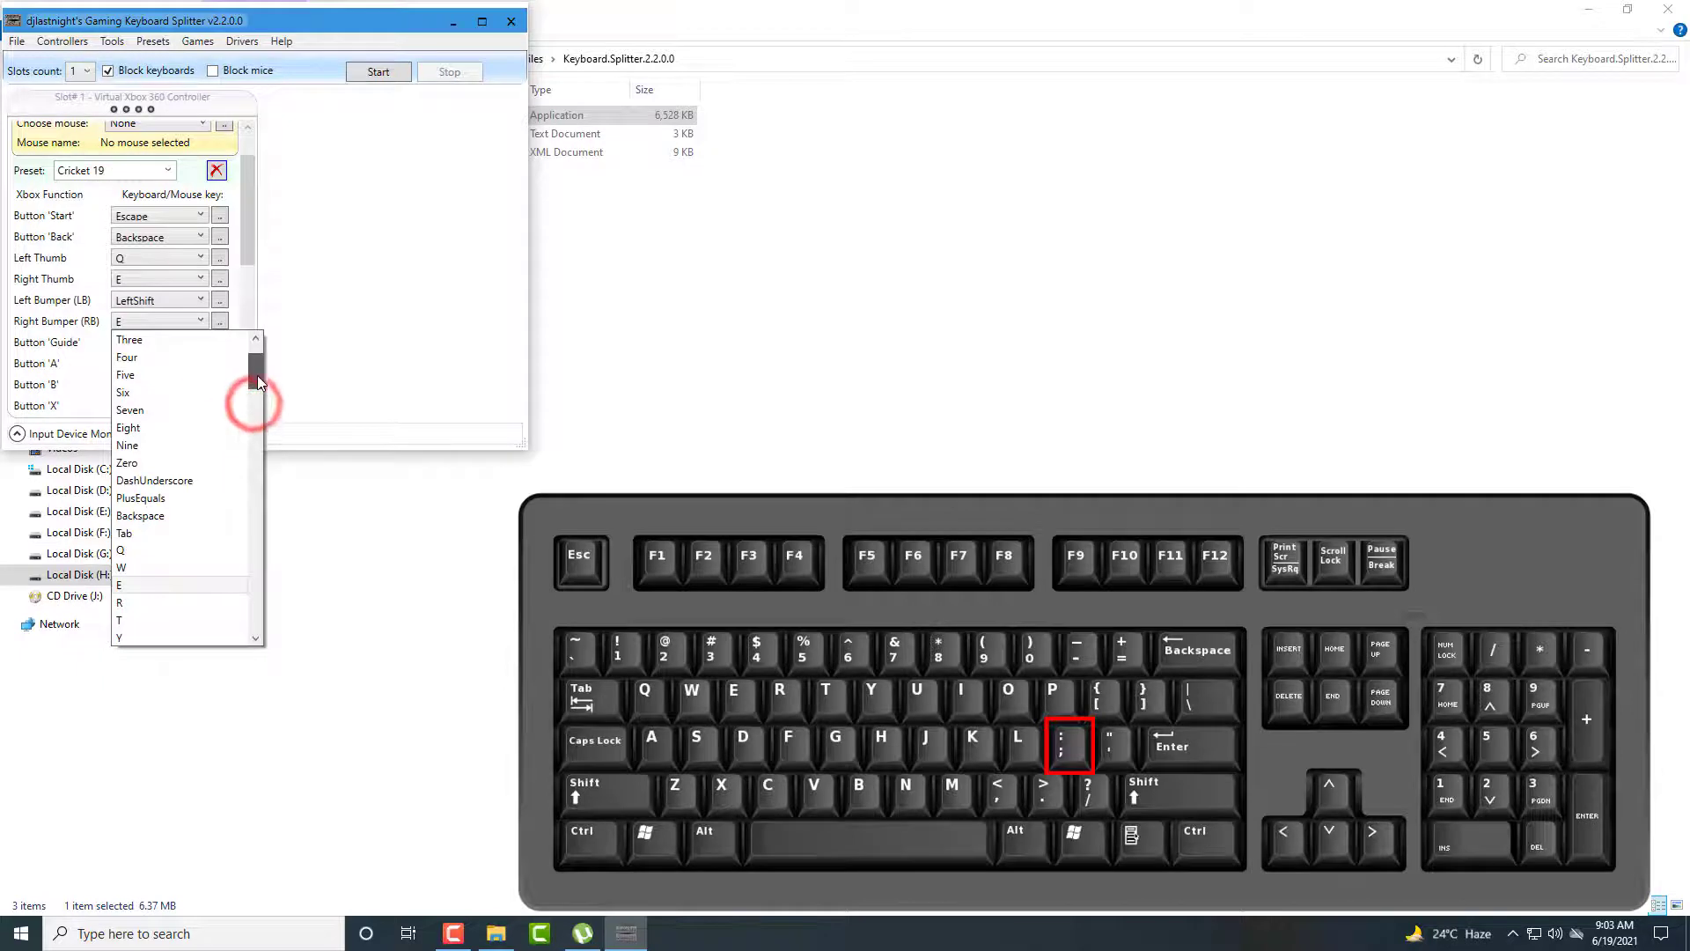
scroll(170, 515, "down", 9)
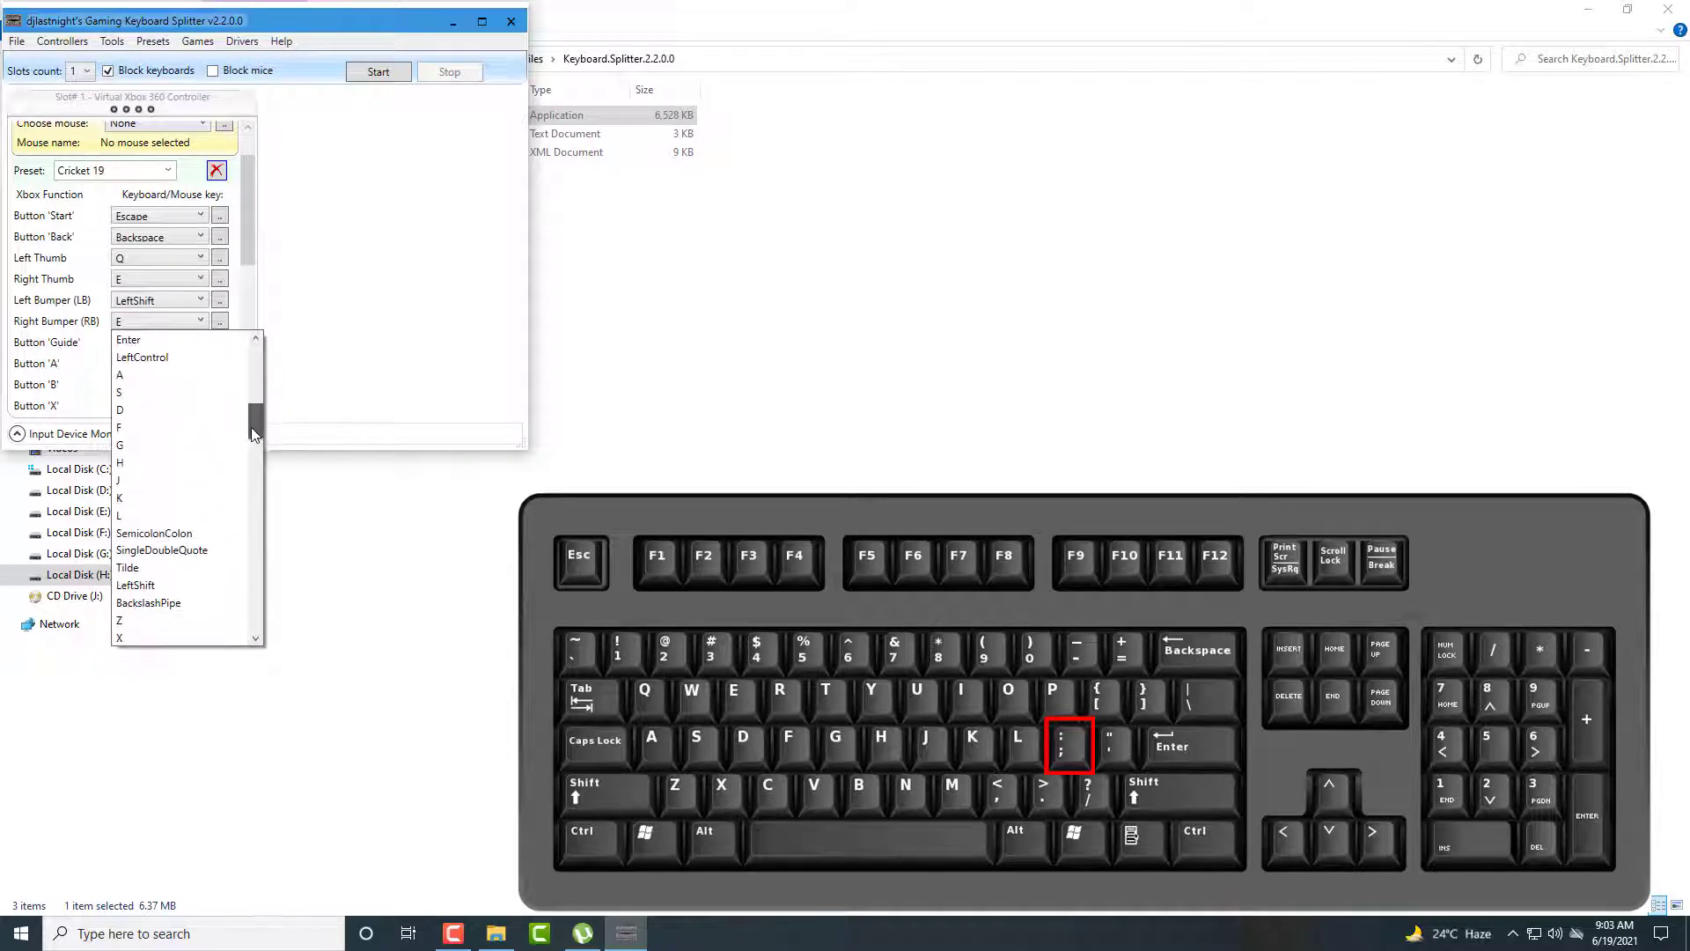
left_click(170, 515)
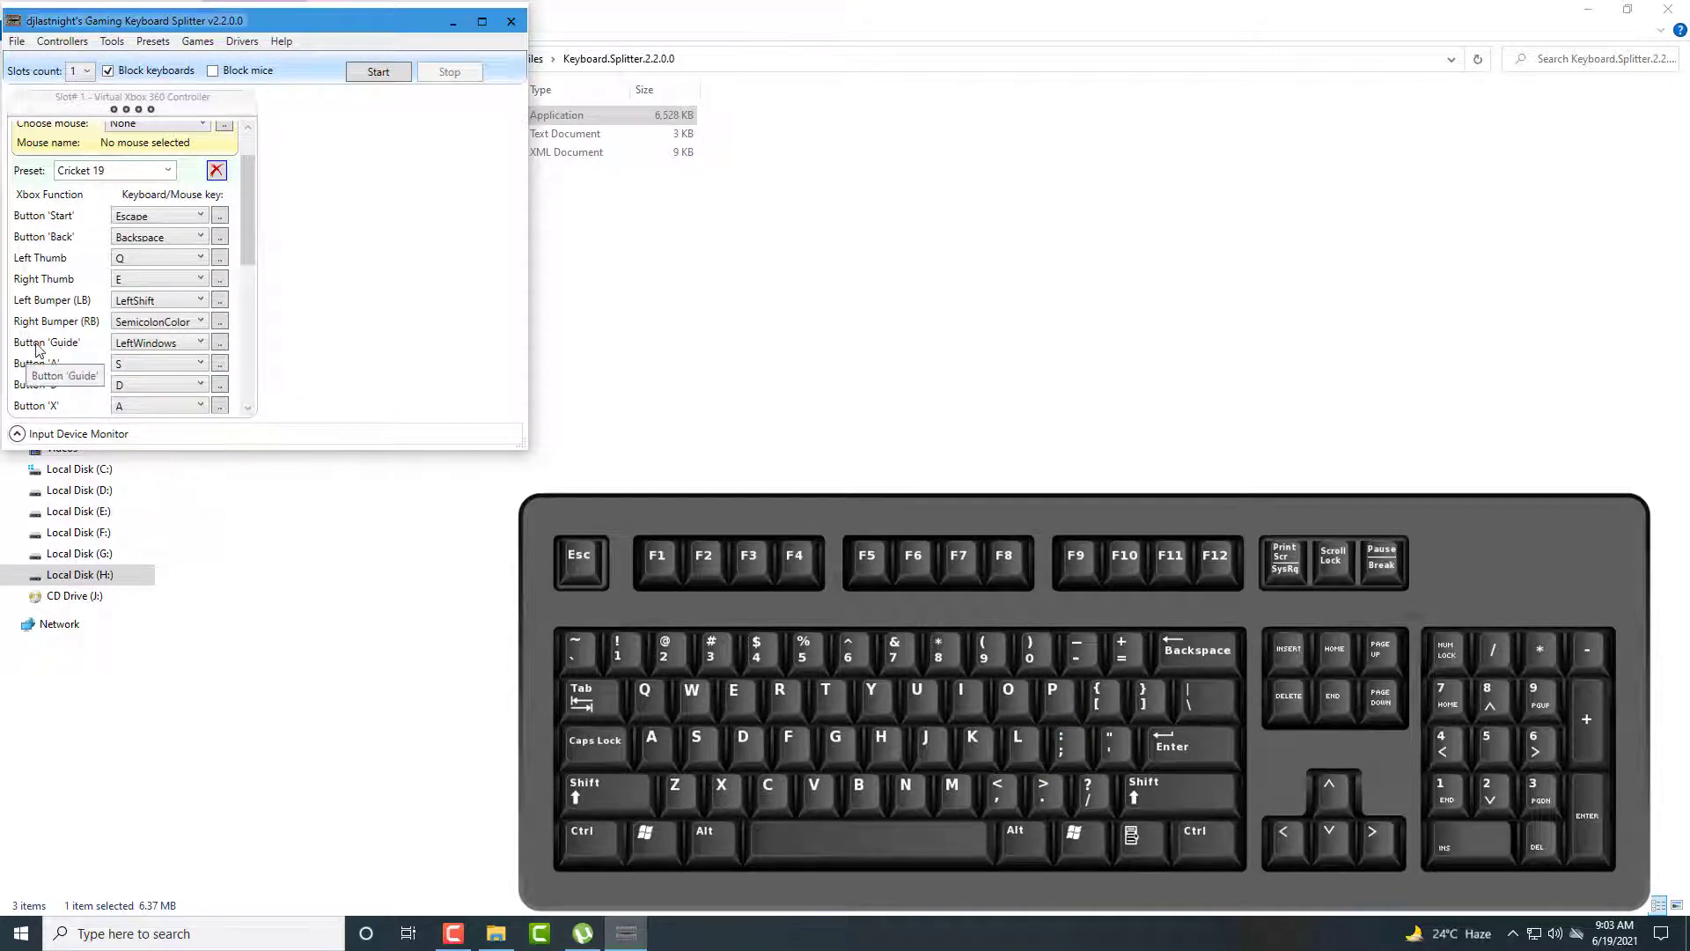
left_click(139, 342)
scroll(257, 556, "up", 10)
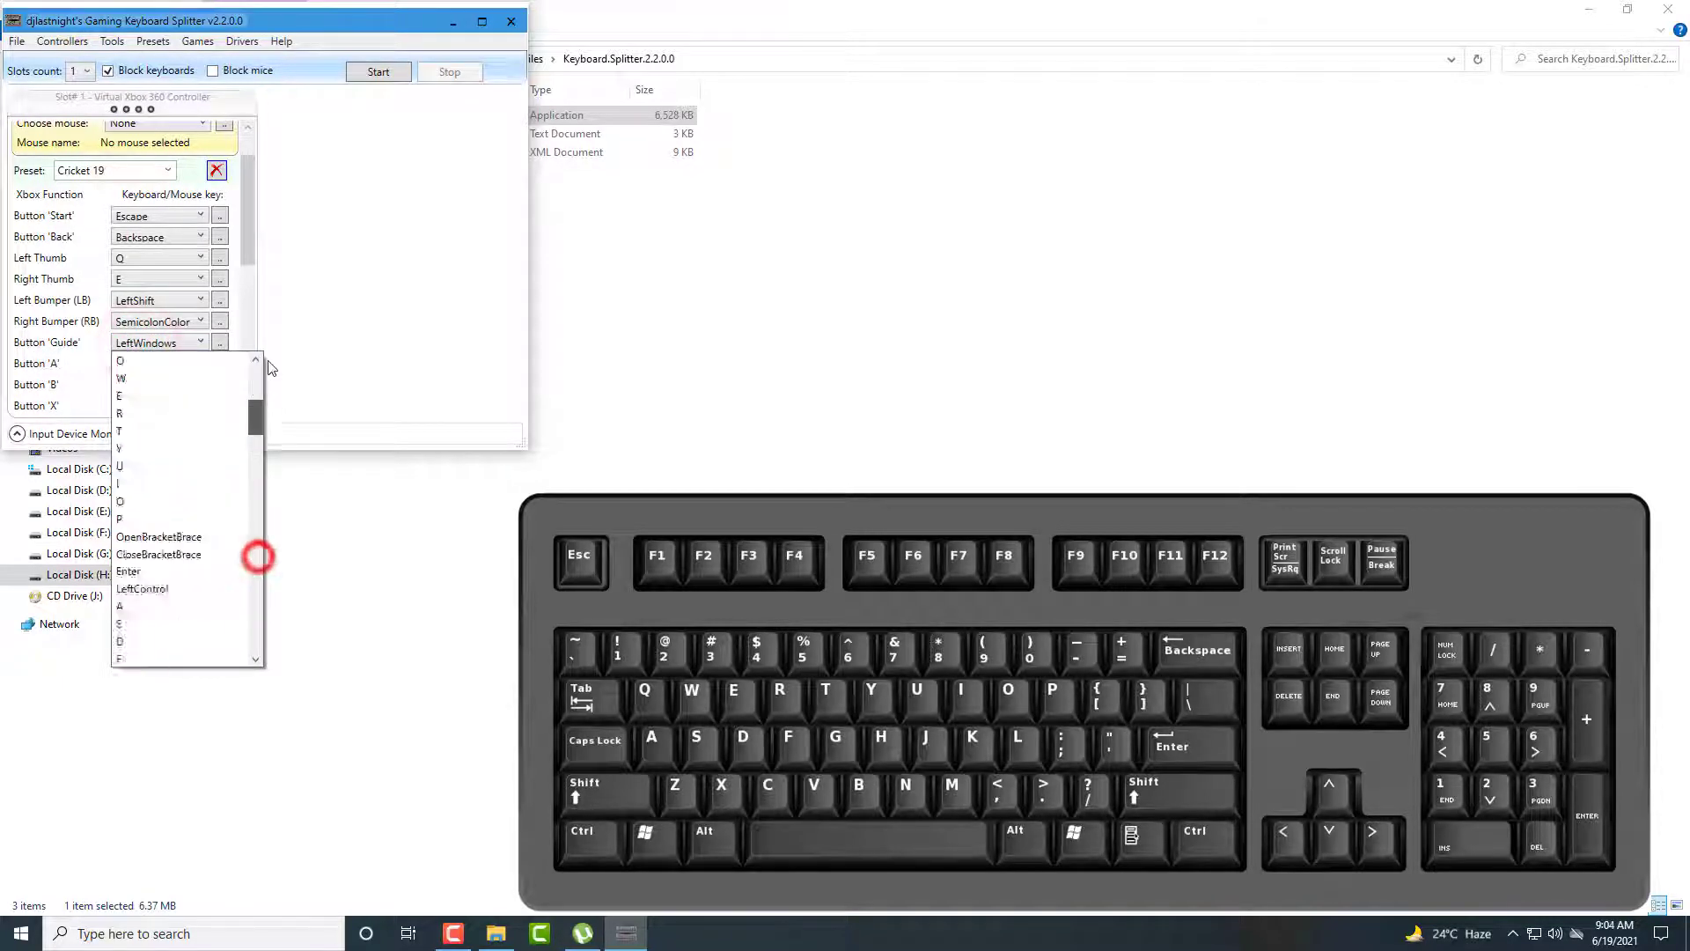
left_click(134, 360)
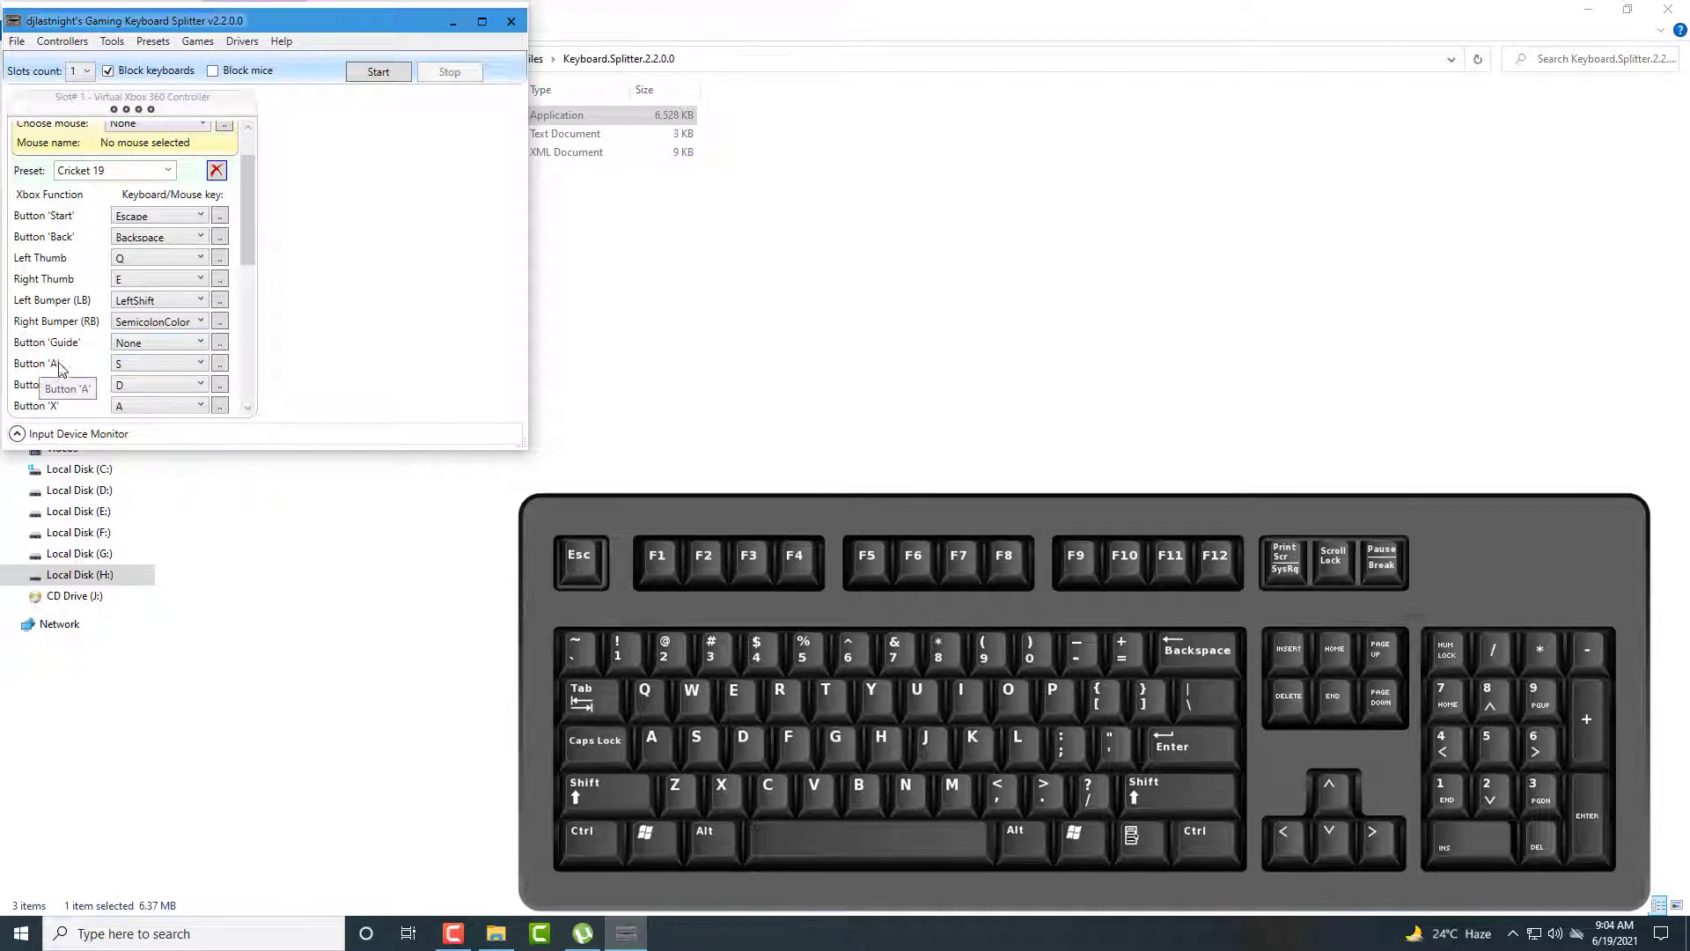
Map the controller's A button to the L key and its B button to the K key
left_click(135, 366)
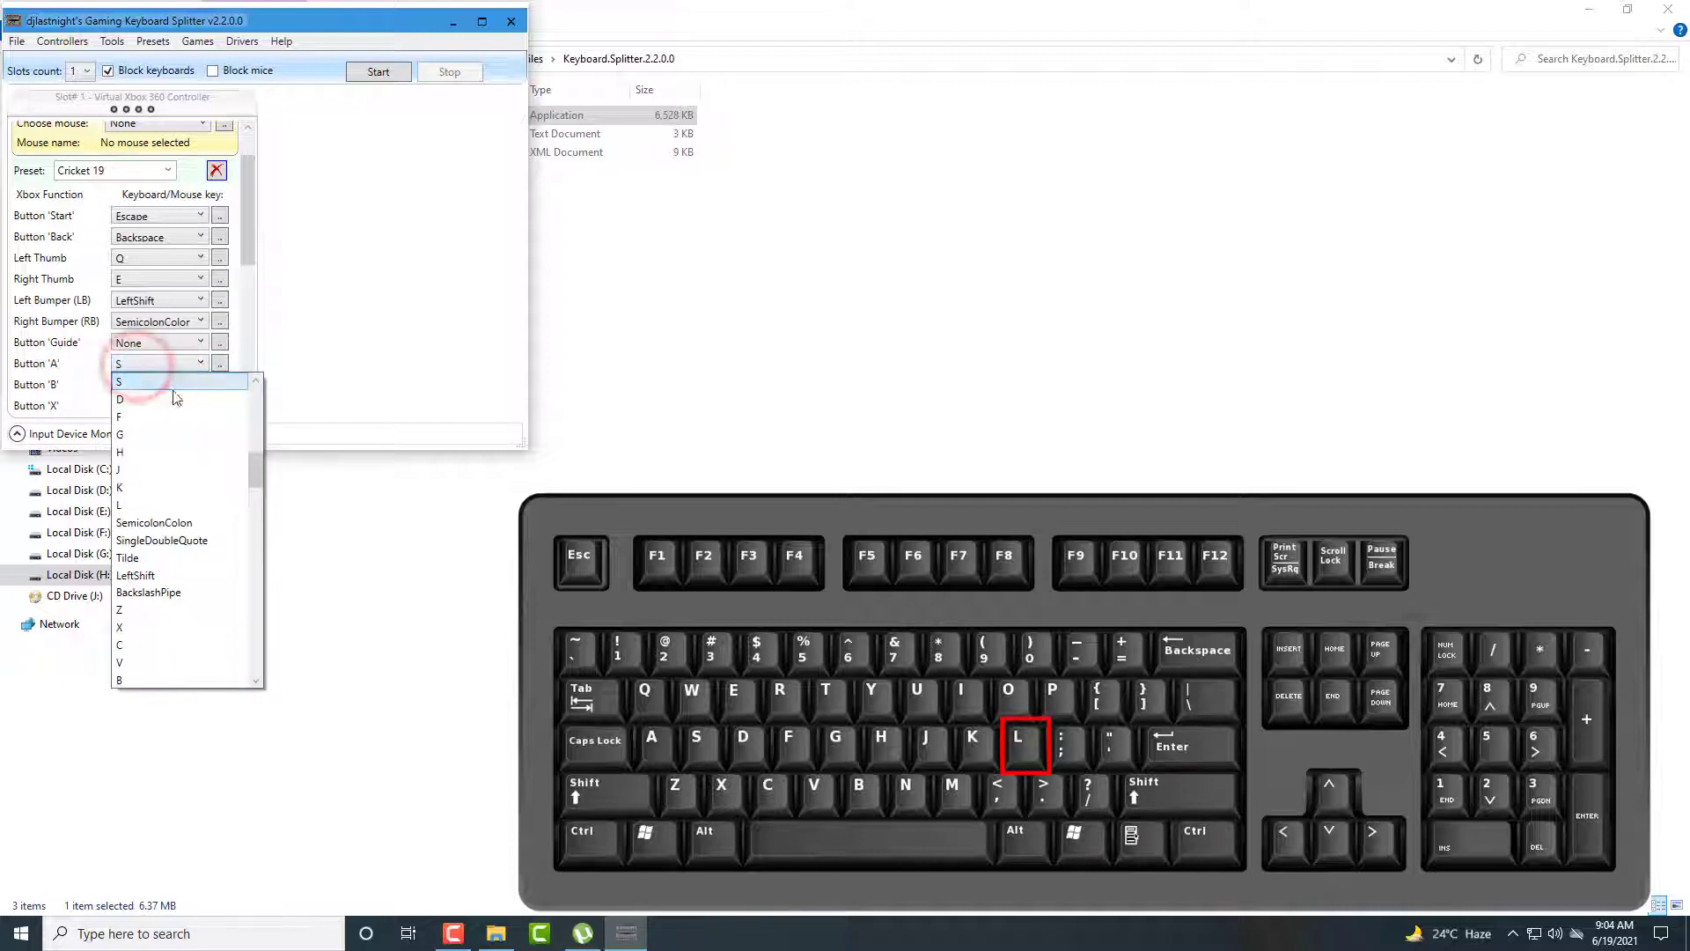
left_click(132, 503)
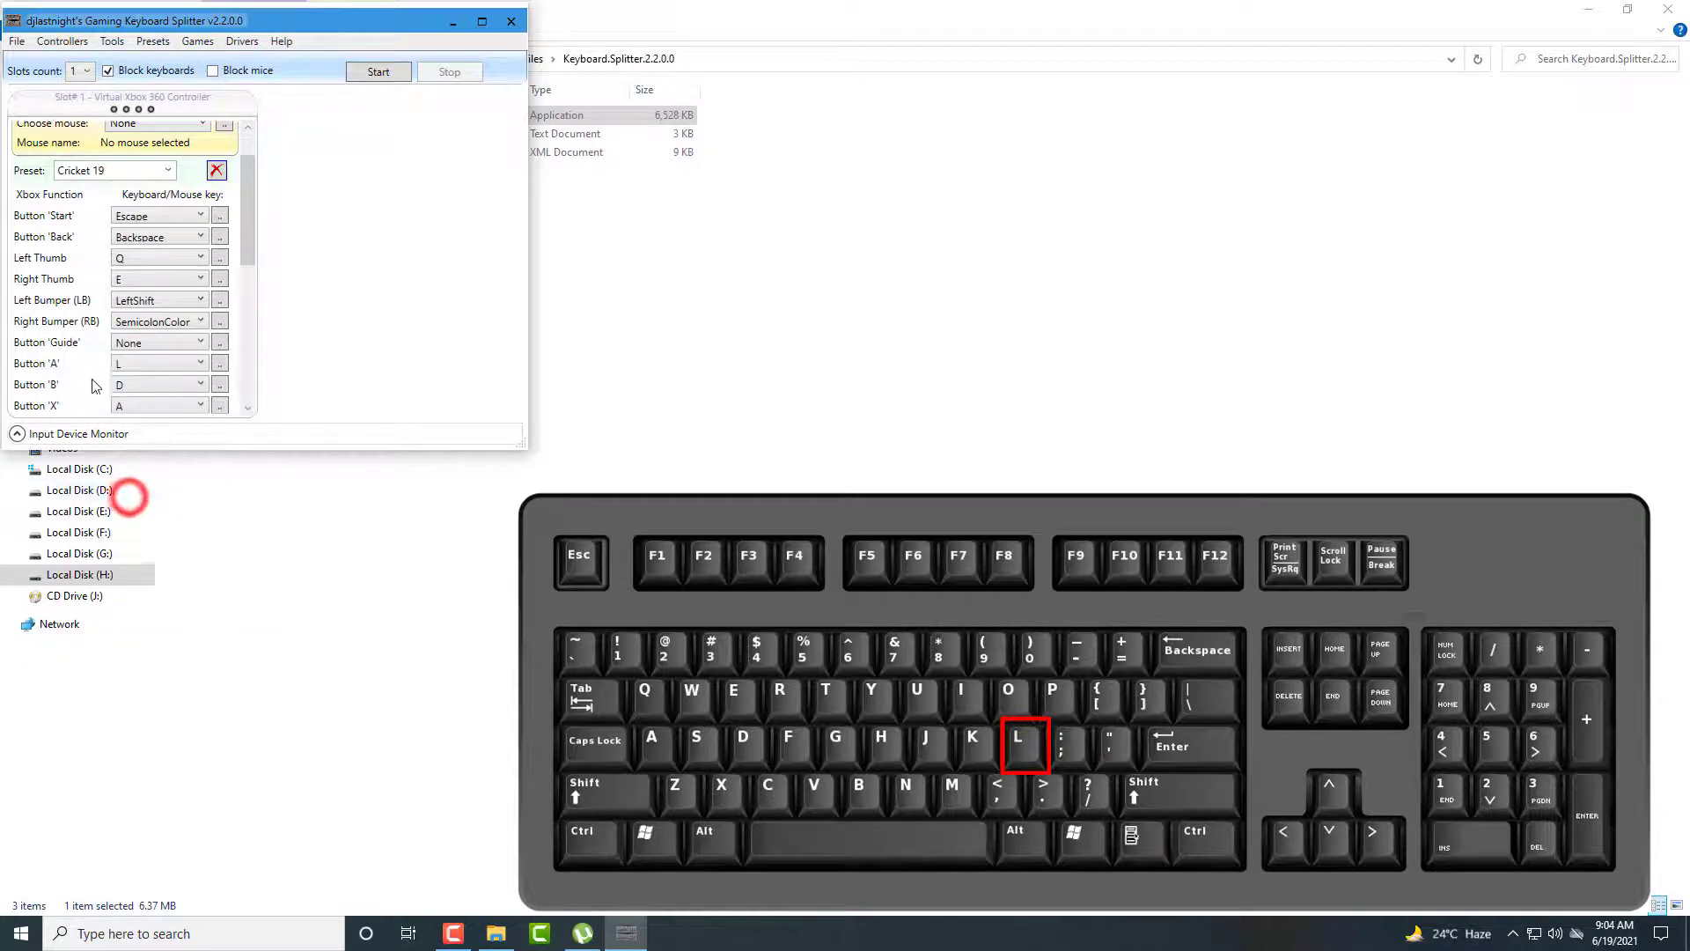
left_click(148, 387)
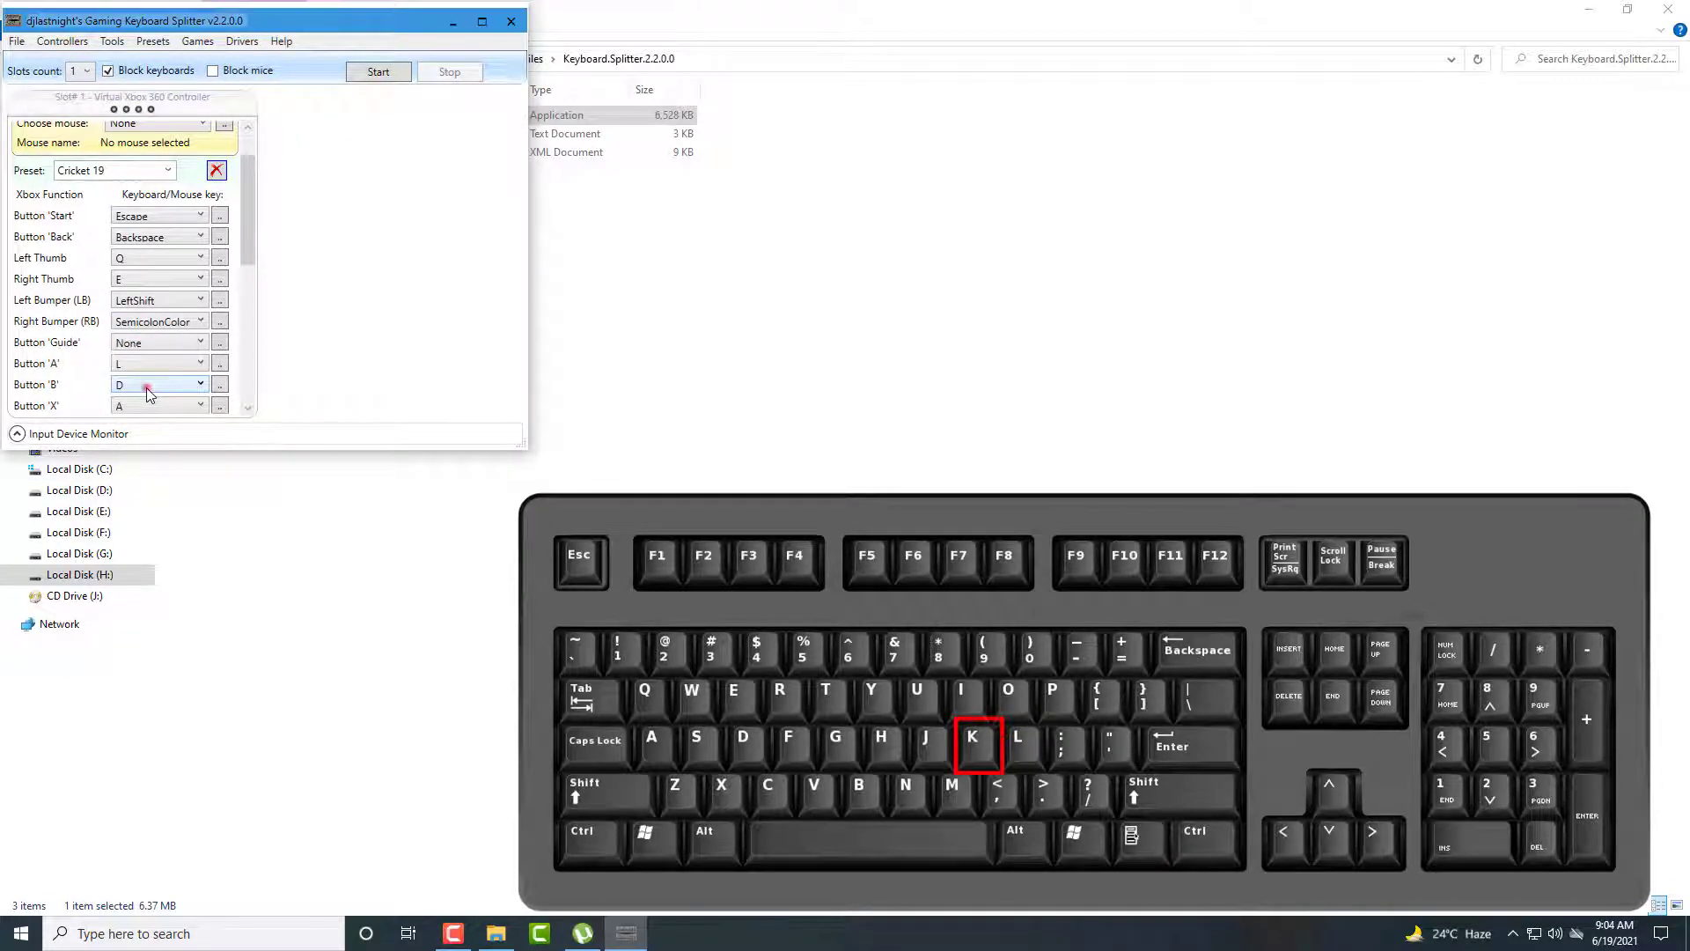
left_click(127, 491)
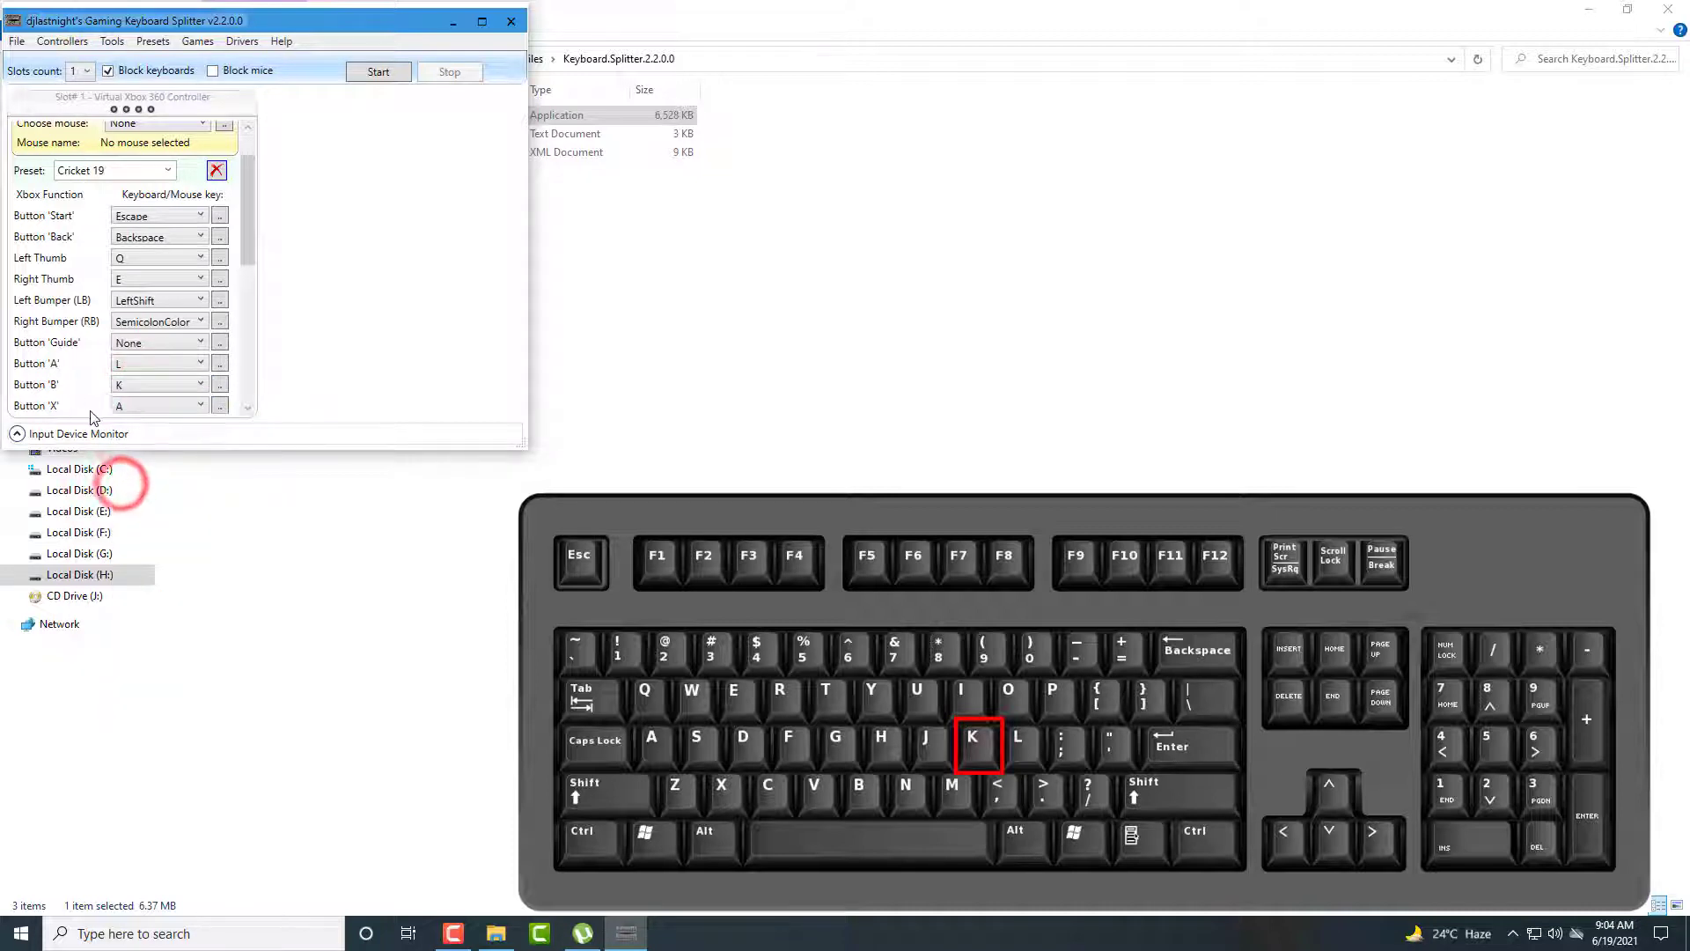
Map the controller's X button to the I key and its Y button to the J key
left_click_drag(243, 260, 245, 297)
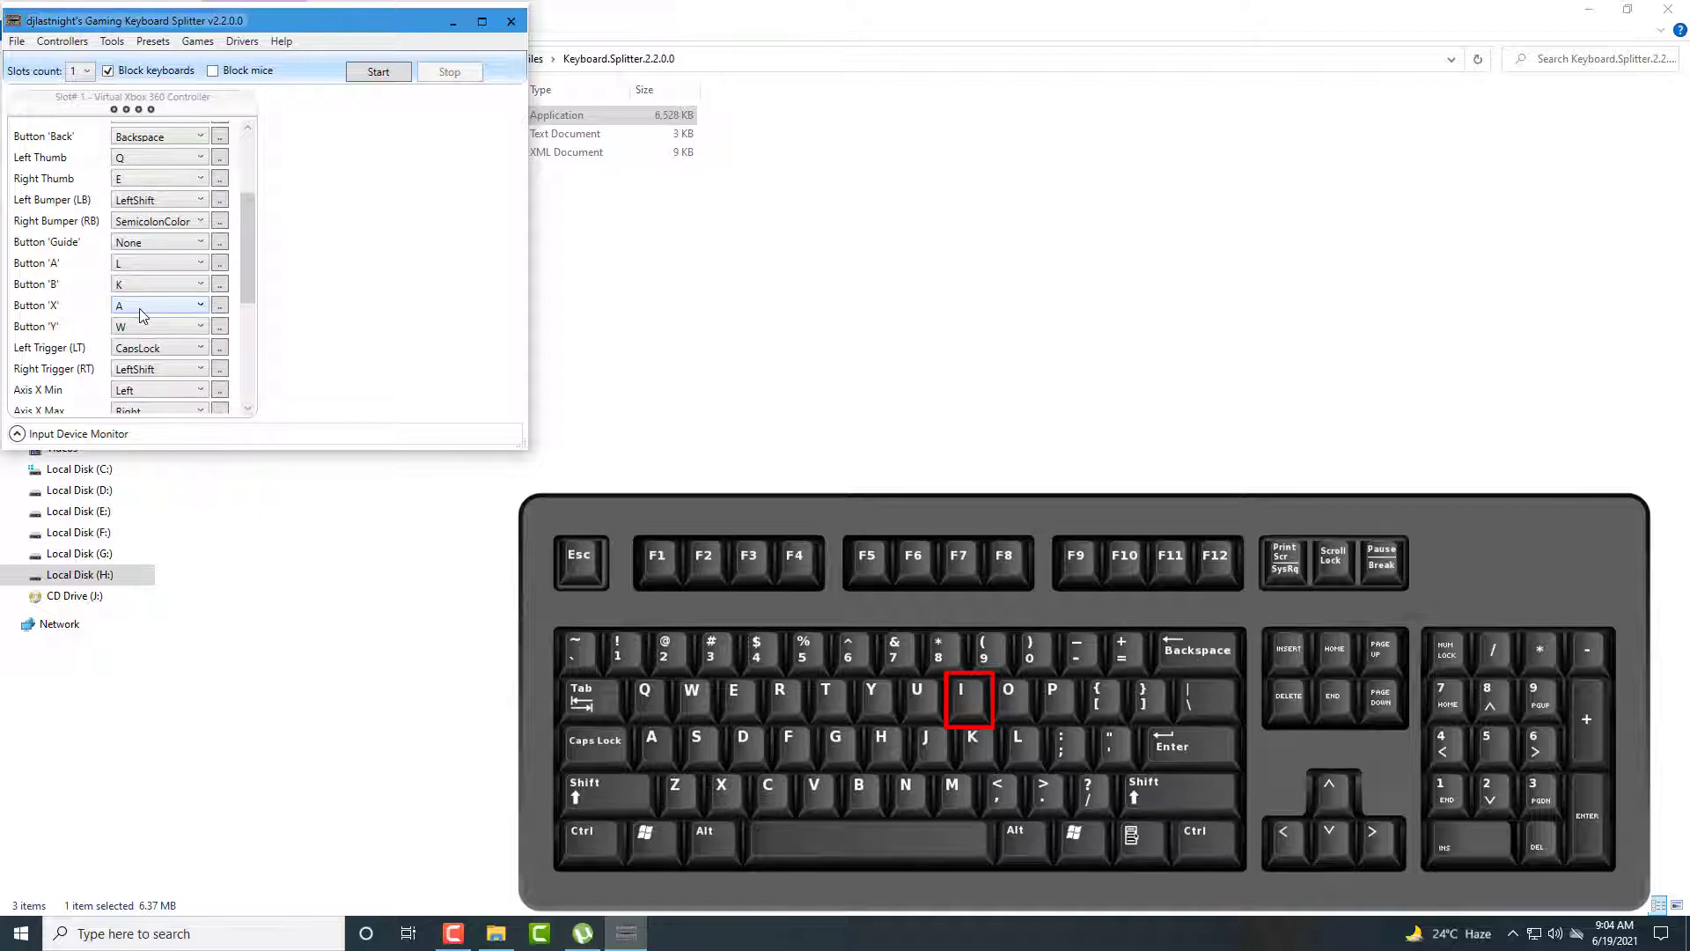
left_click(141, 308)
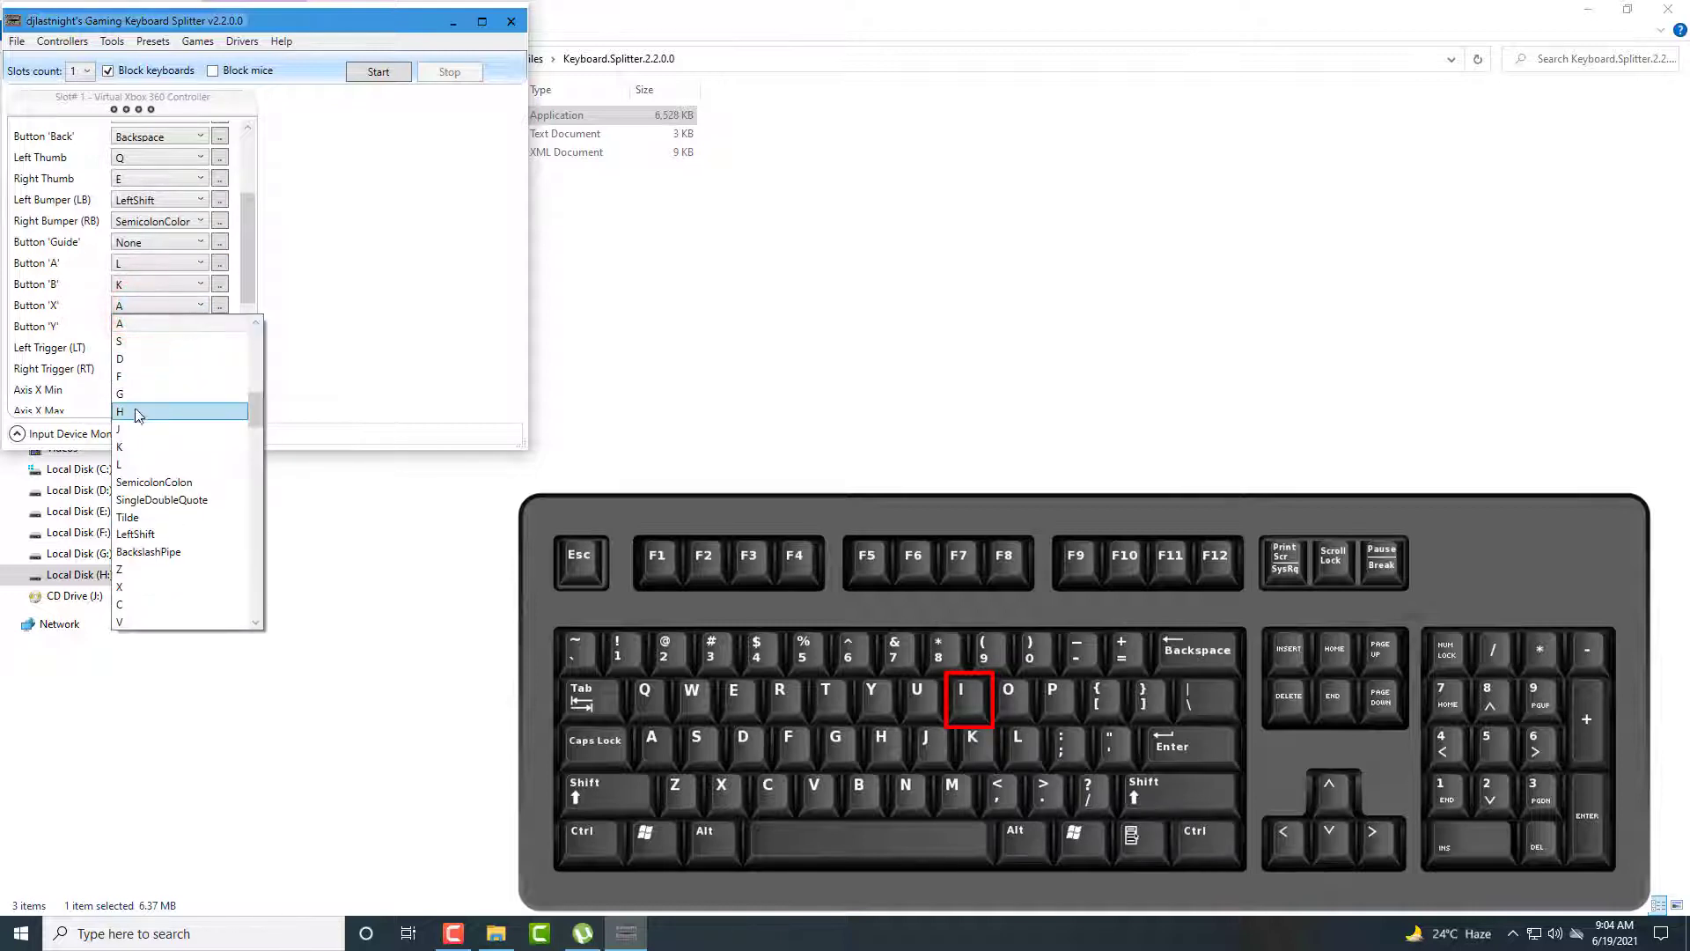
scroll(141, 493, "up", 2)
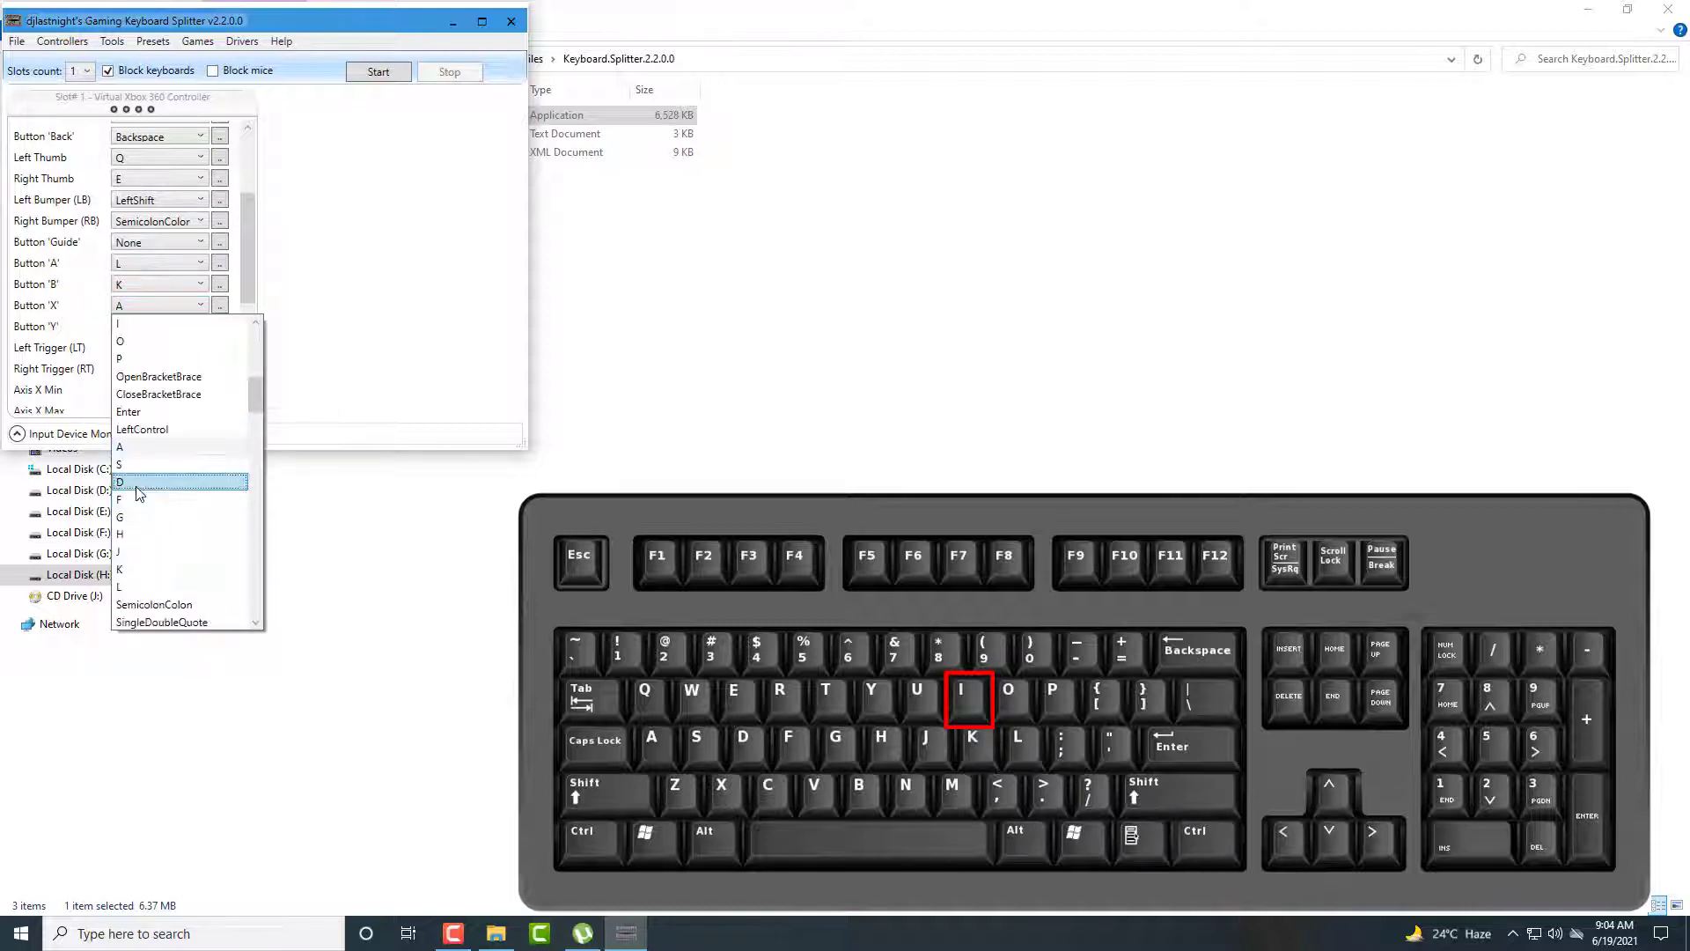
left_click(125, 320)
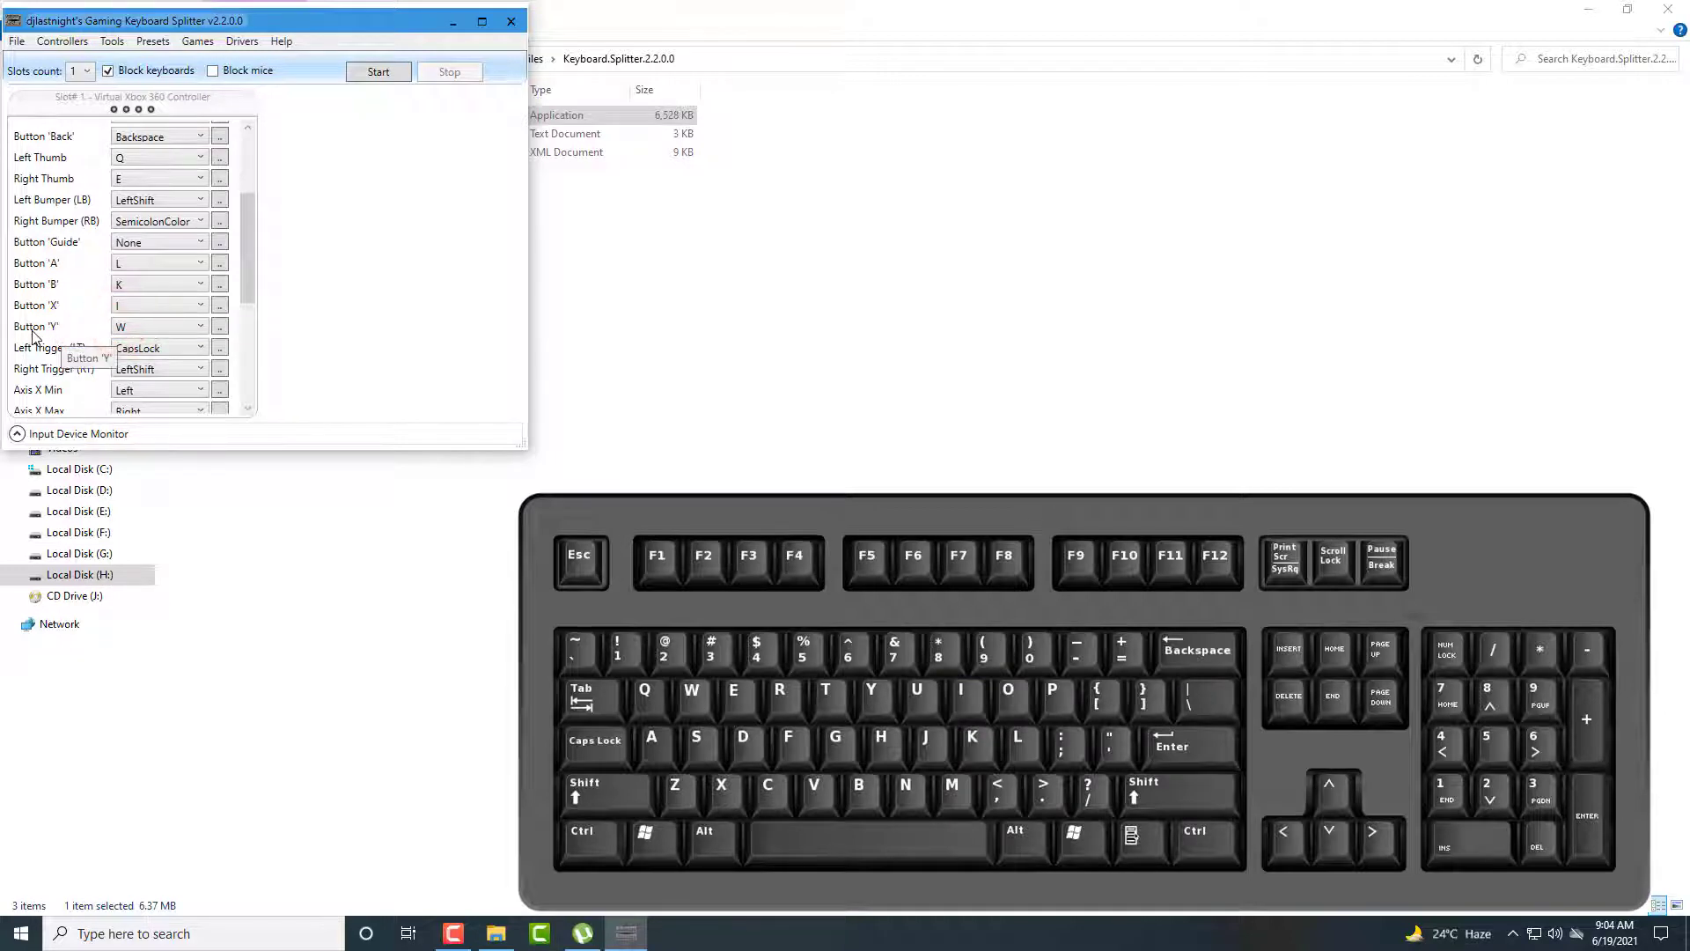
left_click(137, 328)
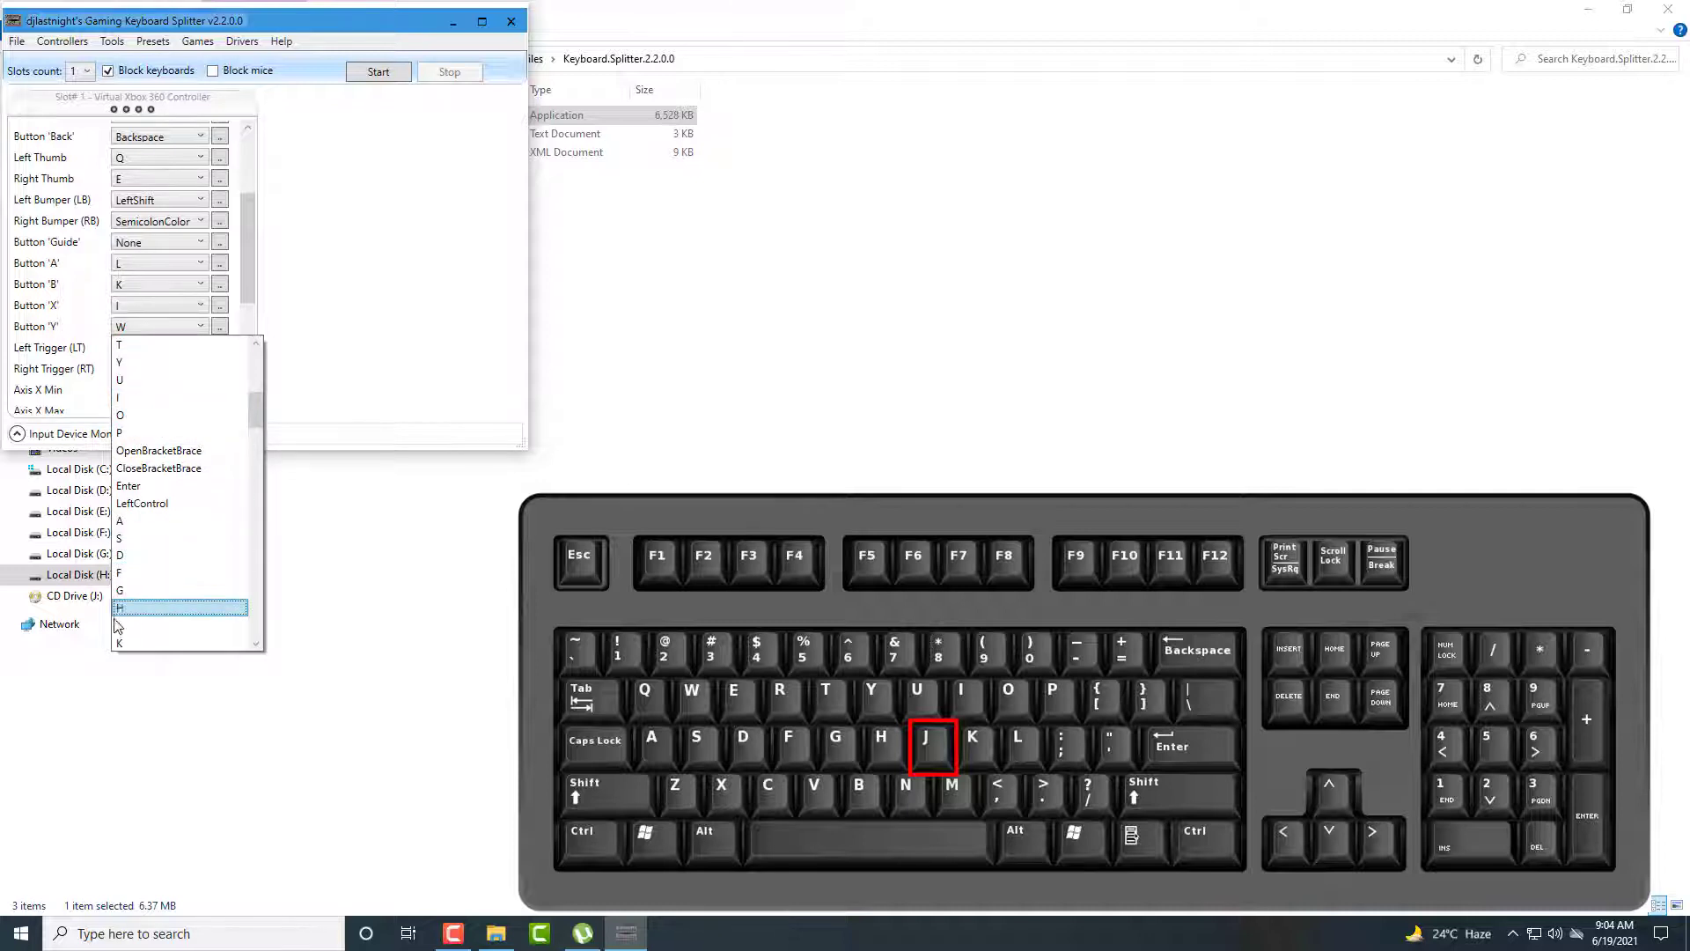
scroll(121, 621, "down", 1)
left_click(121, 625)
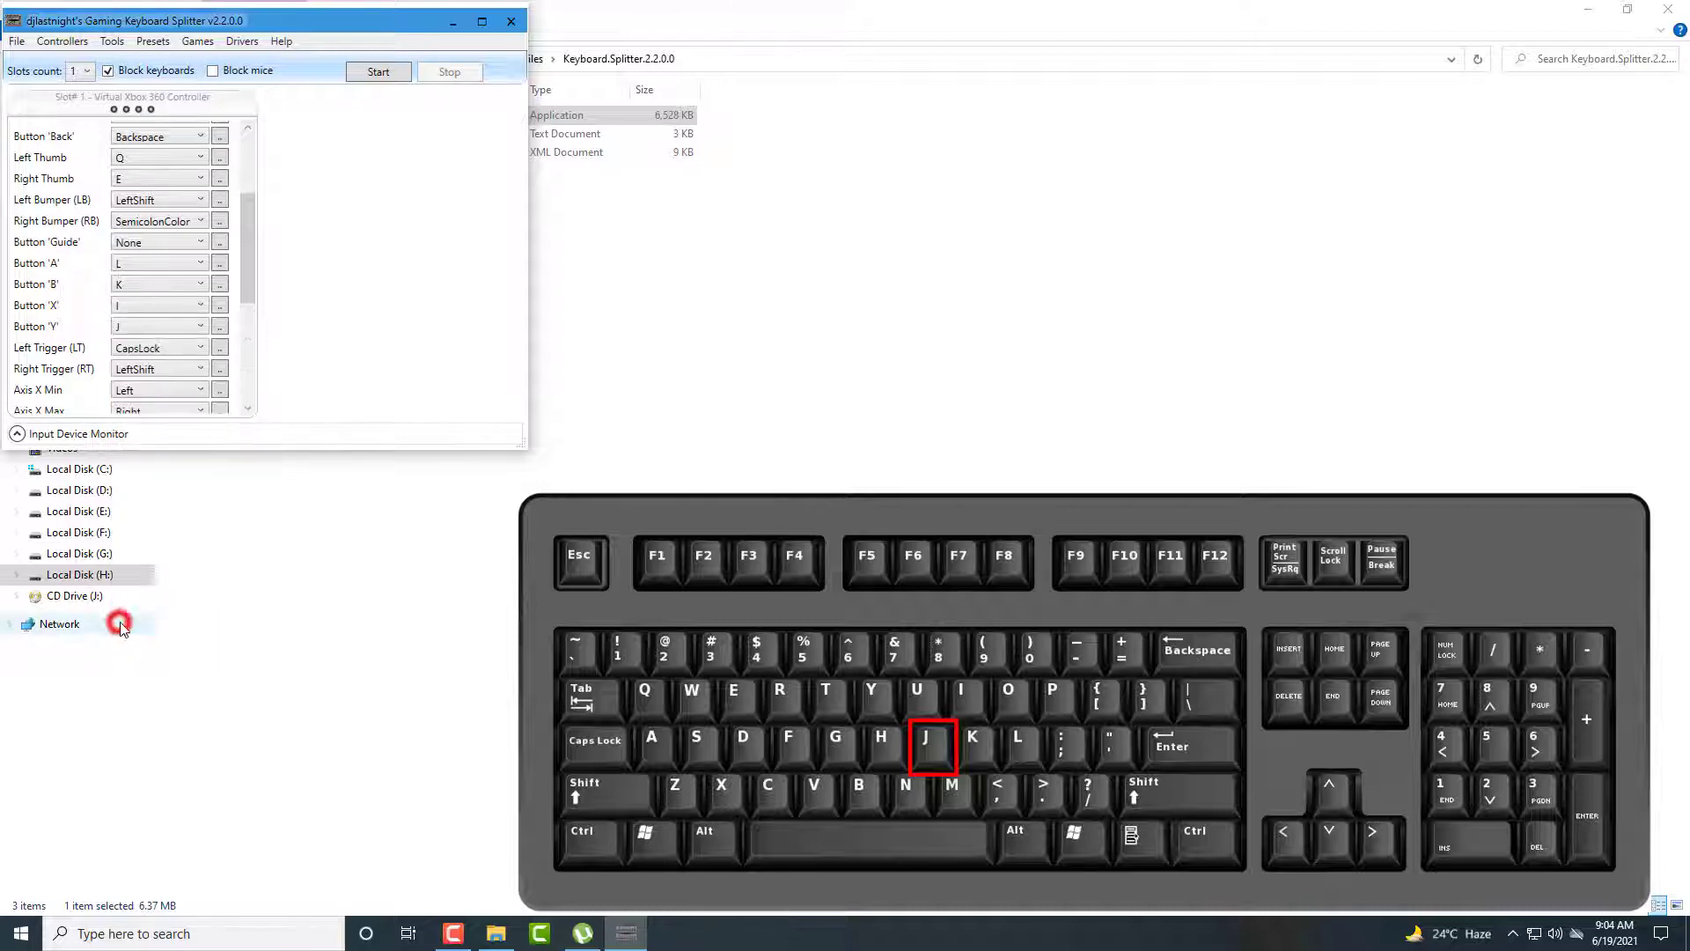
left_click(154, 352)
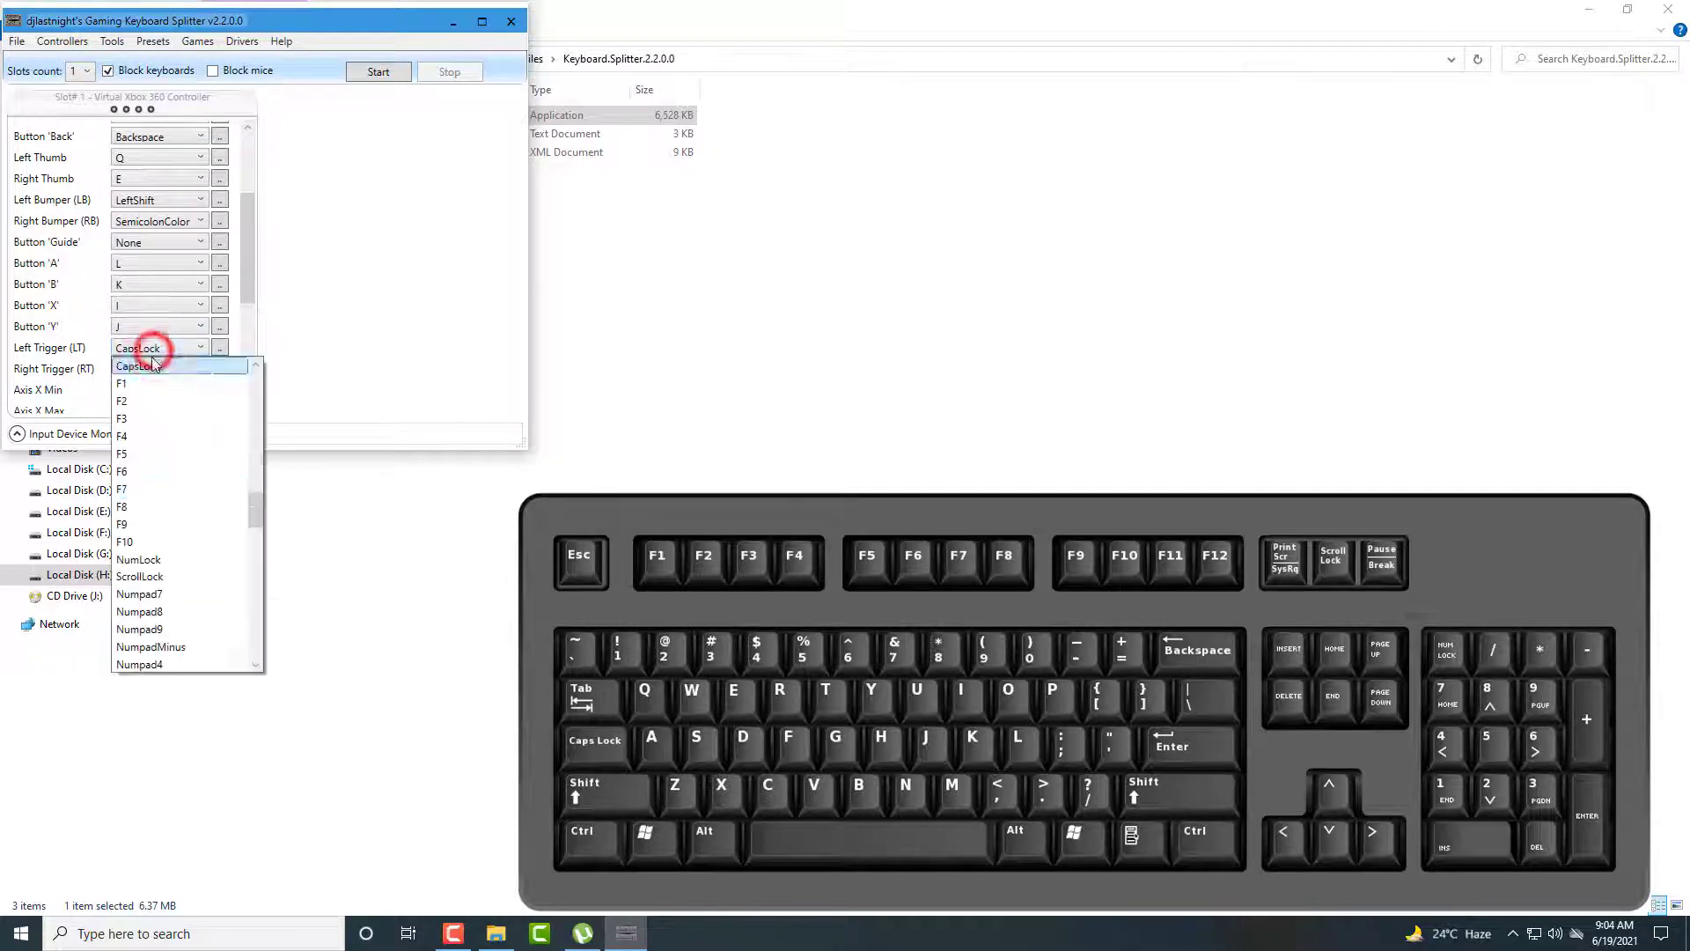
left_click_drag(257, 503, 259, 524)
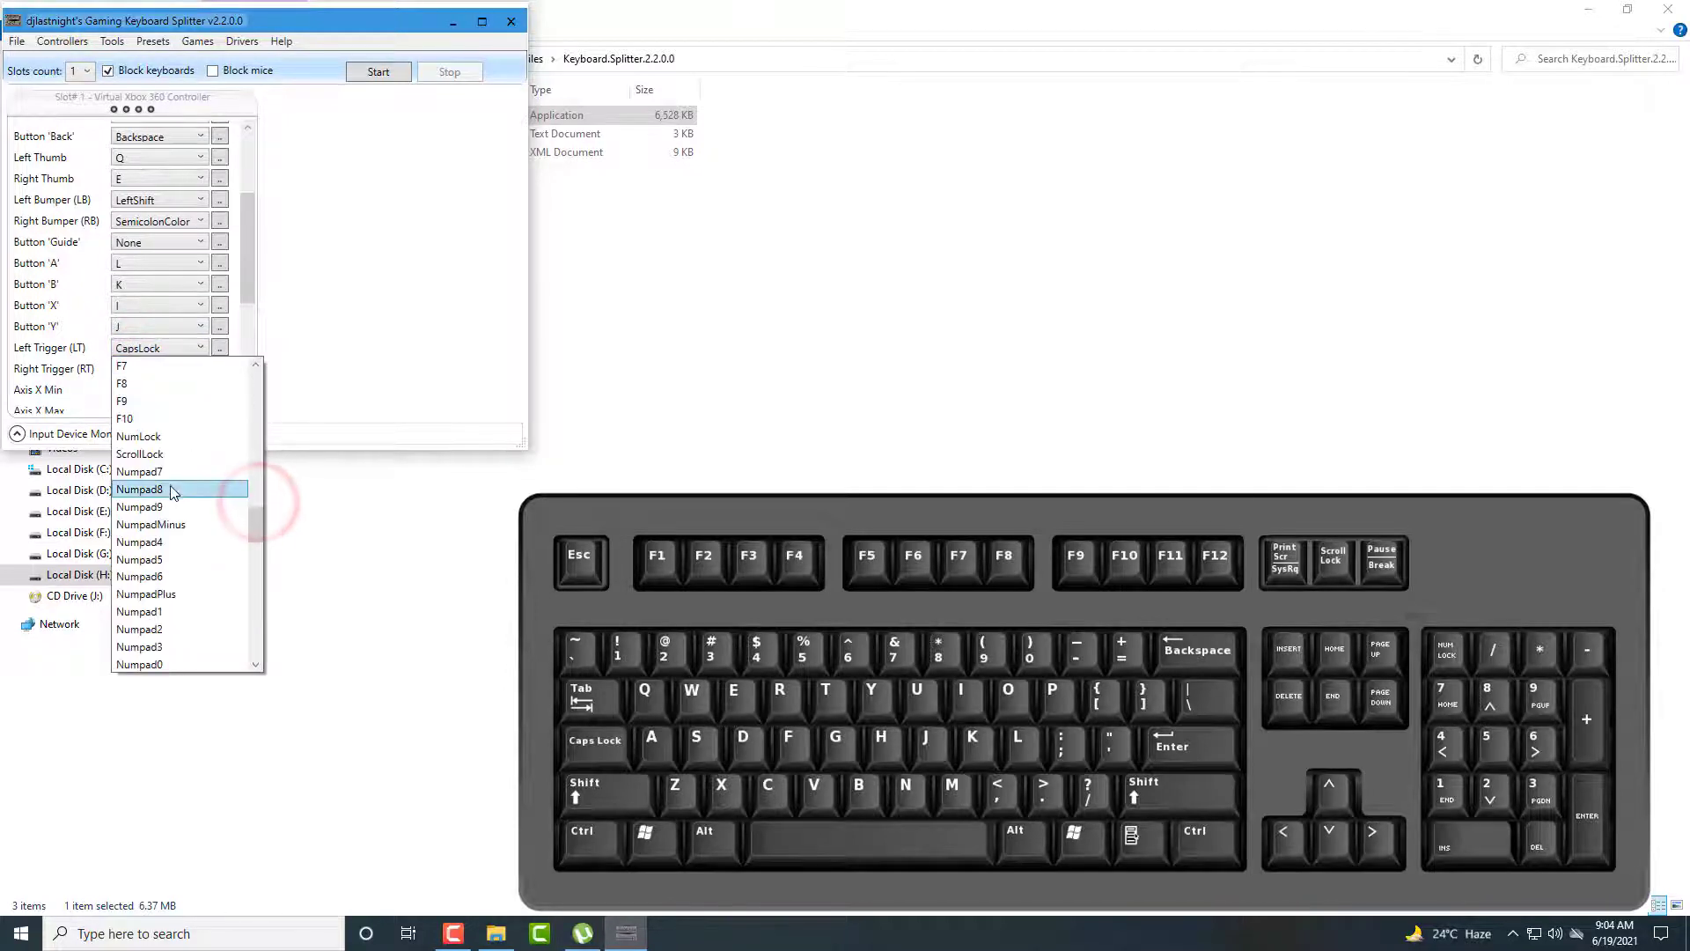
scroll(172, 493, "up", 10)
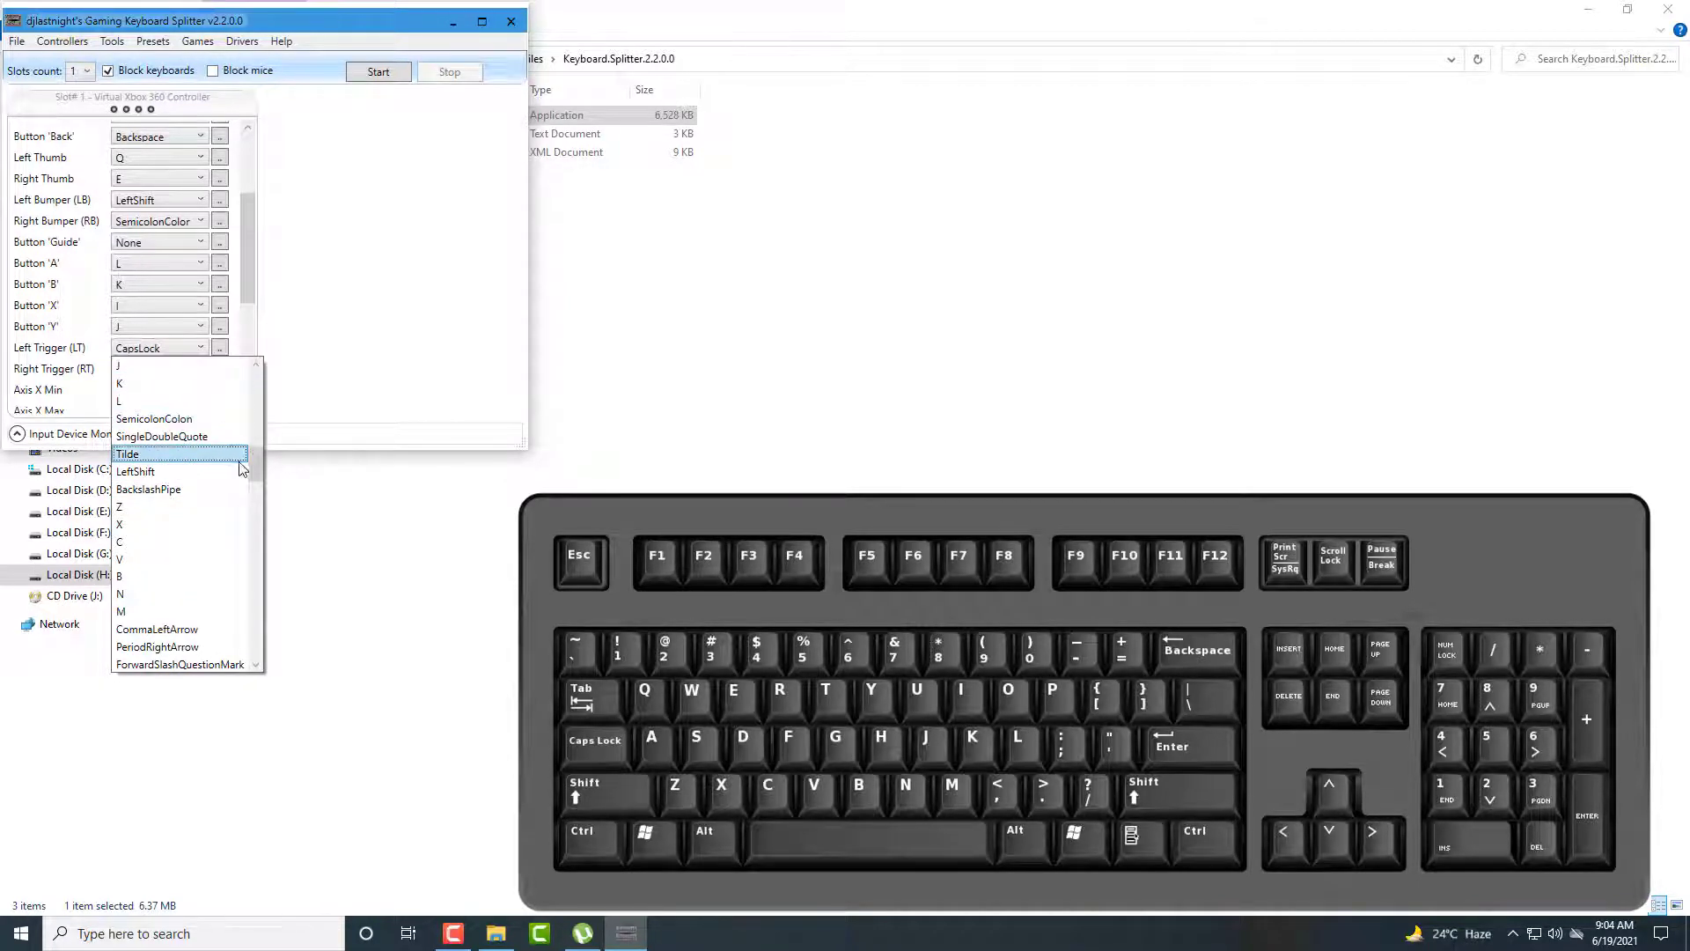
left_click(132, 352)
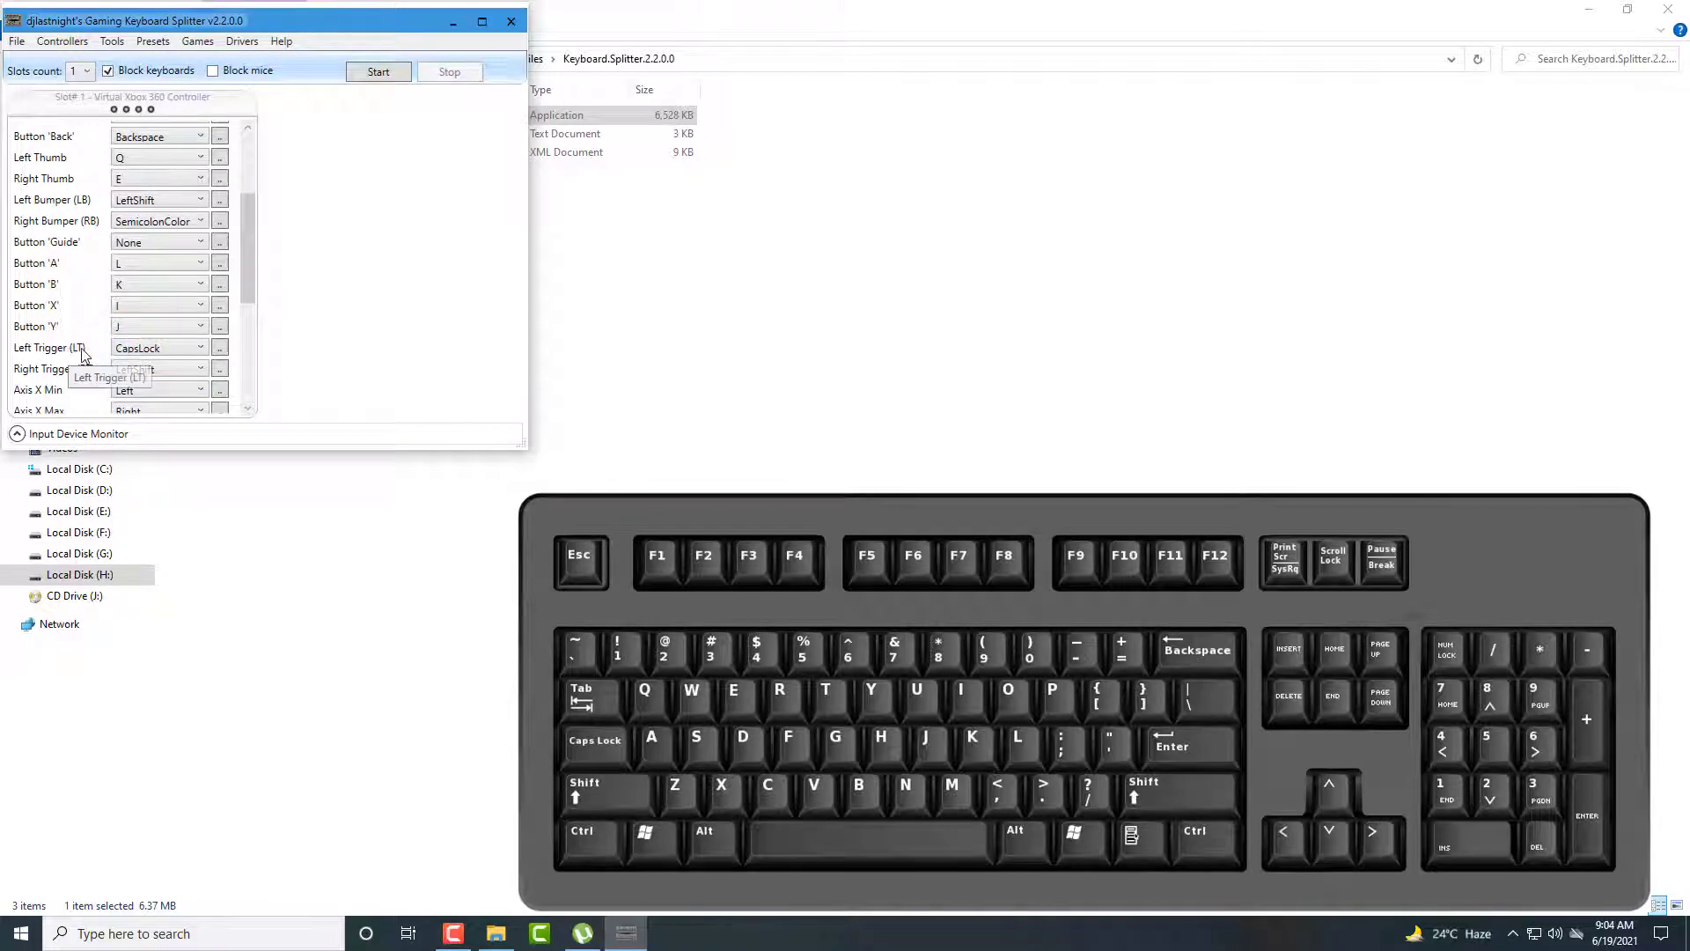
Map the Left Trigger (LT) function of the virtual controller to the N key
left_click(137, 351)
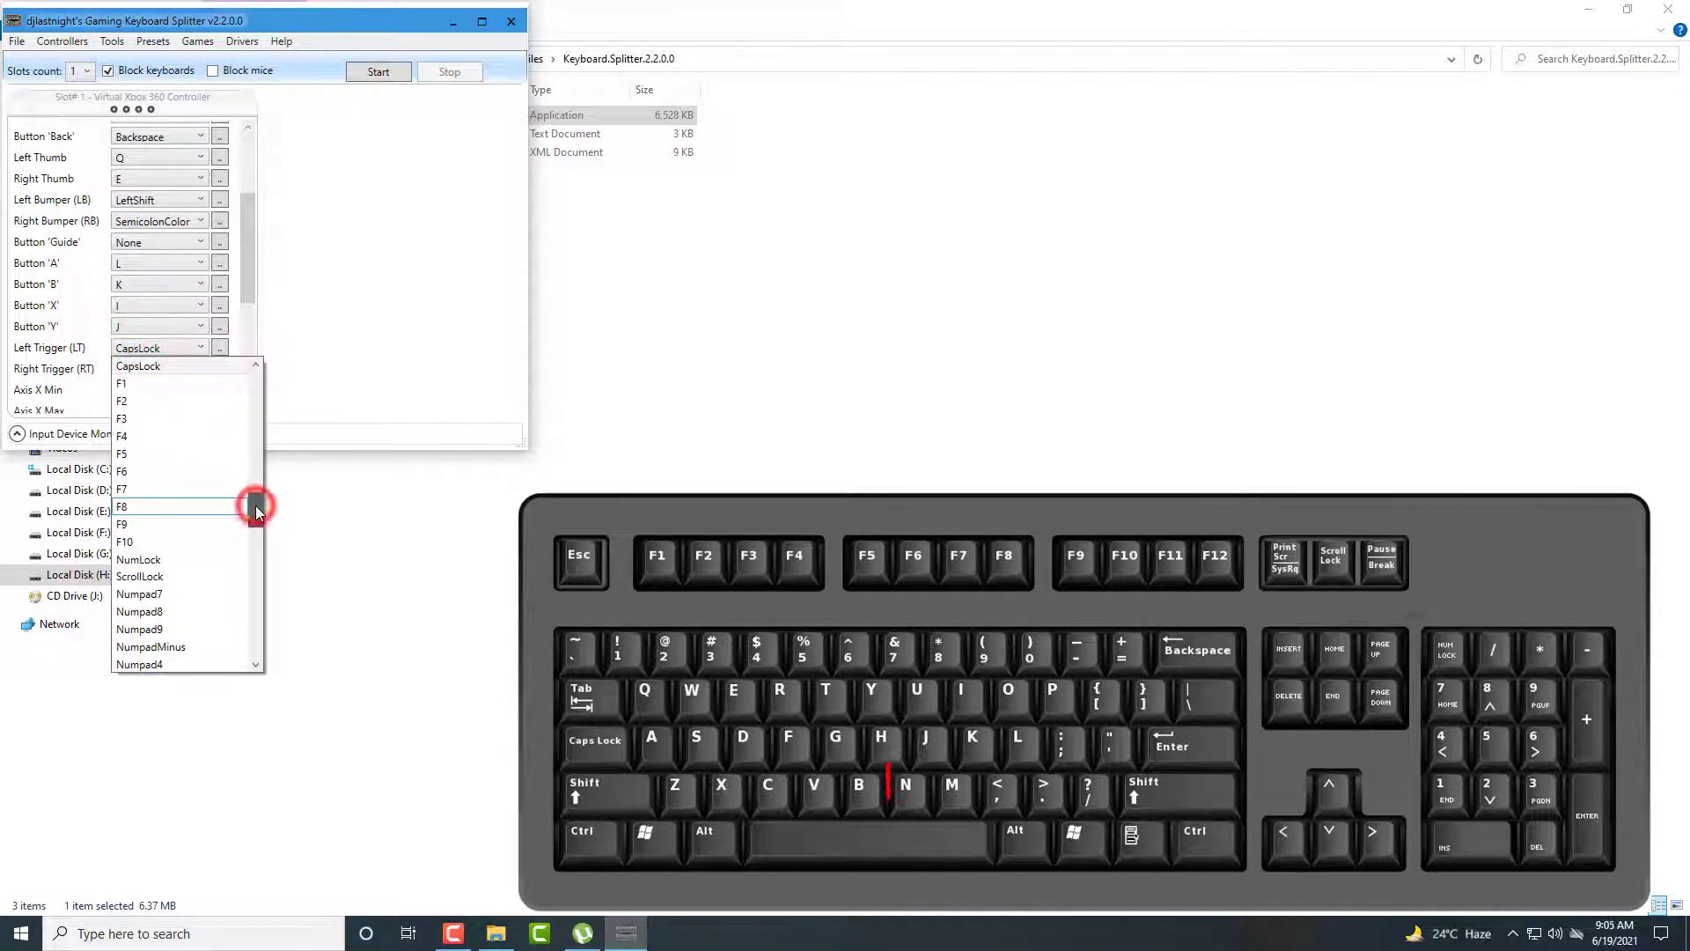
left_click_drag(257, 513, 255, 427)
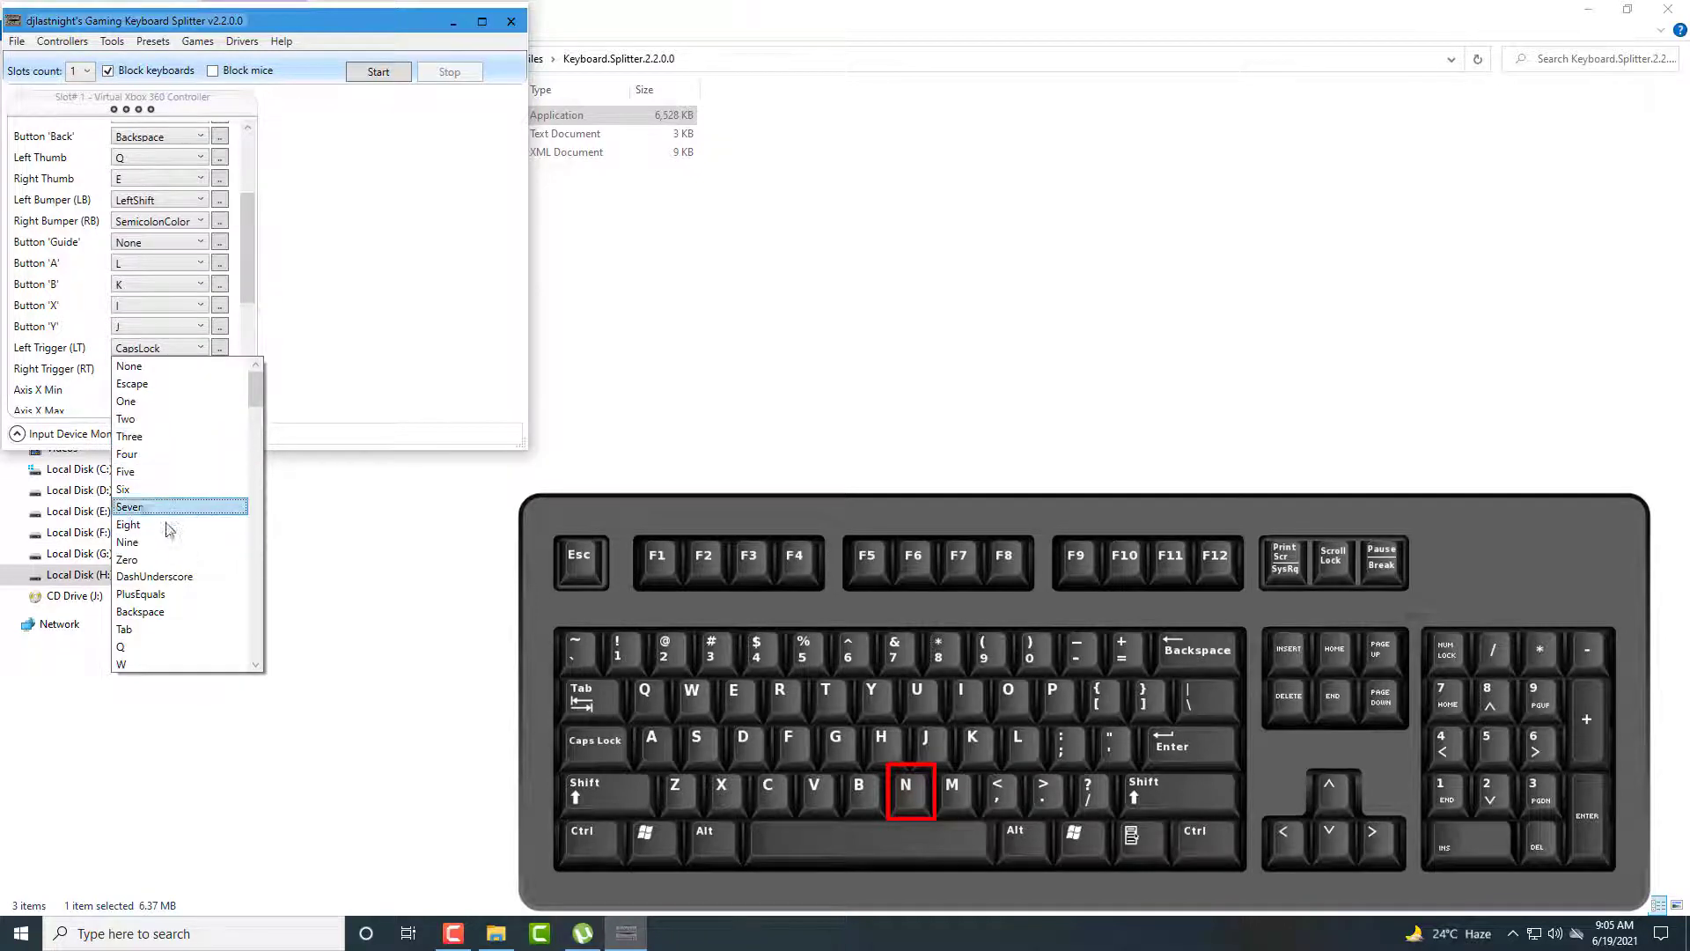
scroll(149, 568, "down", 5)
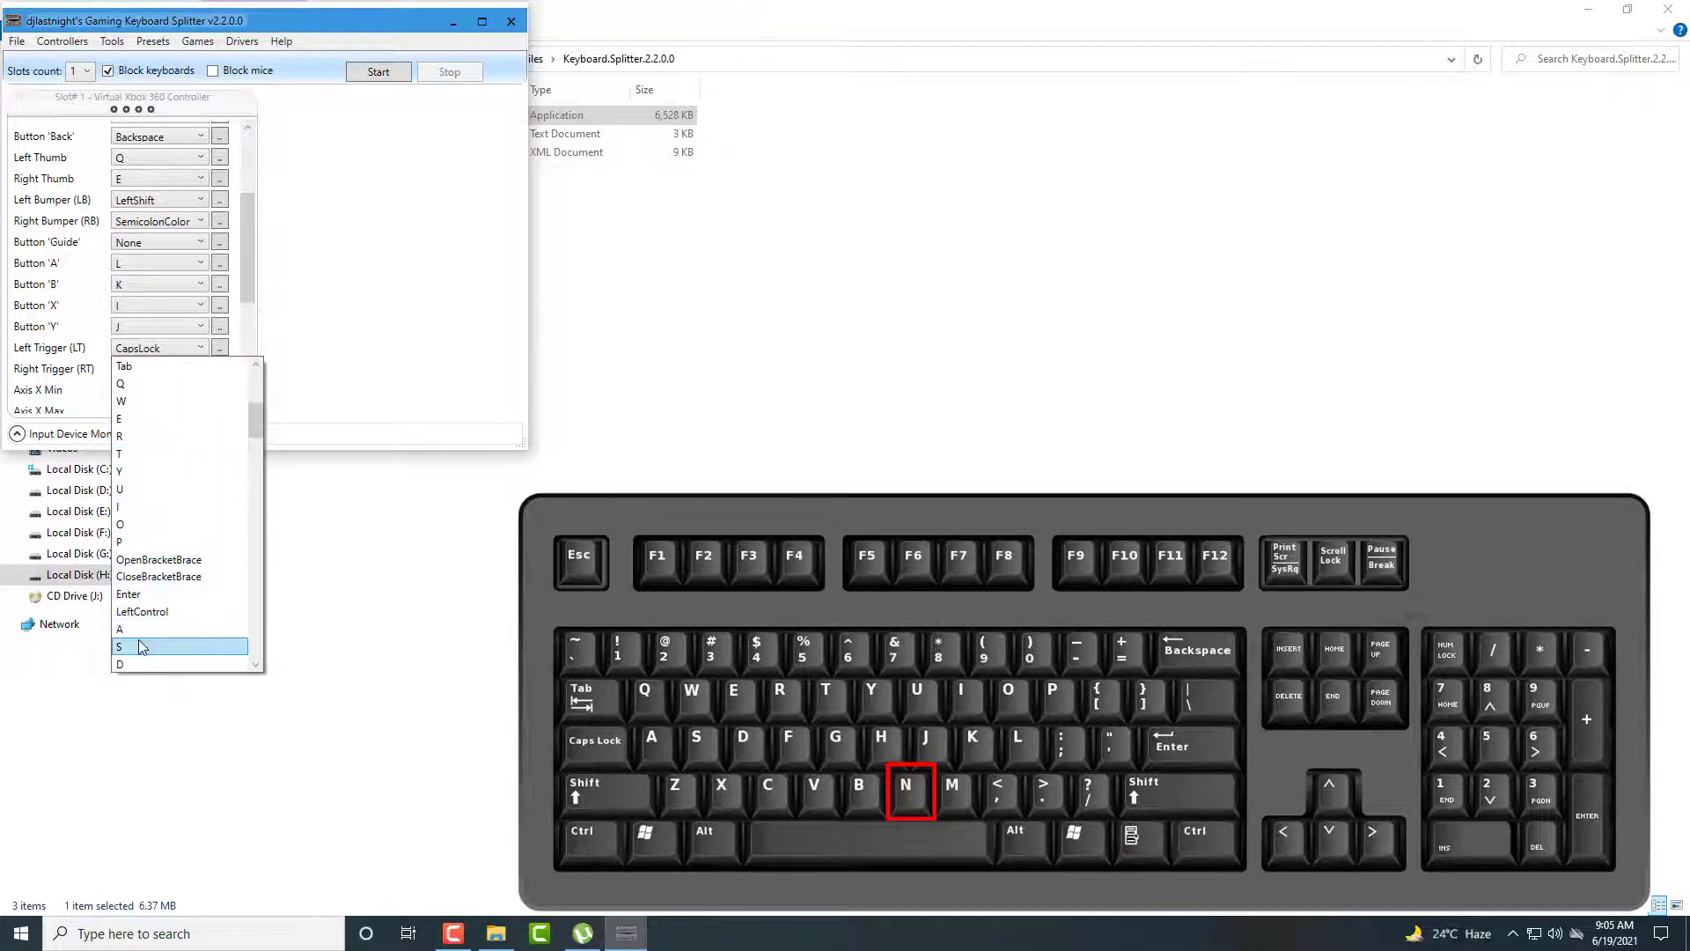
scroll(147, 597, "down", 3)
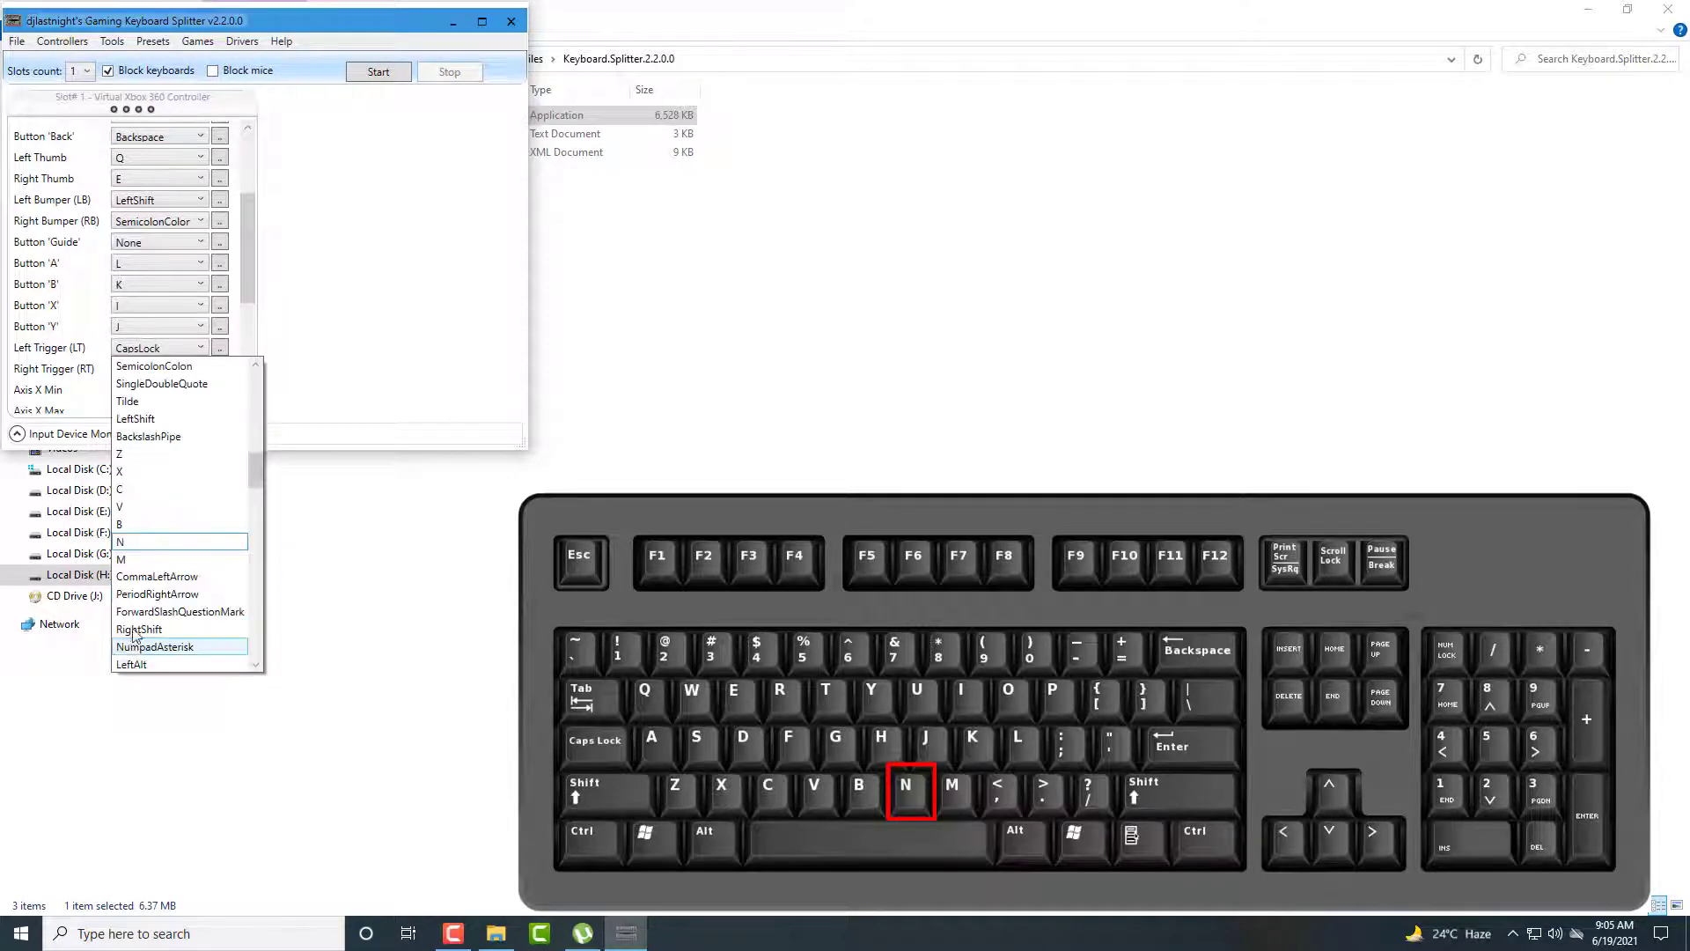
left_click(132, 541)
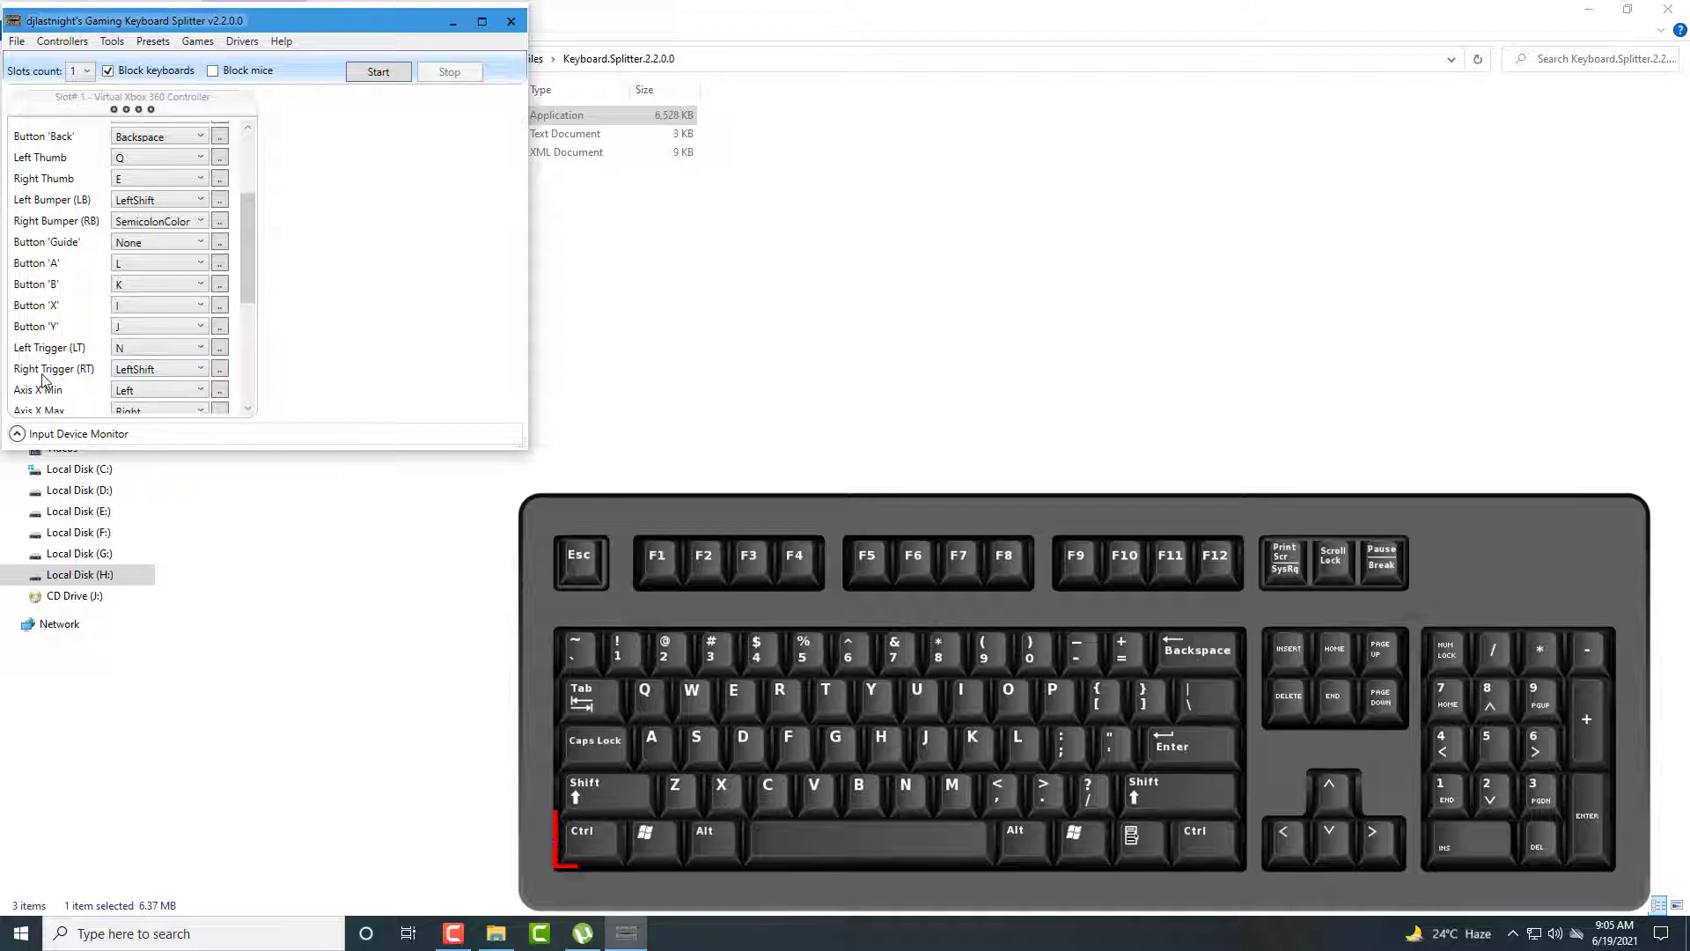
Map the Right Trigger (RT) function of the virtual controller to the LeftControl key
left_click(134, 369)
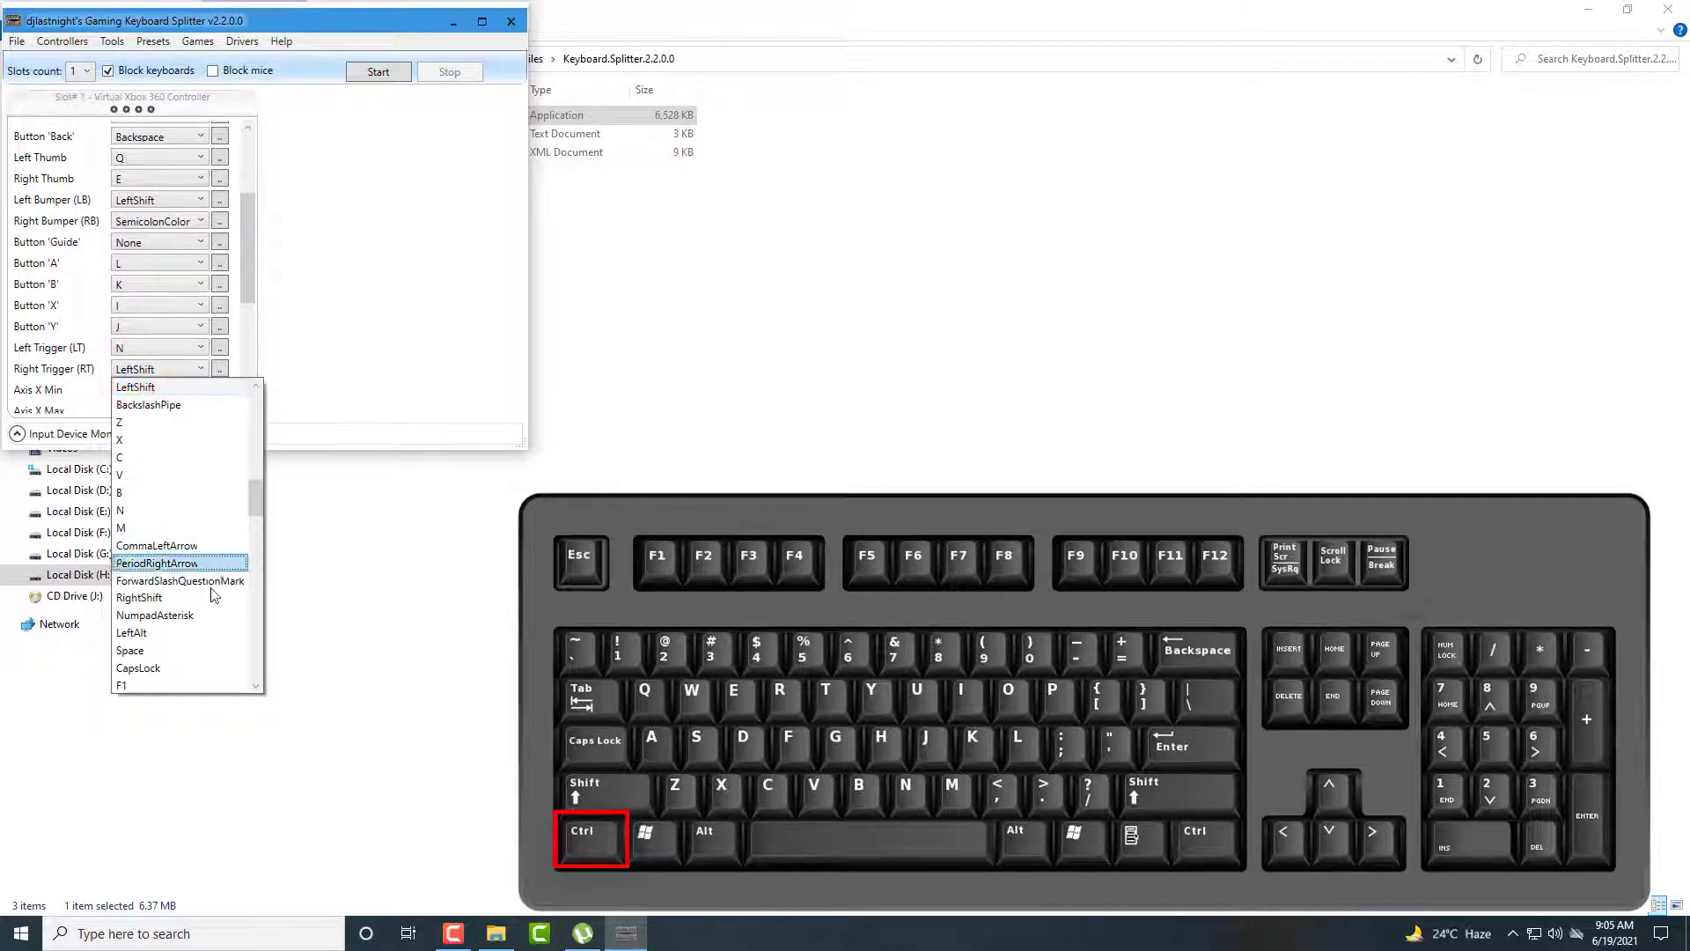
scroll(203, 528, "up", 3)
scroll(206, 521, "up", 9)
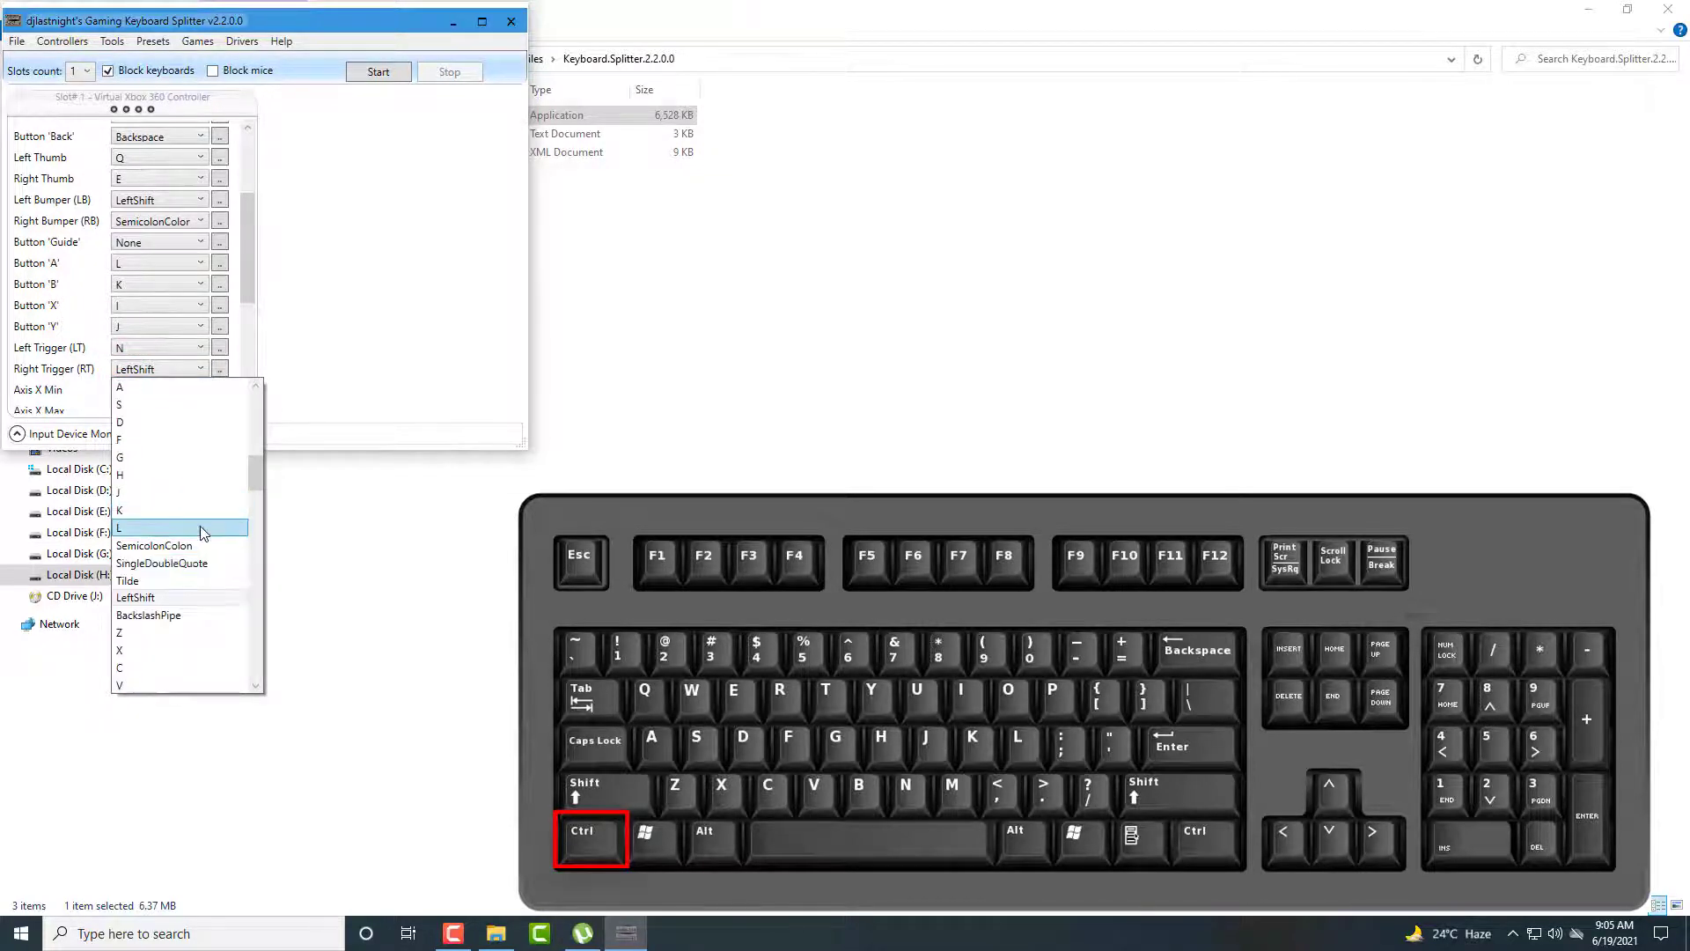
scroll(204, 532, "down", 4)
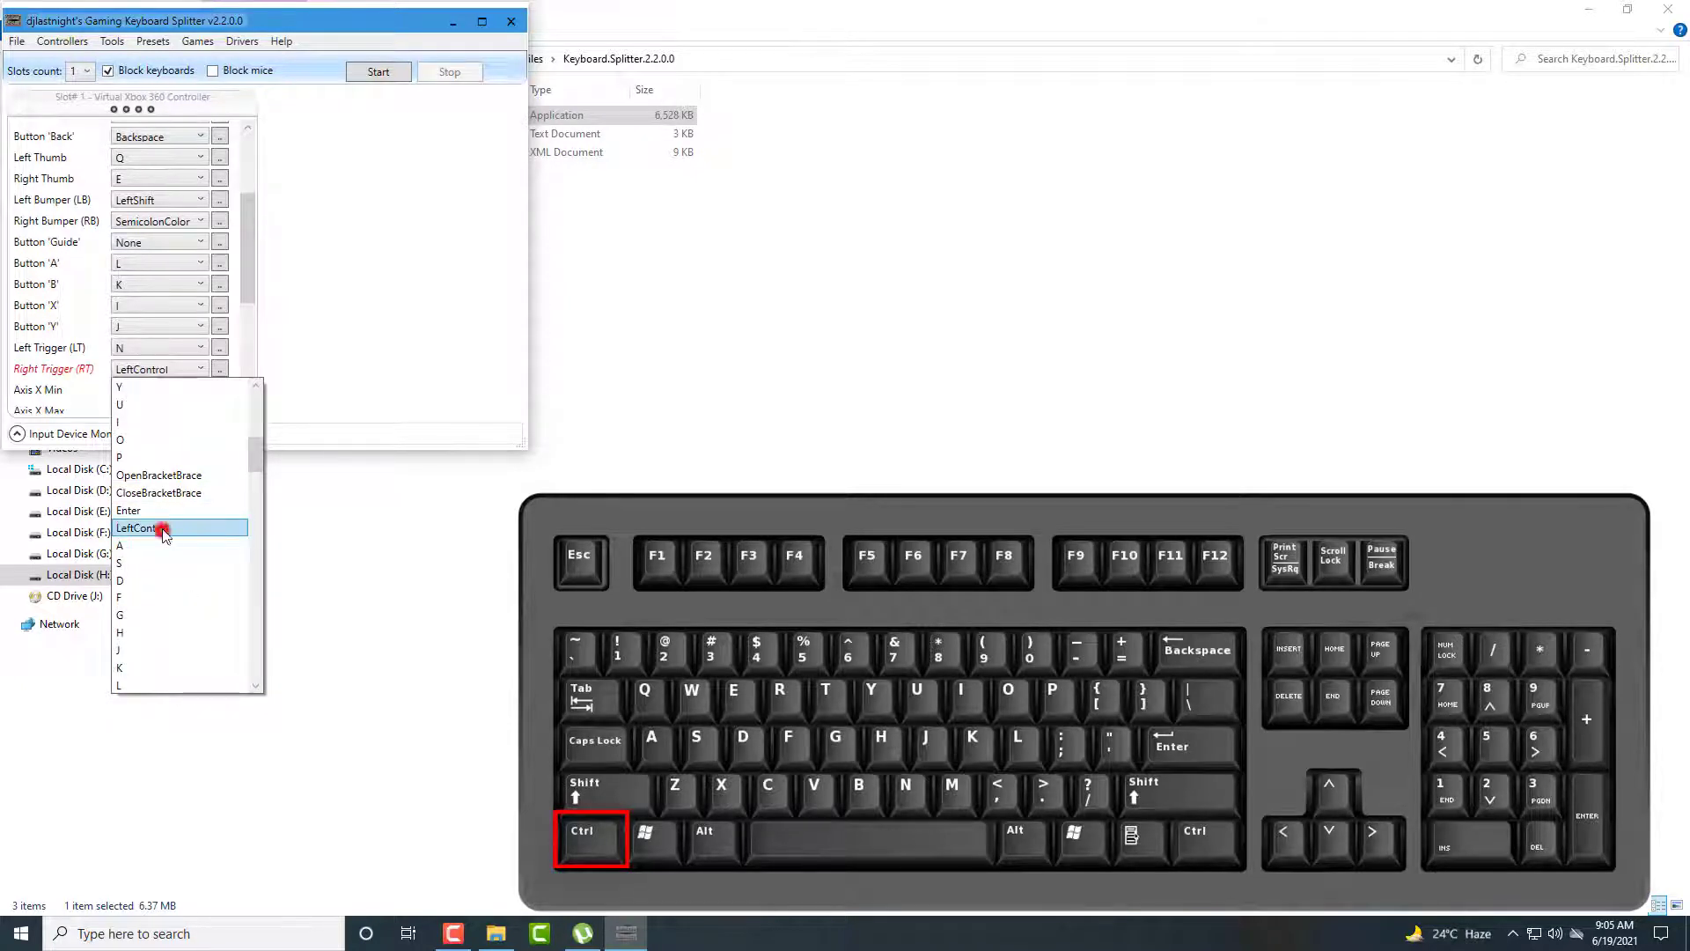
left_click(176, 528)
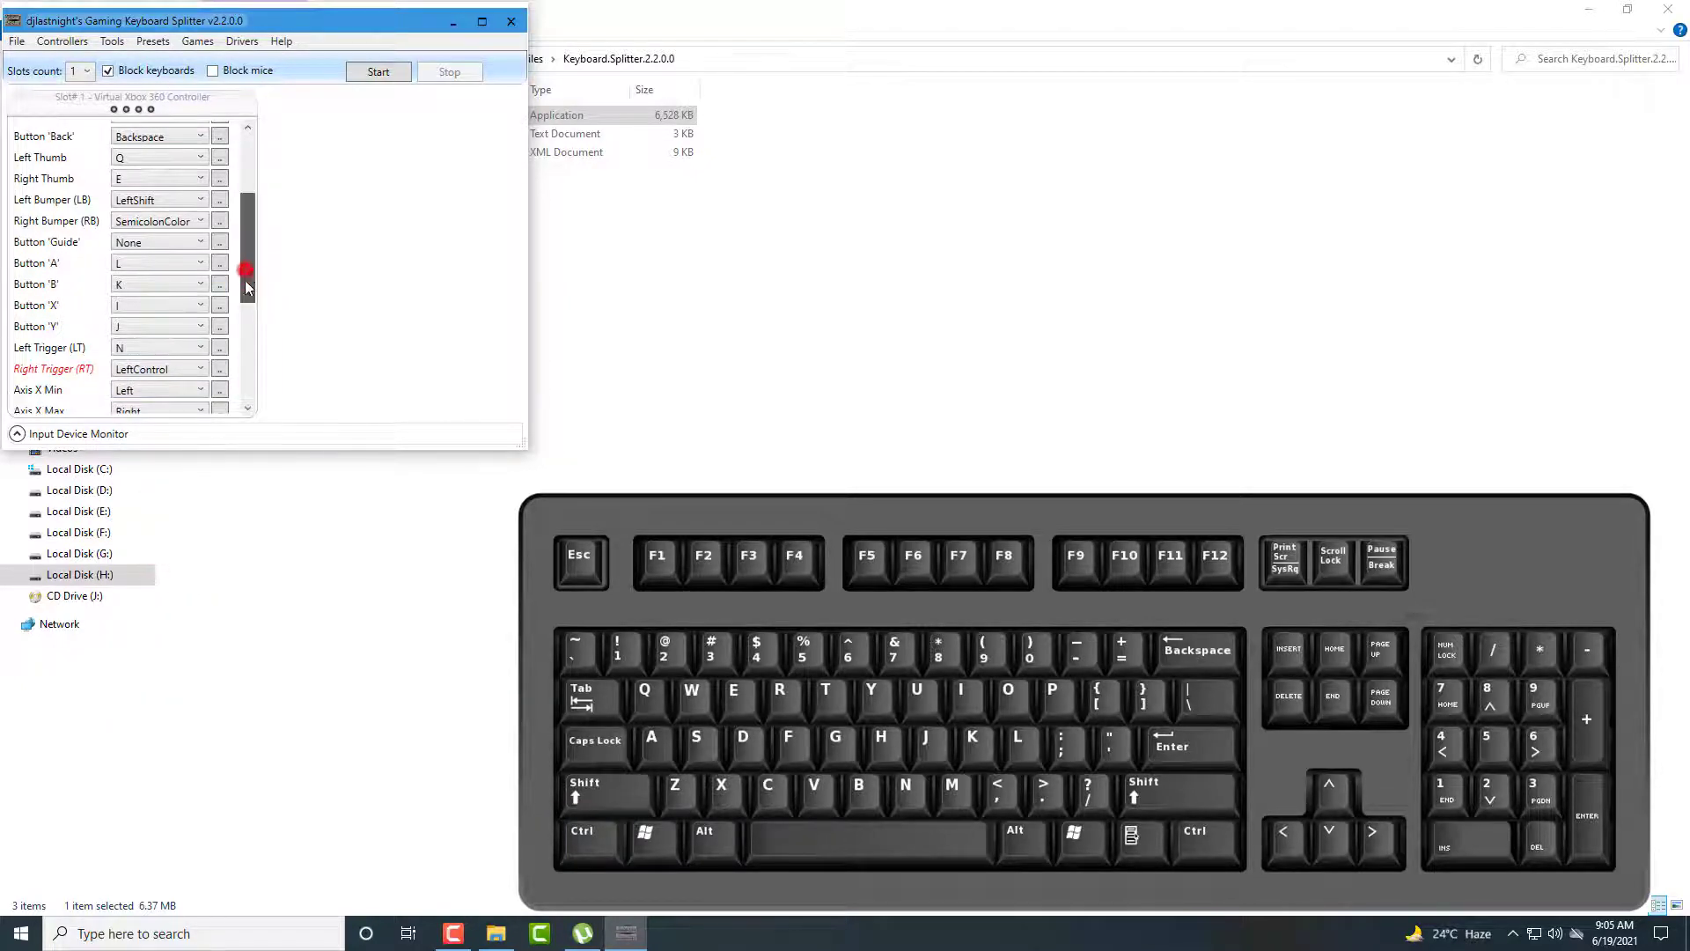
Map the D-pad Up function of the virtual Xbox 360 controller to the Numpad8 key
left_click_drag(246, 282, 250, 342)
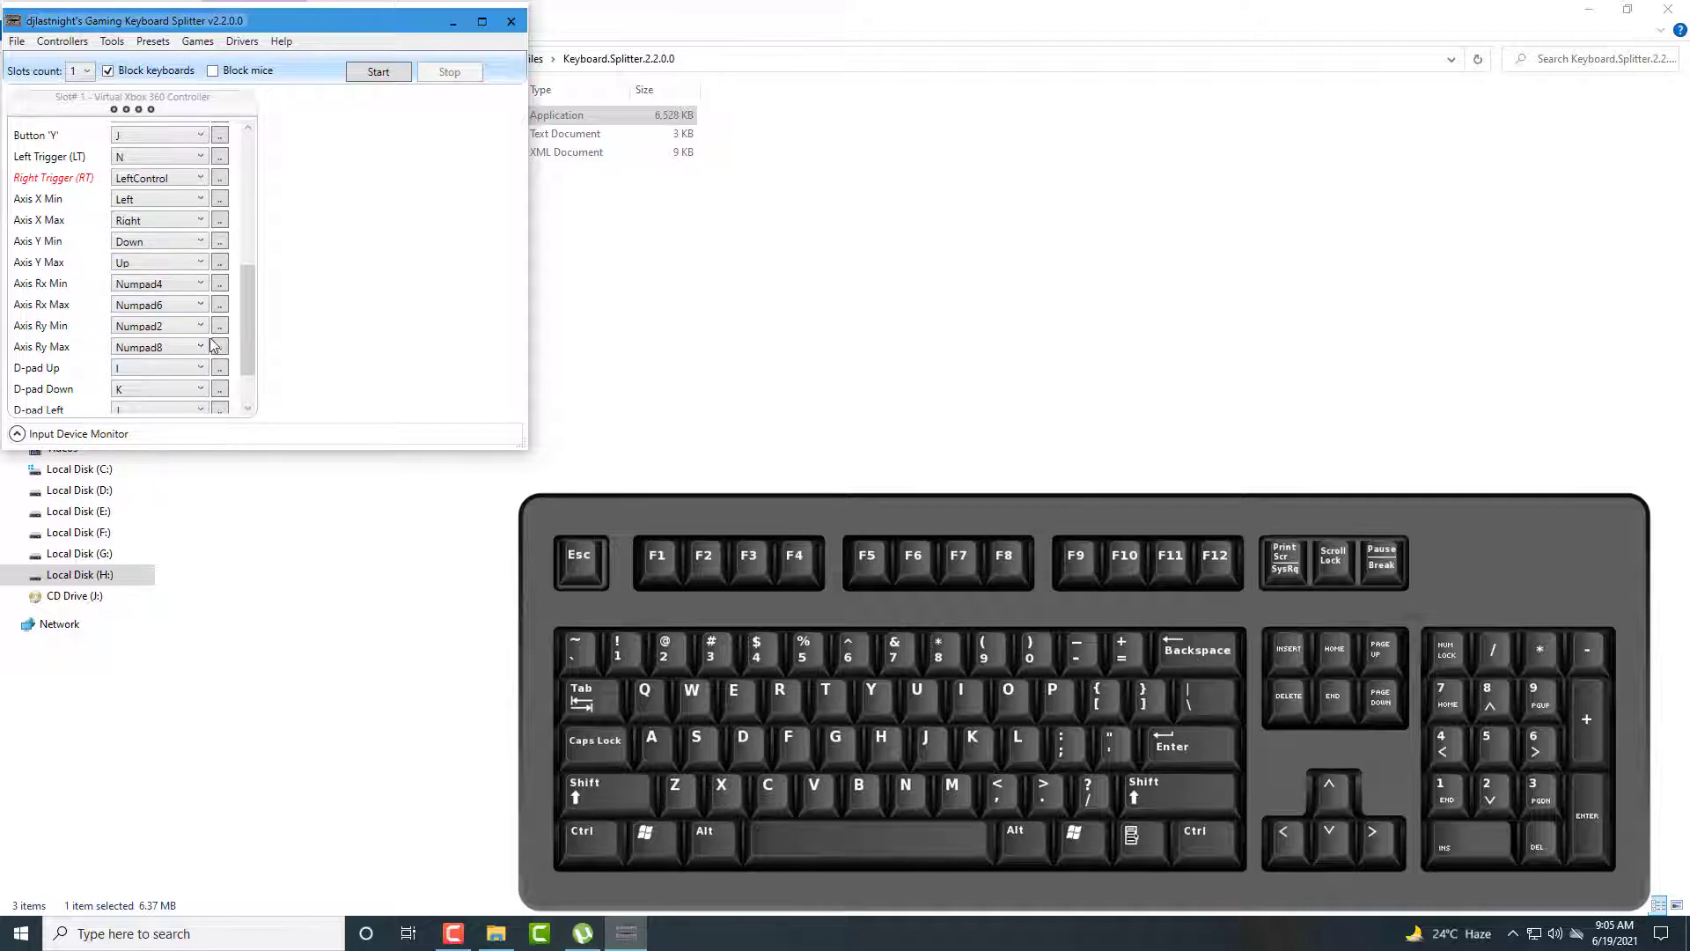
scroll(250, 328, "down", 1)
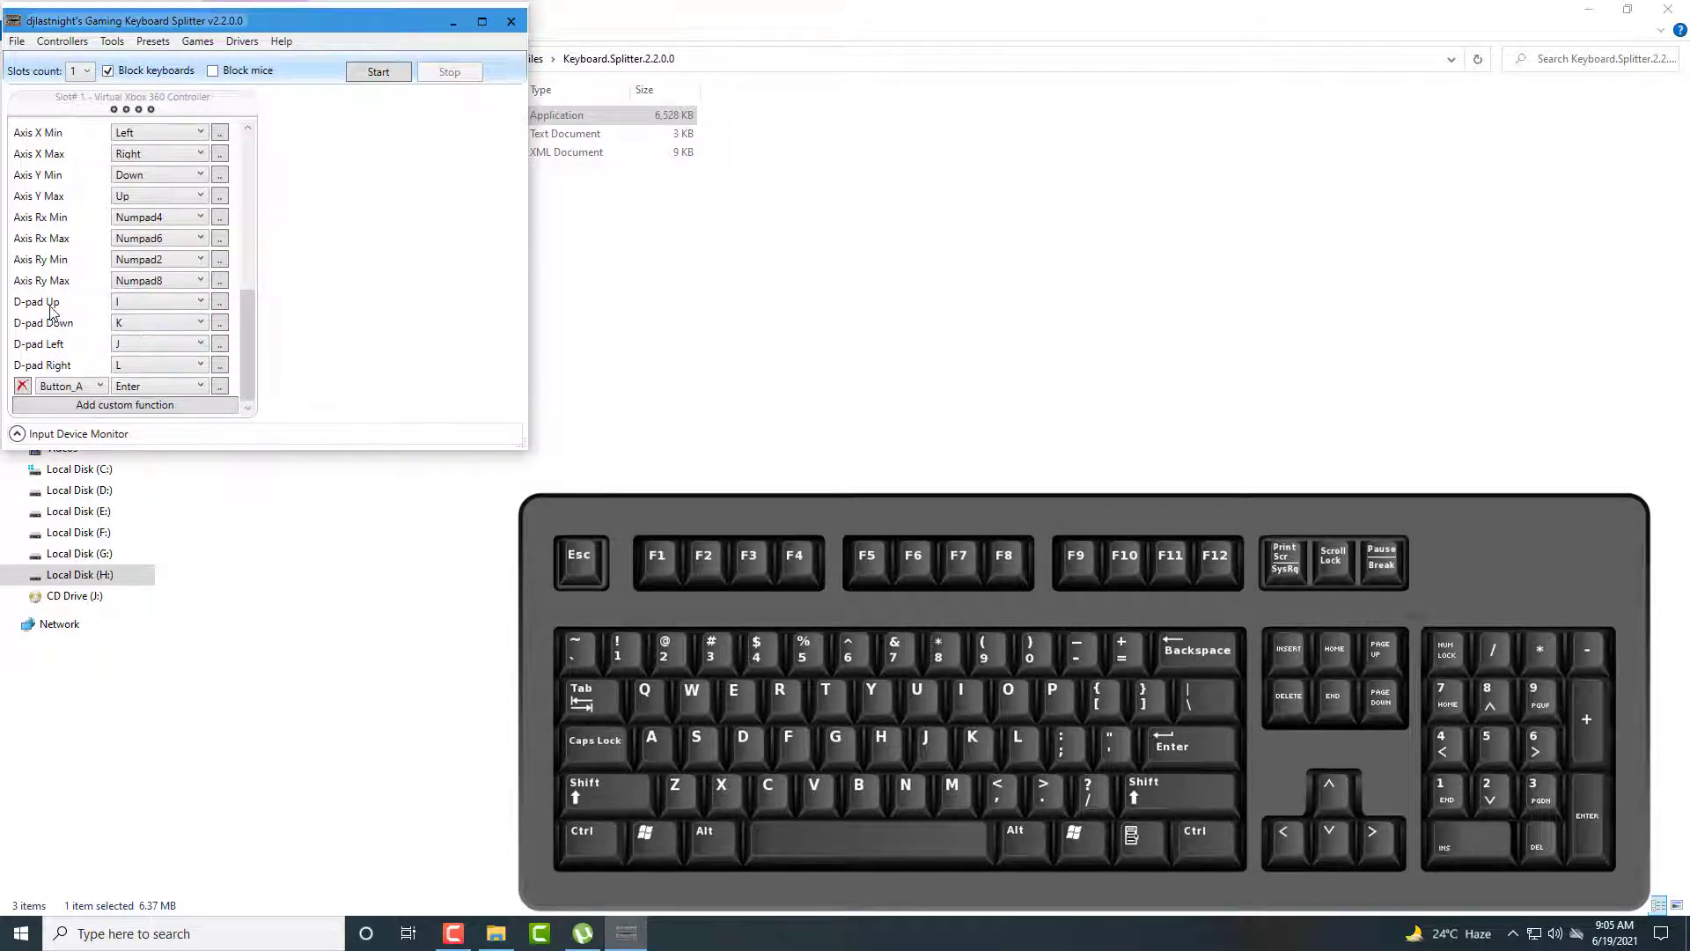
left_click(155, 308)
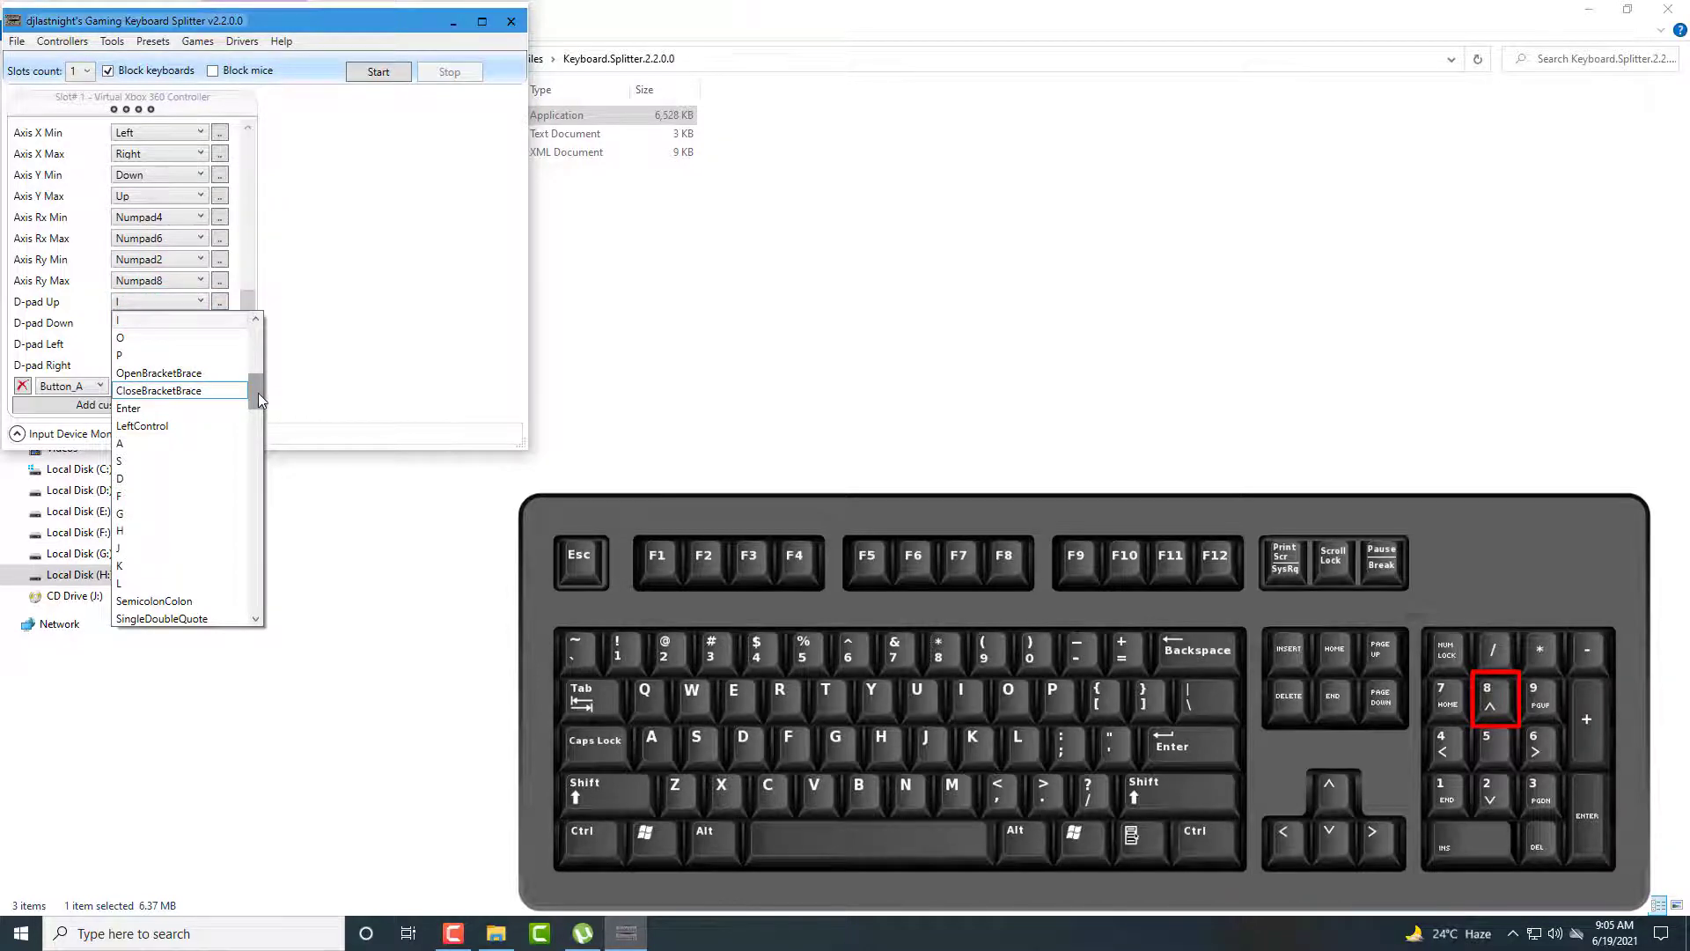
left_click_drag(256, 391, 268, 507)
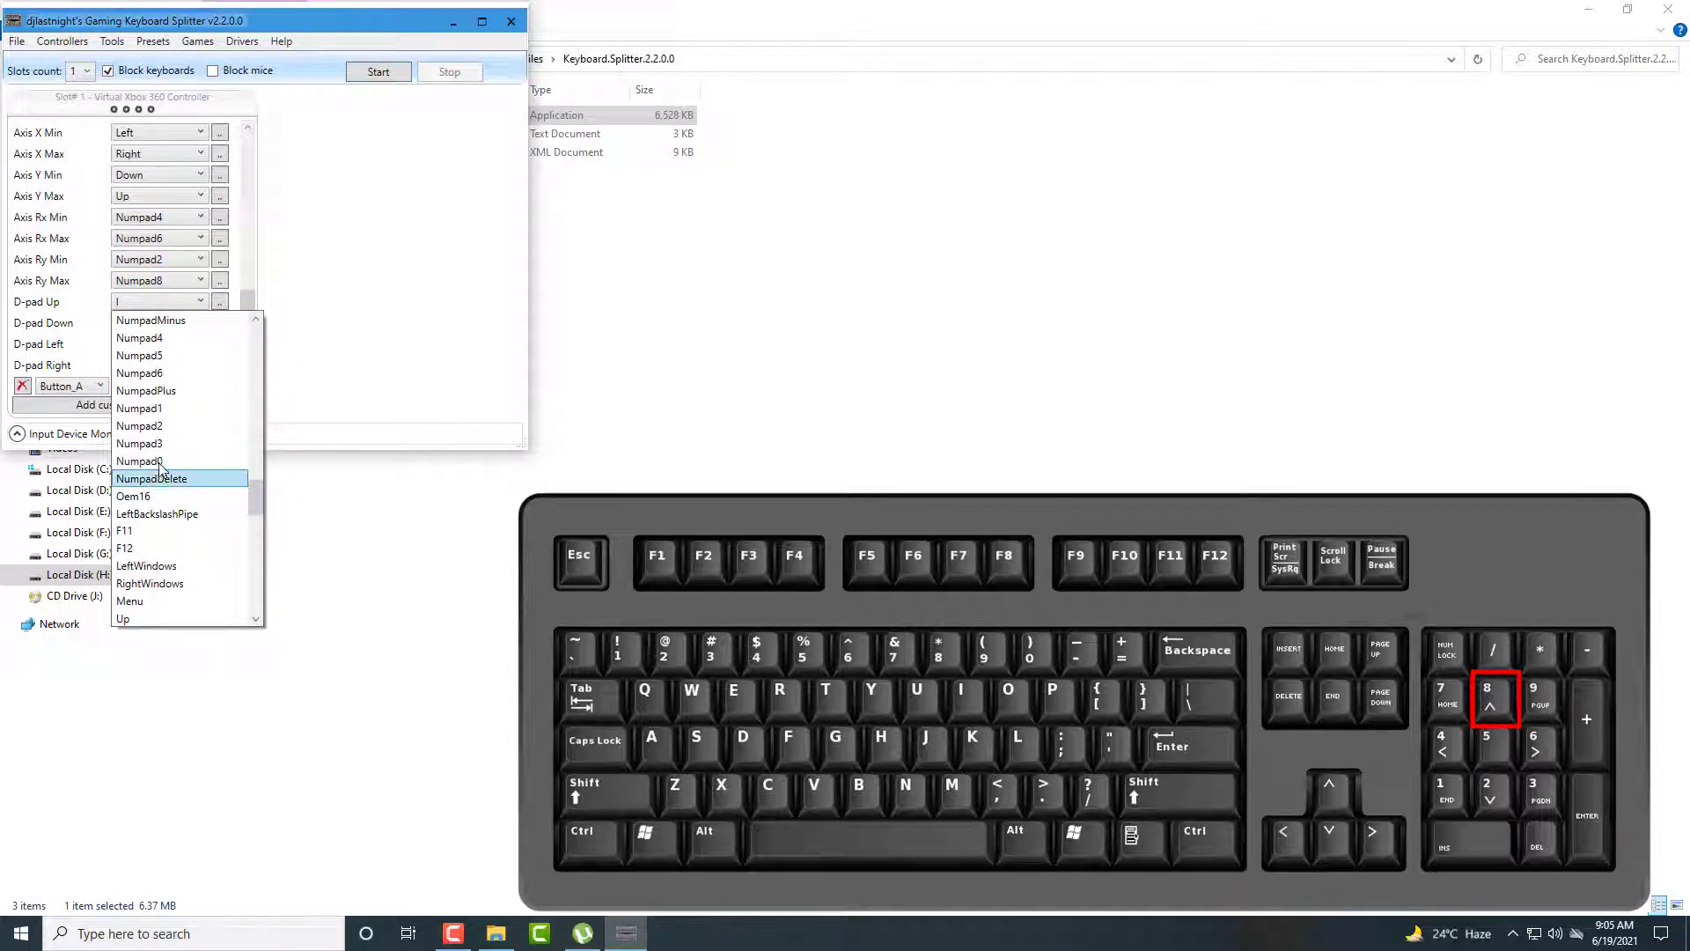
scroll(156, 385, "up", 2)
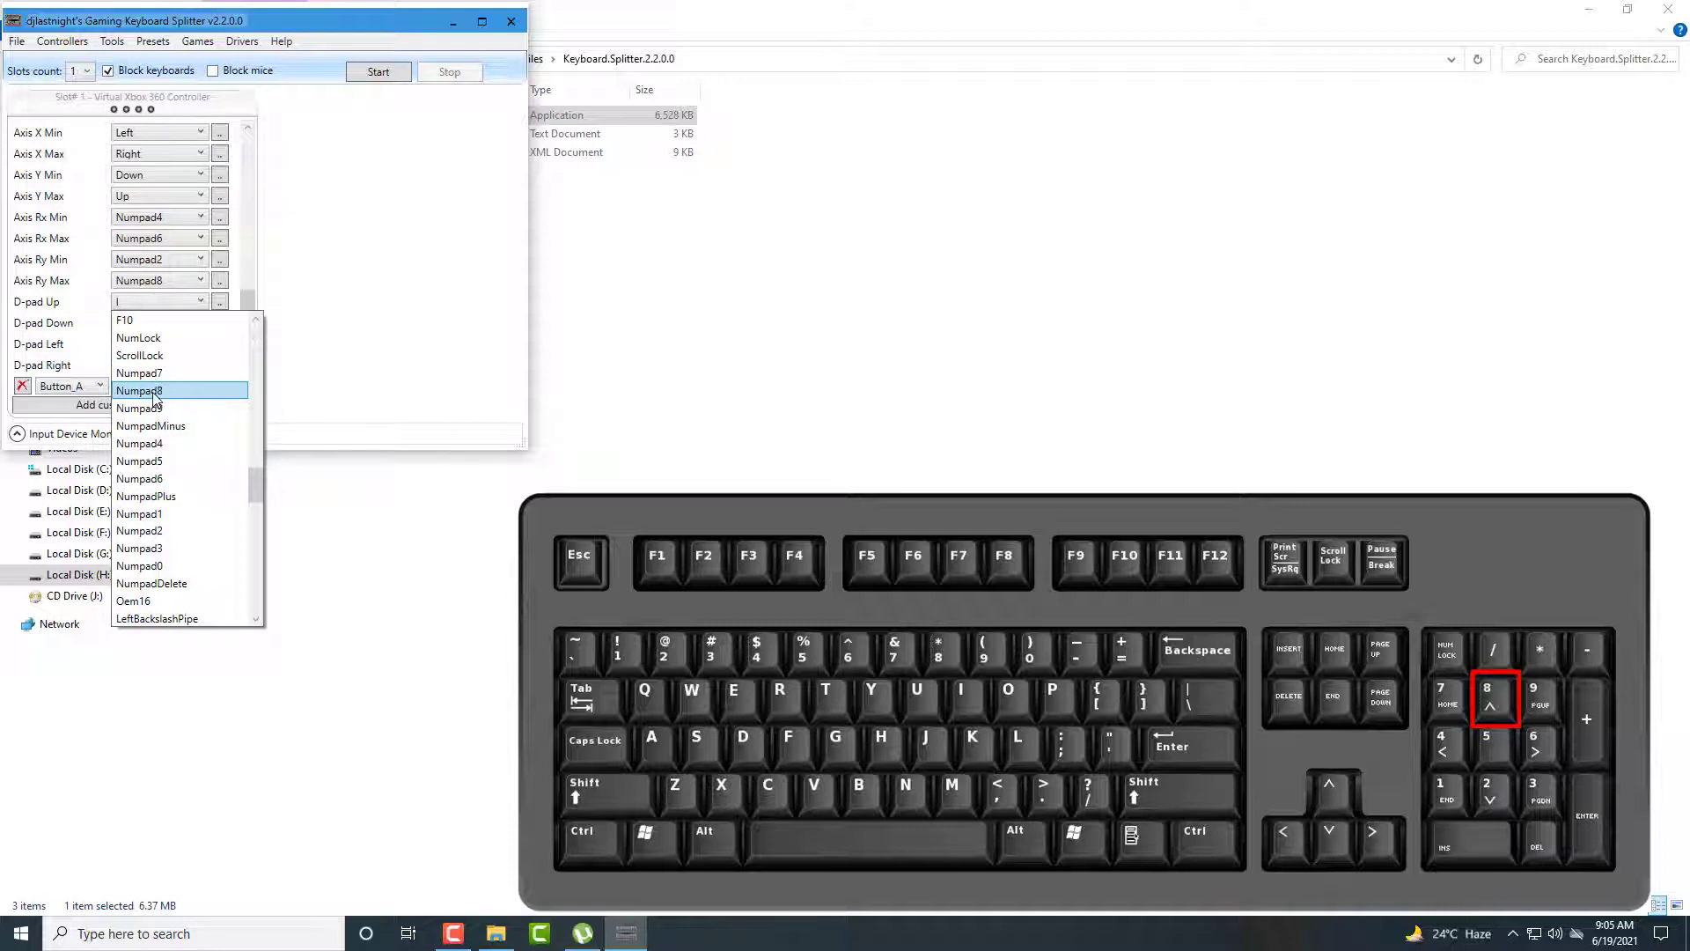
left_click(151, 391)
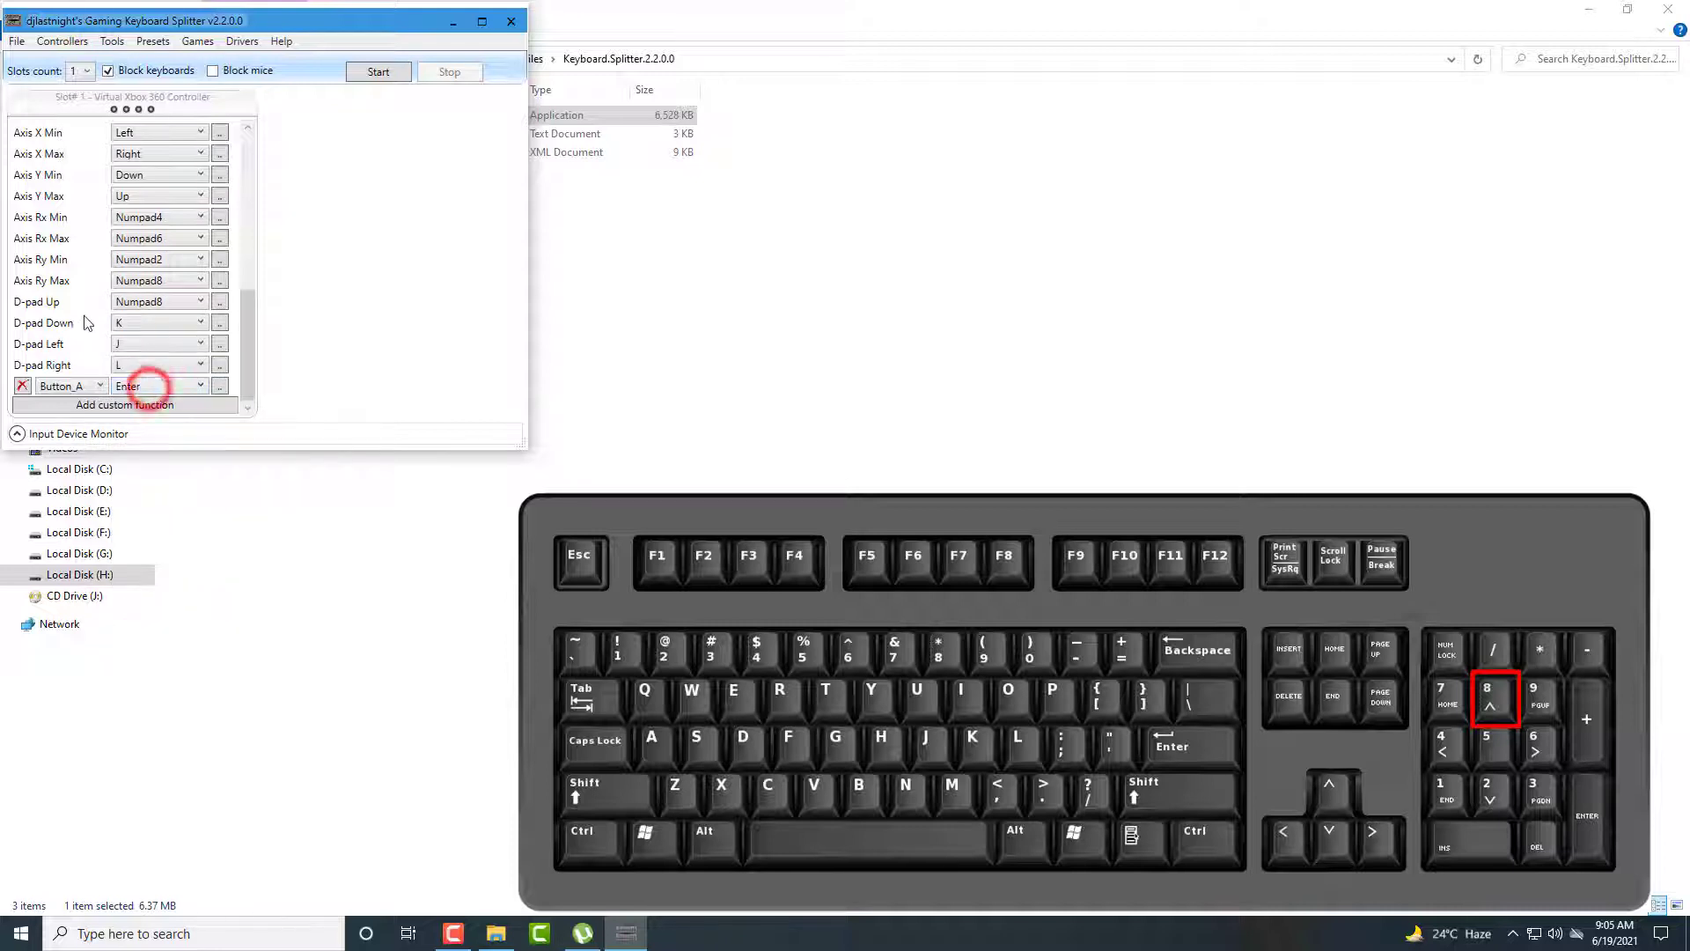
Map the D-pad Down function of the virtual controller to the Numpad2 key
left_click(138, 326)
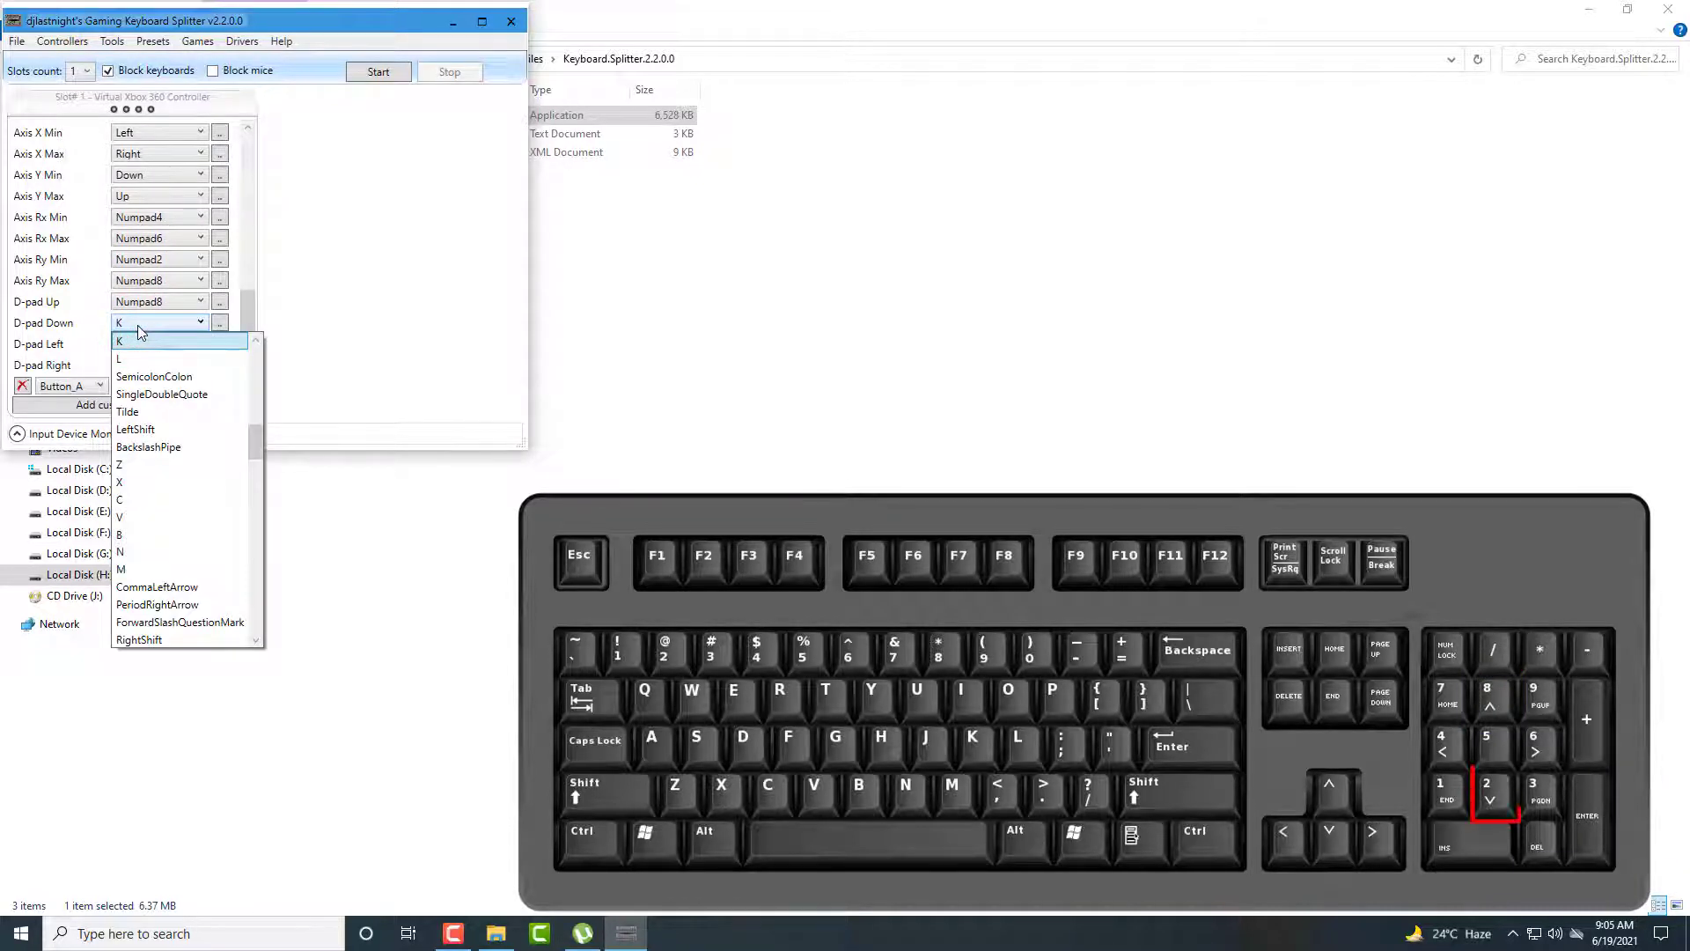
left_click_drag(254, 442, 255, 632)
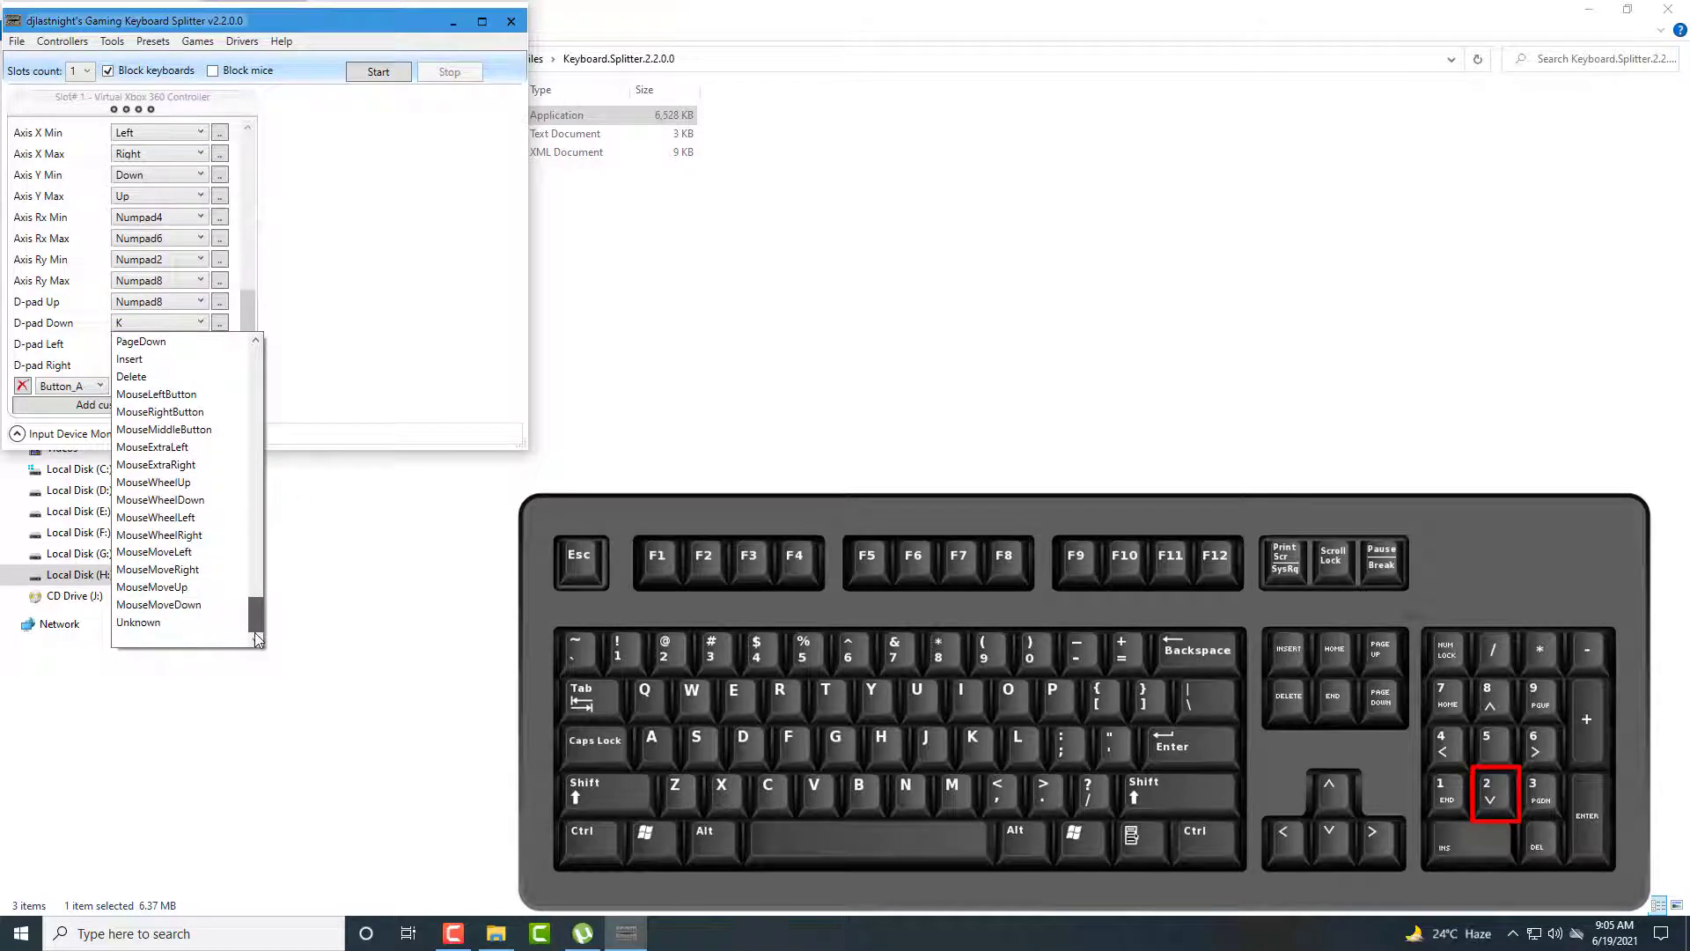
scroll(181, 528, "up", 12)
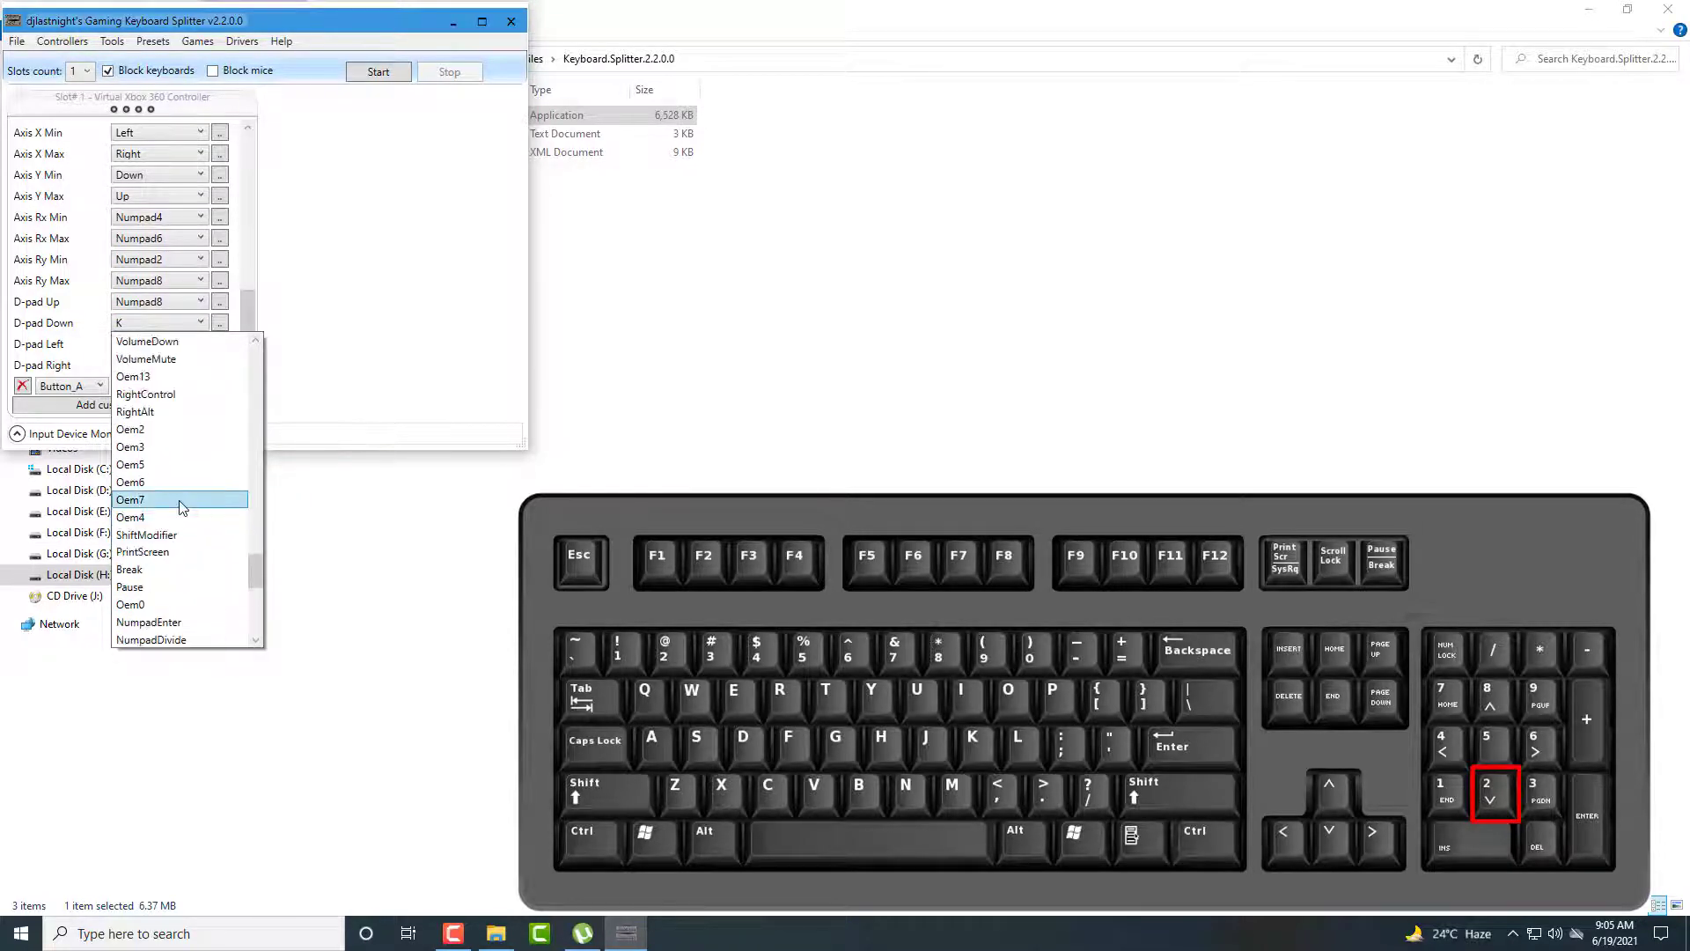
scroll(224, 528, "up", 4)
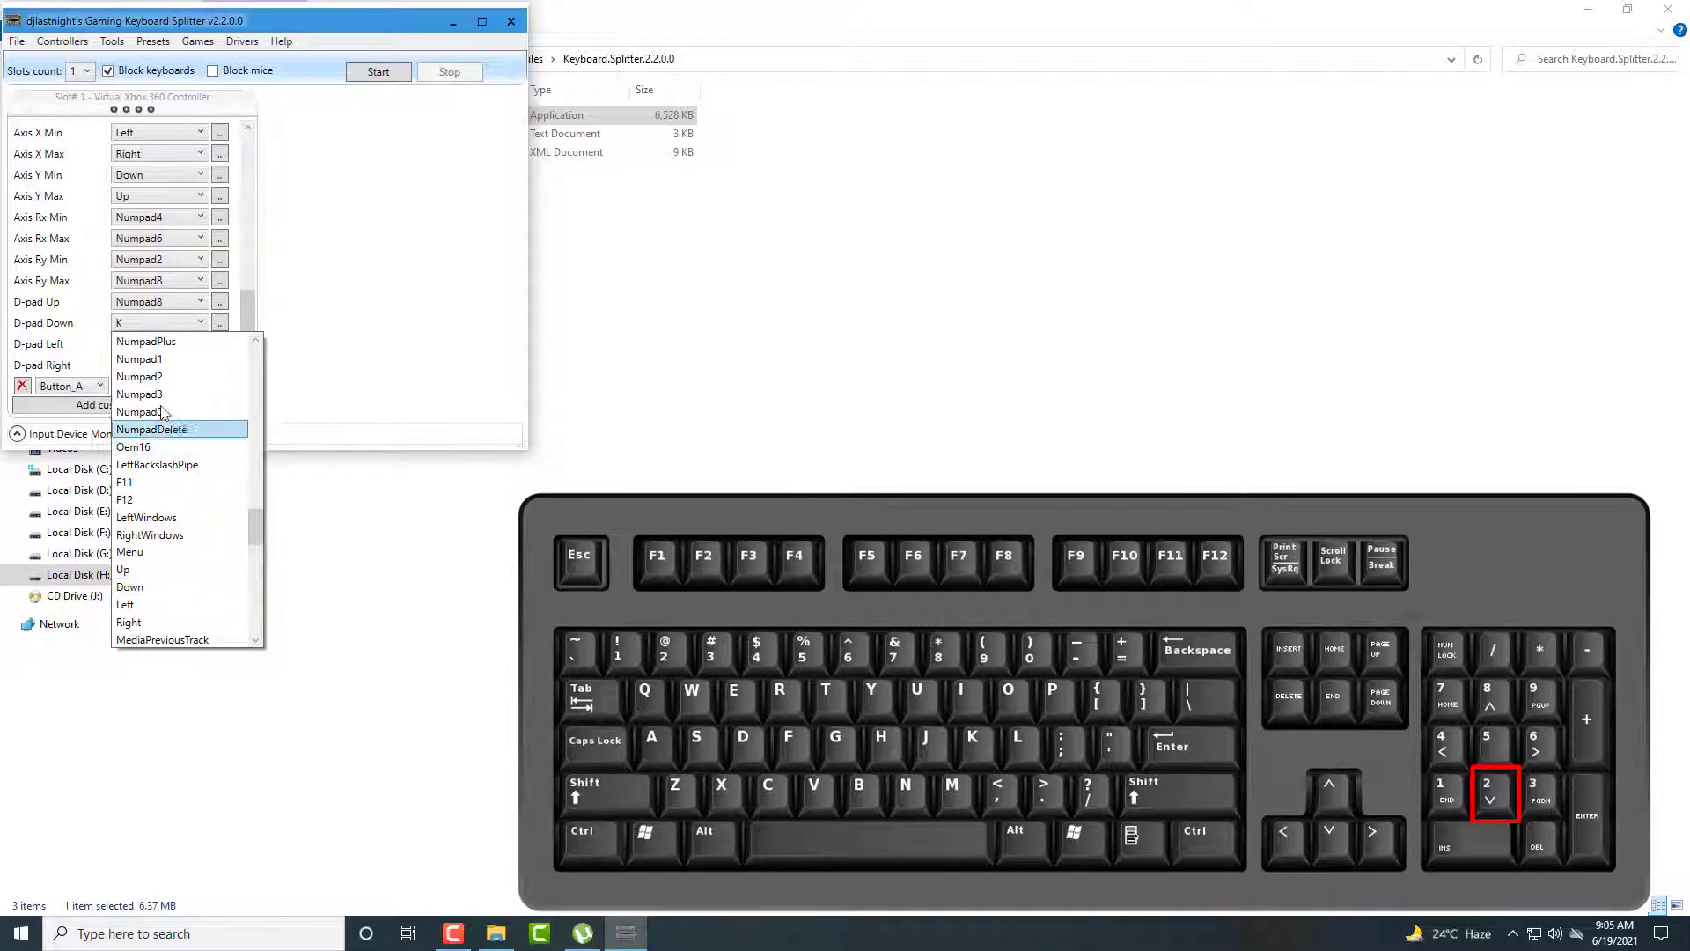
left_click(148, 379)
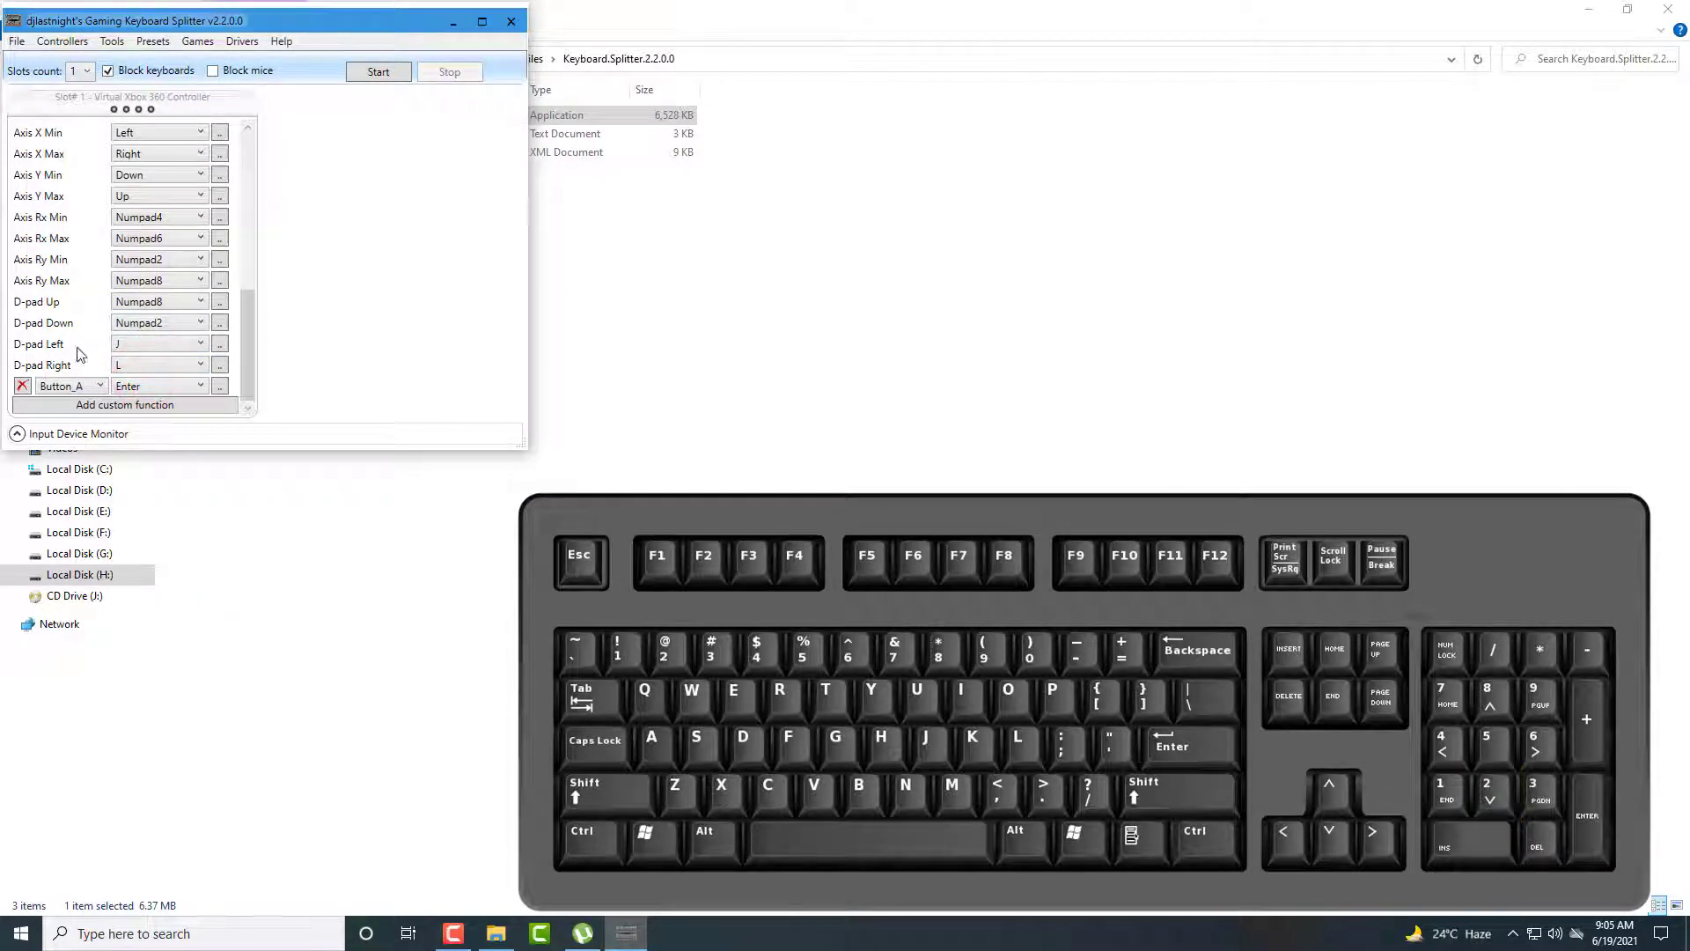
Map the controller's D-pad Left to the Numpad4 key and its D-pad Right to the Numpad6 key
left_click(138, 346)
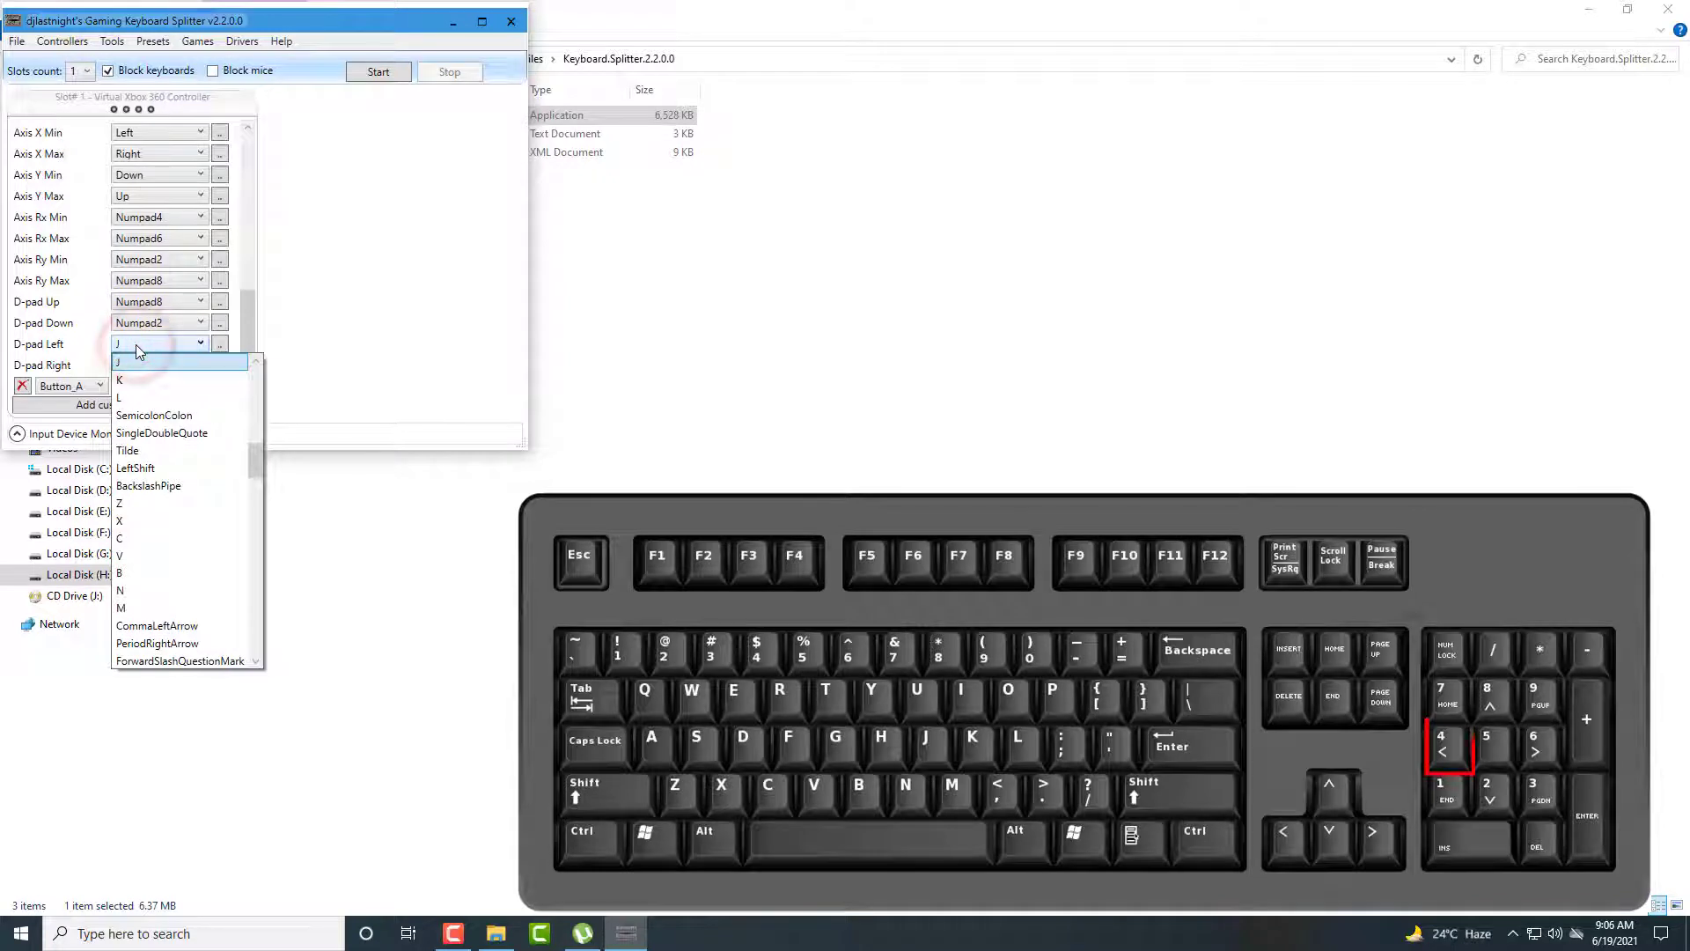
left_click_drag(256, 461, 255, 532)
left_click(161, 447)
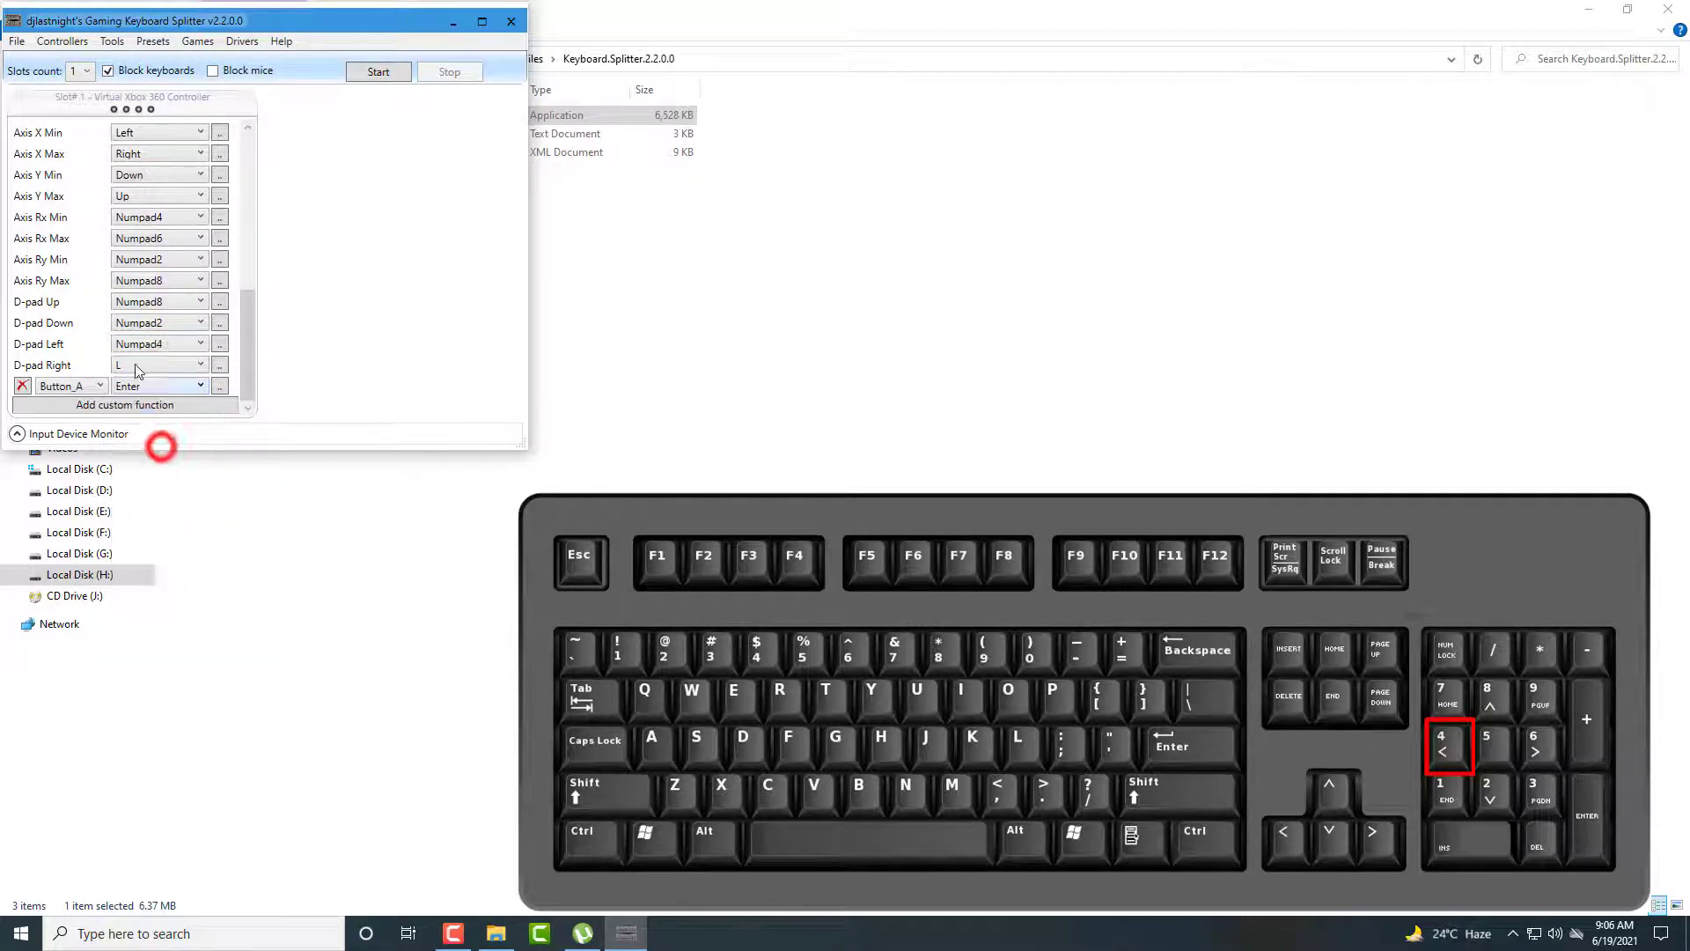
left_click(141, 365)
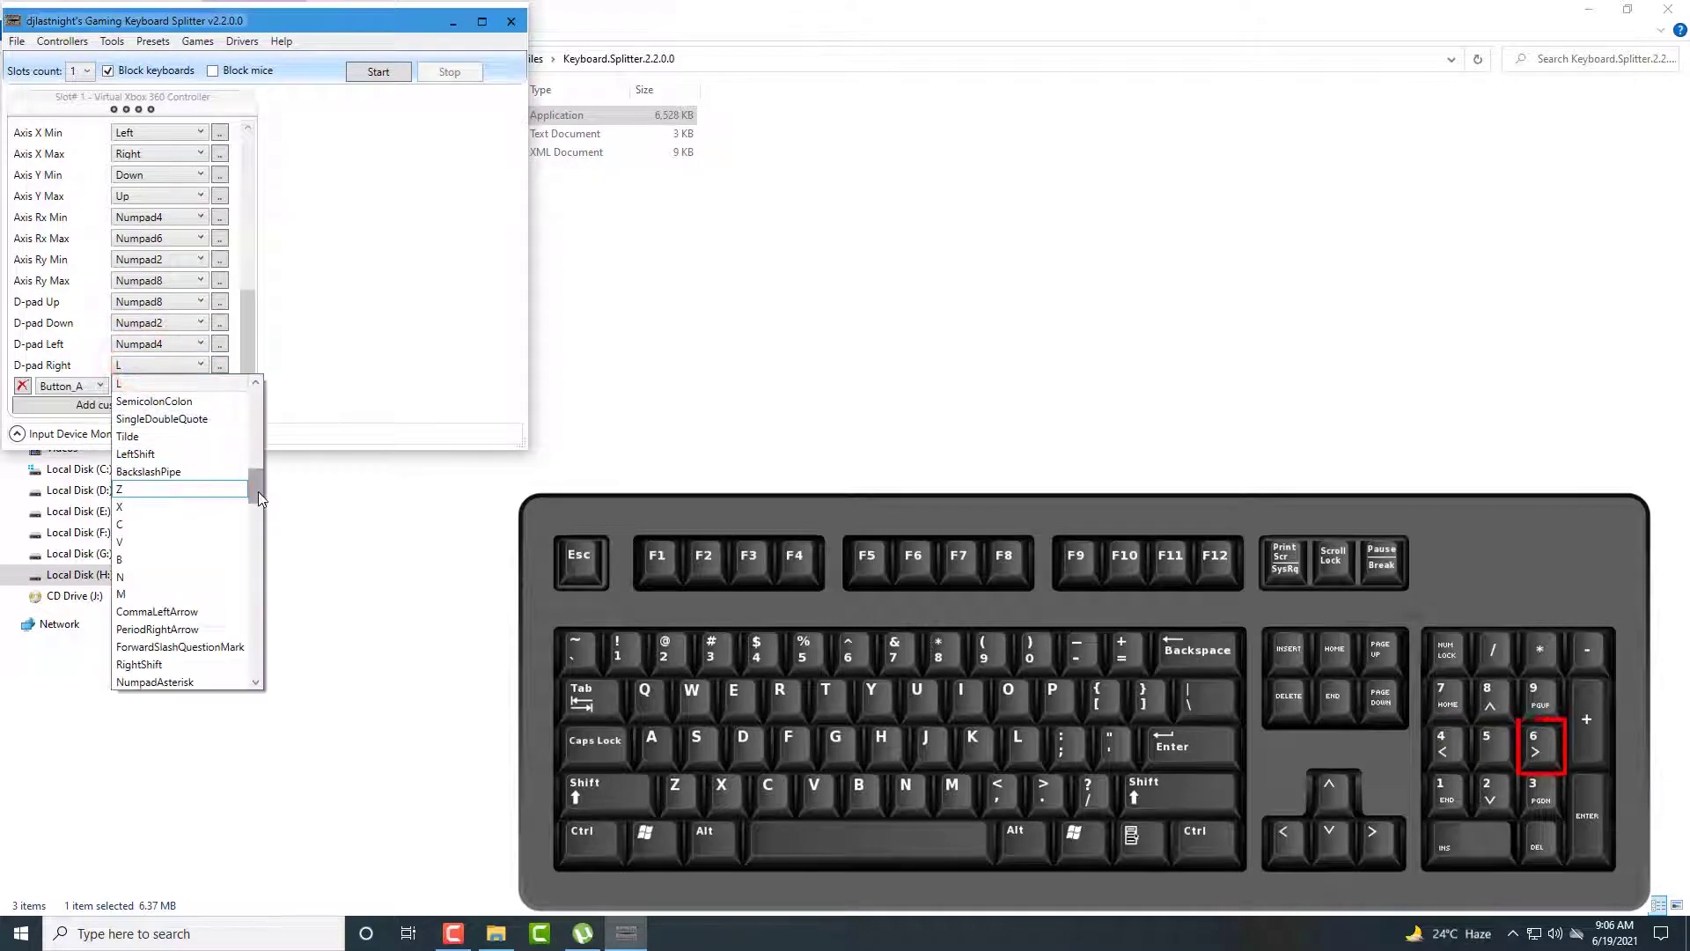
left_click_drag(257, 491, 258, 558)
left_click(164, 470)
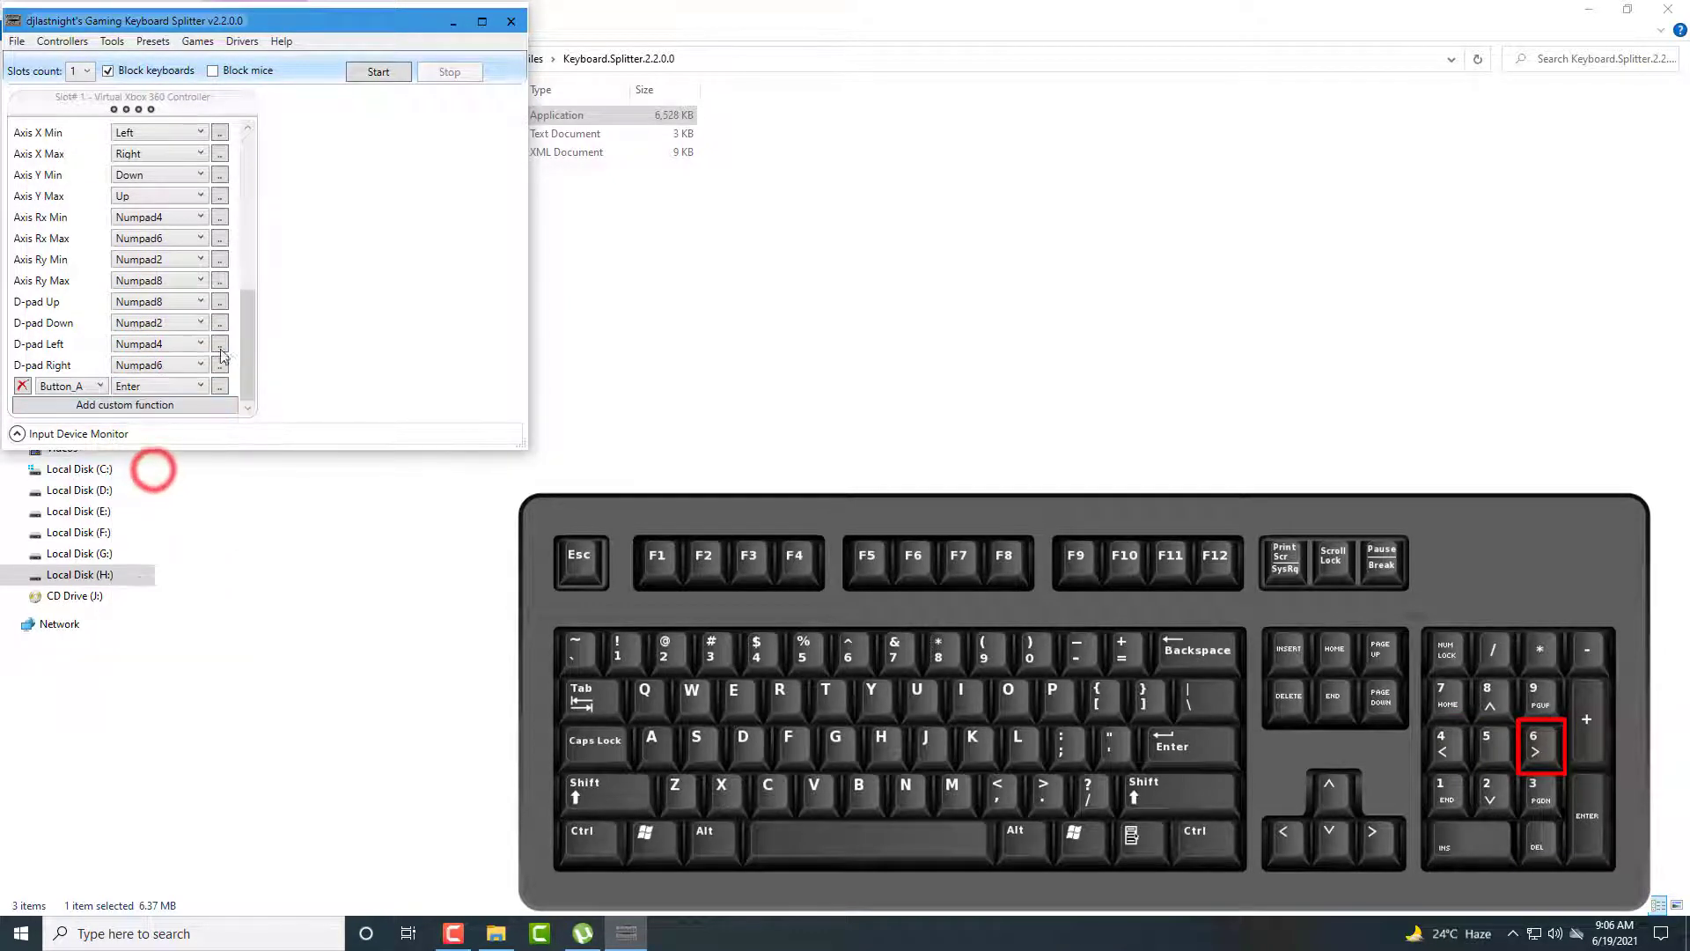
Map the controller's Axis X Min to the A key and its Axis X Max to the D key
left_click_drag(242, 319, 269, 260)
scroll(92, 224, "down", 3)
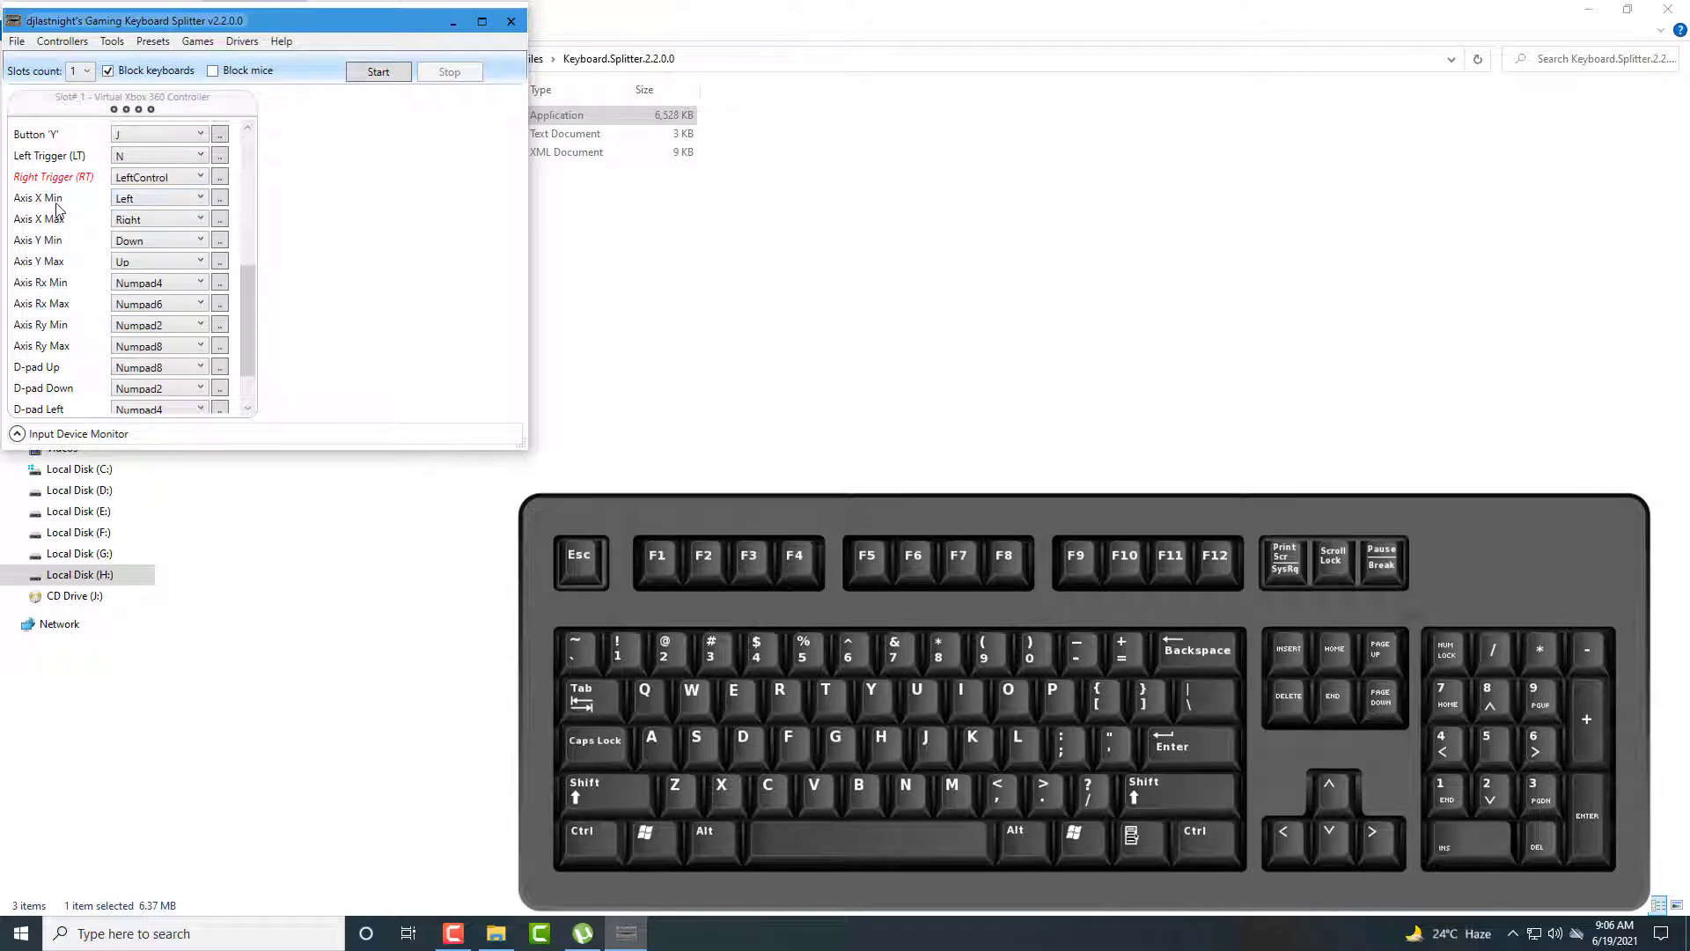
left_click(134, 202)
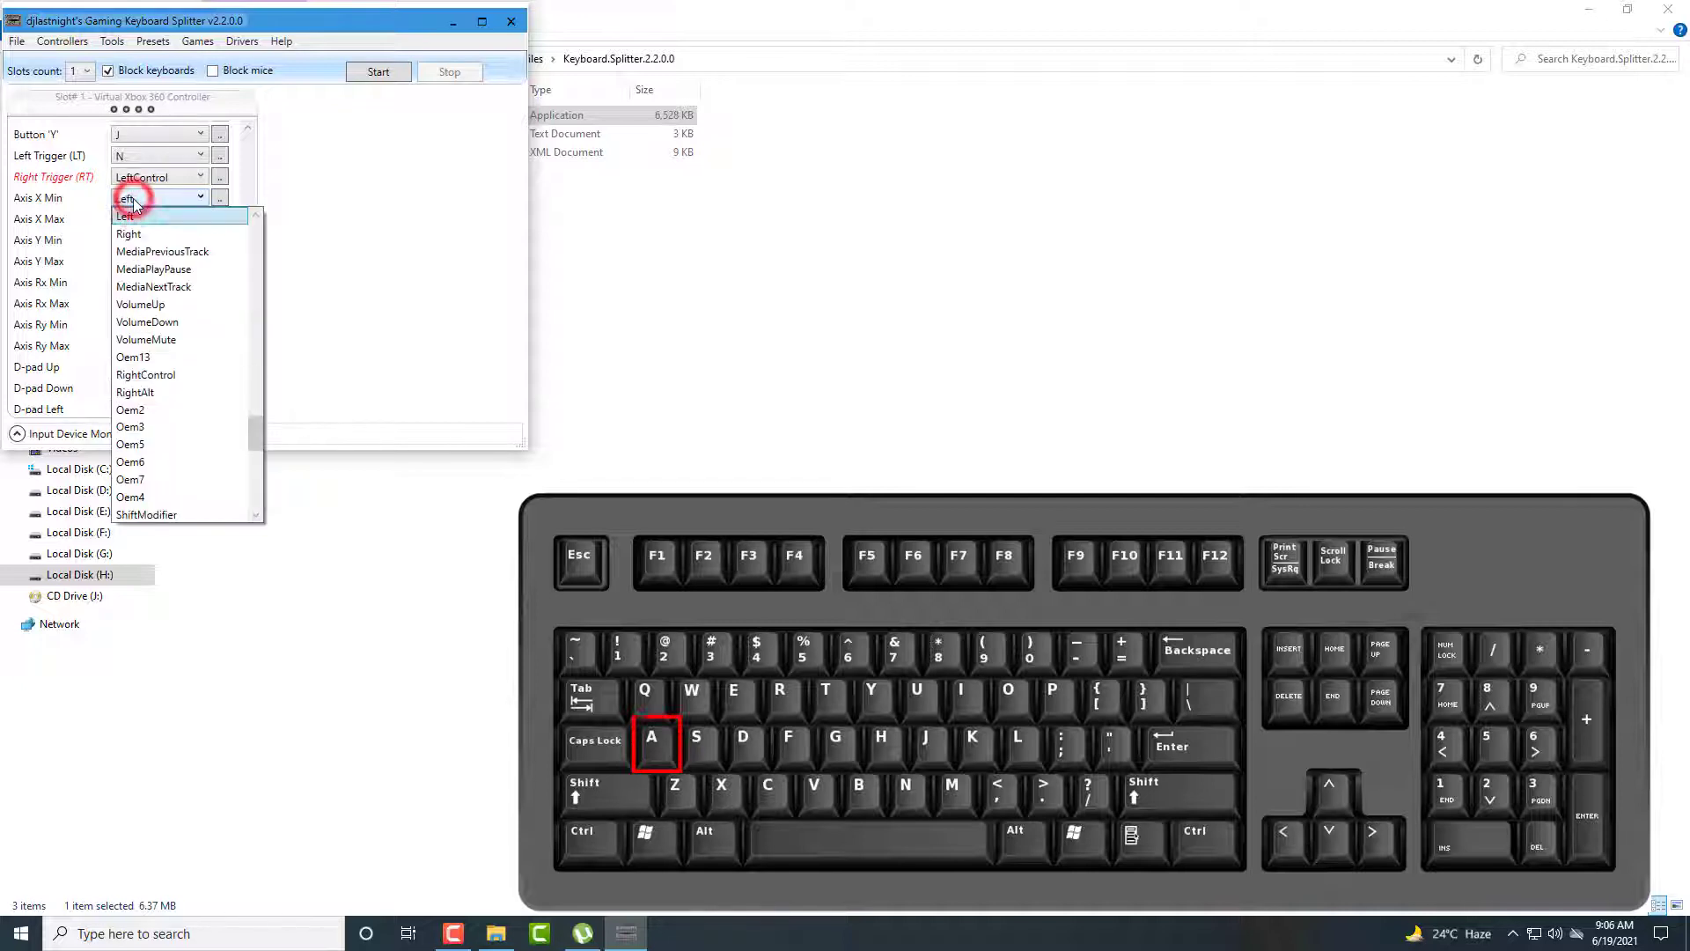
left_click(128, 220)
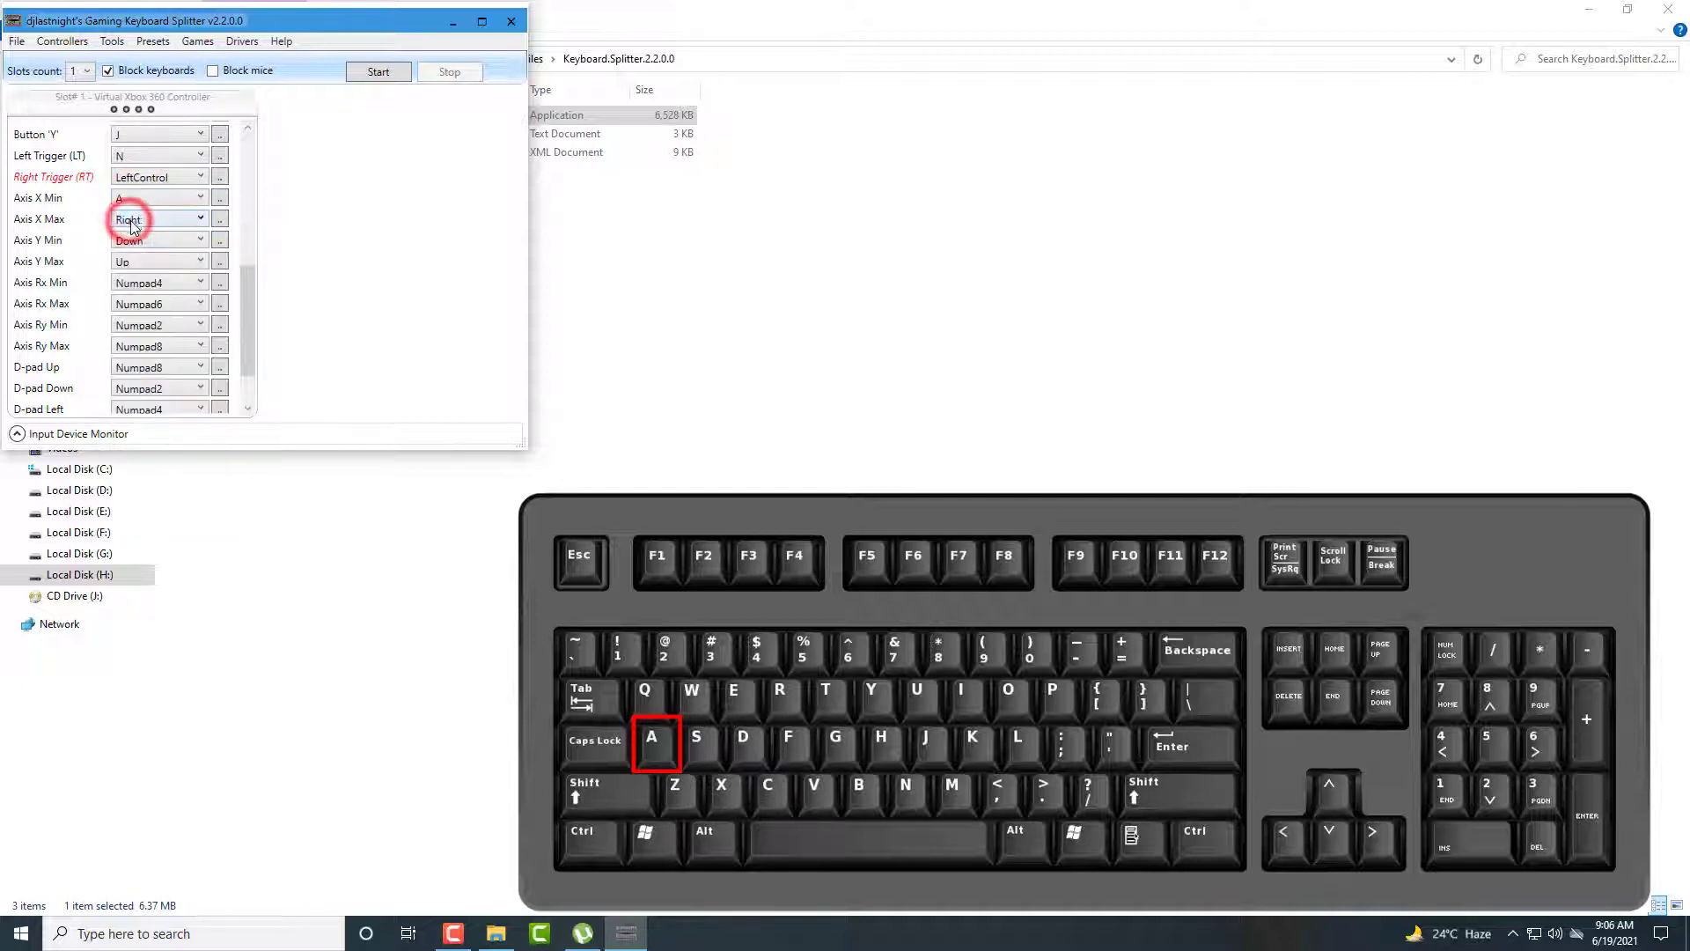
left_click(130, 220)
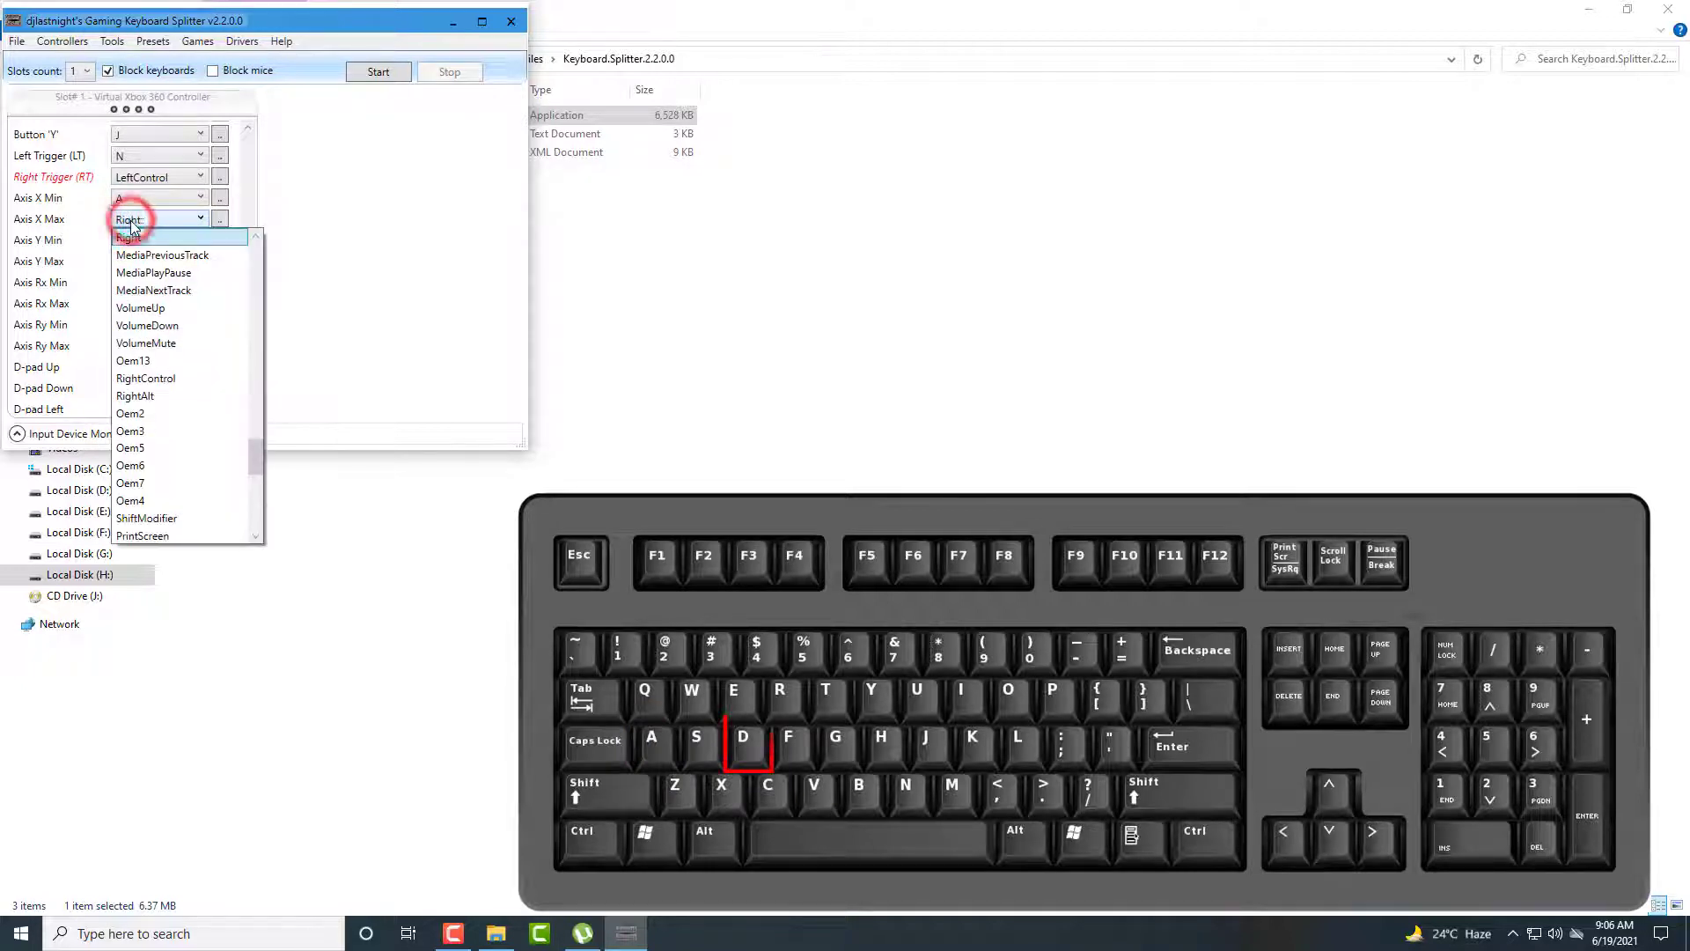
scroll(149, 282, "up", 10)
scroll(150, 422, "down", 3)
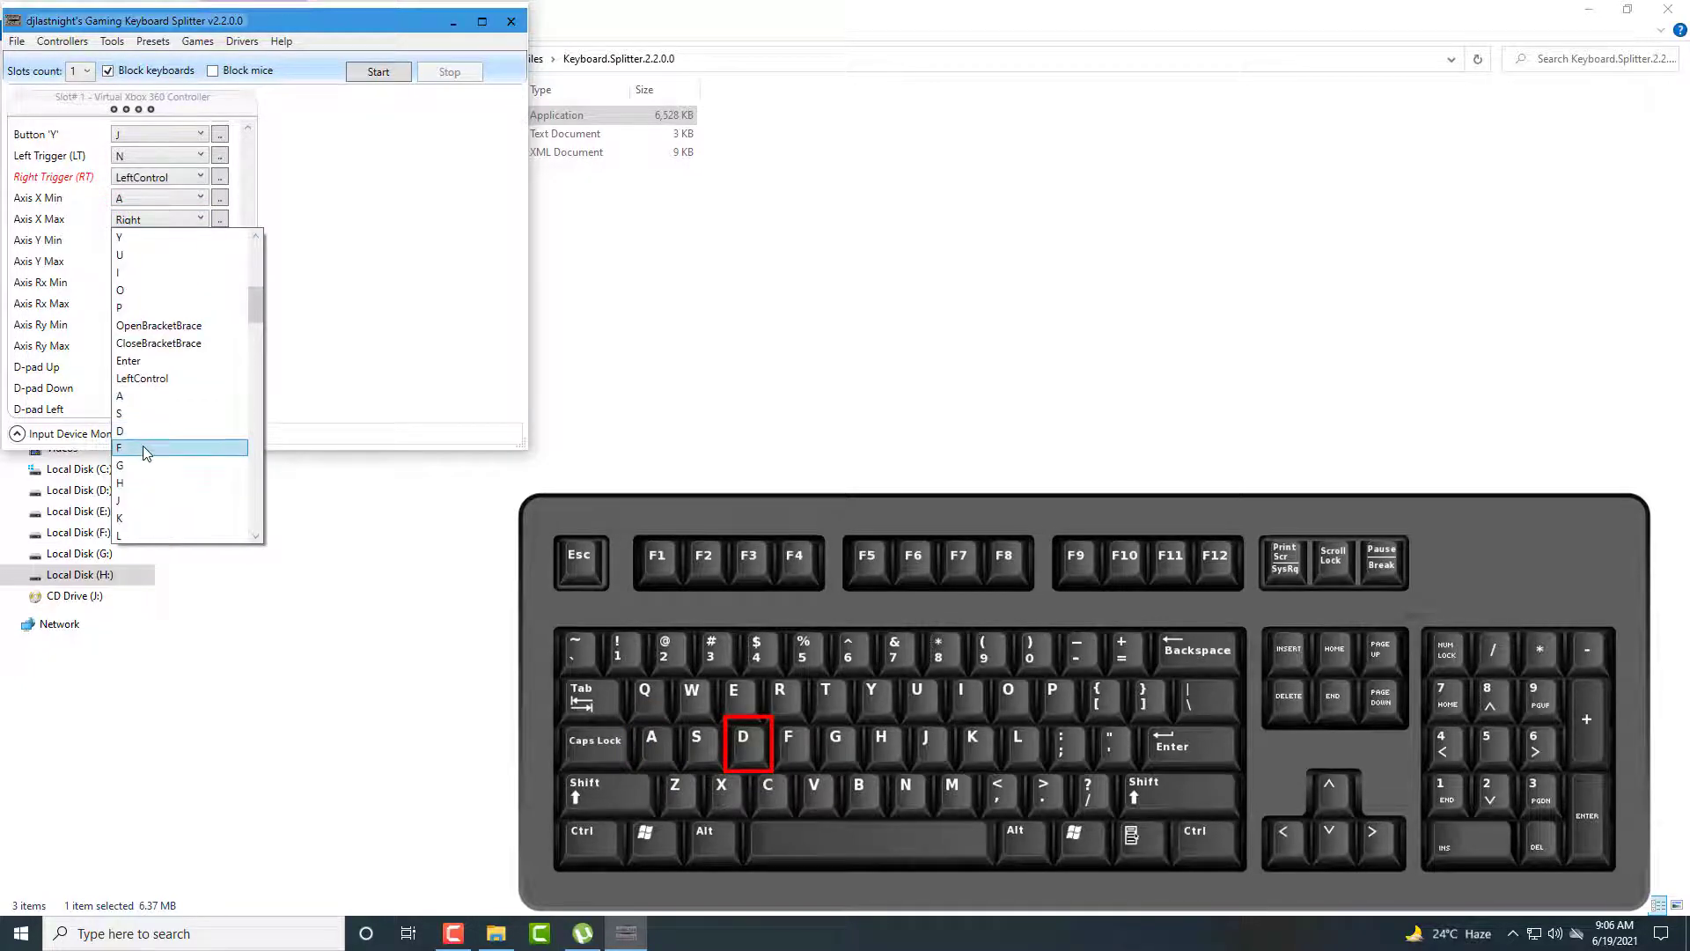
left_click(128, 440)
Map the controller's Axis Y Min to the S key and its Axis Y Max to the W key
left_click(129, 242)
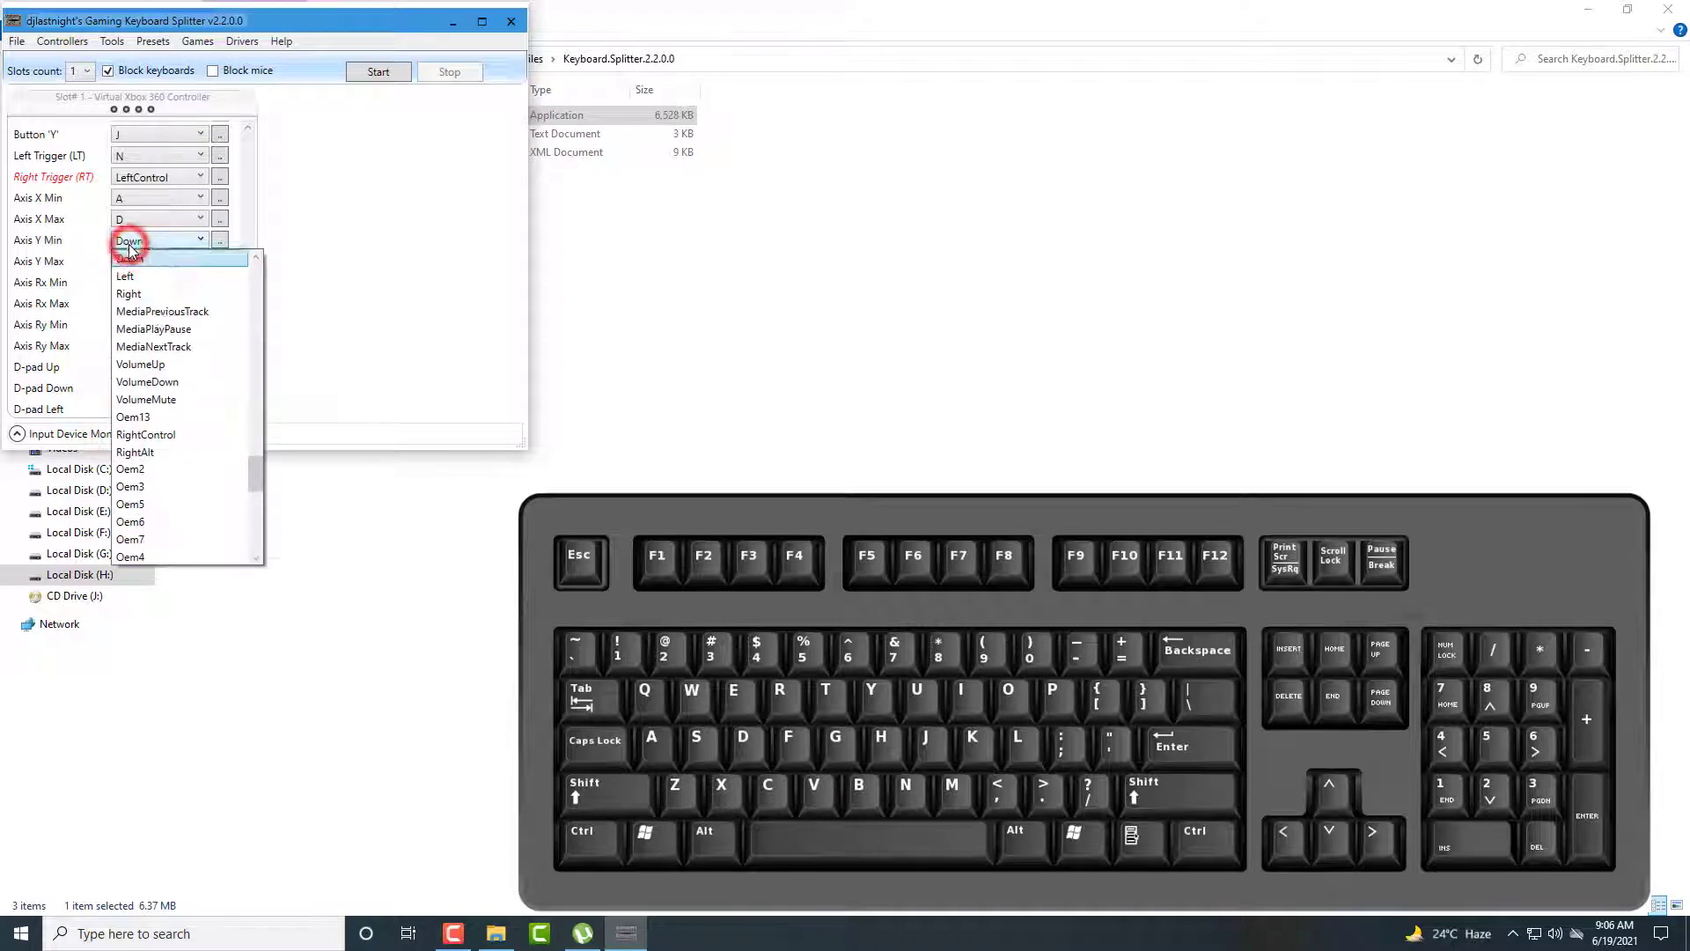
scroll(149, 352, "up", 10)
scroll(147, 498, "down", 3)
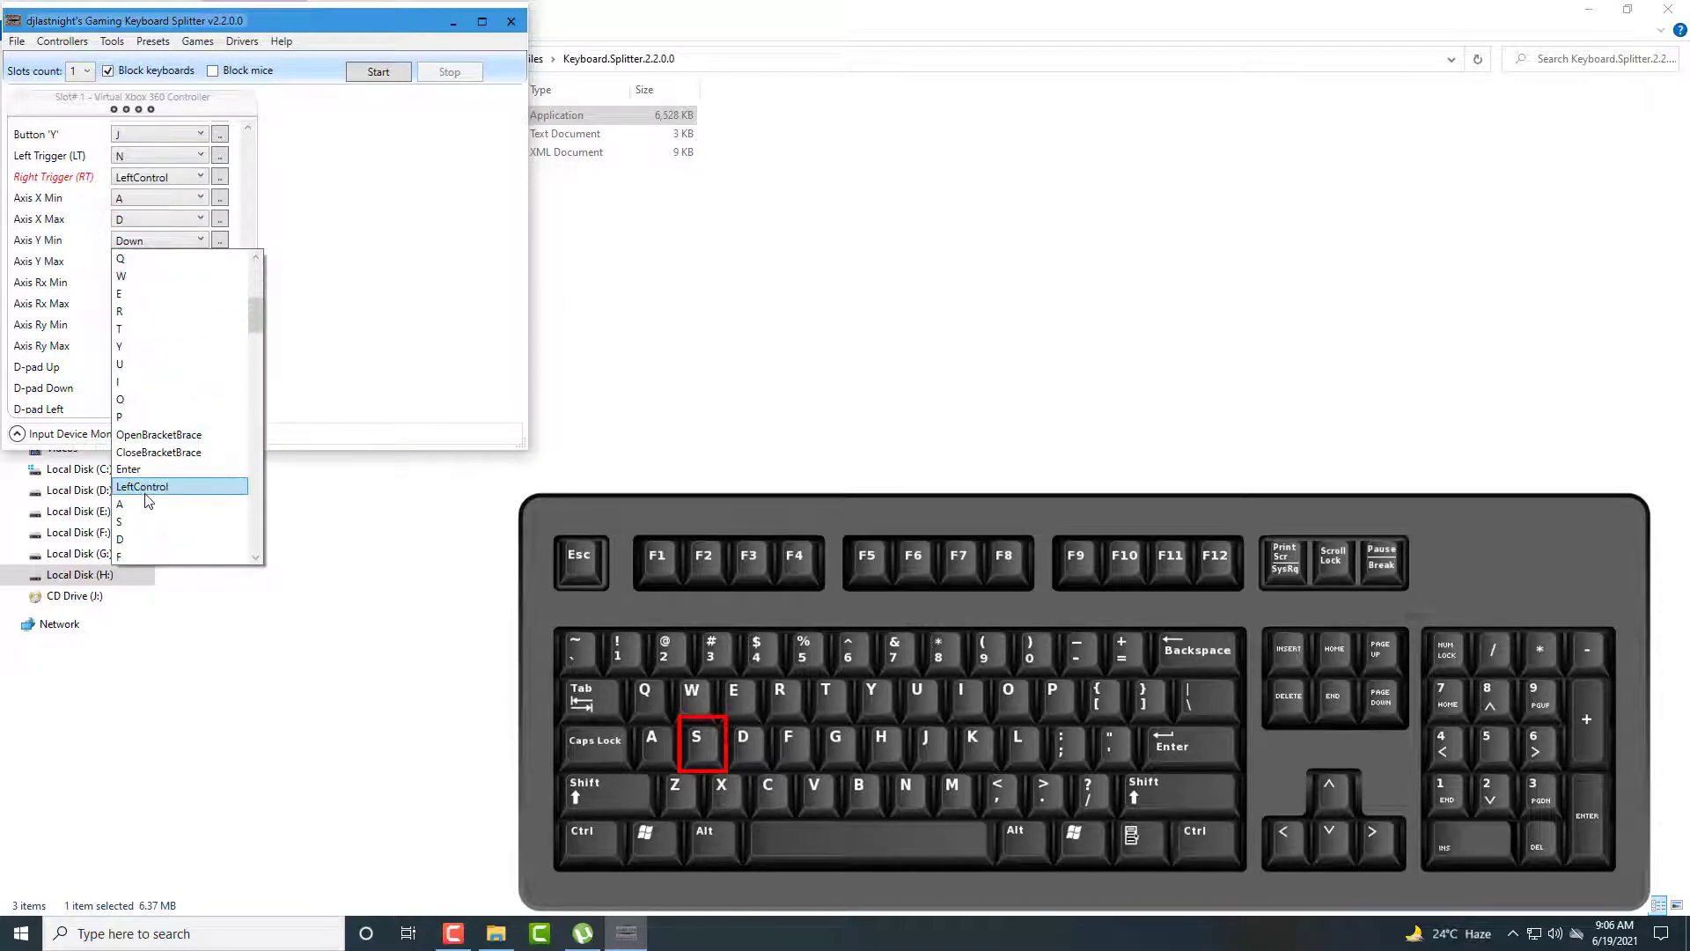
left_click(124, 519)
left_click(128, 264)
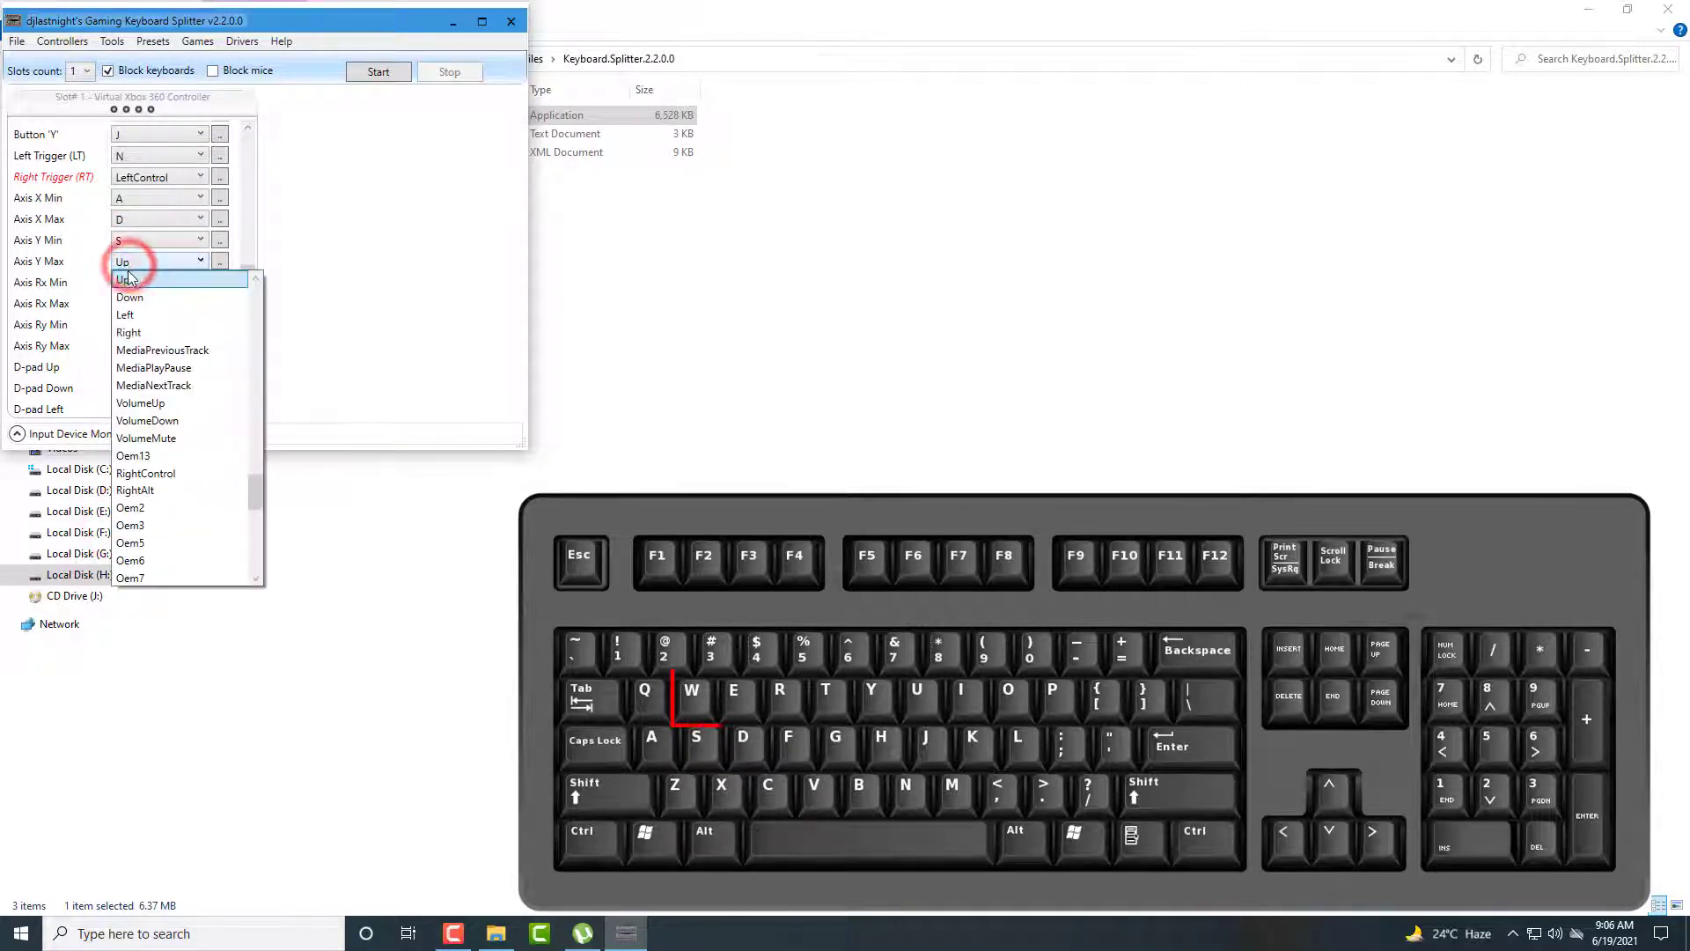
scroll(132, 352, "down", 3)
left_click(124, 281)
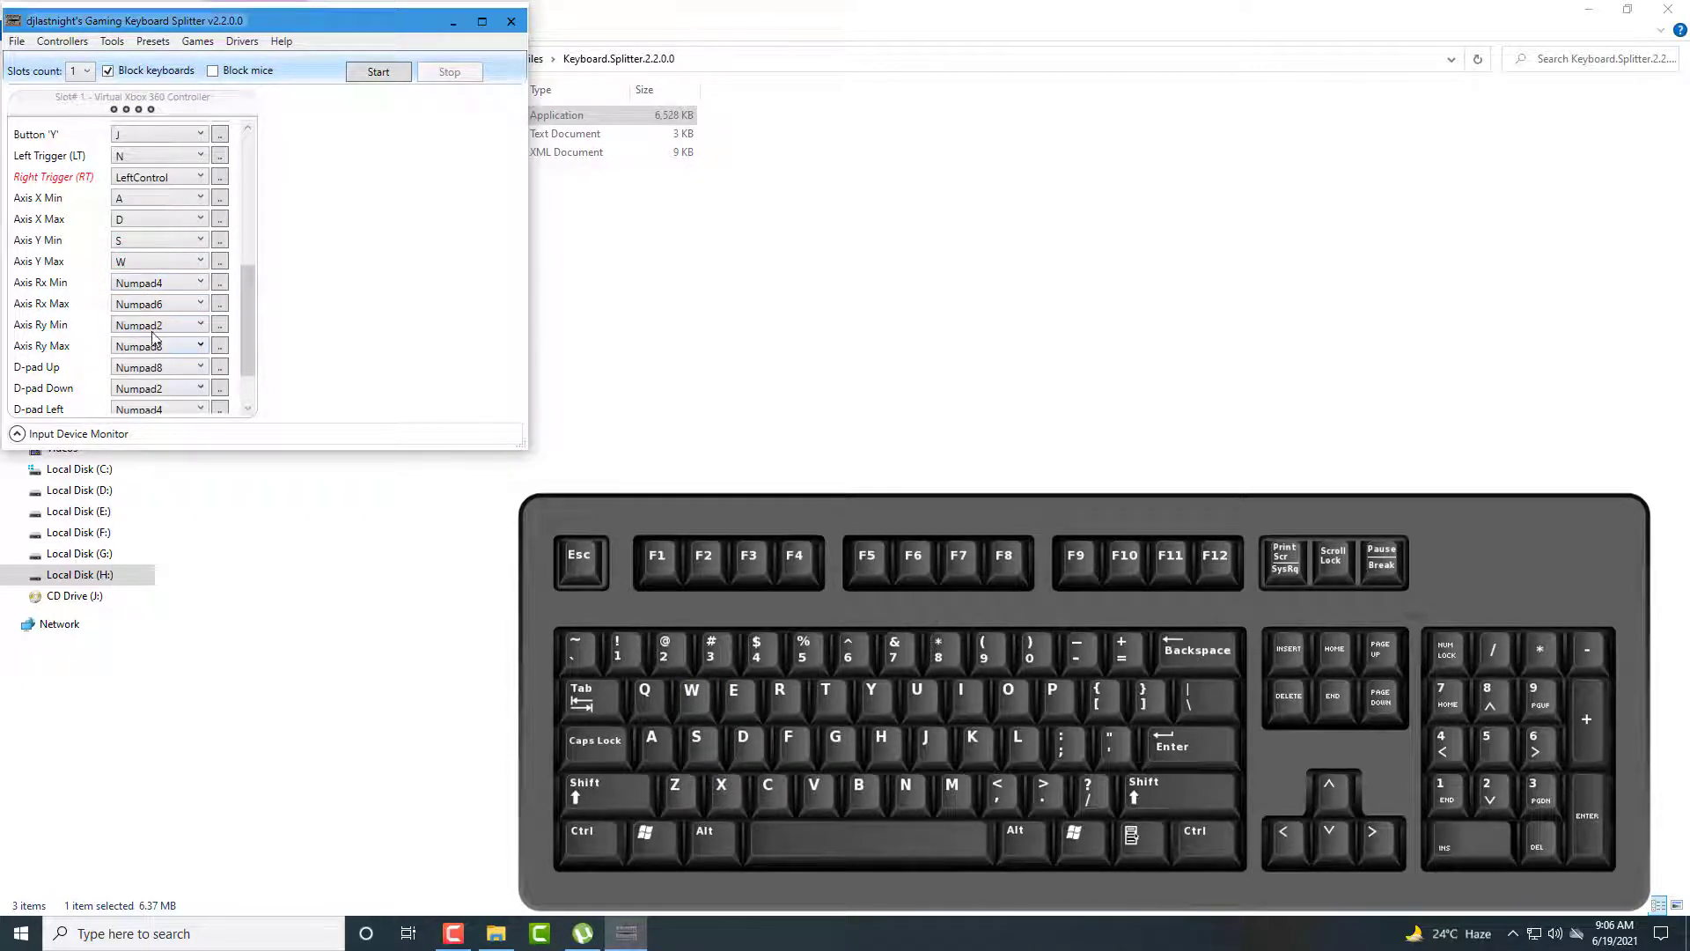
Map the controller's Axis Rx Min to the Left arrow key and its Axis Rx Max to the Right arrow key
left_click(159, 286)
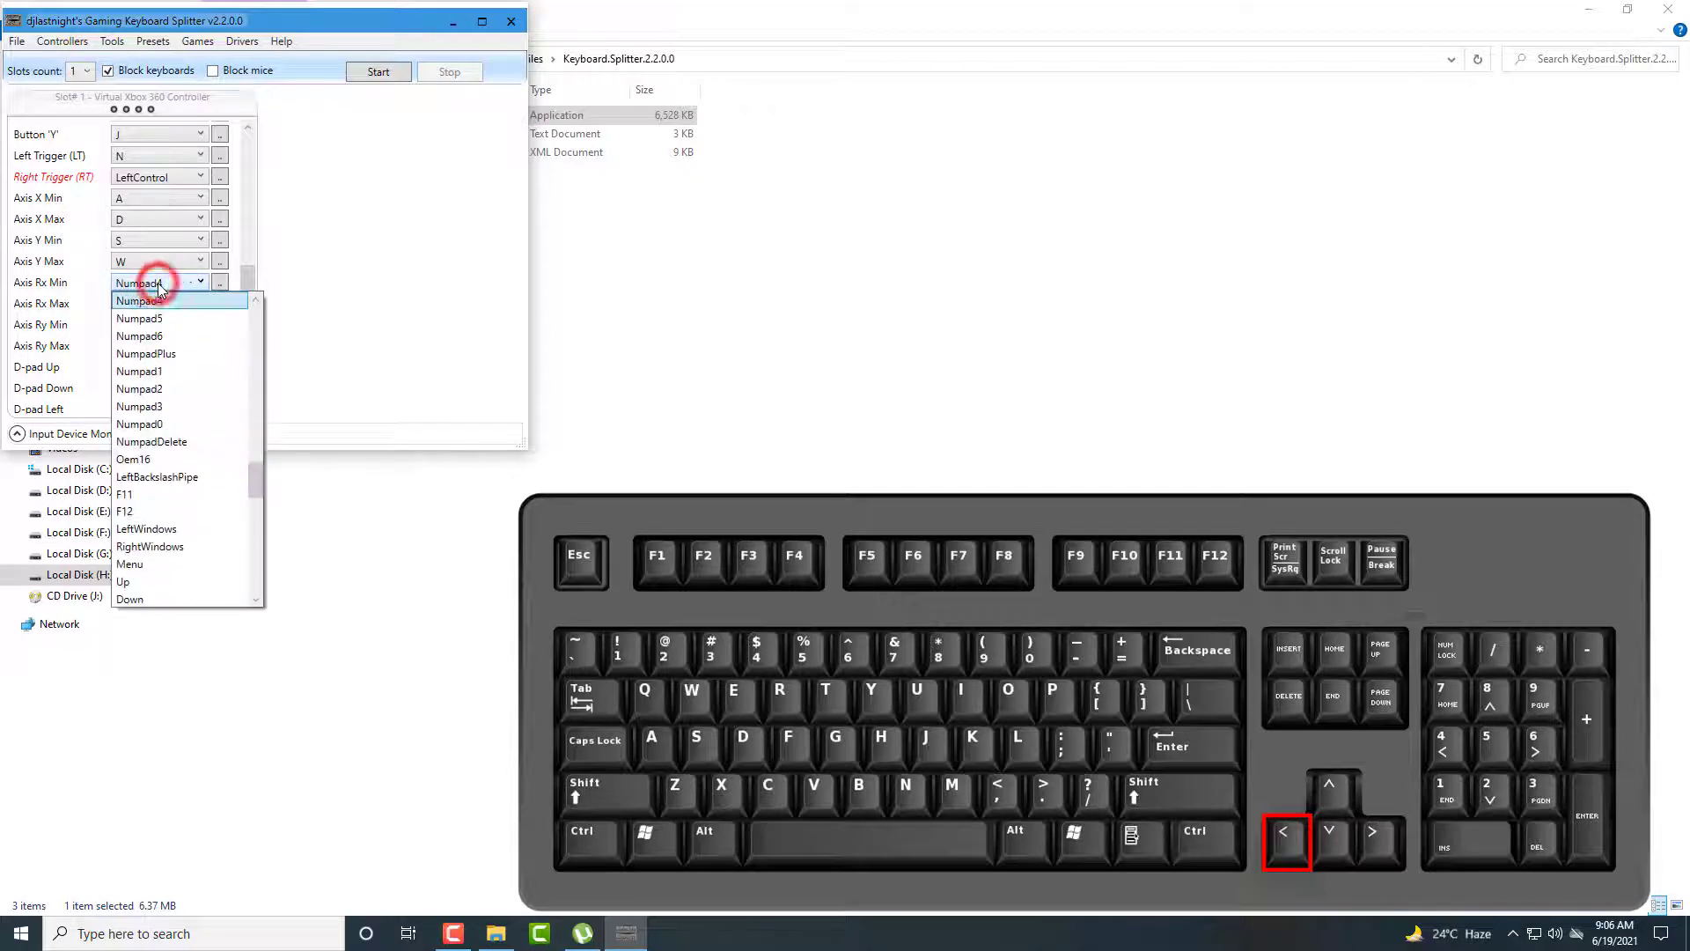
scroll(167, 481, "down", 3)
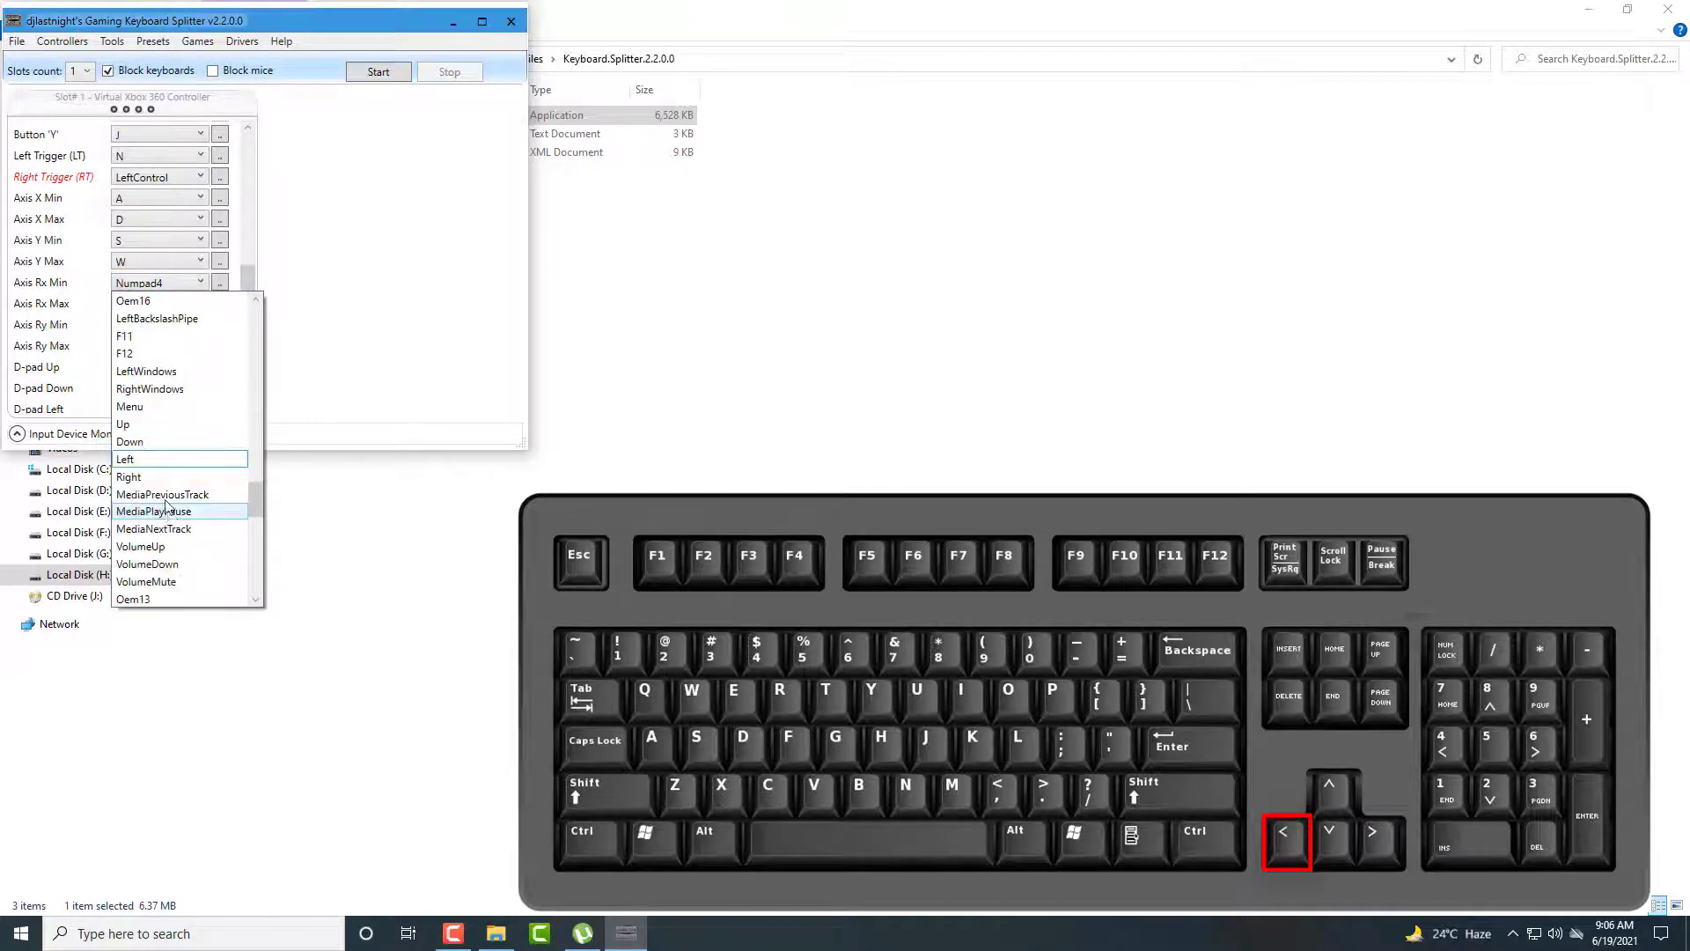
left_click(140, 462)
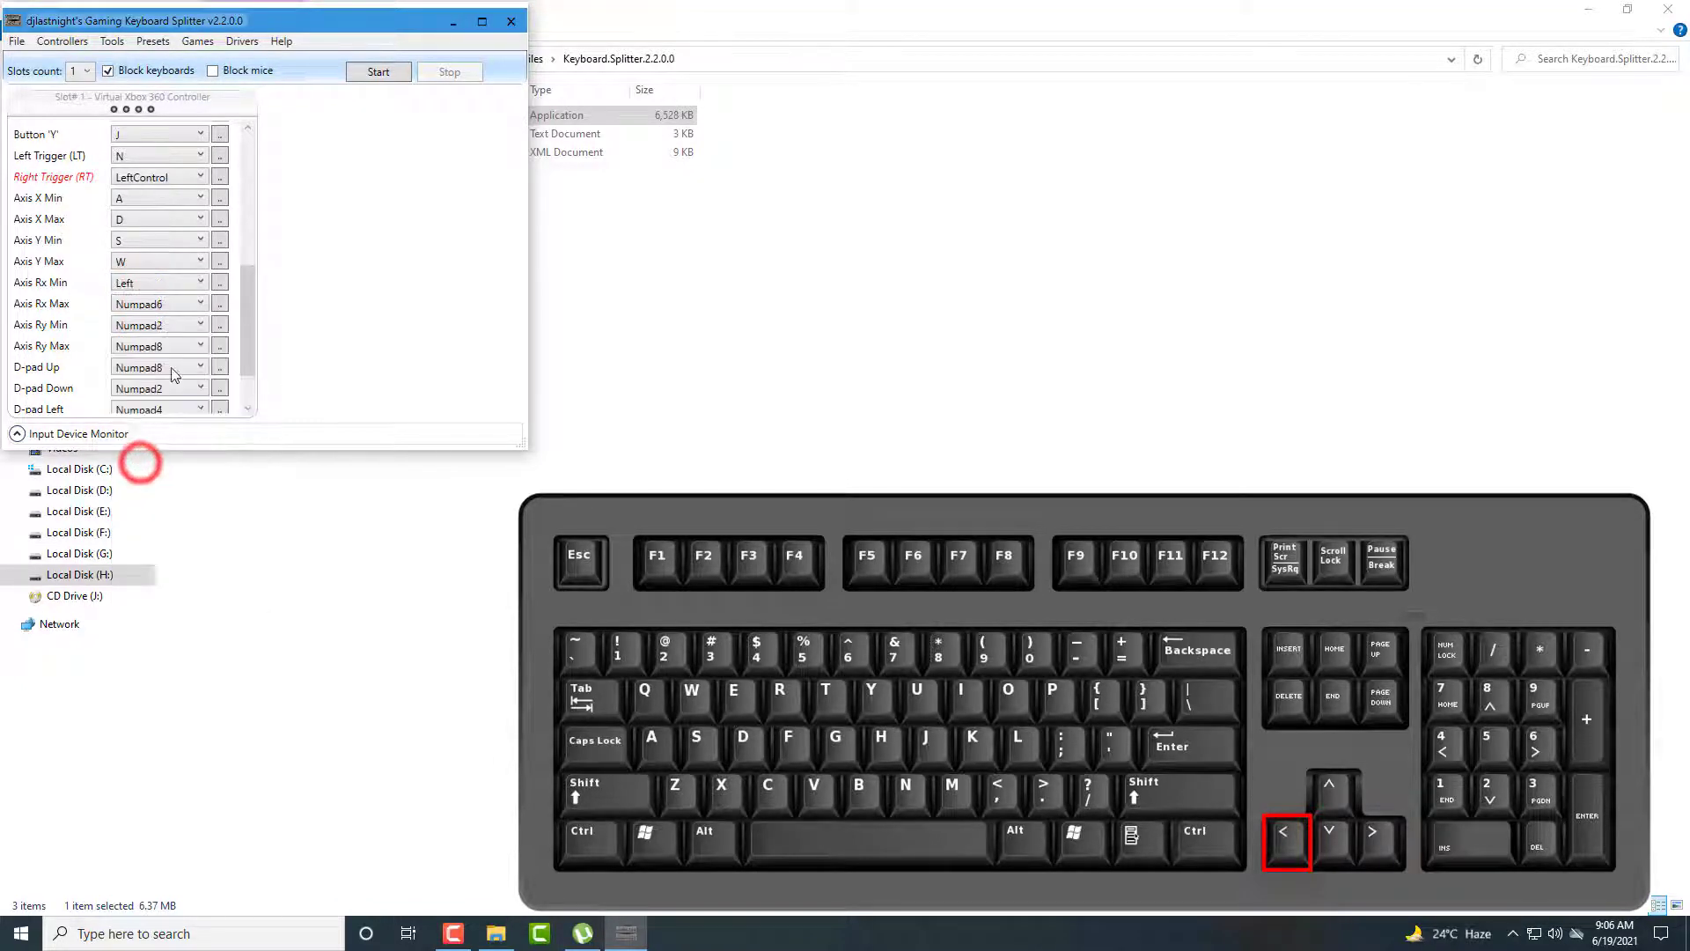
left_click(146, 305)
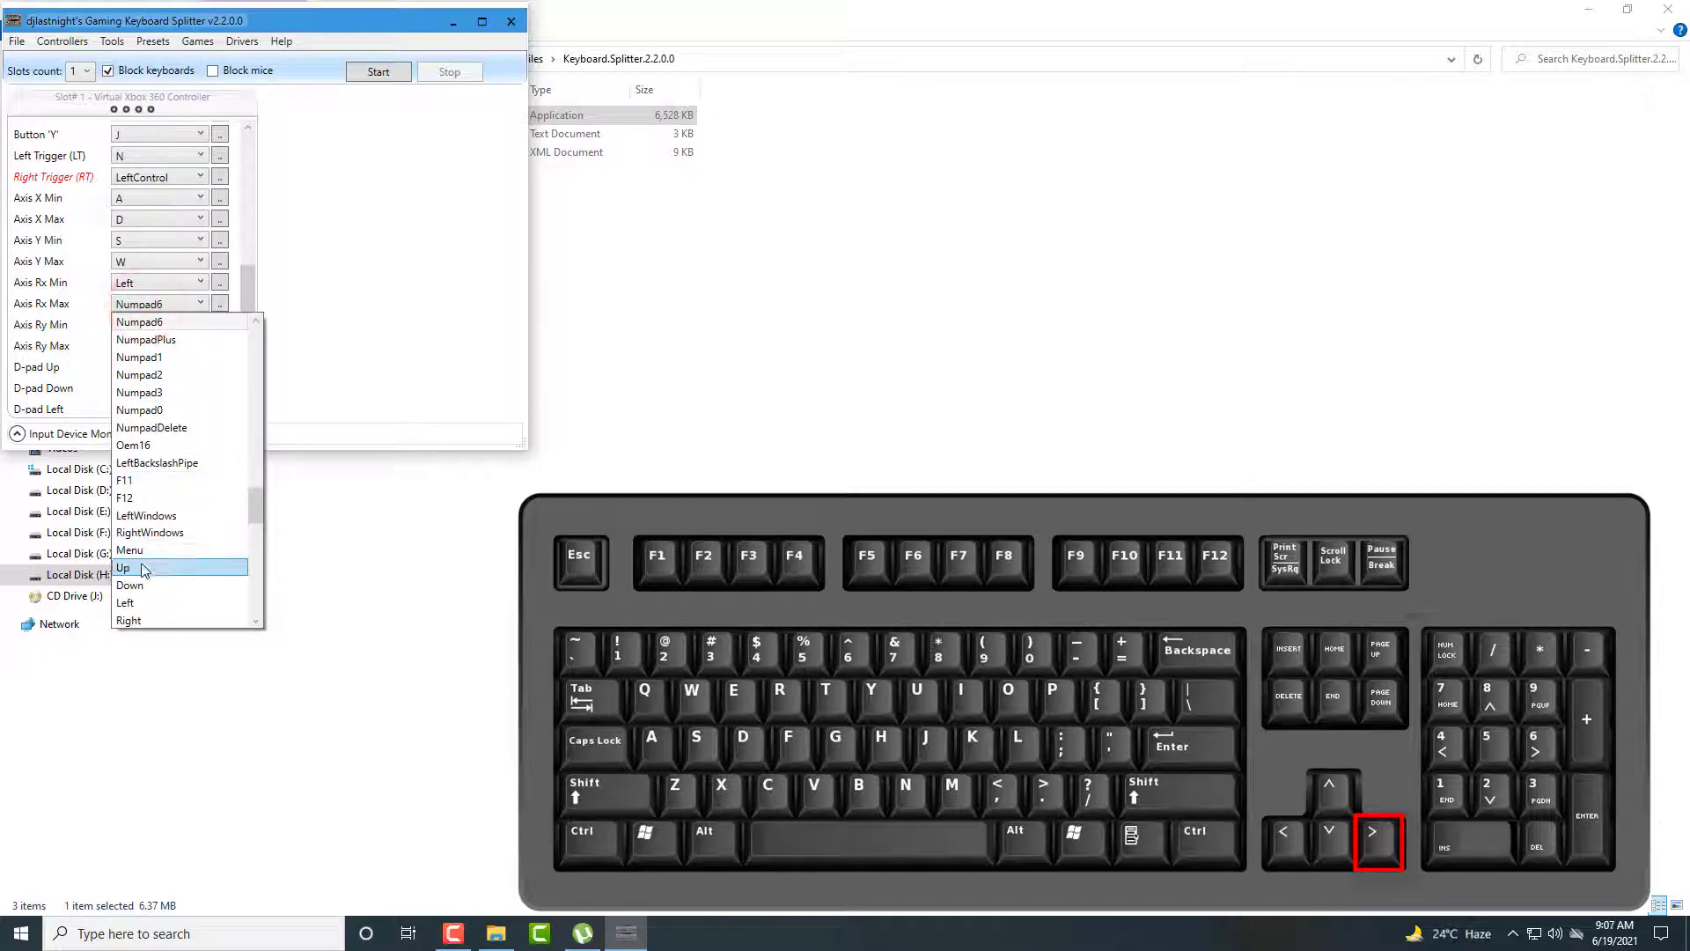
scroll(133, 604, "down", 3)
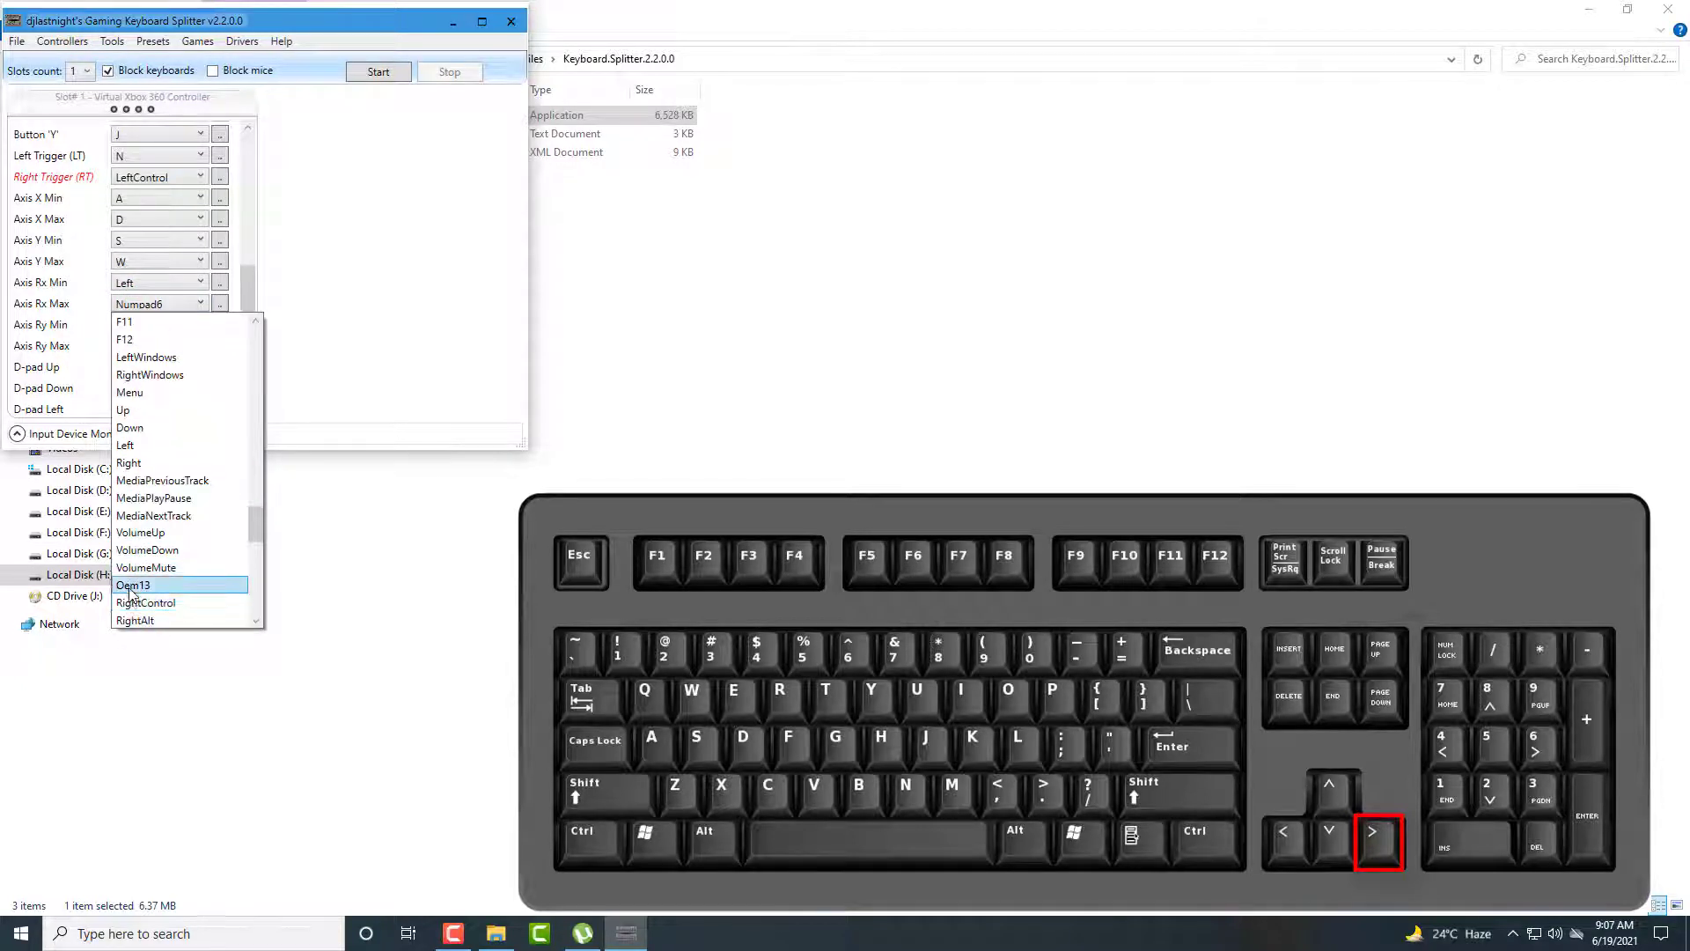
left_click(165, 462)
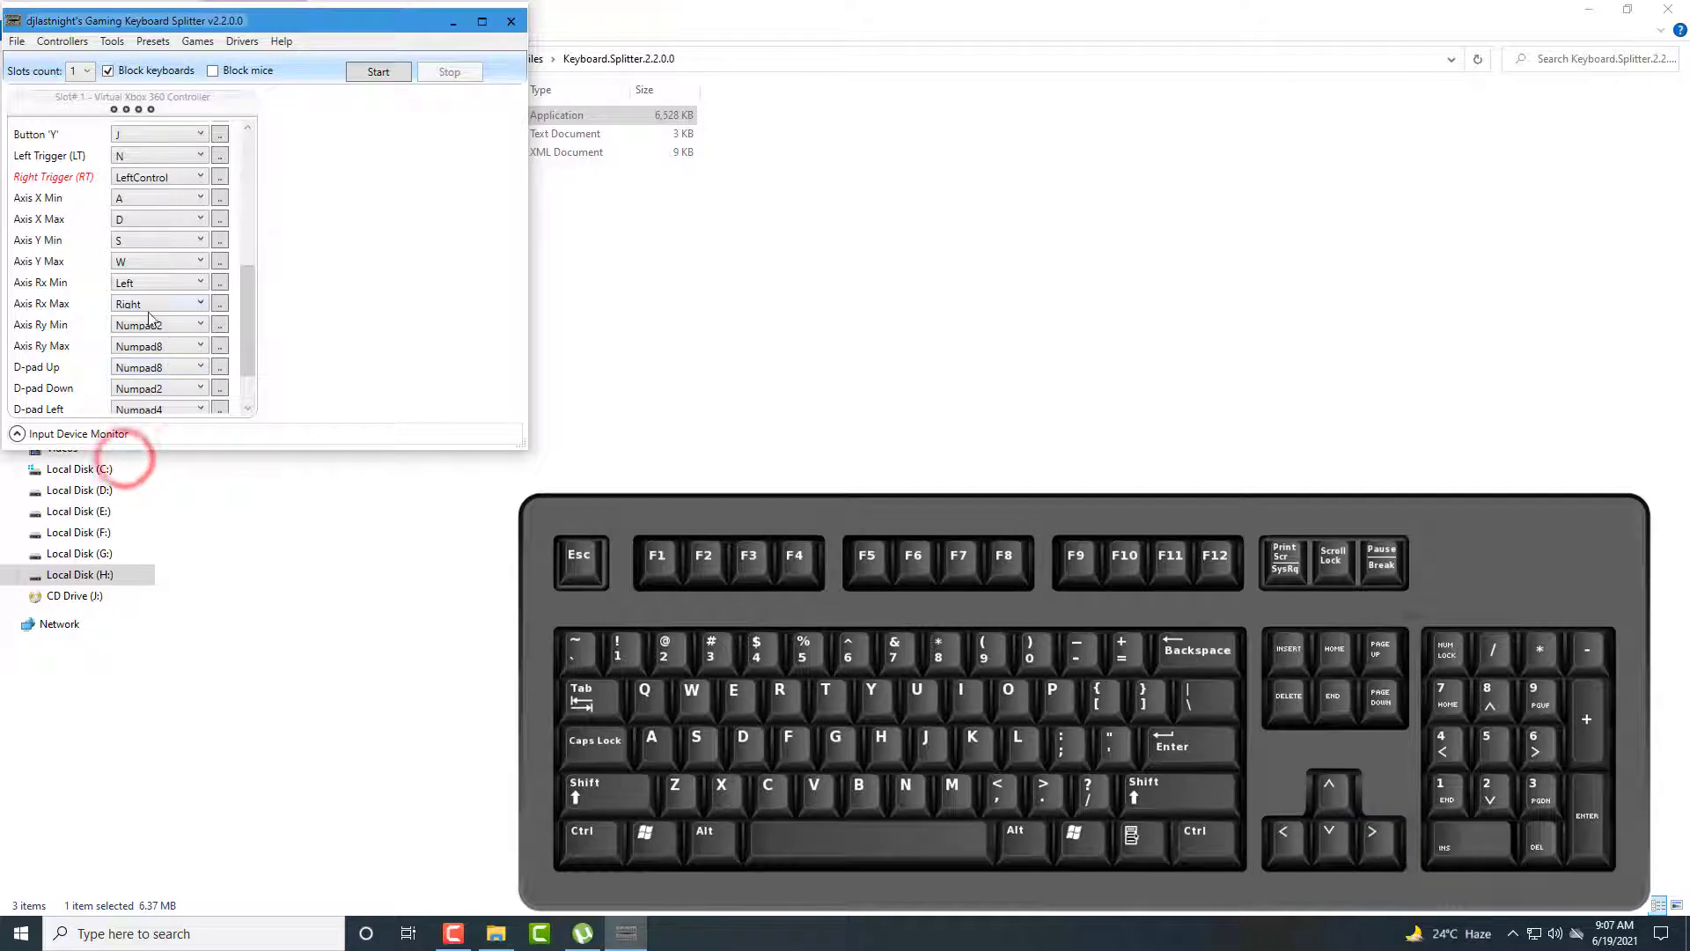
Map the controller's Axis Ry Min to the Down arrow key and its Axis Ry Max to the Up arrow key
left_click(155, 332)
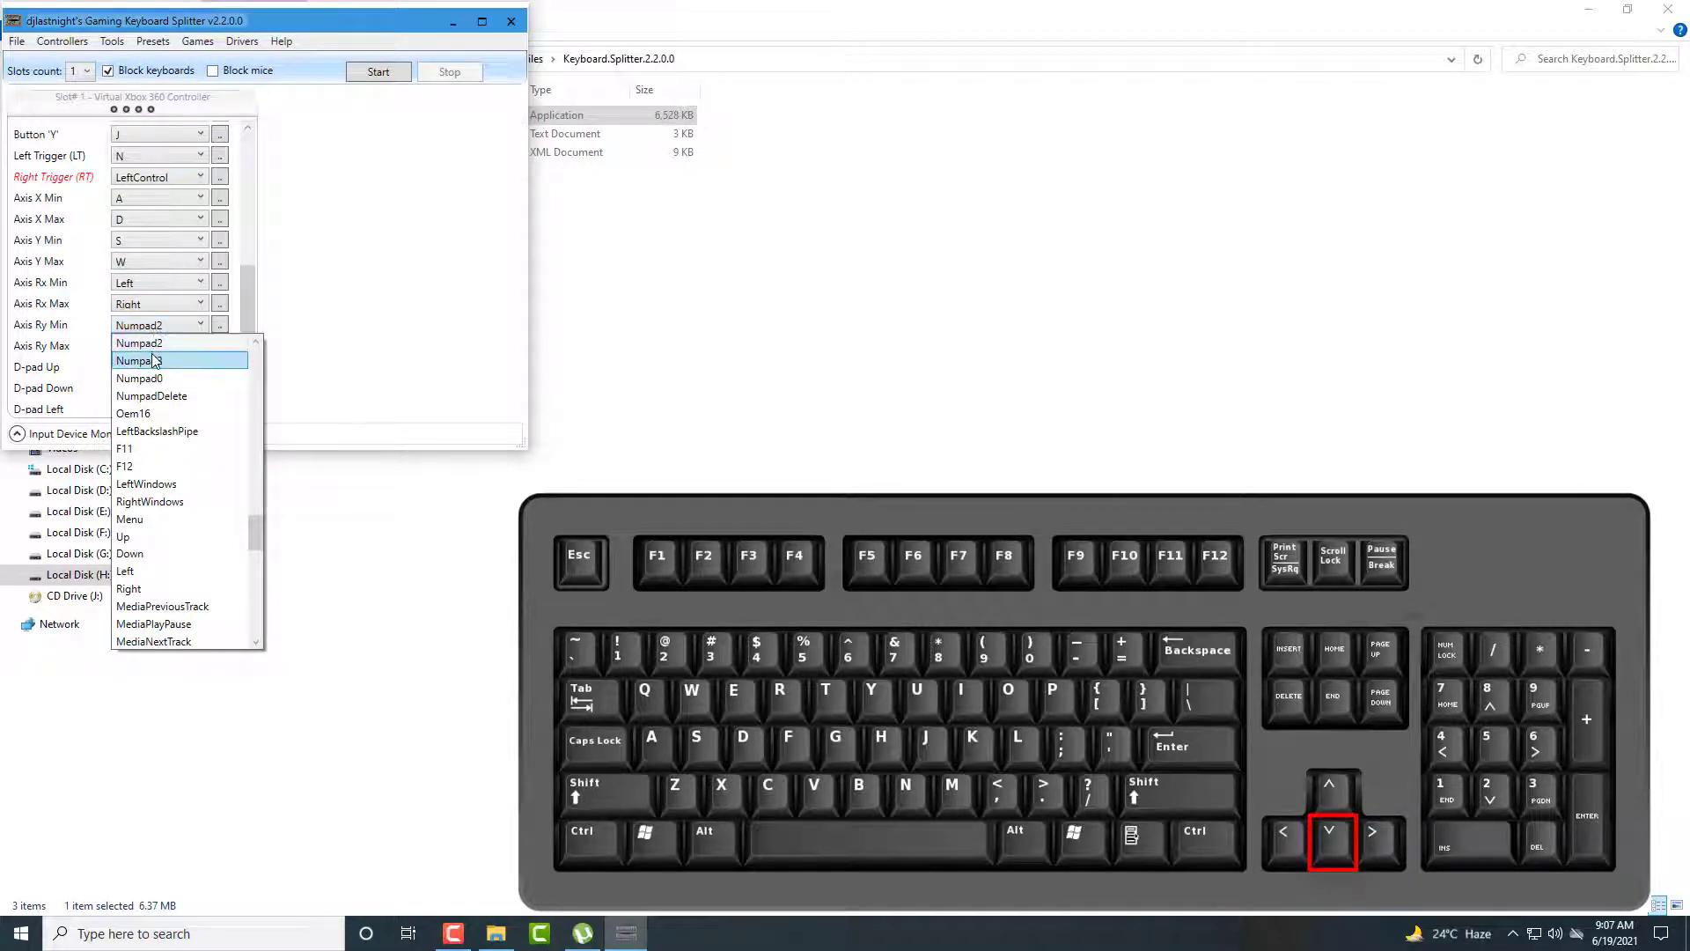
left_click(138, 553)
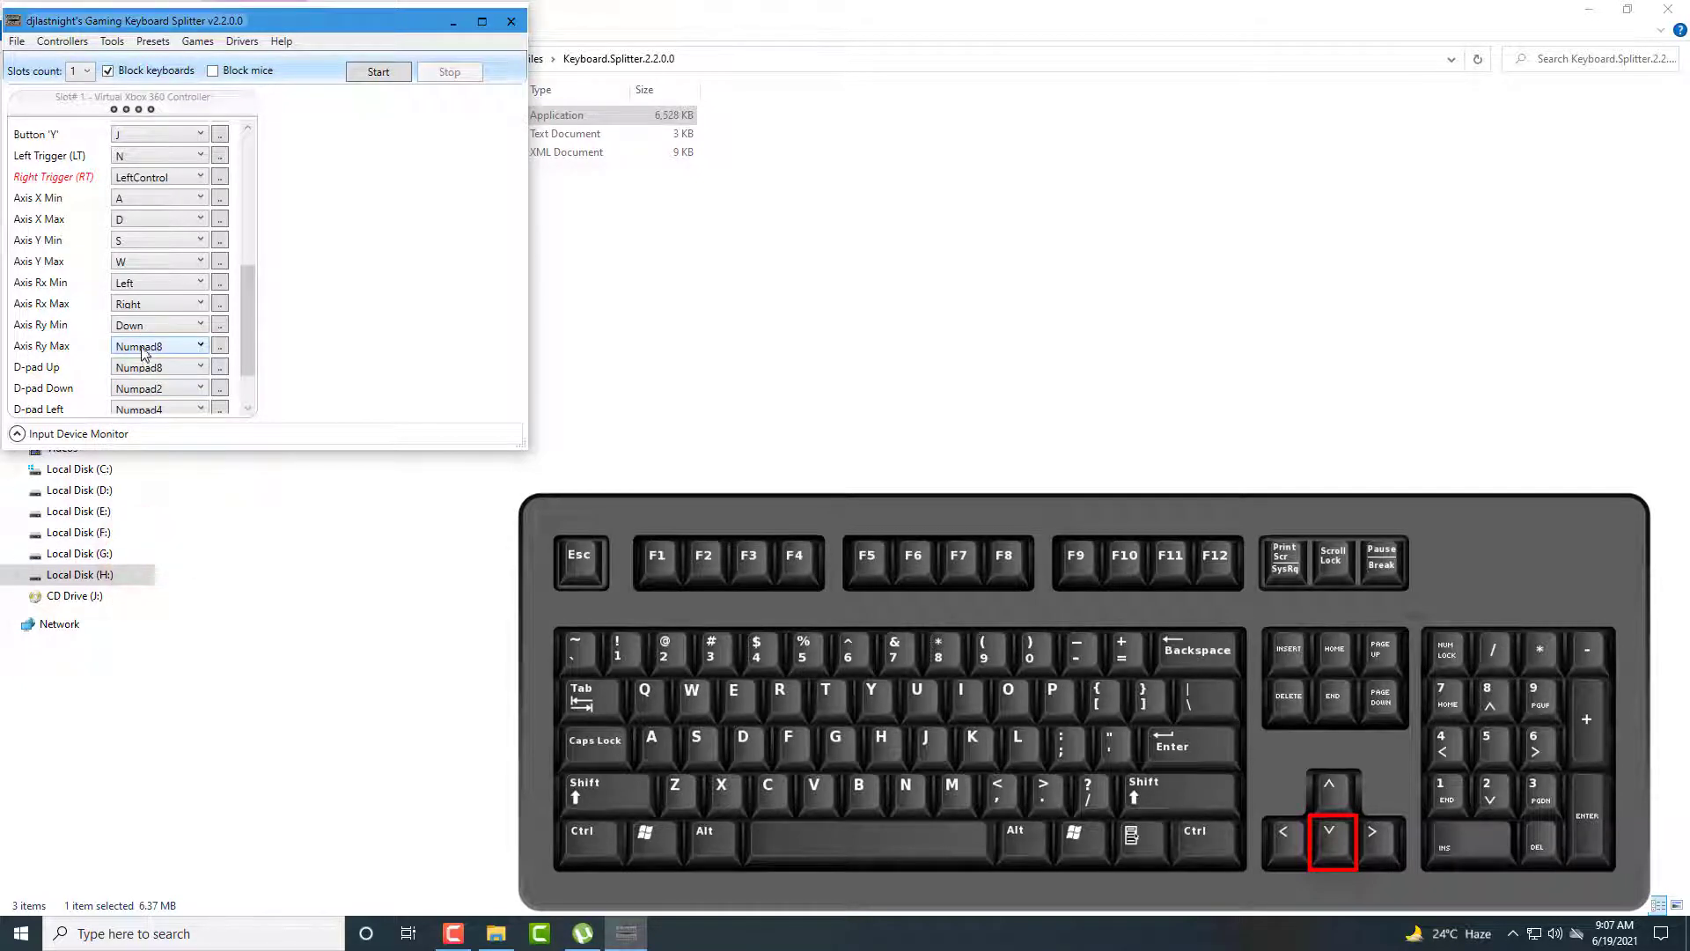
left_click(146, 351)
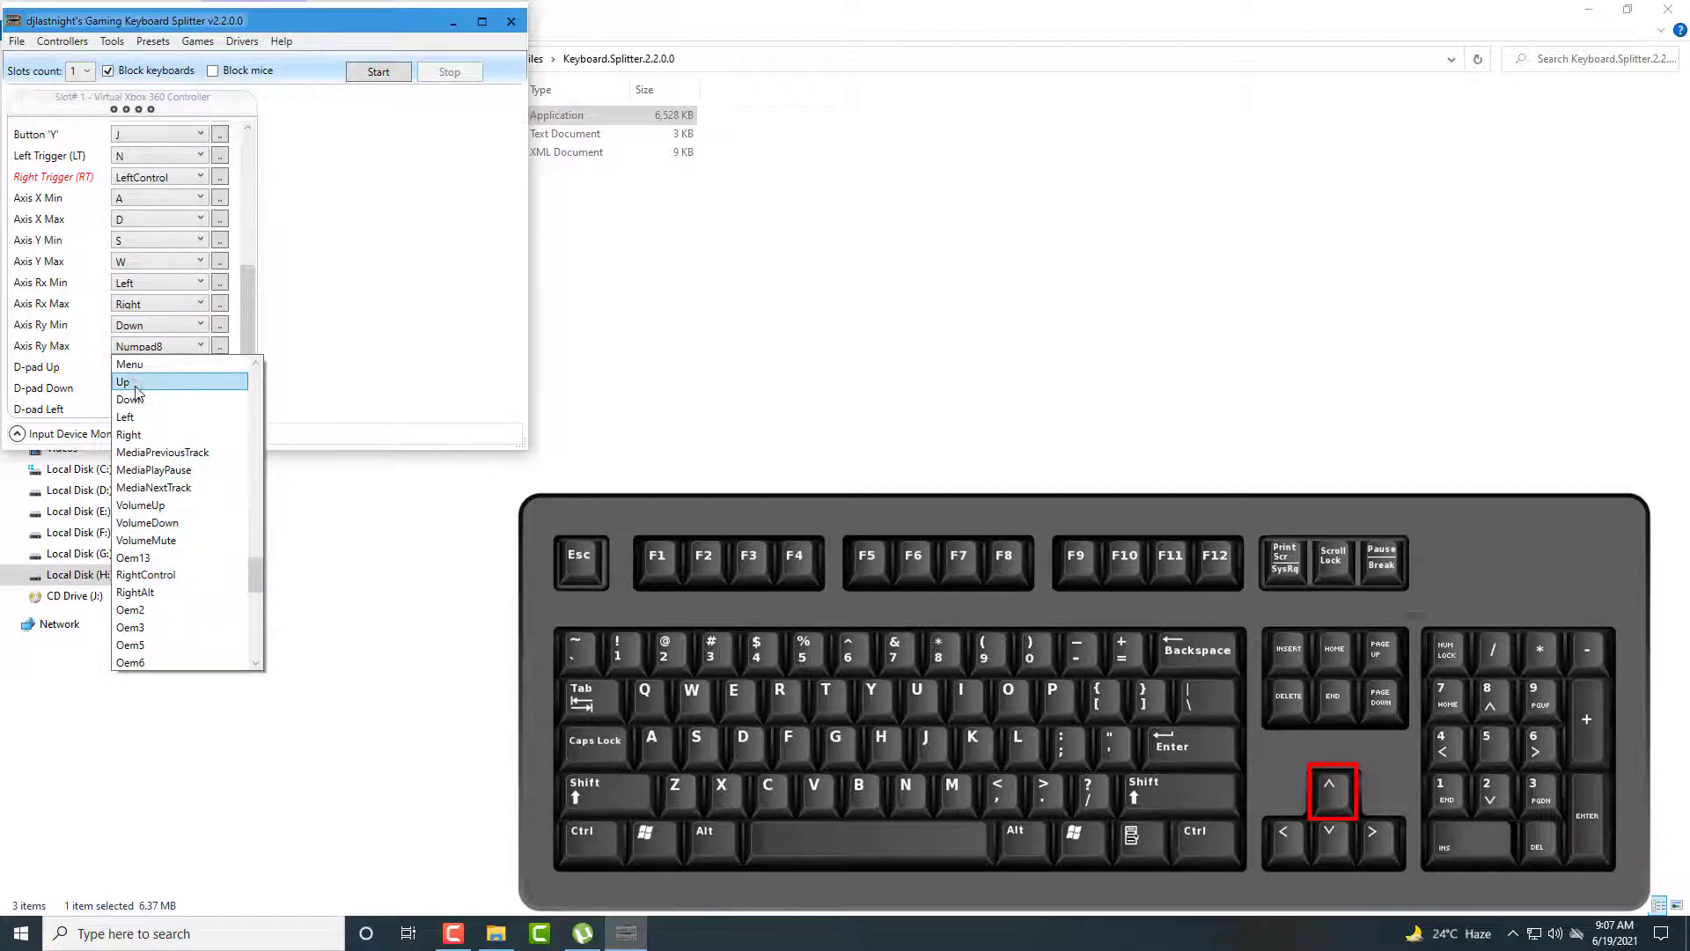
left_click(136, 380)
left_click_drag(243, 331, 249, 356)
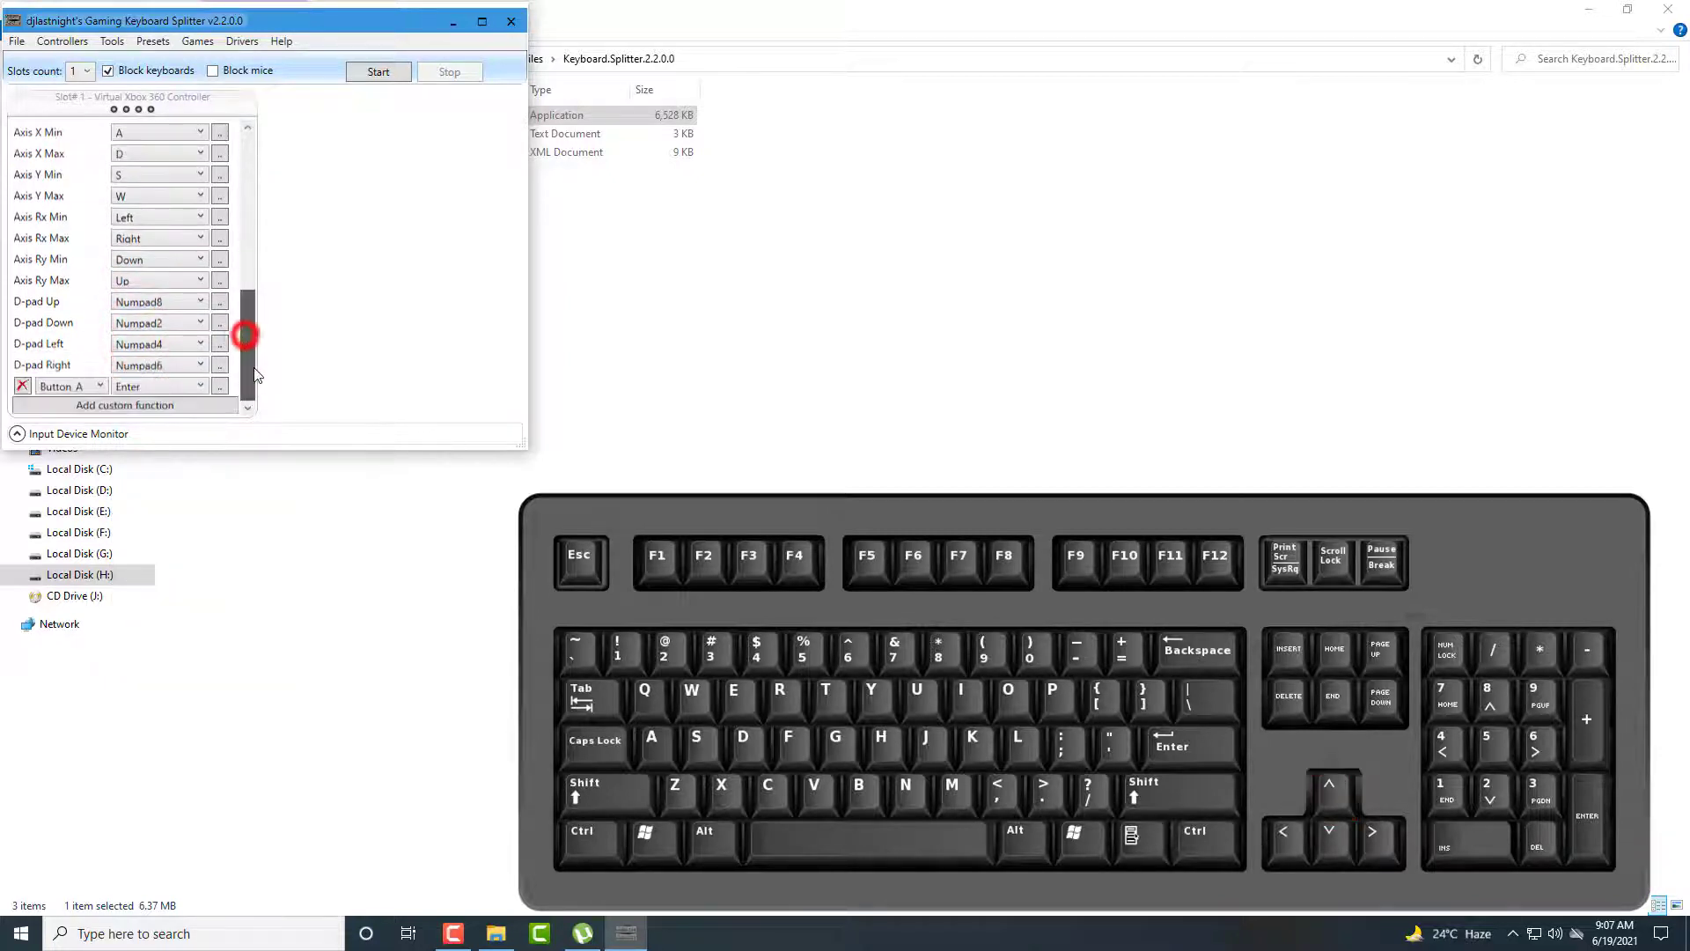
left_click_drag(249, 335, 258, 204)
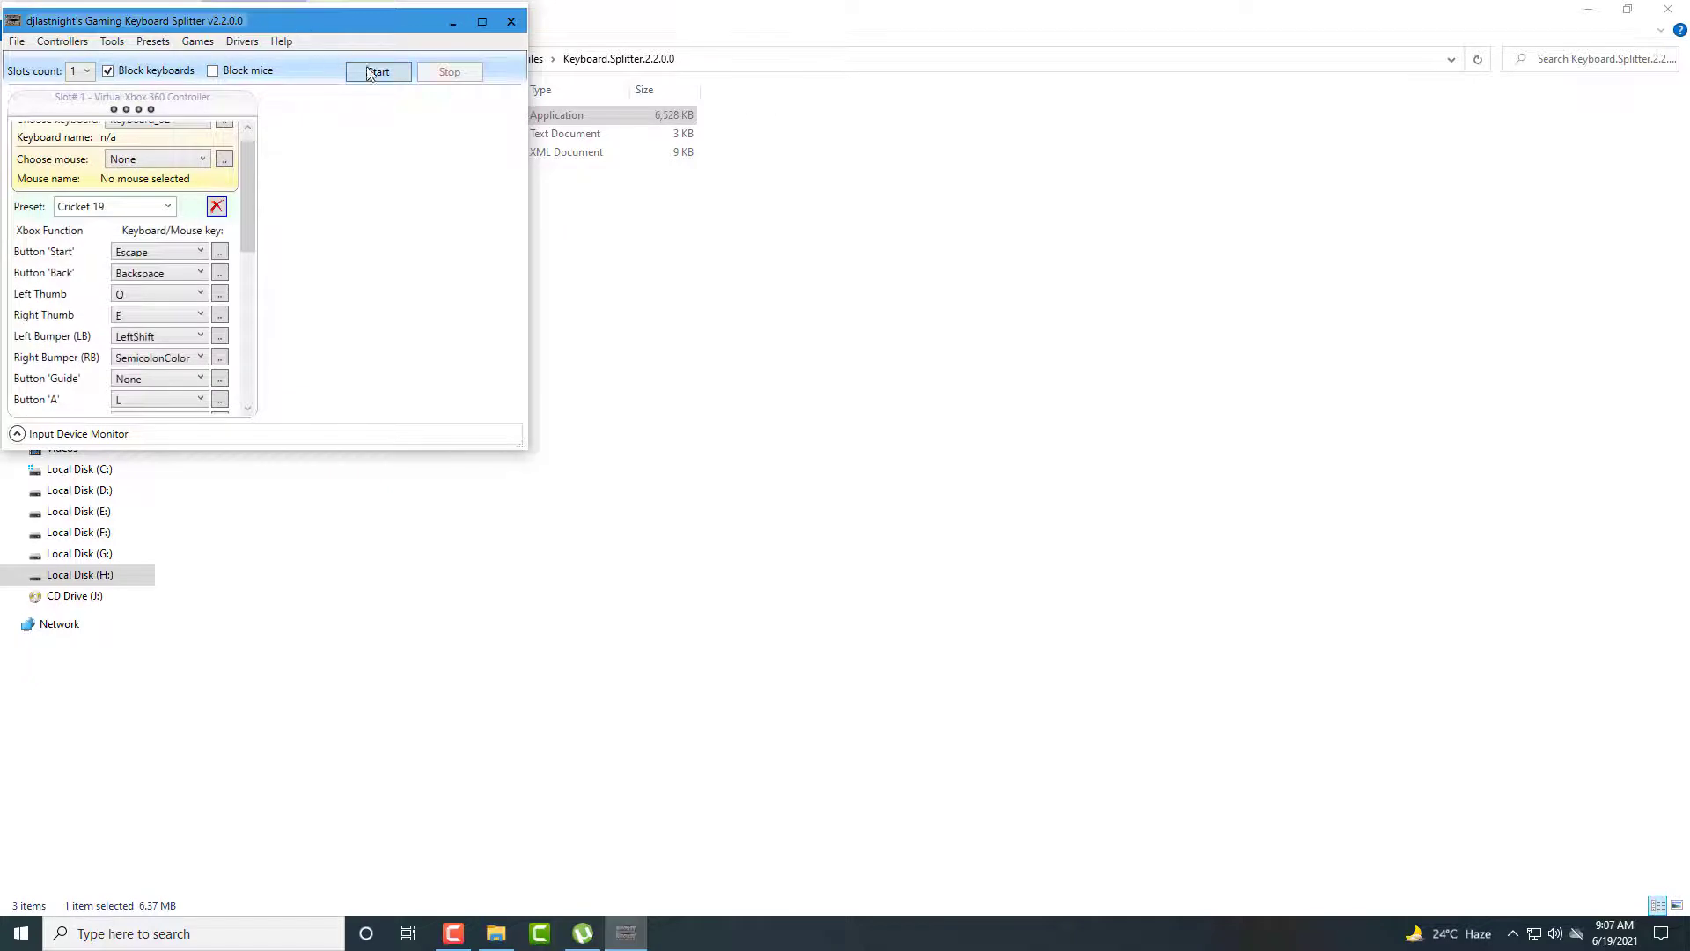
Quit Gaming Keyboard Splitter and save the unsaved changes to the Cricket 19 preset
left_click(152, 44)
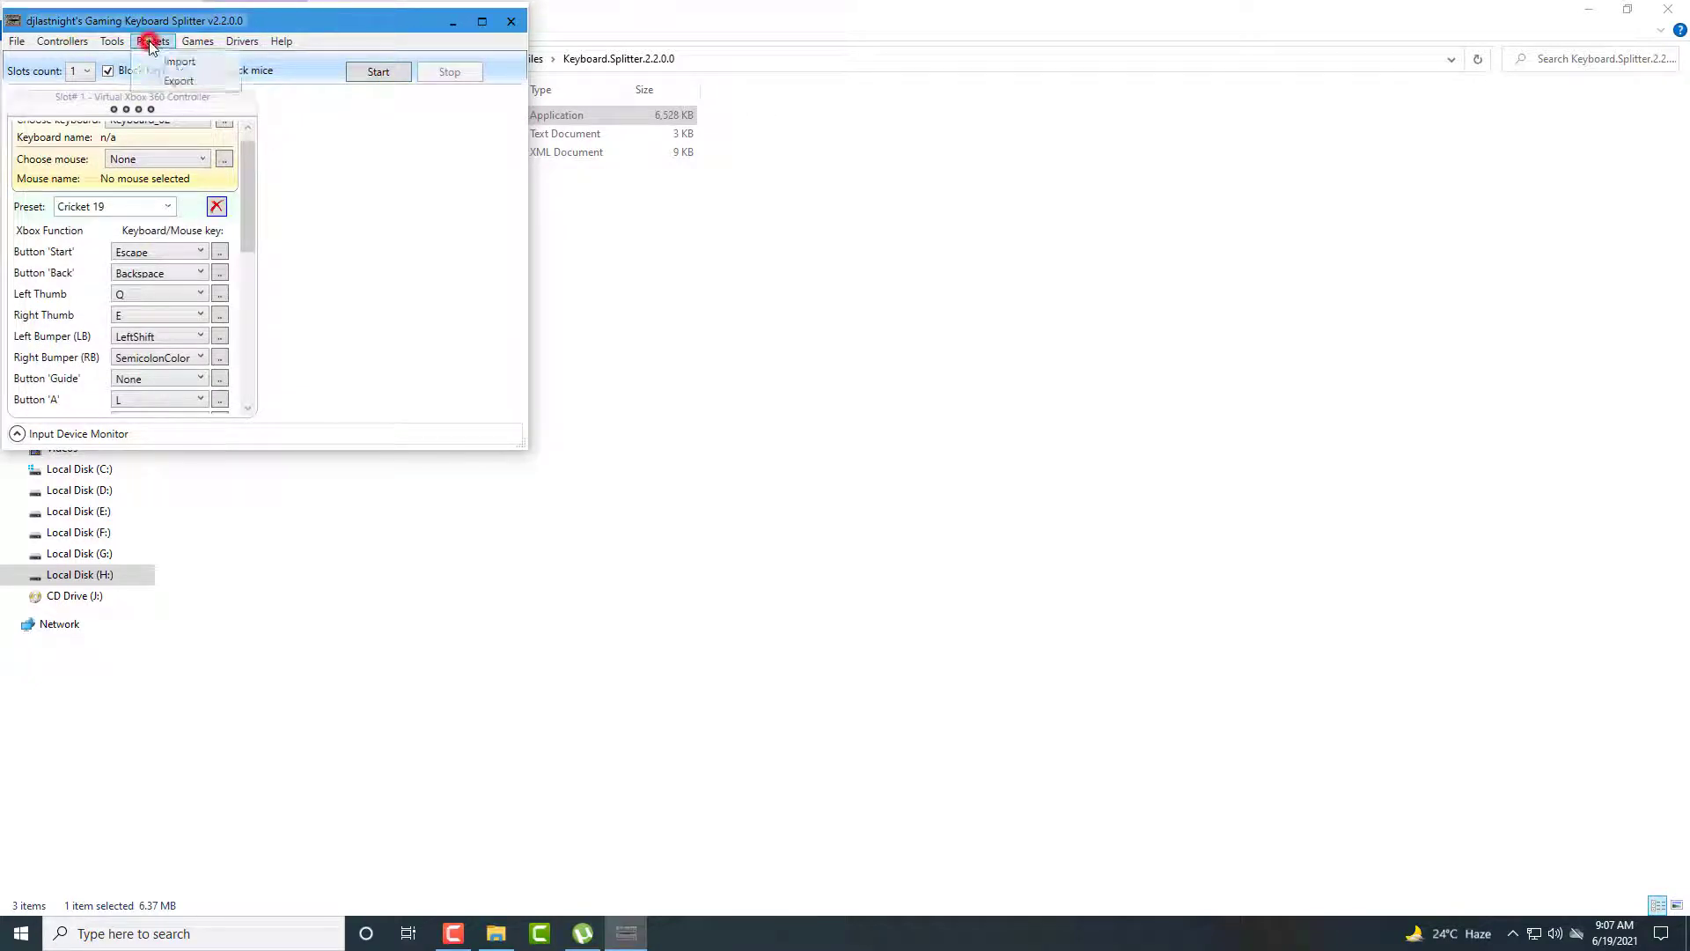
left_click(221, 18)
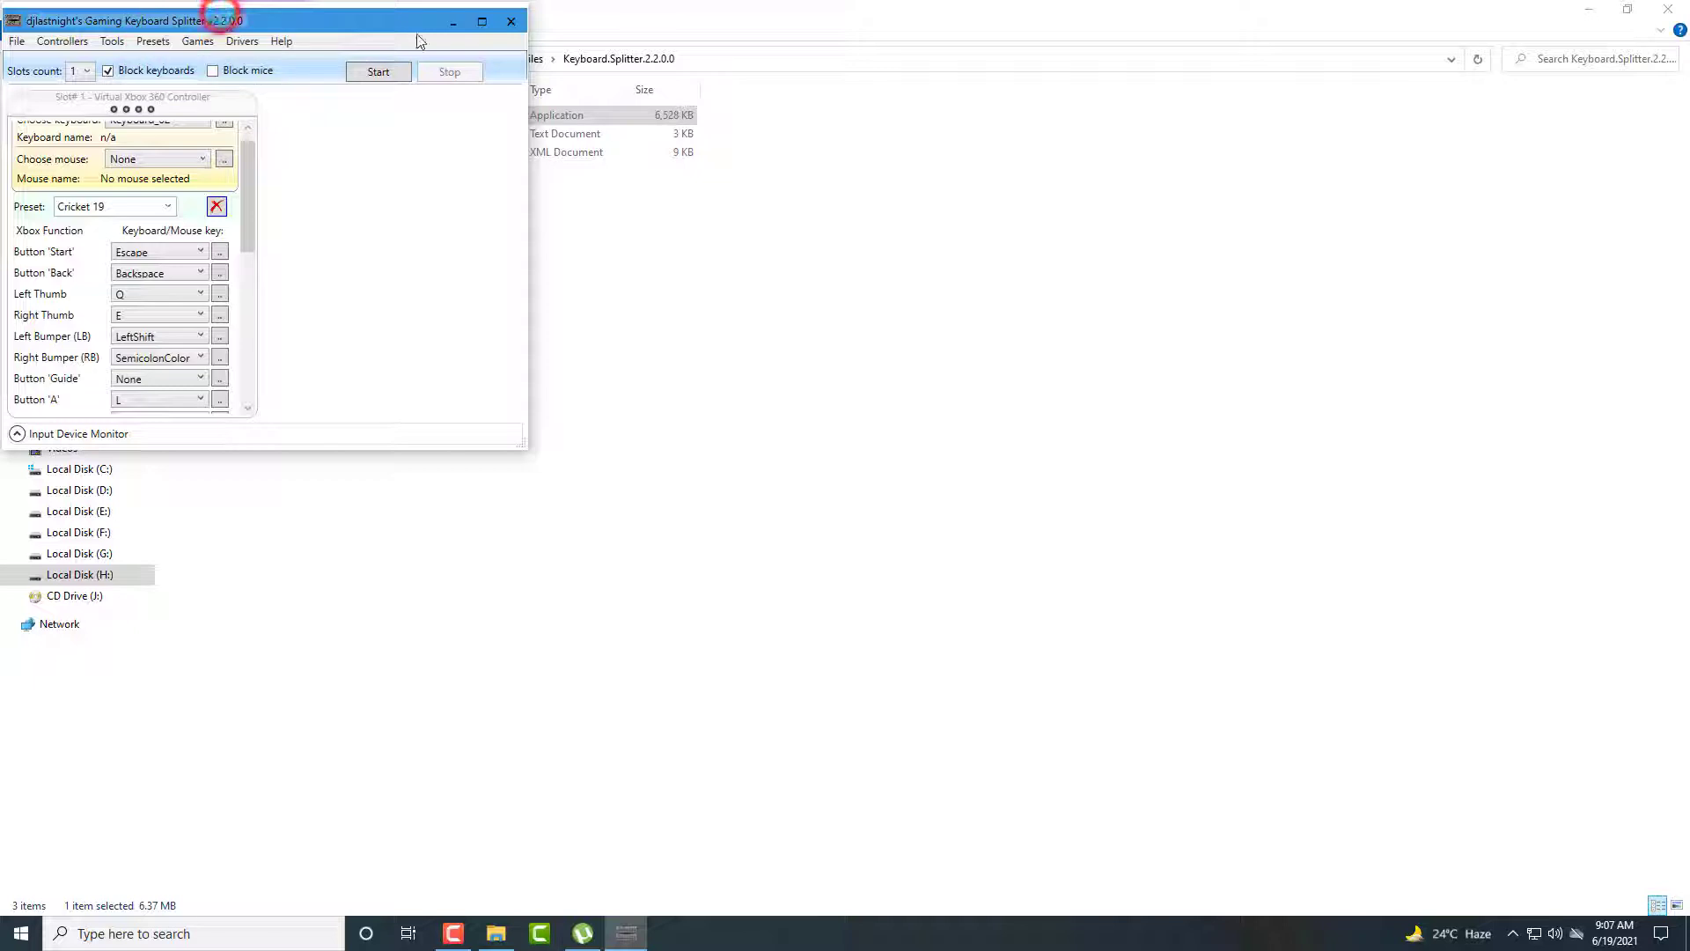
left_click(511, 25)
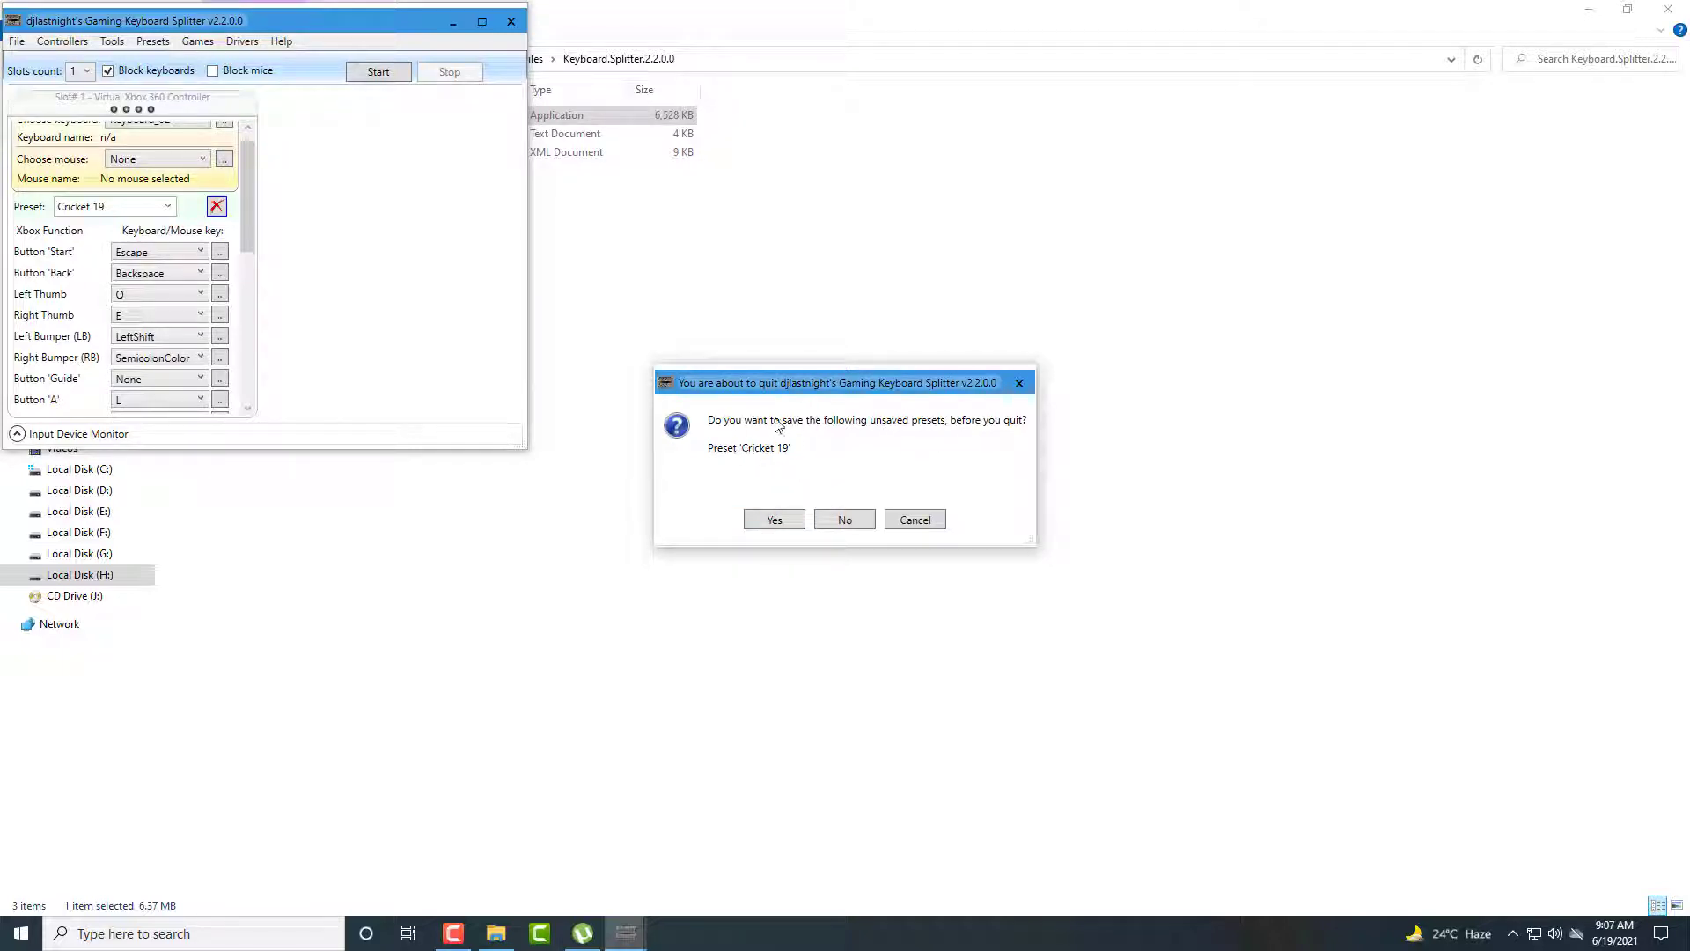
left_click(775, 520)
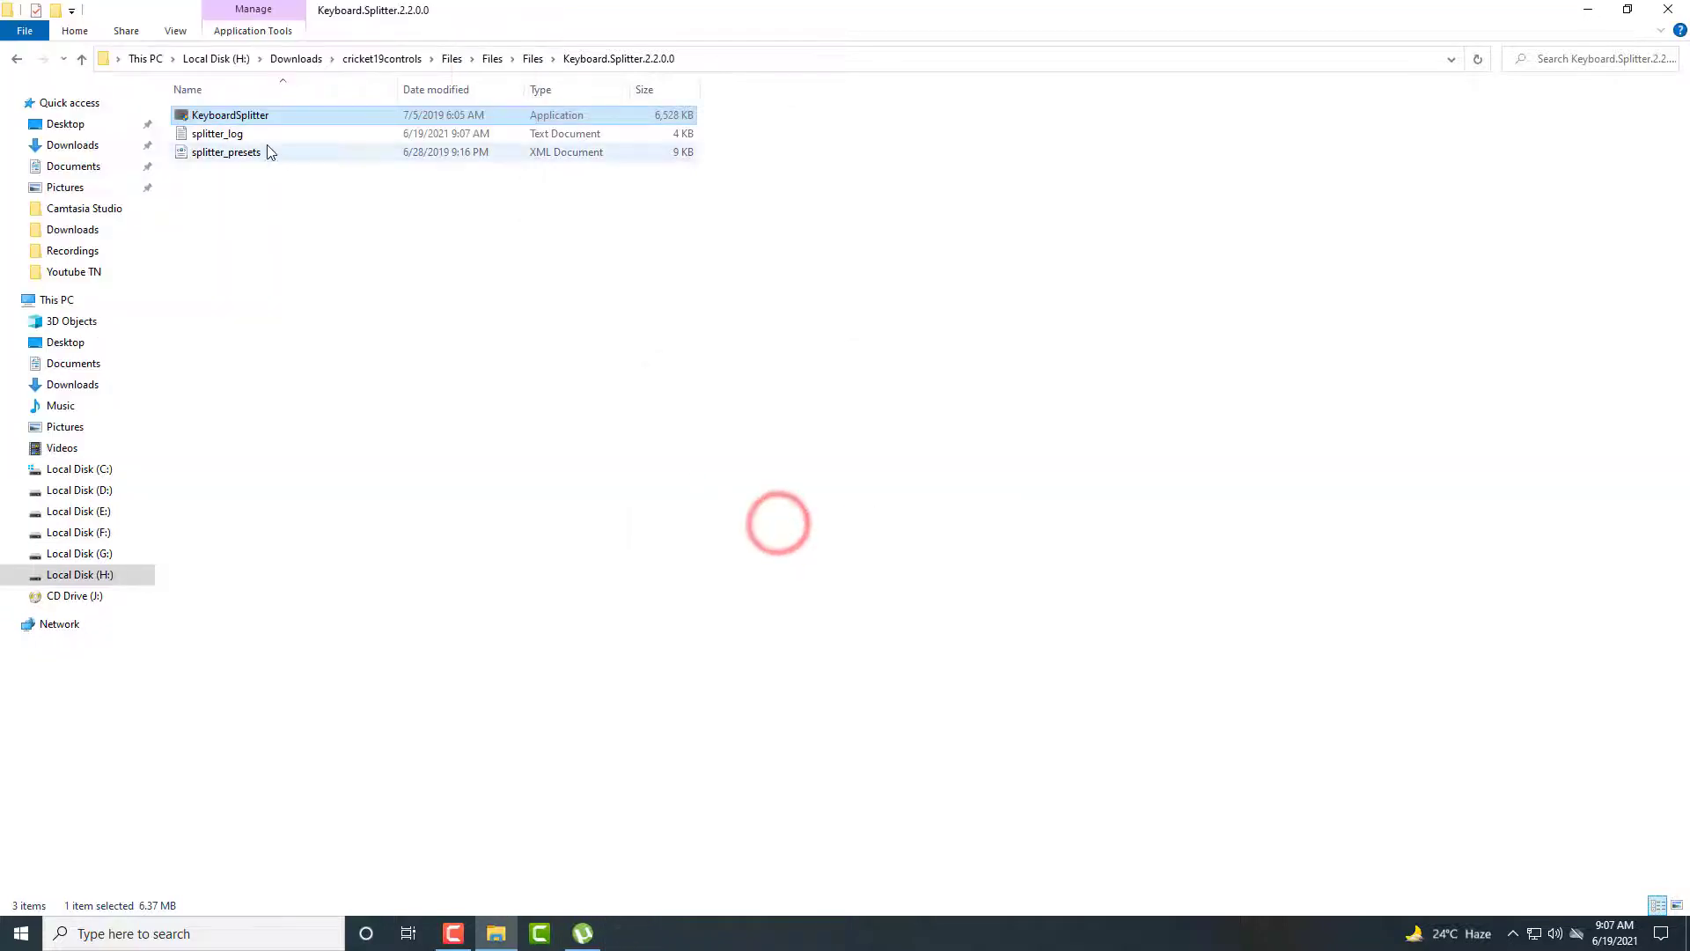
Refresh the Keyboard.Splitter.2.2.0.0 folder and check the saved splitter_presets file
right_click(256, 262)
left_click(331, 336)
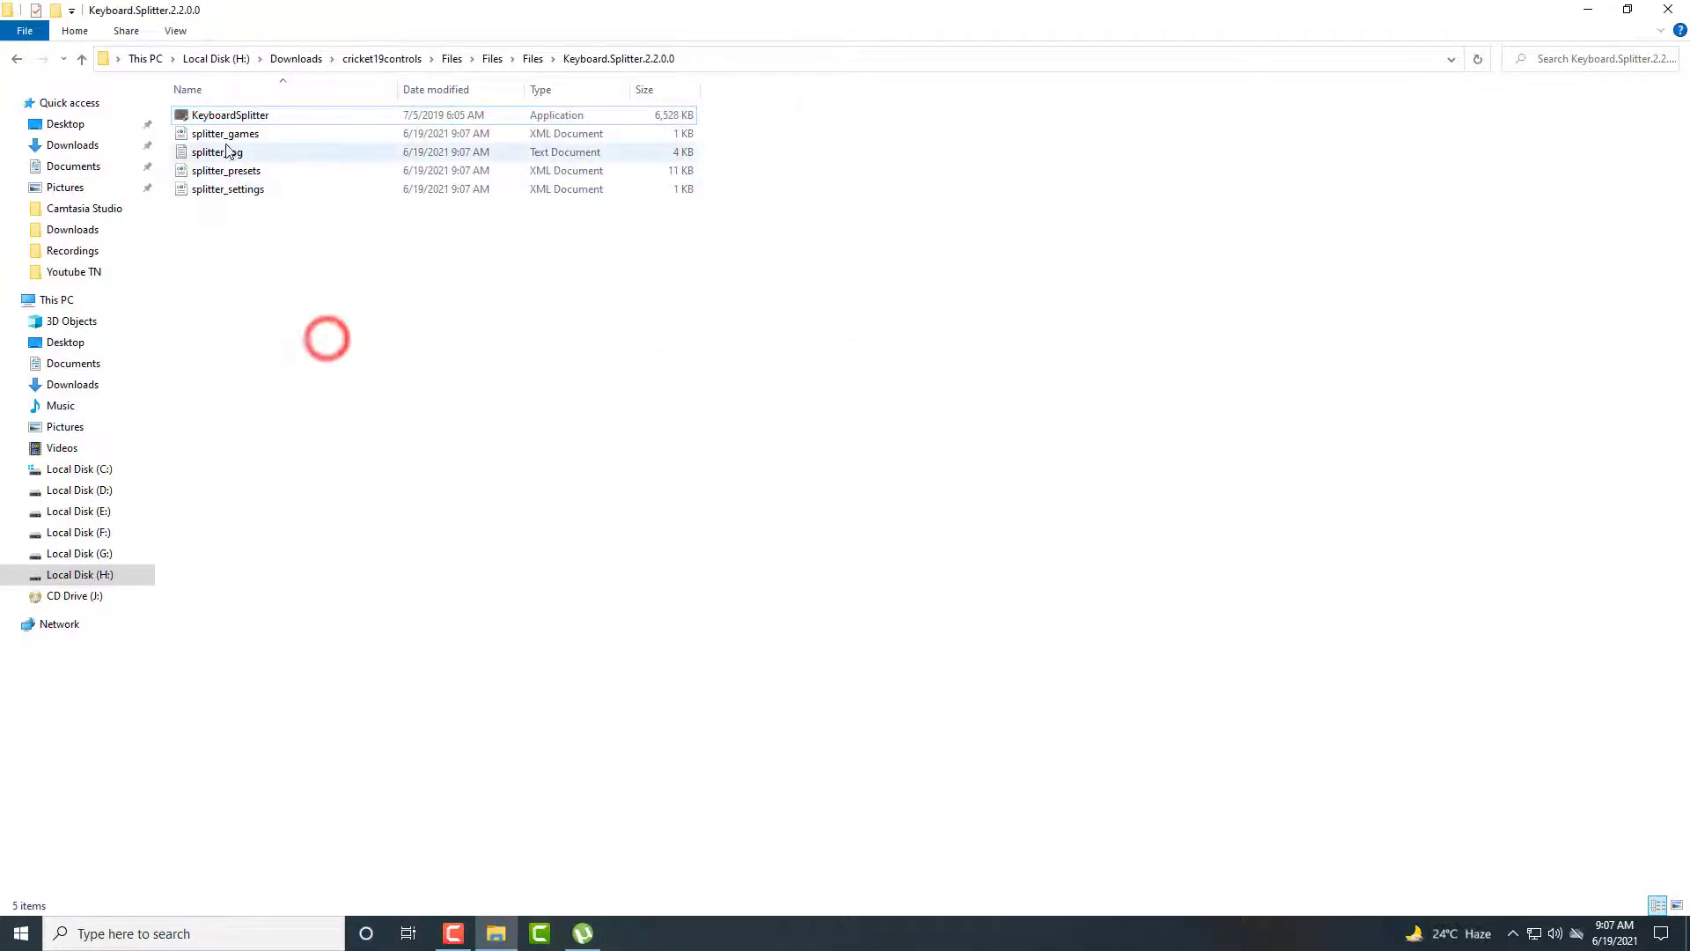
left_click(238, 174)
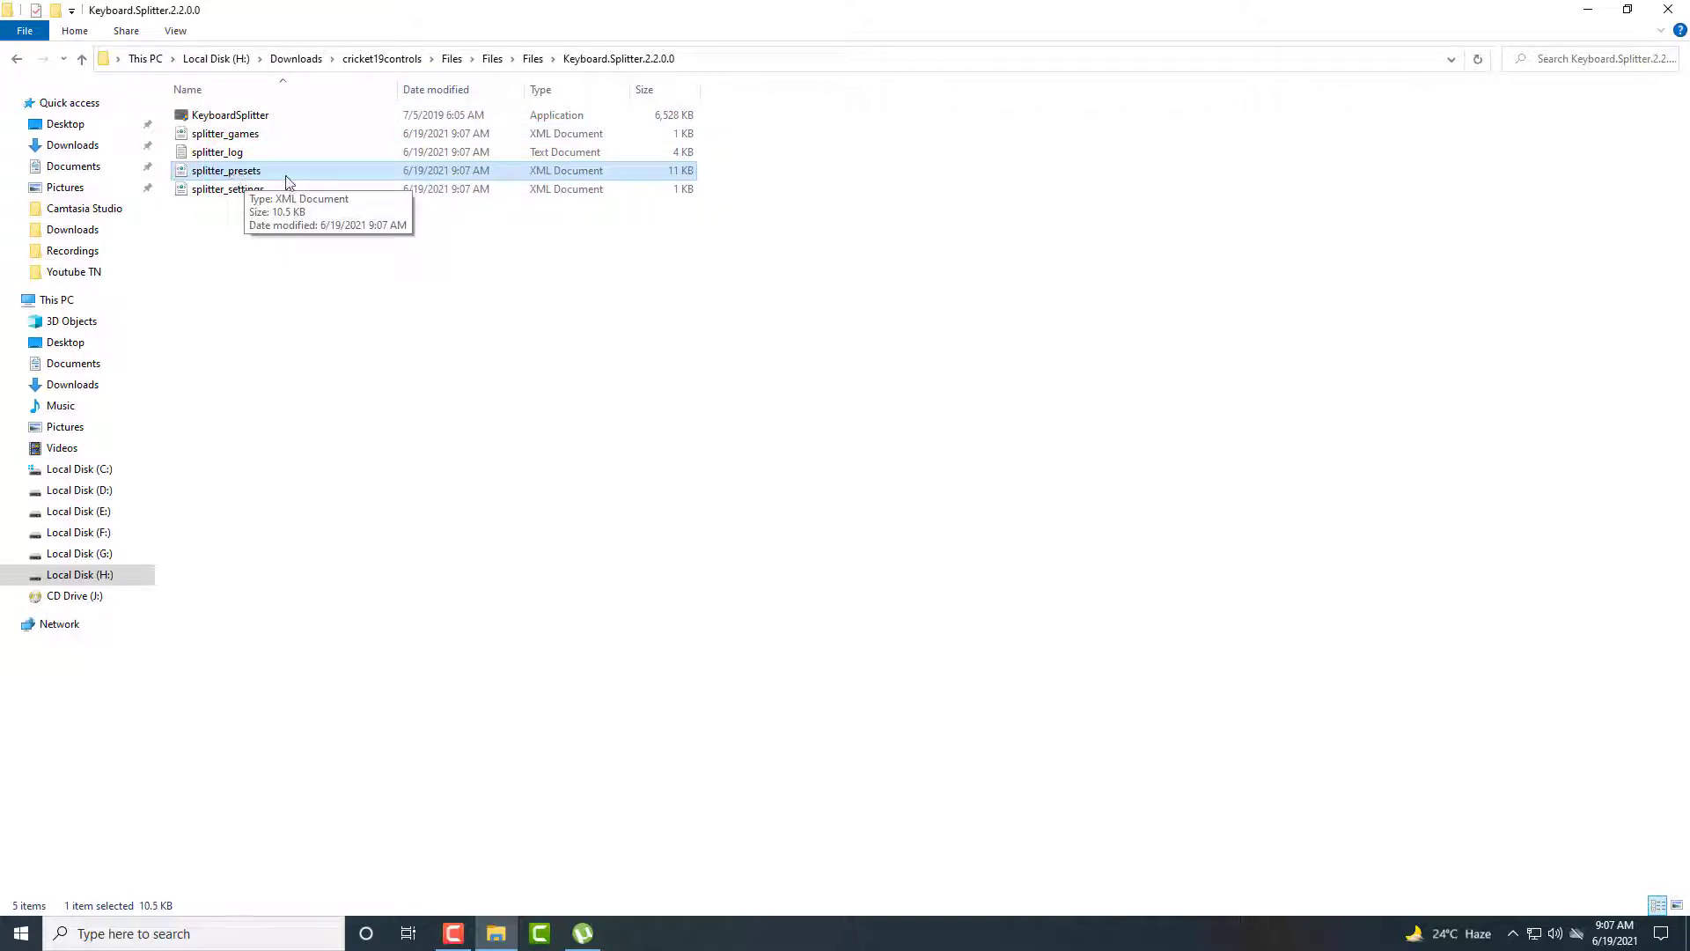
Relaunch KeyboardSplitter with permission to make changes and set the slots count to 1
double_click(225, 116)
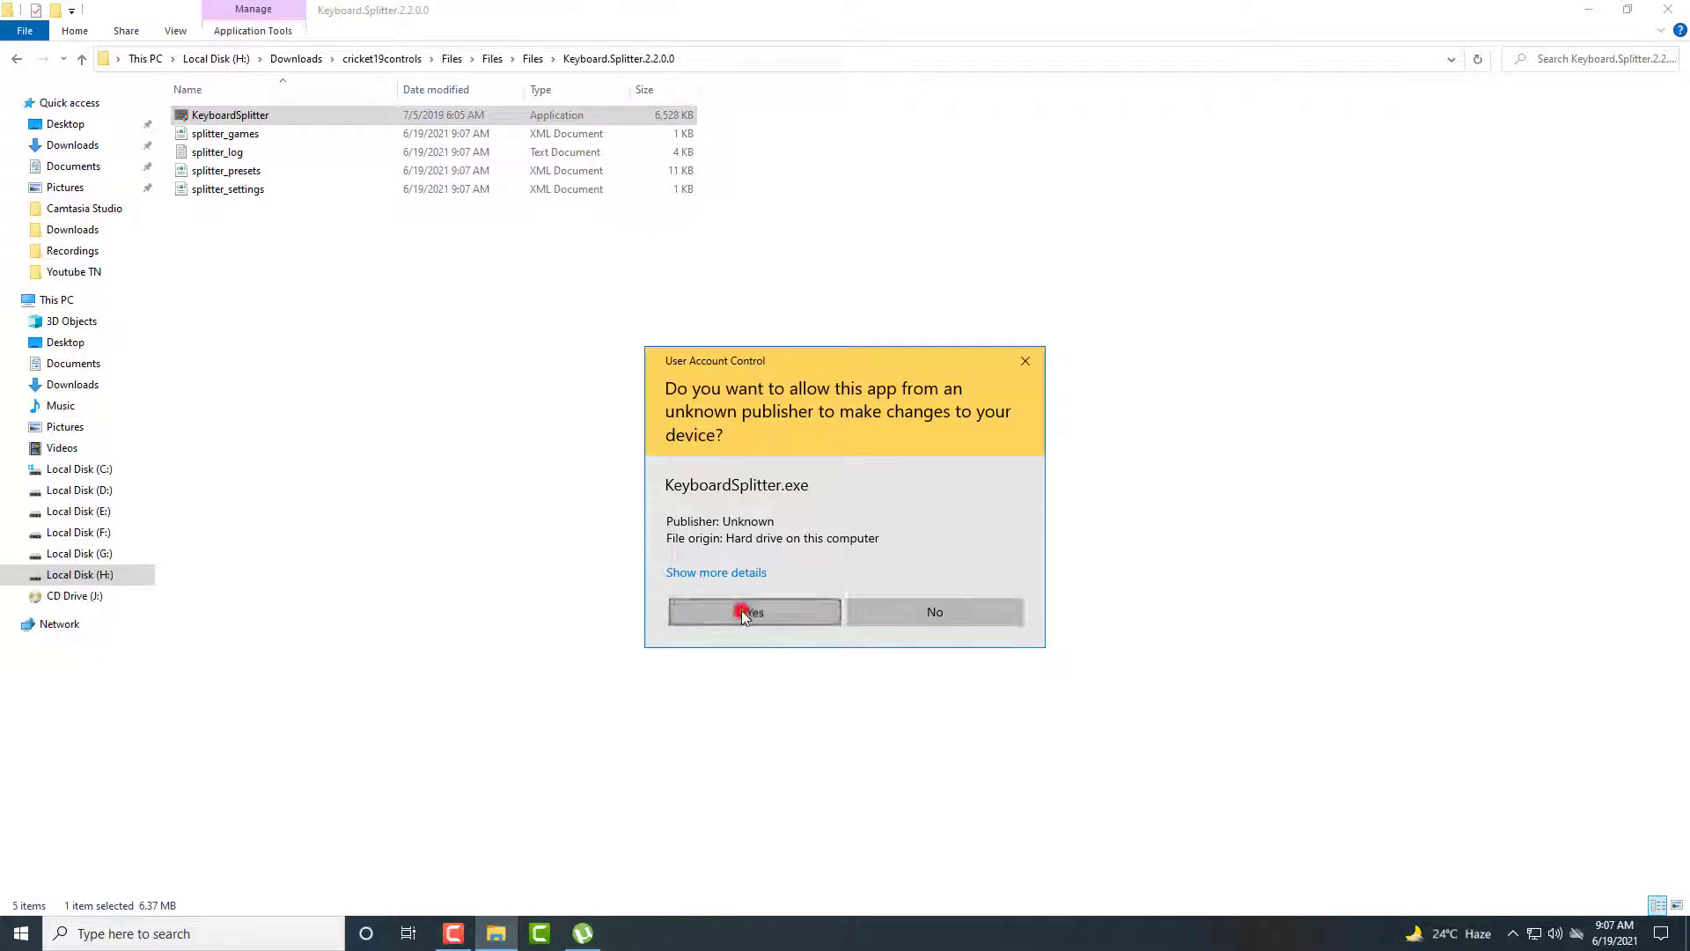
left_click(746, 612)
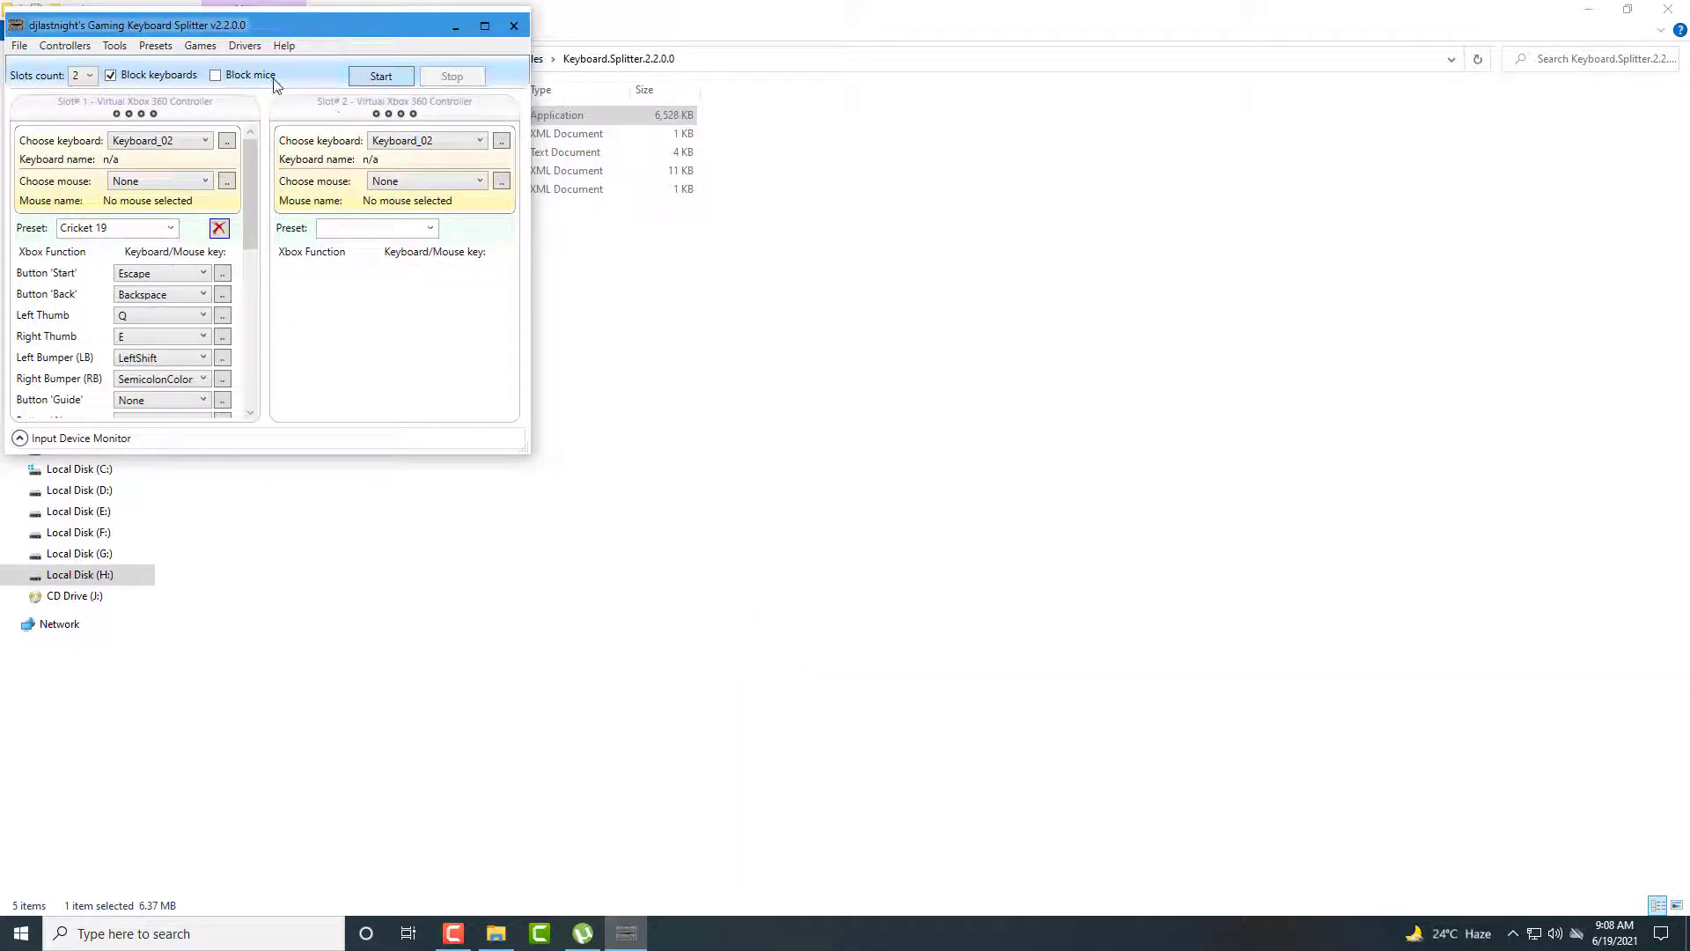
left_click(76, 99)
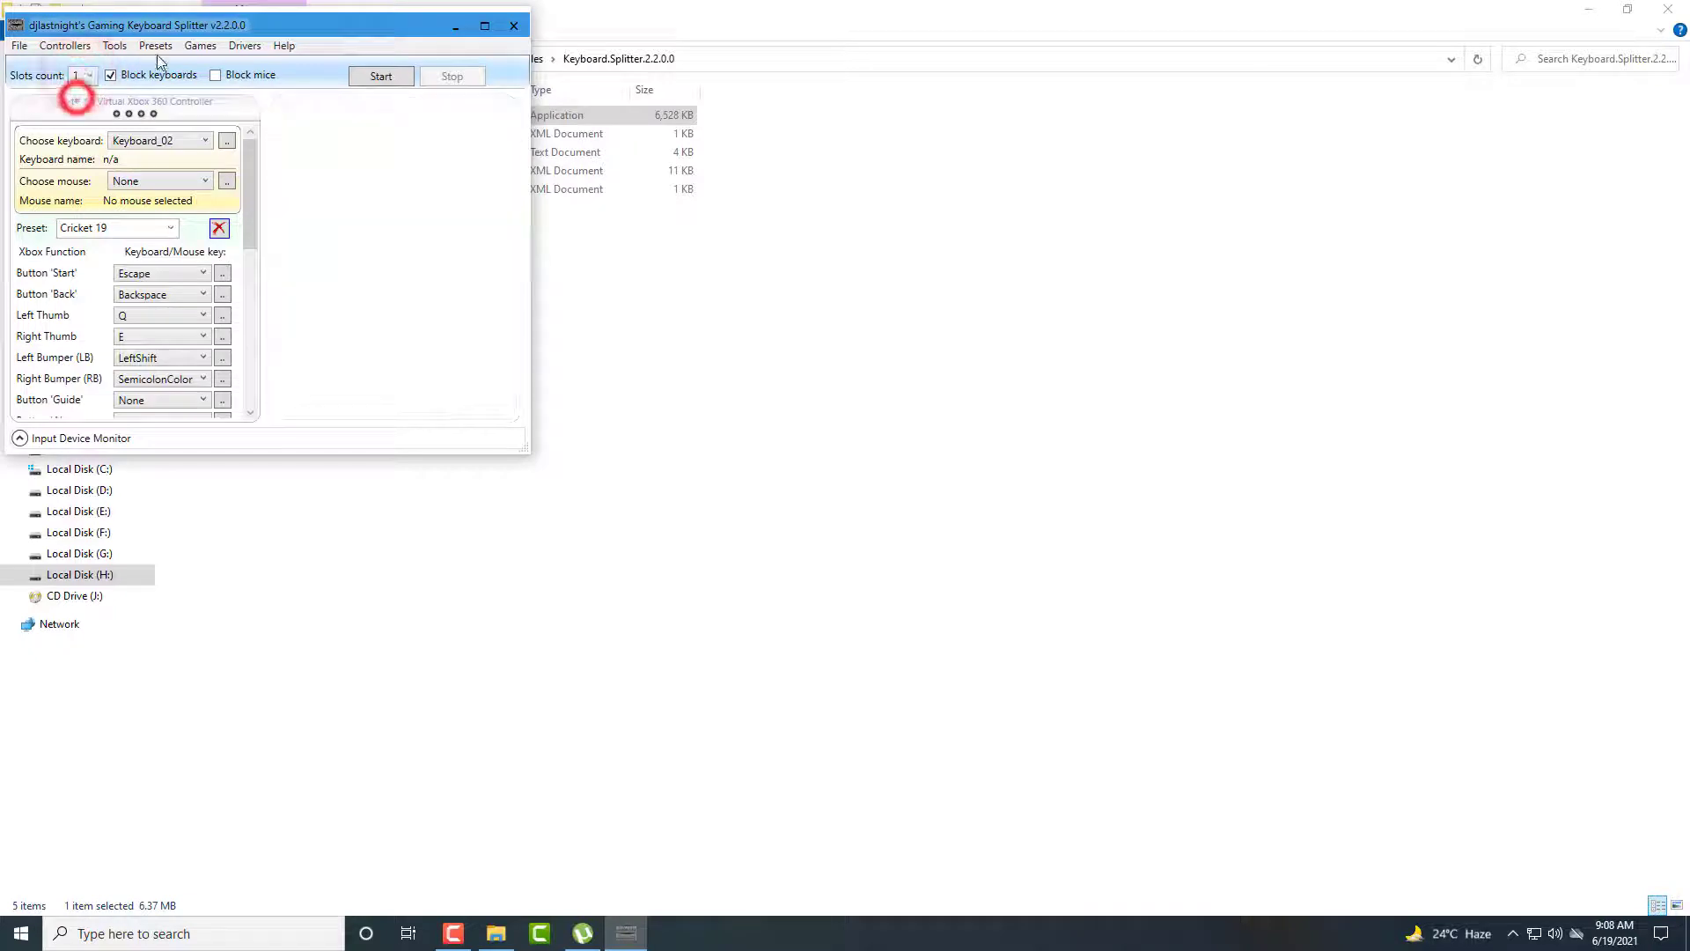
Import the preset file from the Preset folder, overwriting the existing presets, and select the Cricket 19 preset for slot 1
left_click(155, 46)
left_click(179, 64)
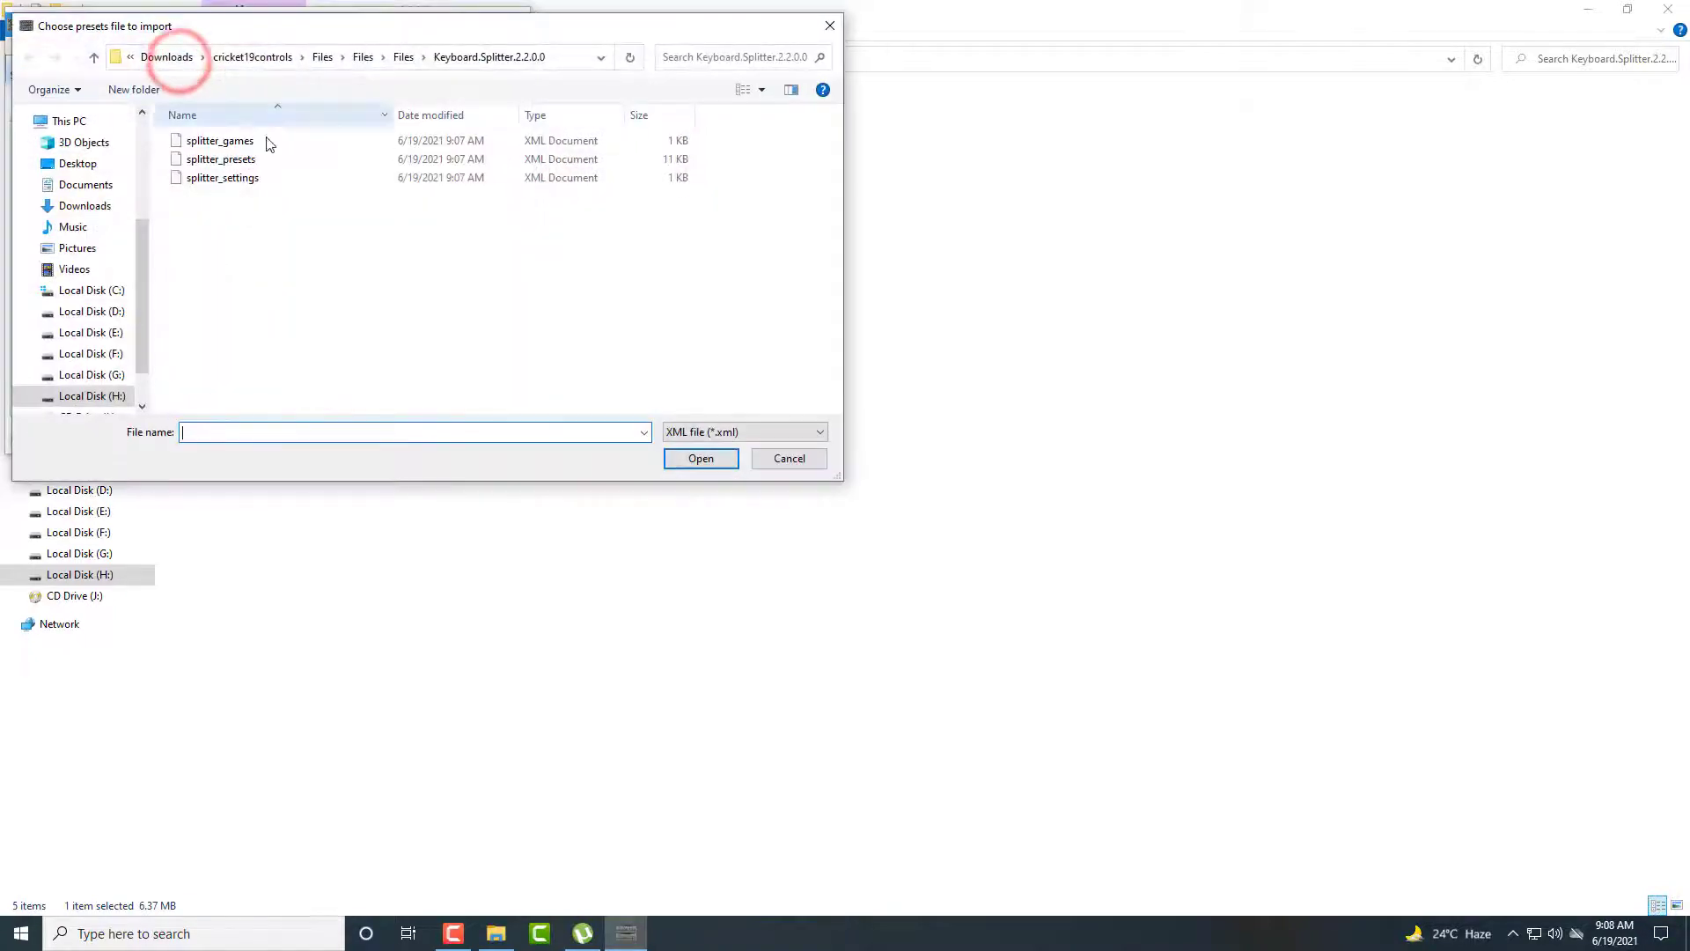
left_click(398, 58)
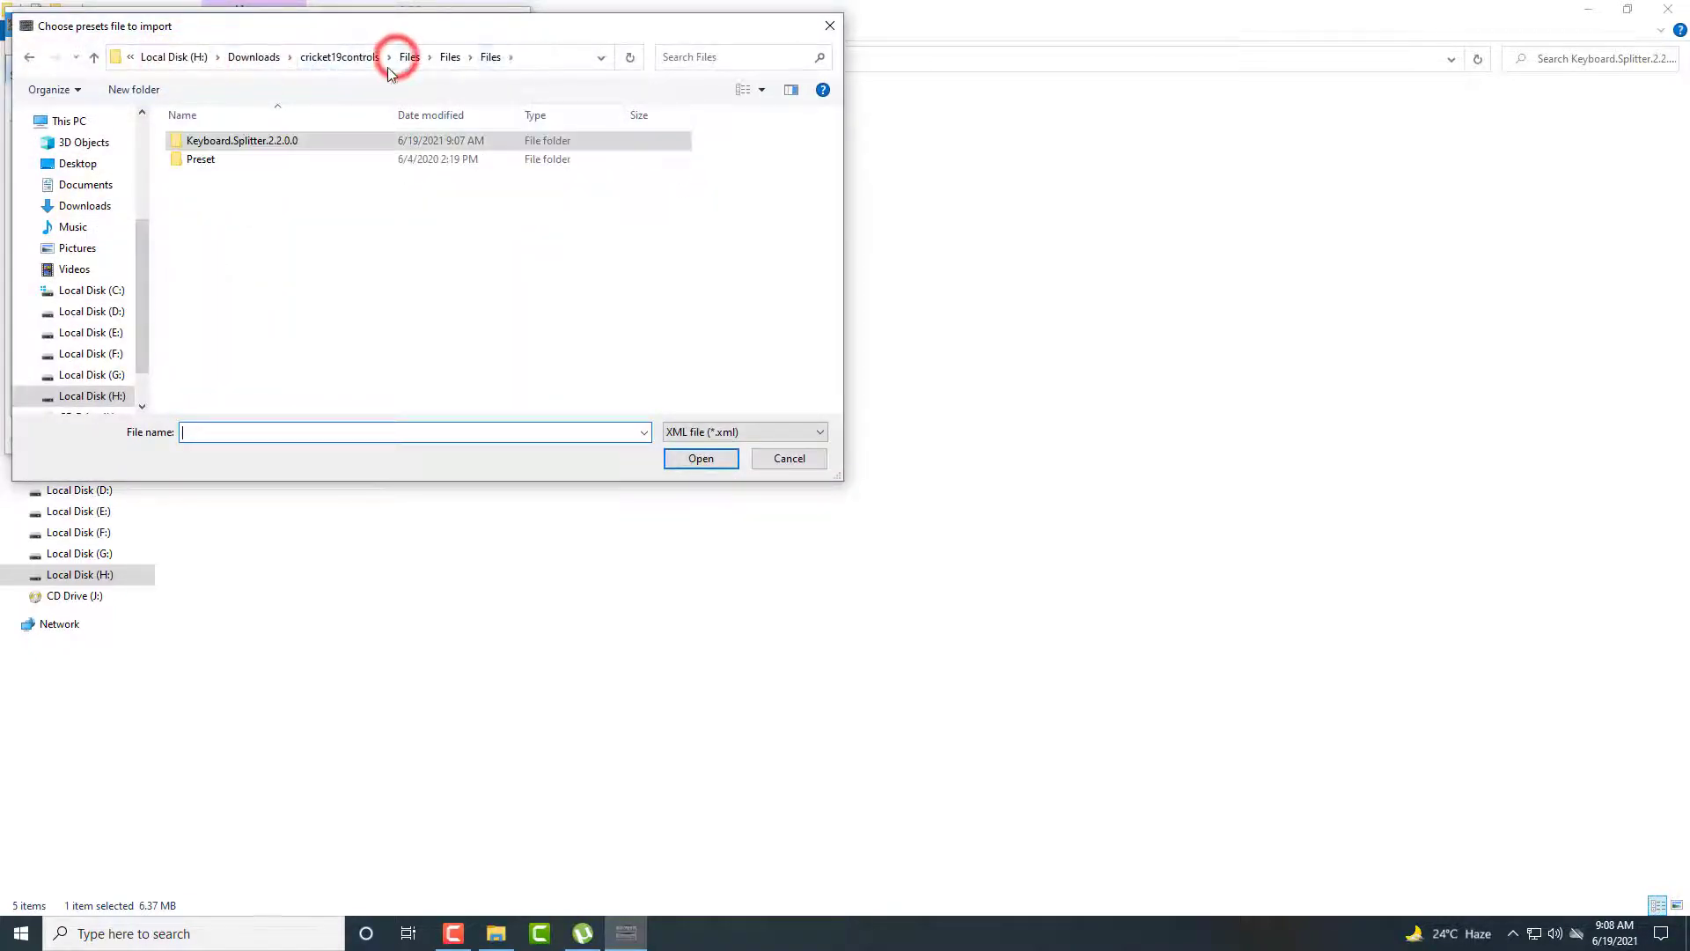
double_click(205, 141)
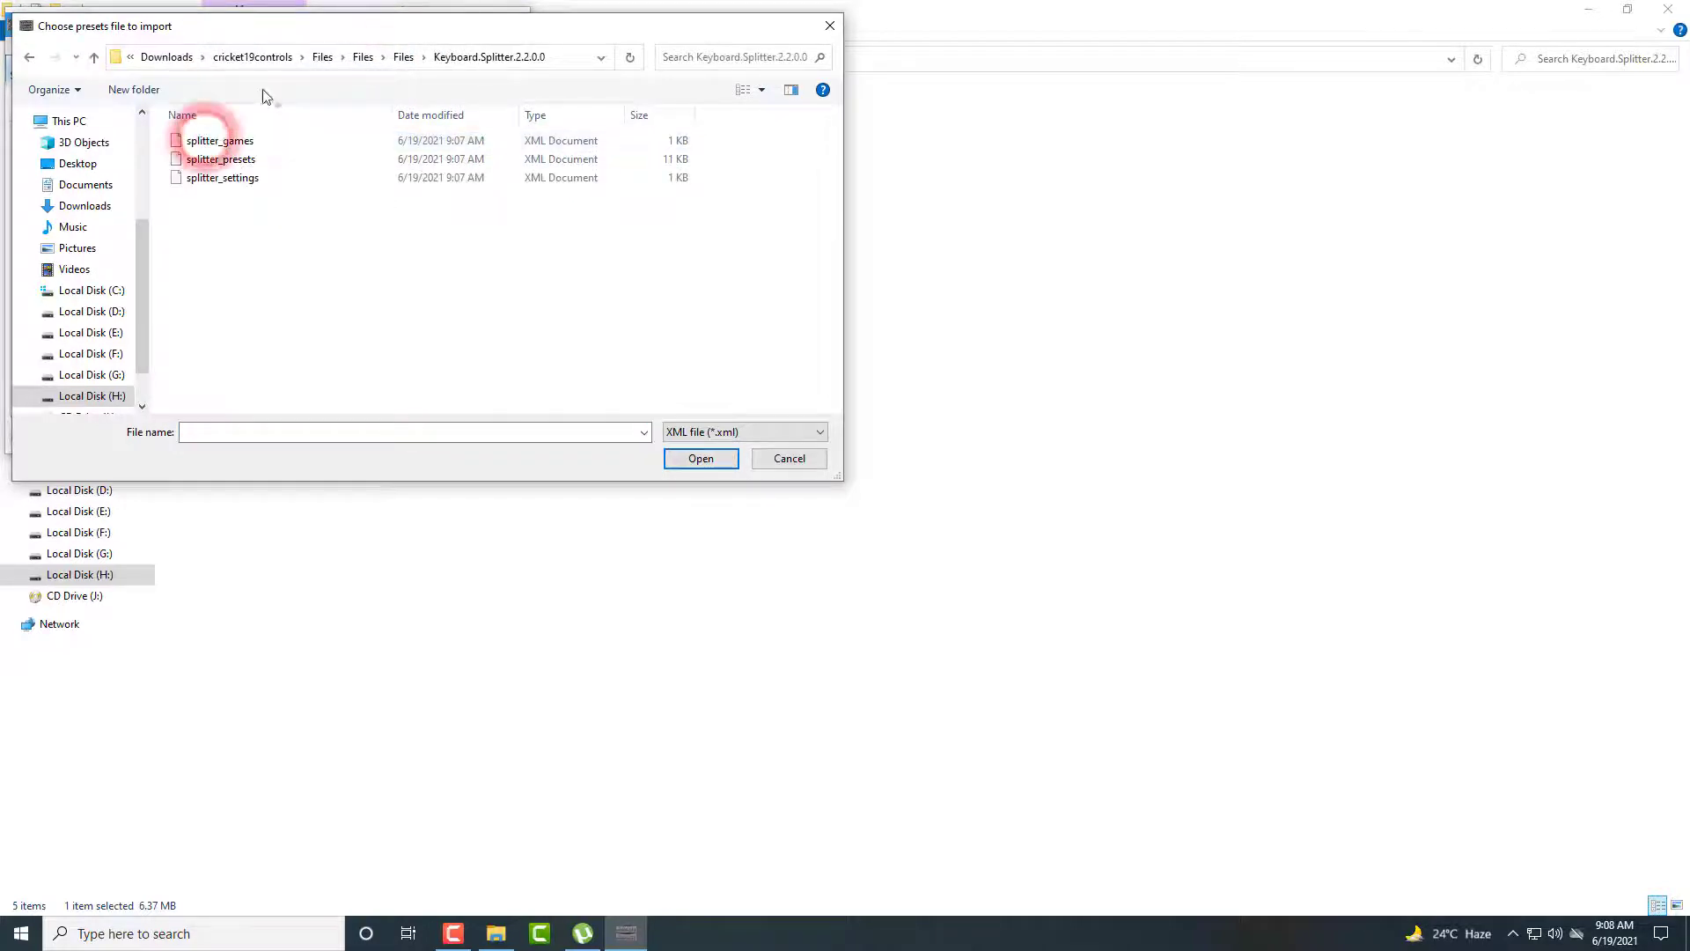
left_click(405, 57)
left_click(211, 161)
double_click(207, 159)
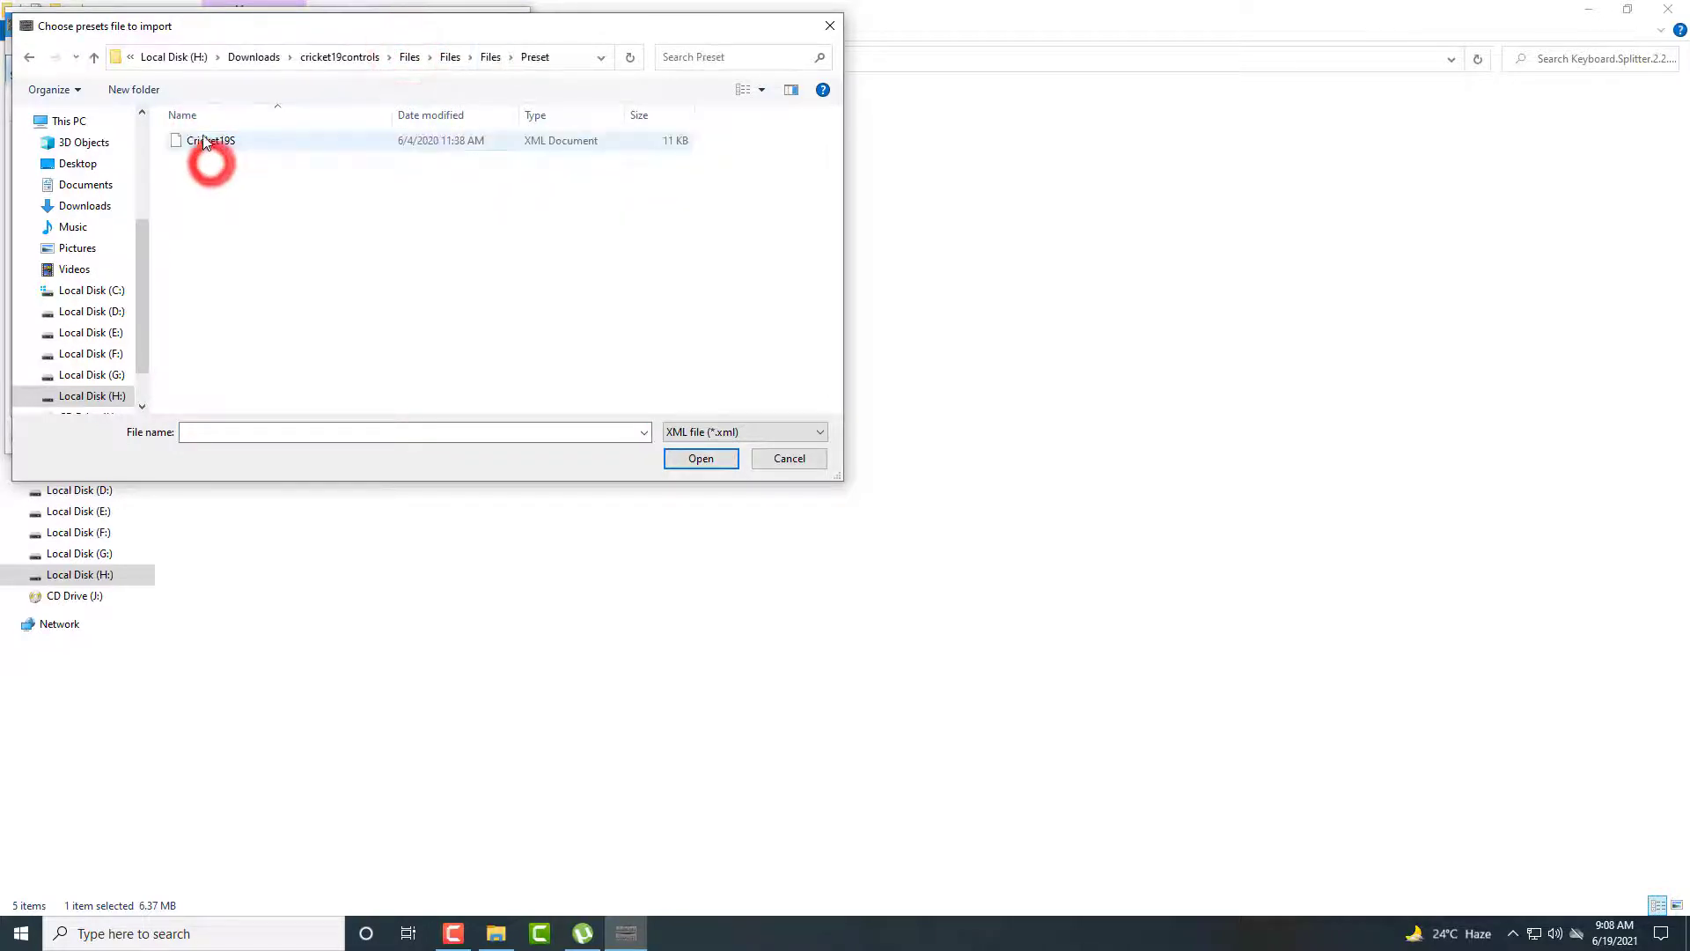
double_click(208, 143)
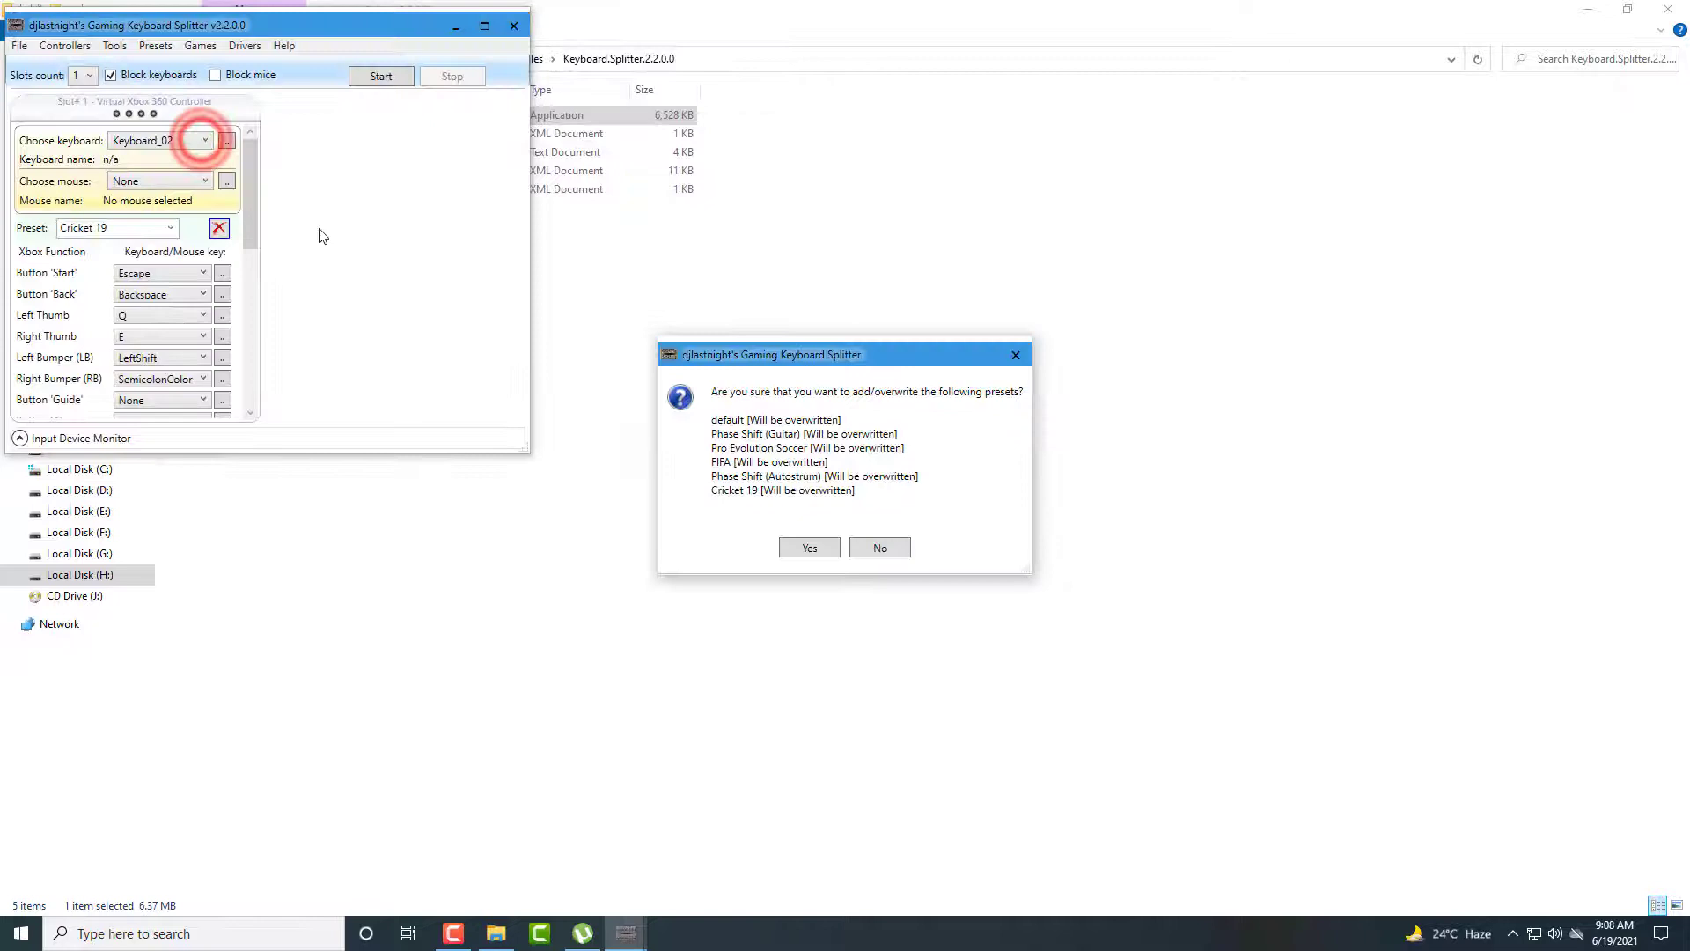
left_click(817, 547)
left_click(171, 228)
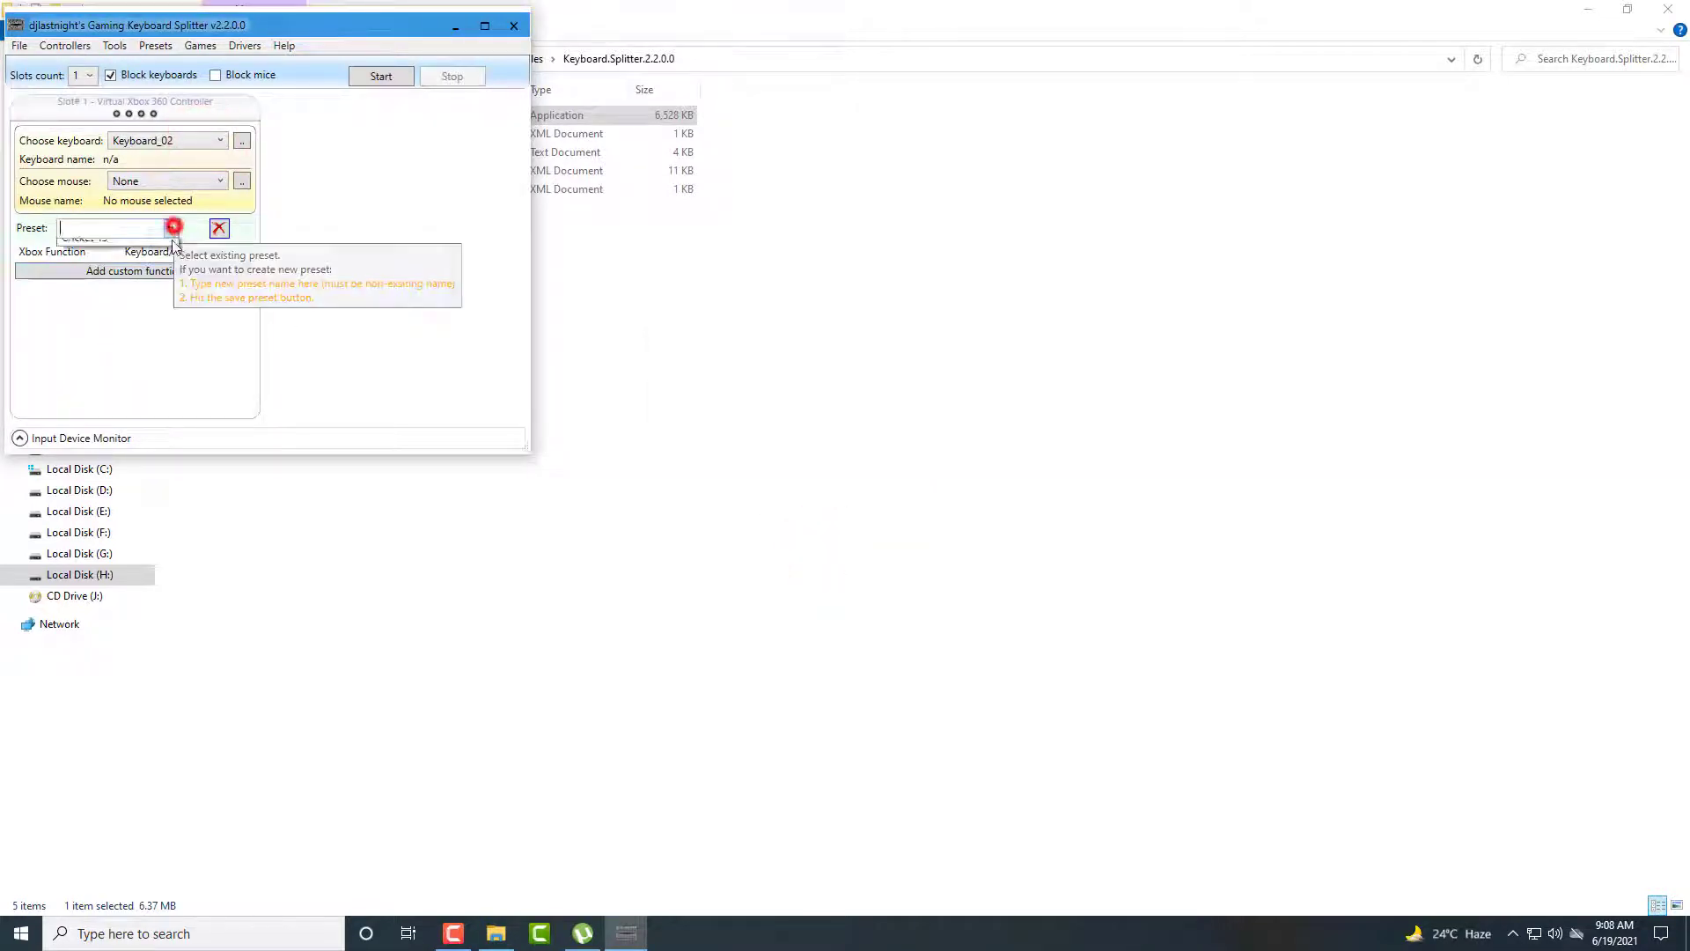
left_click(113, 333)
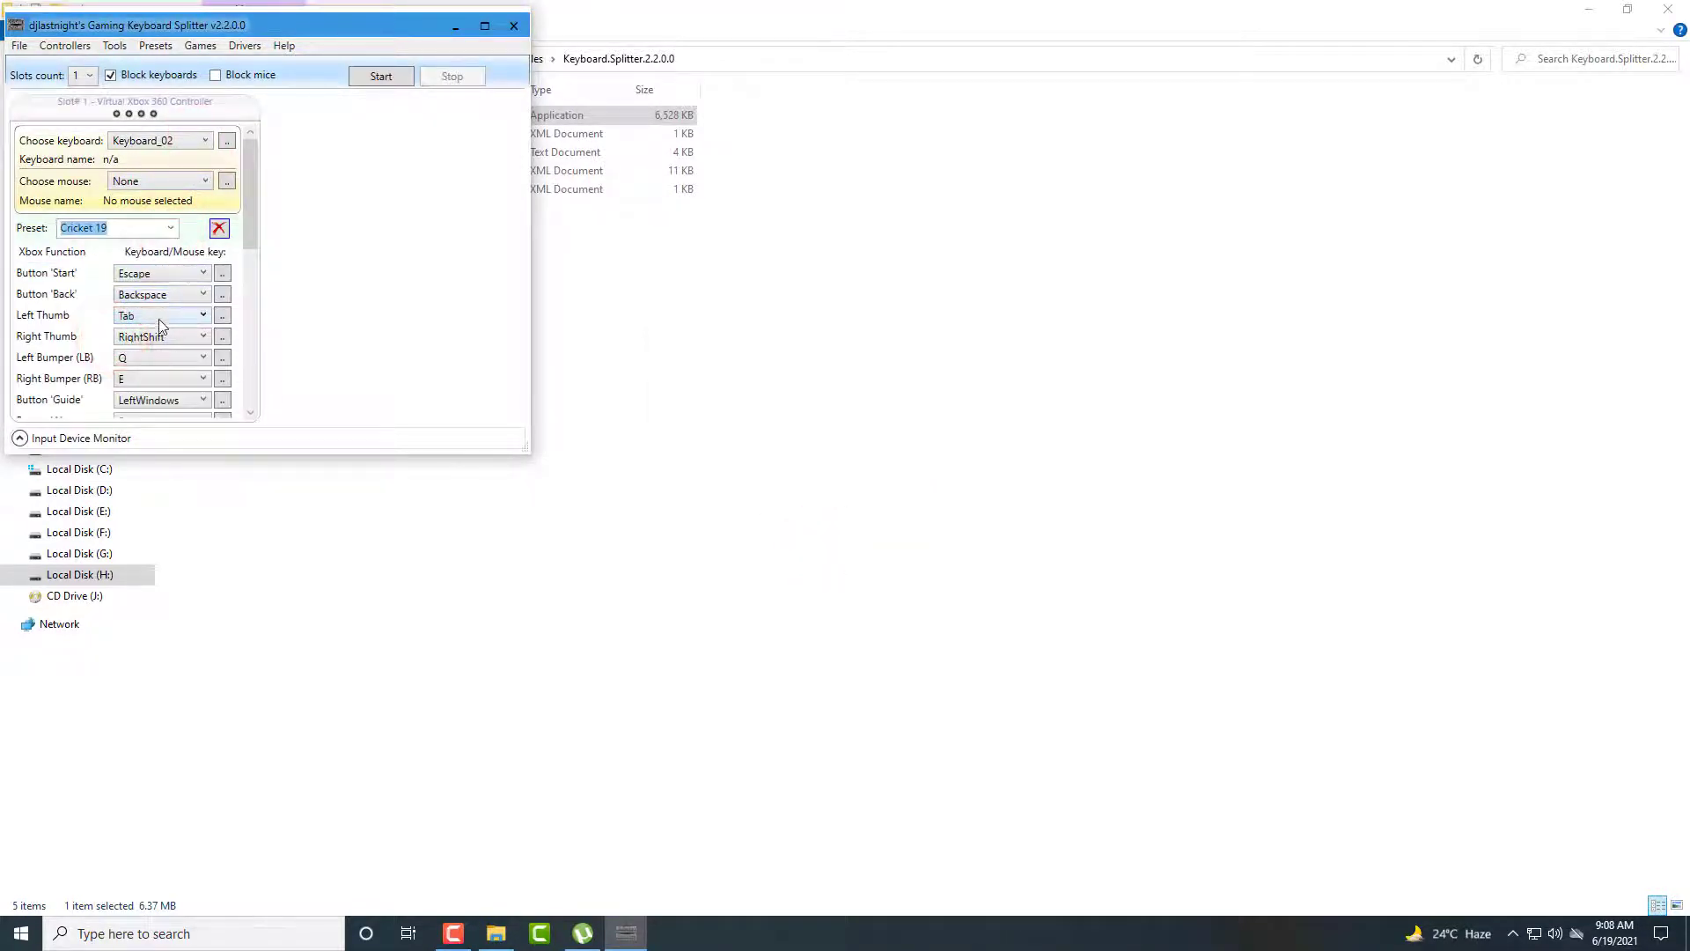
Choose Keyboard_02 for slot 1 and import splitter_presets from the Keyboard.Splitter.2.2.0.0 folder, overwriting the existing presets
left_click(151, 143)
left_click(146, 193)
left_click(155, 45)
left_click(182, 63)
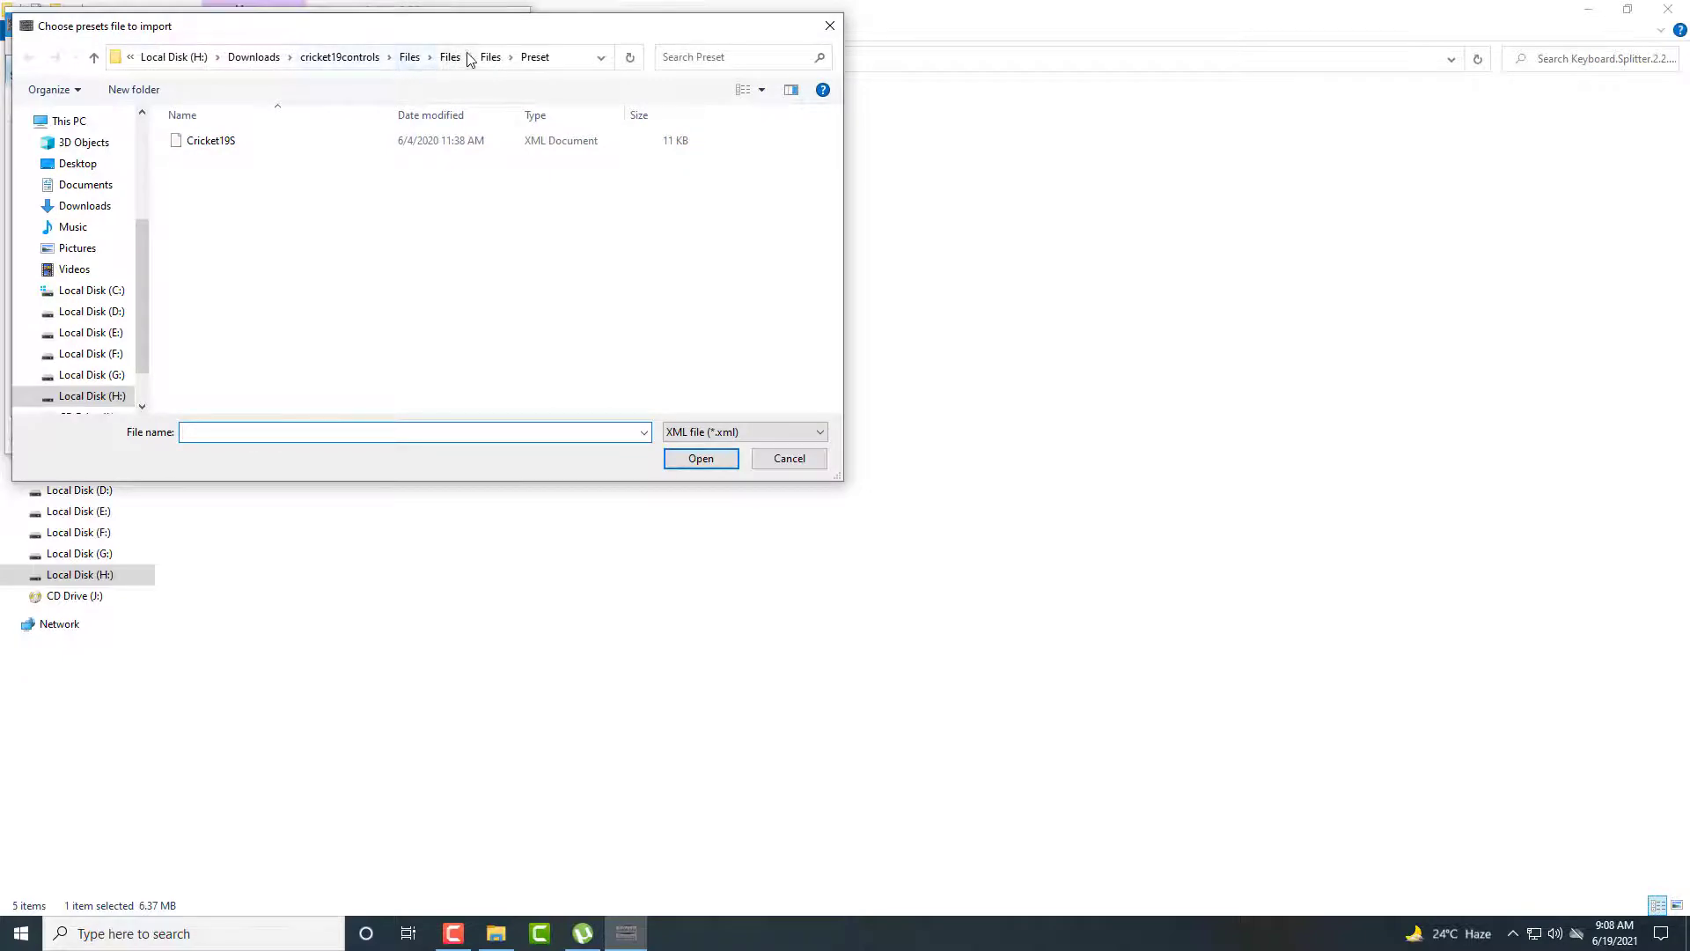
left_click(491, 58)
double_click(216, 139)
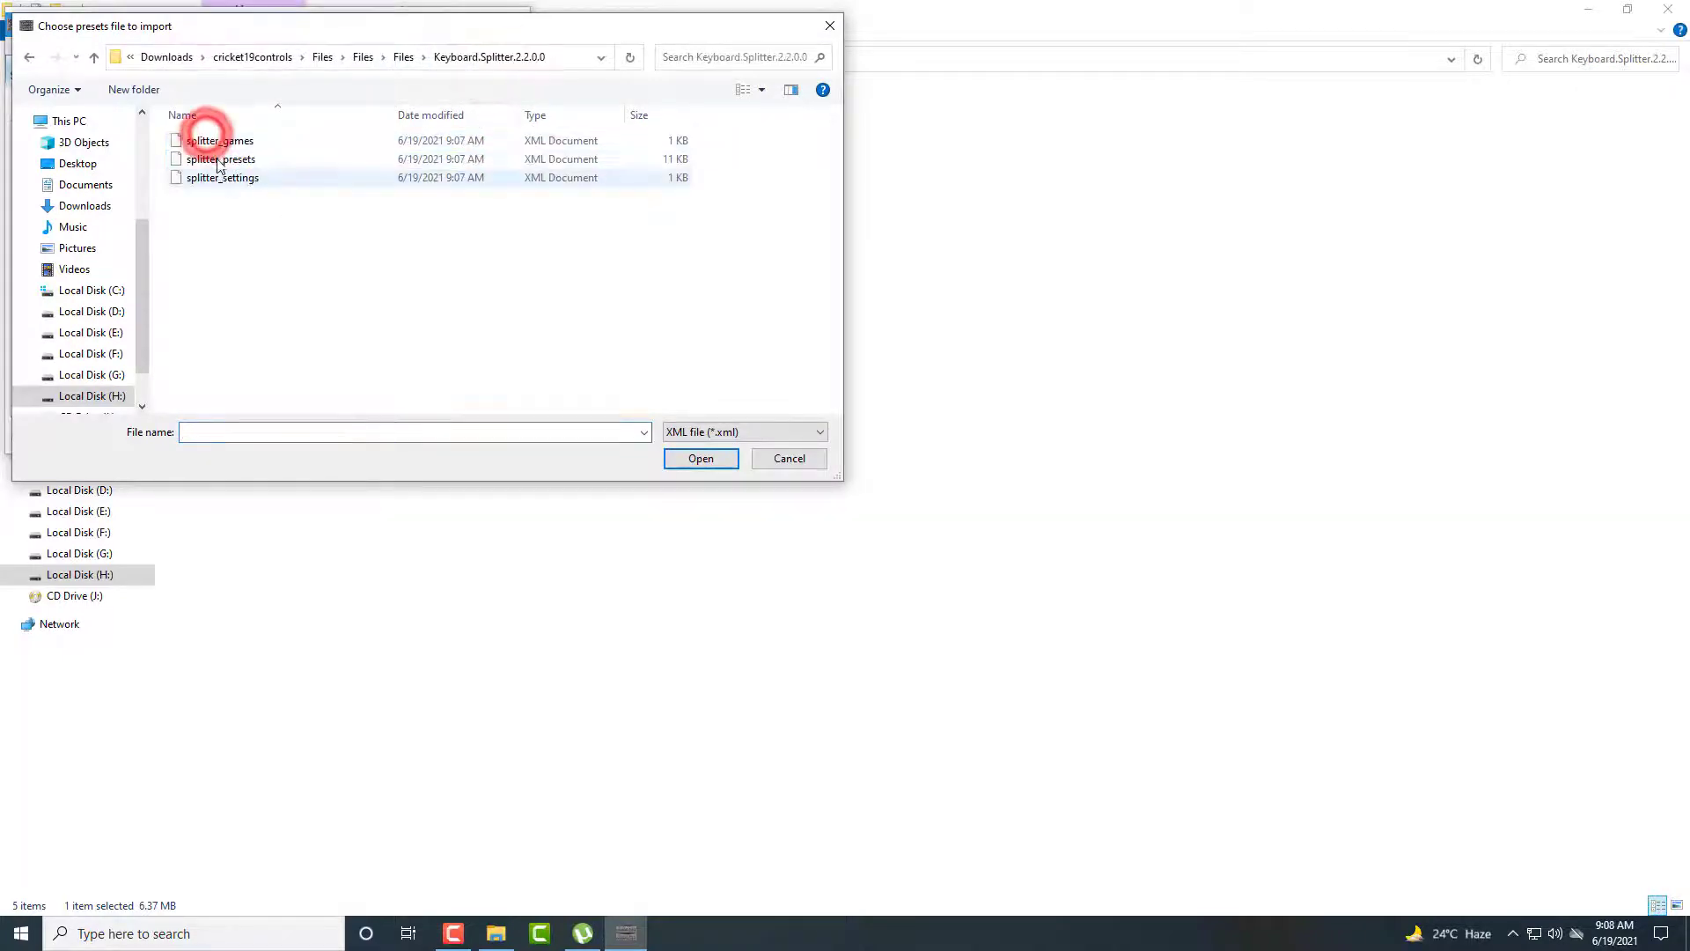
left_click(219, 162)
left_click(219, 163)
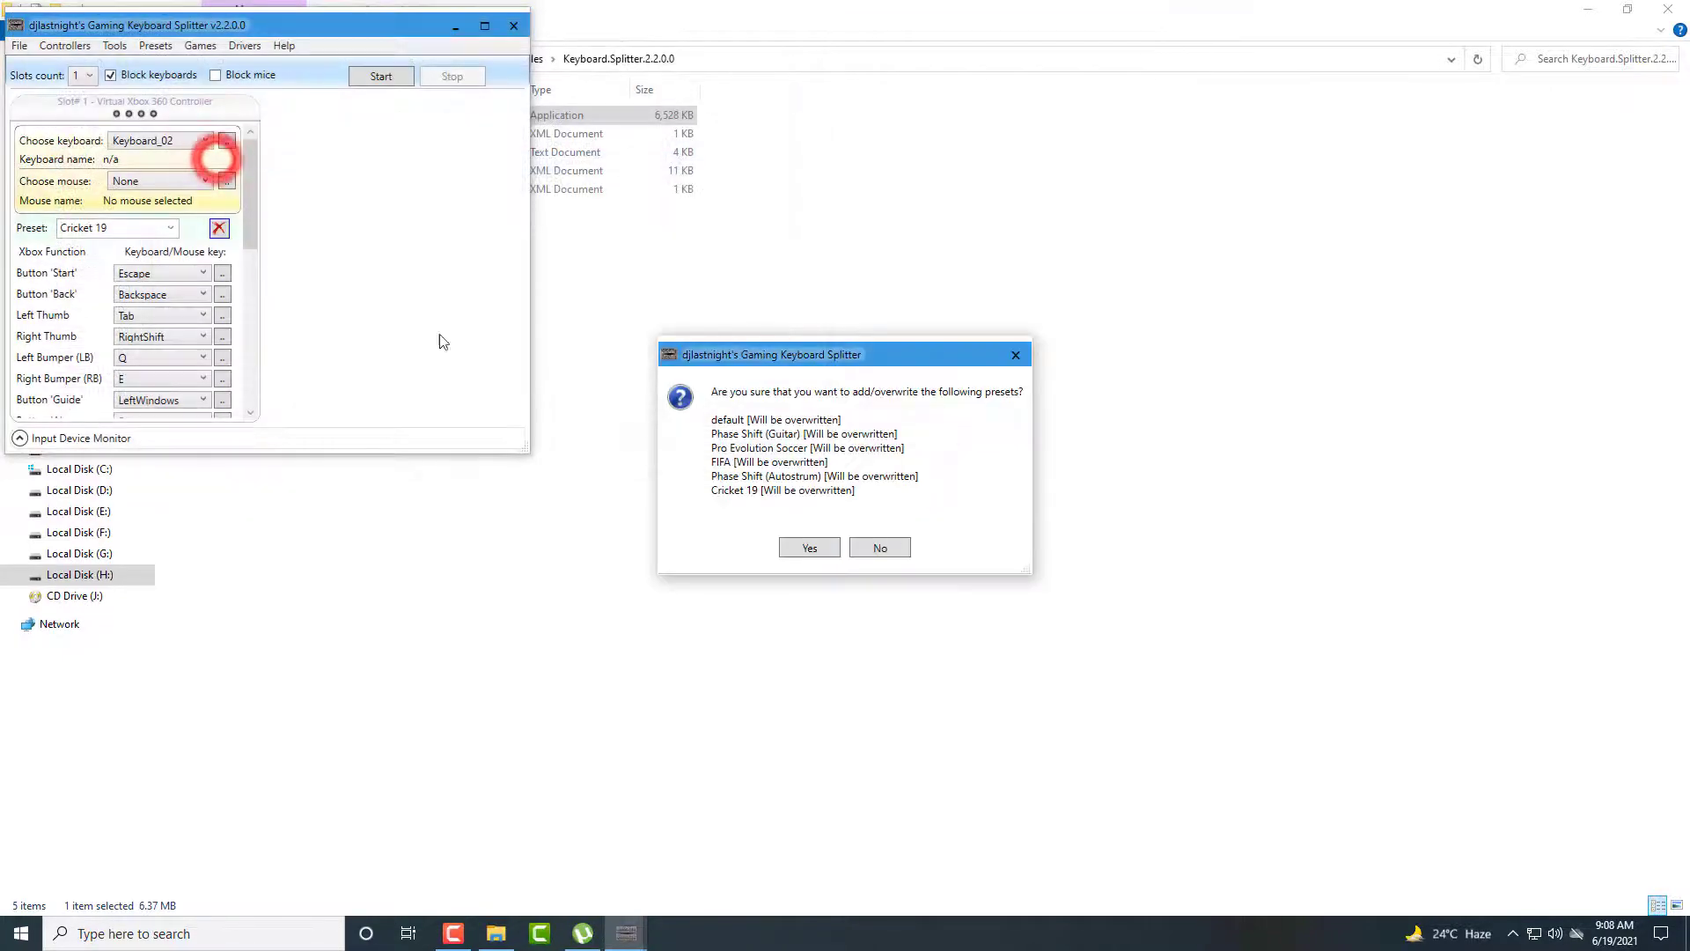
left_click(810, 550)
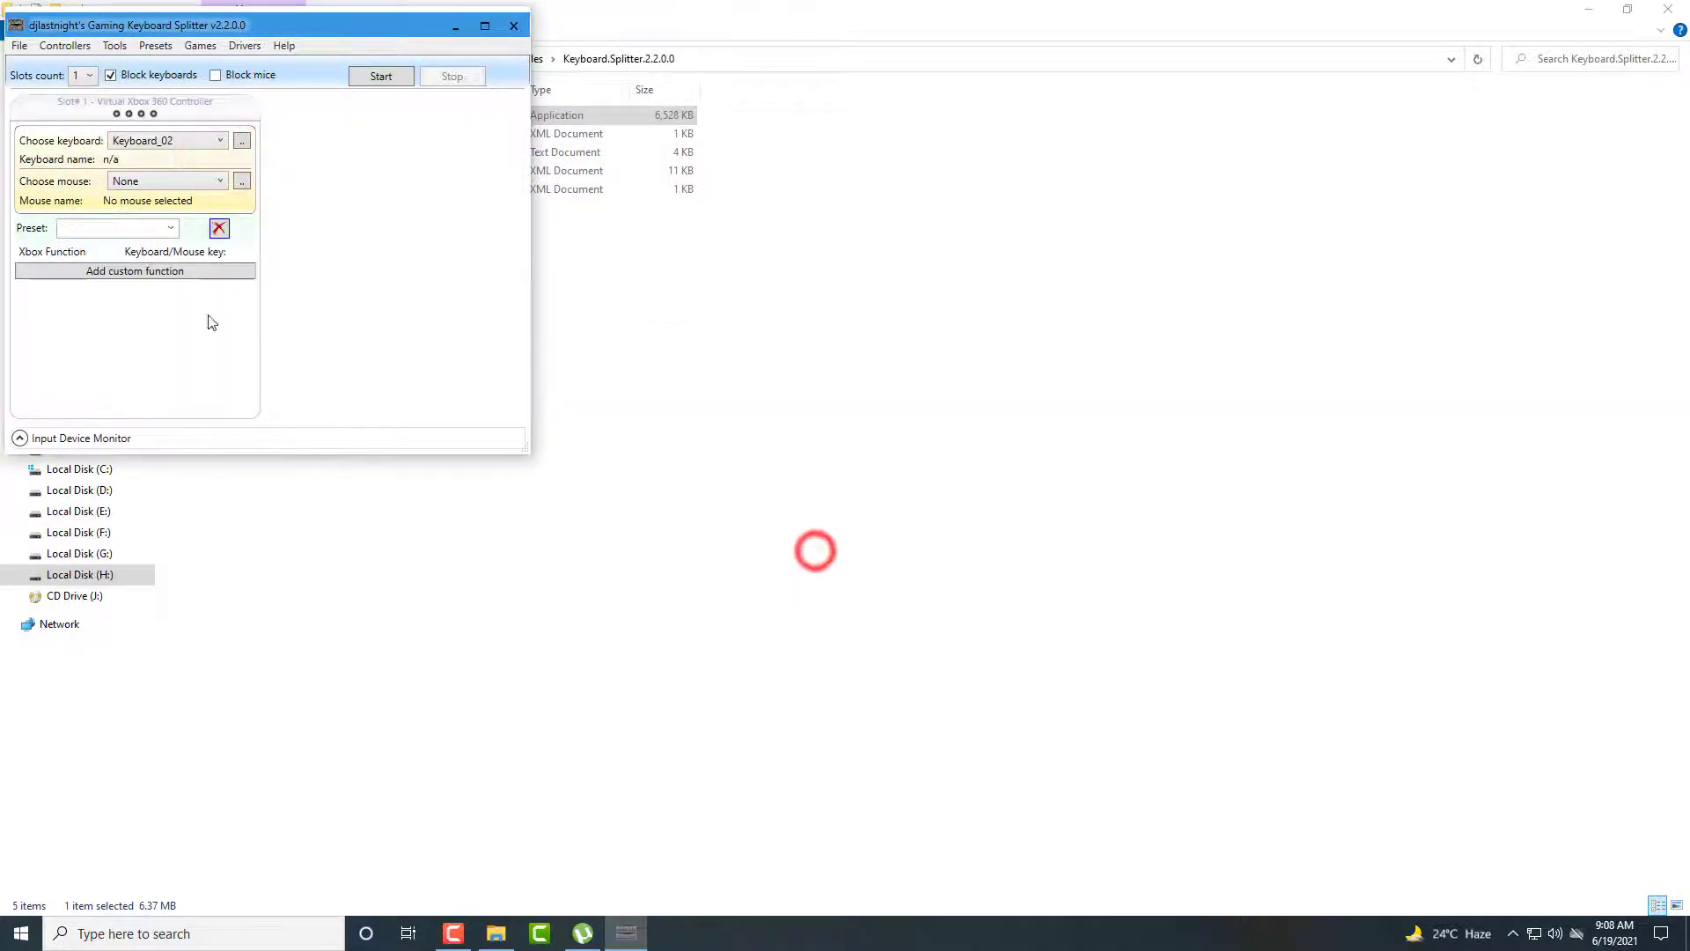
Select the Cricket 19 preset for slot 1, check its key mappings, and start the emulation
left_click(173, 228)
left_click(90, 334)
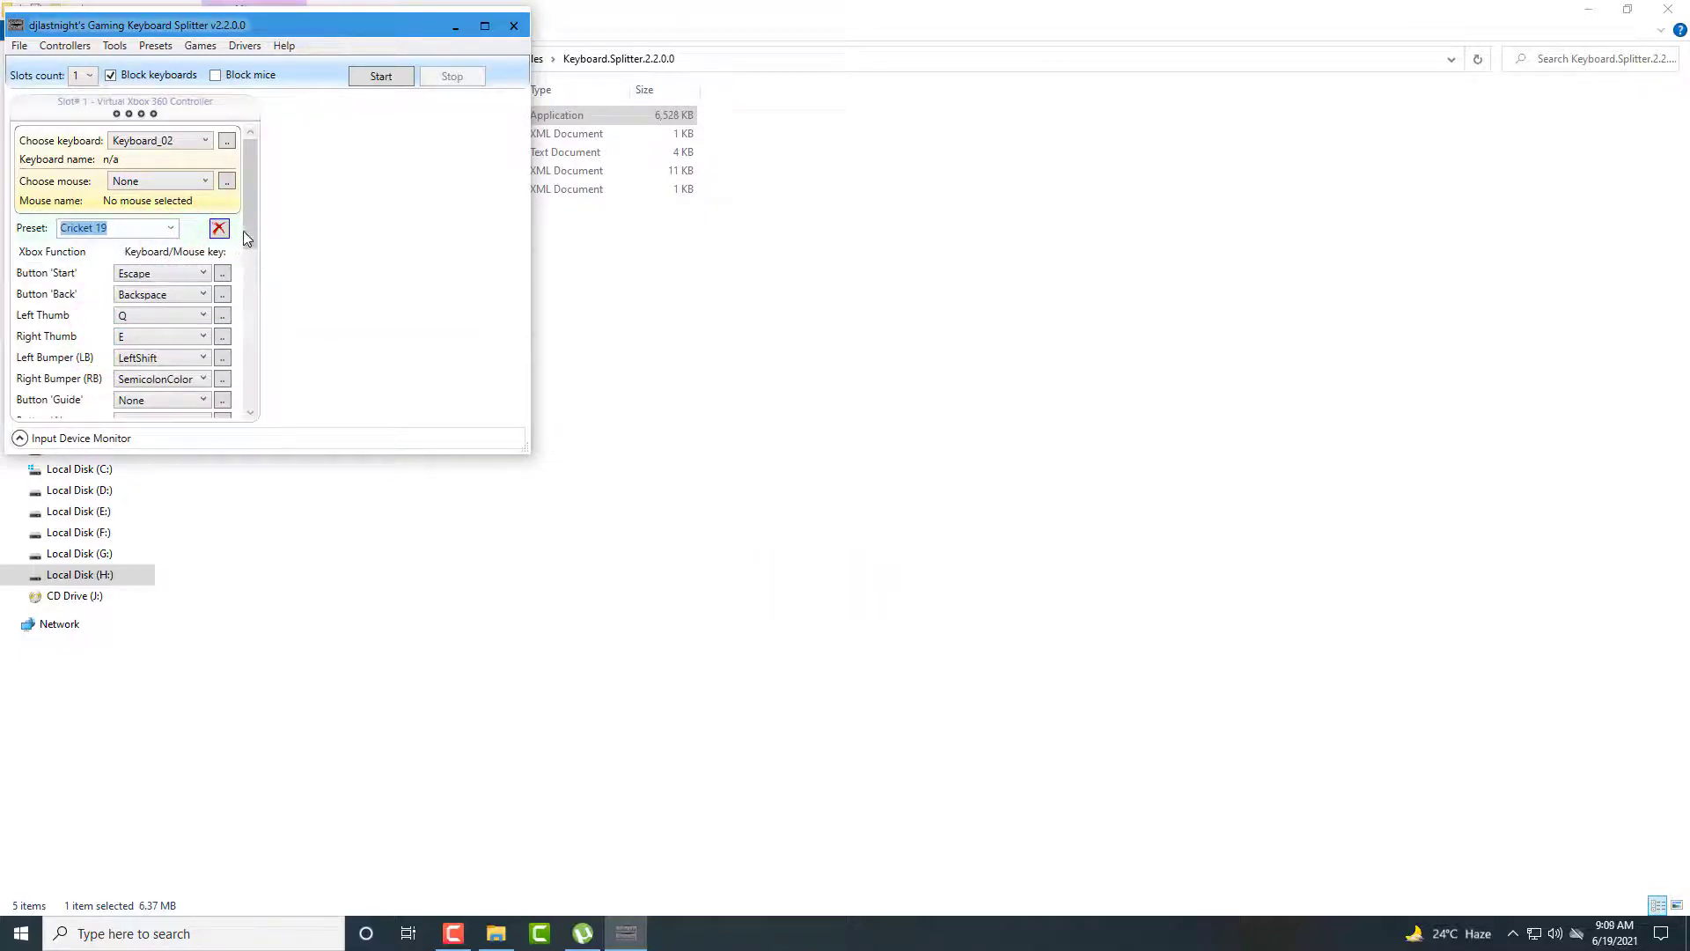
left_click_drag(255, 227, 252, 262)
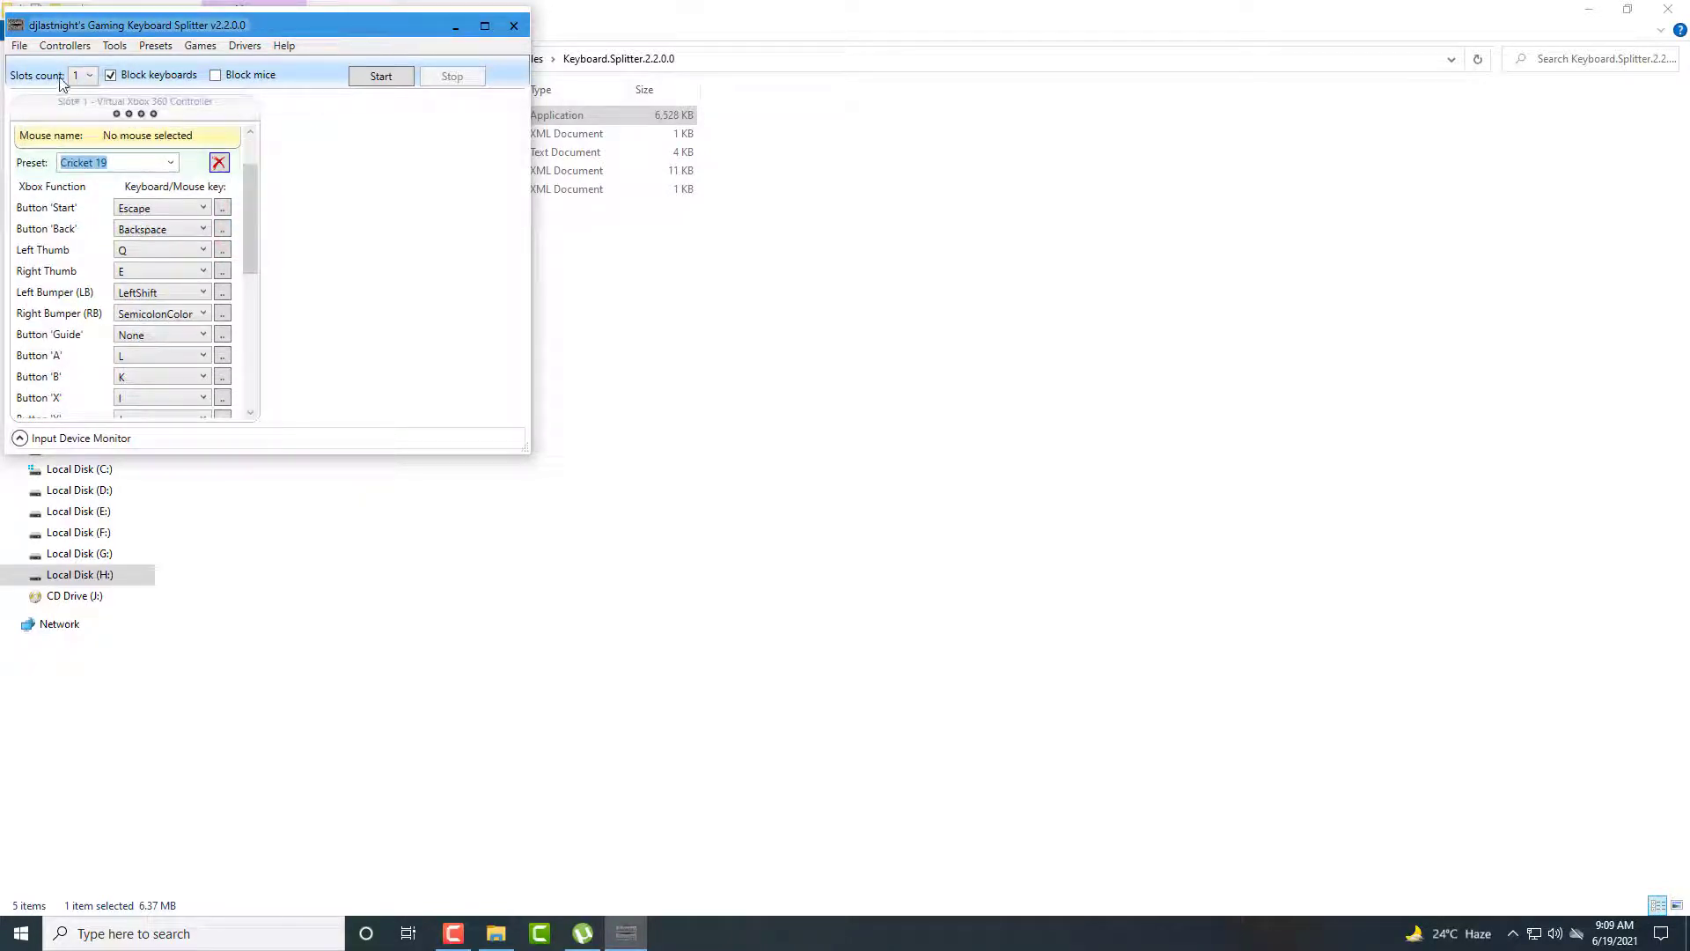
left_click_drag(252, 183, 302, 145)
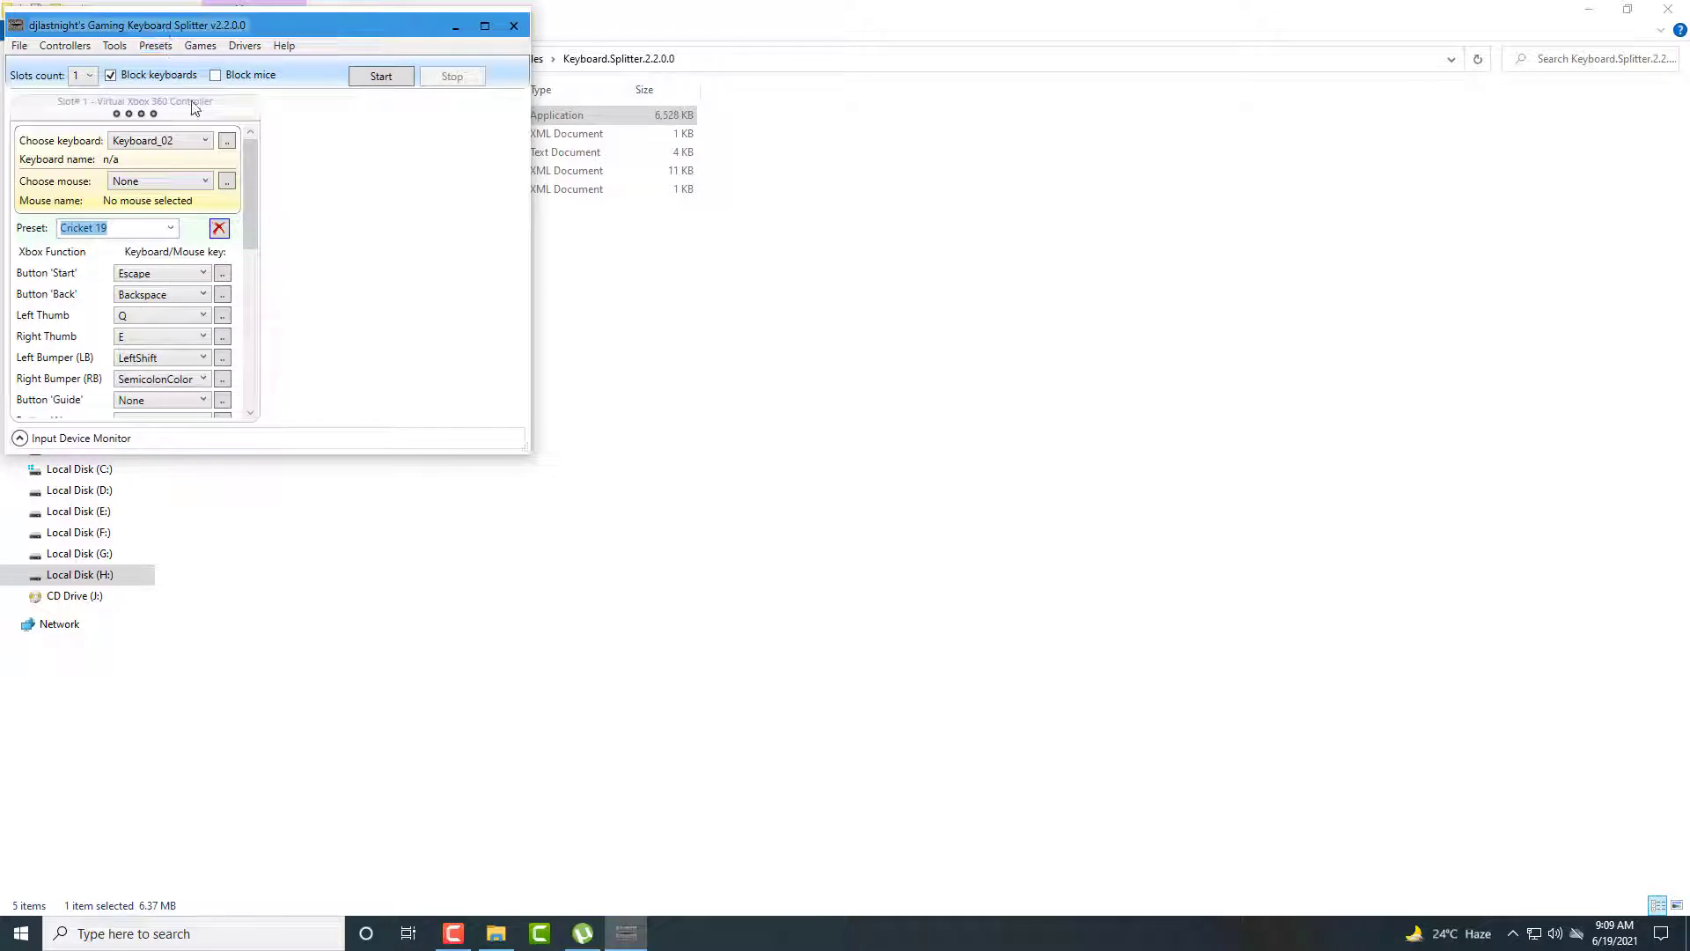
left_click(381, 77)
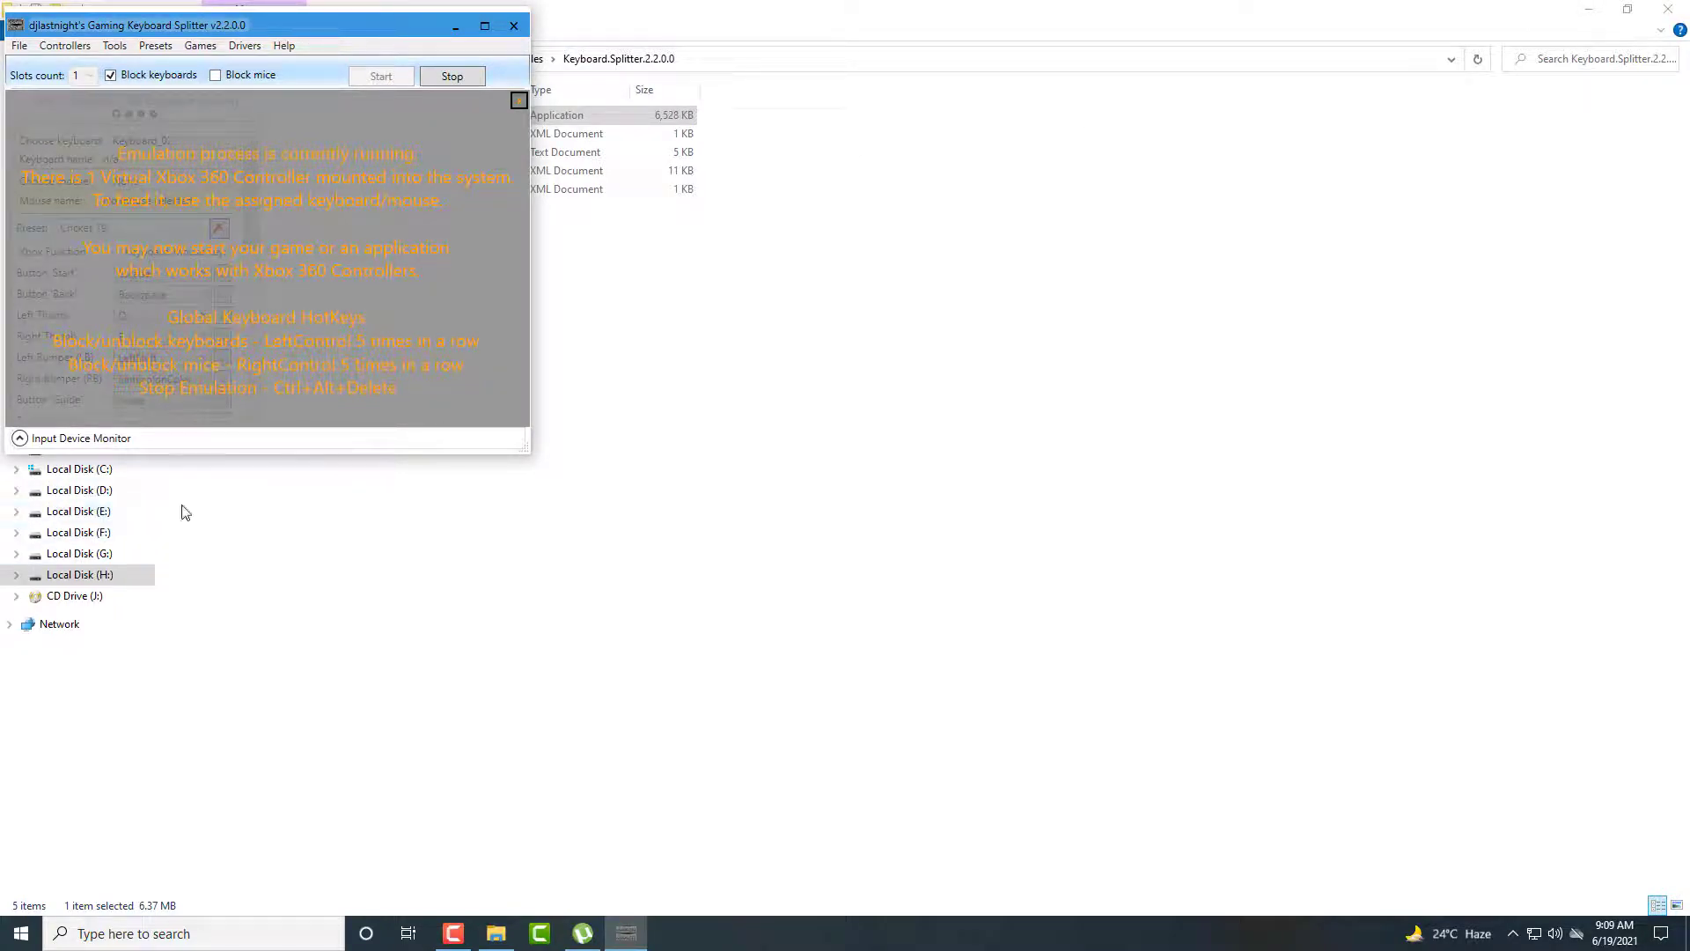
Launch the Cricket 19 game from the Cricket.19.zaxrow folder on Local Disk (E:)
left_click(79, 511)
double_click(231, 117)
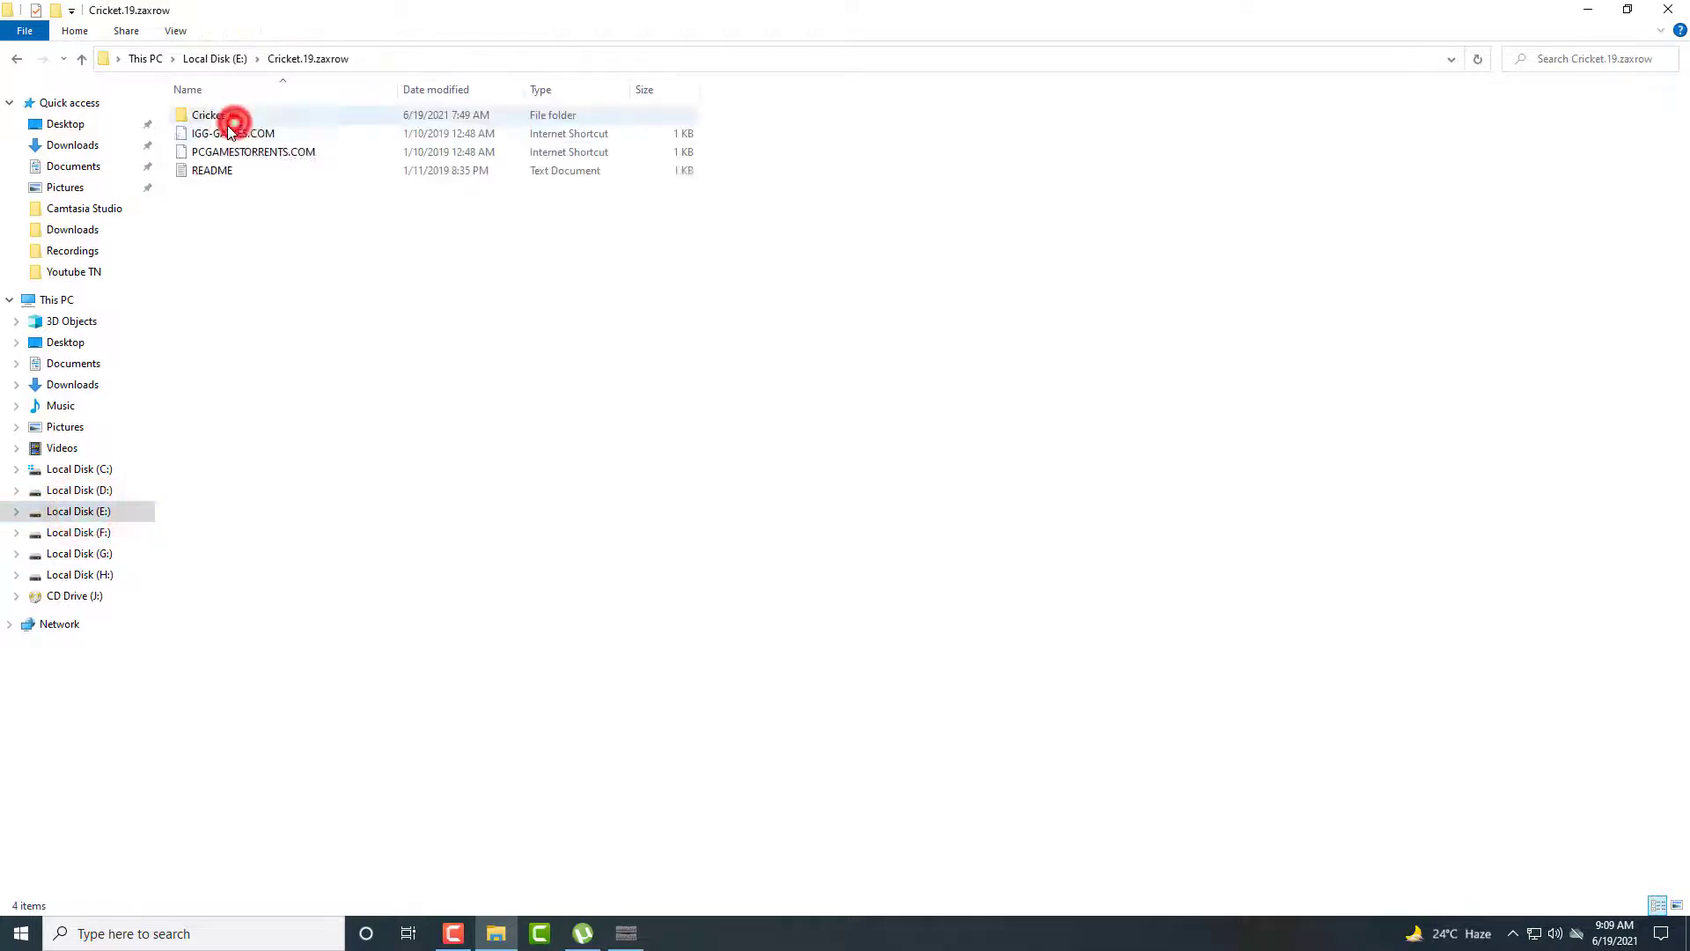
double_click(227, 119)
double_click(207, 169)
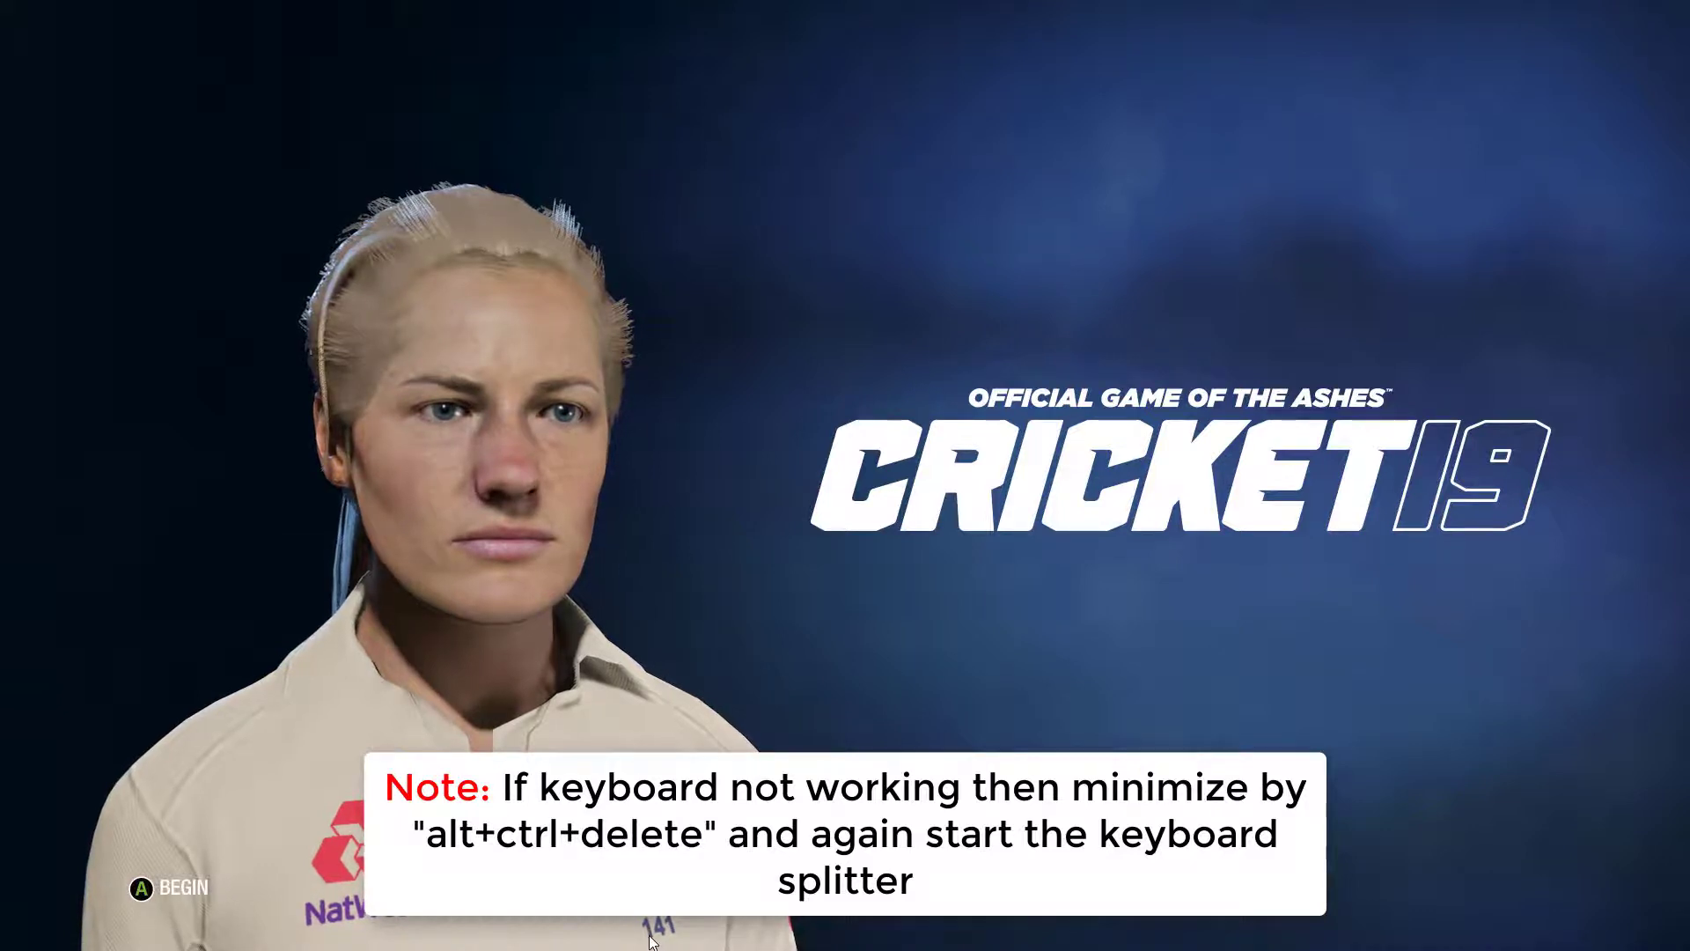
Switch from the full-screen game to Gaming Keyboard Splitter, start the emulation again, and minimize its window
key("ctrl+shift+Escape")
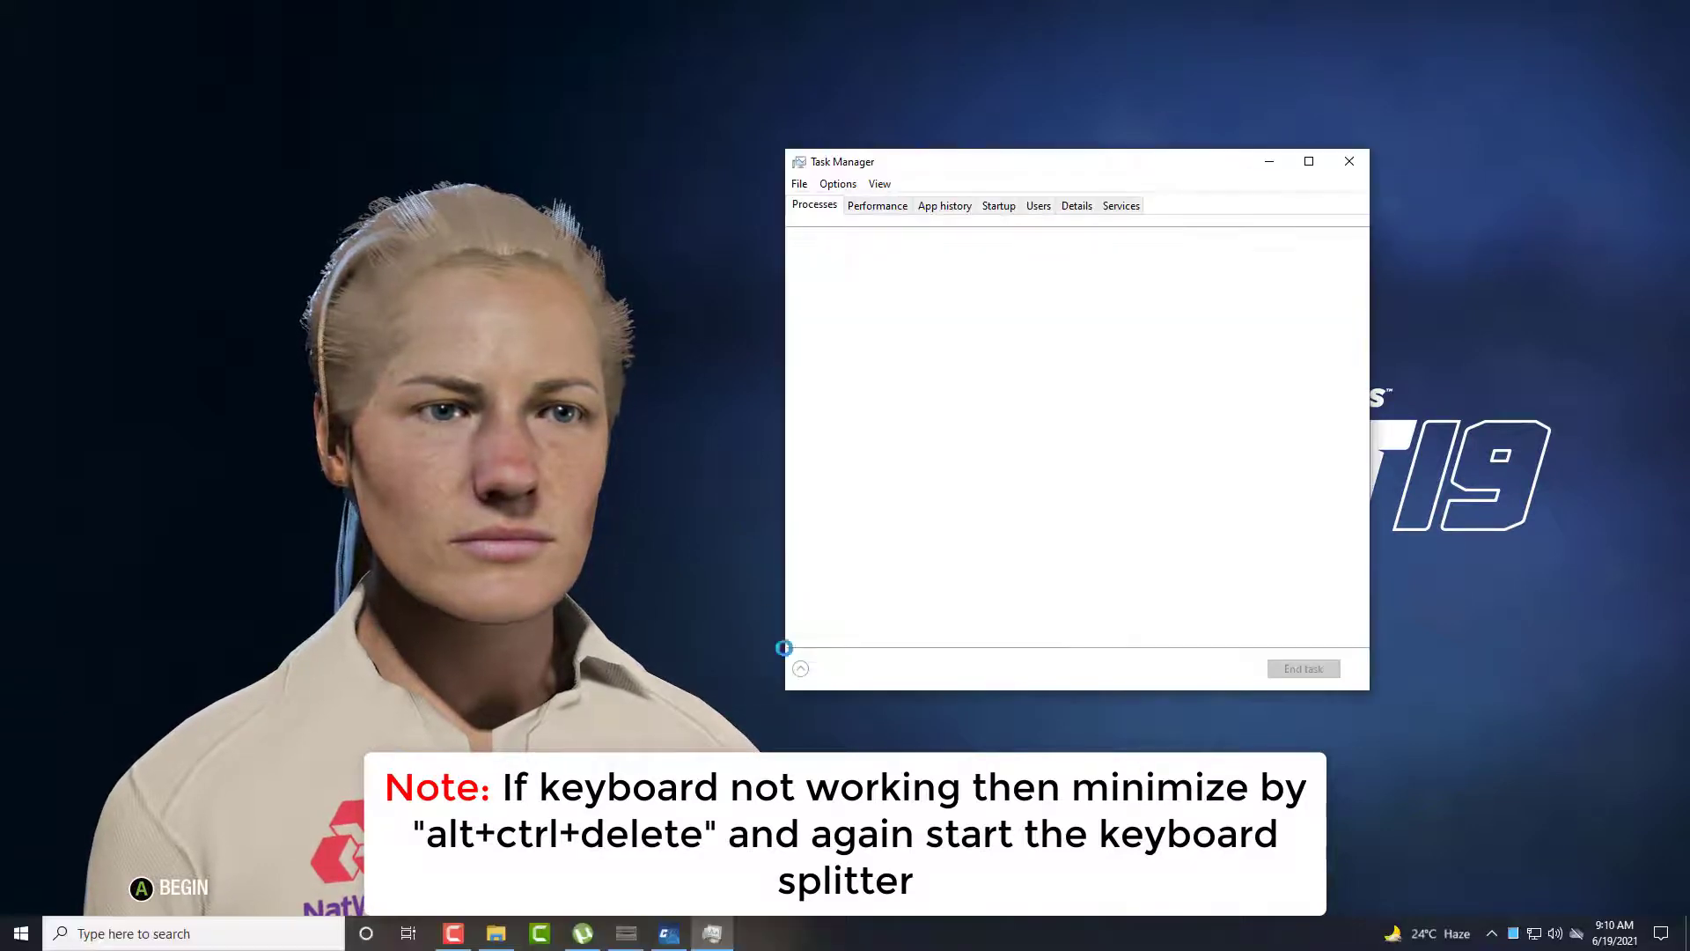
left_click(1349, 161)
key("super")
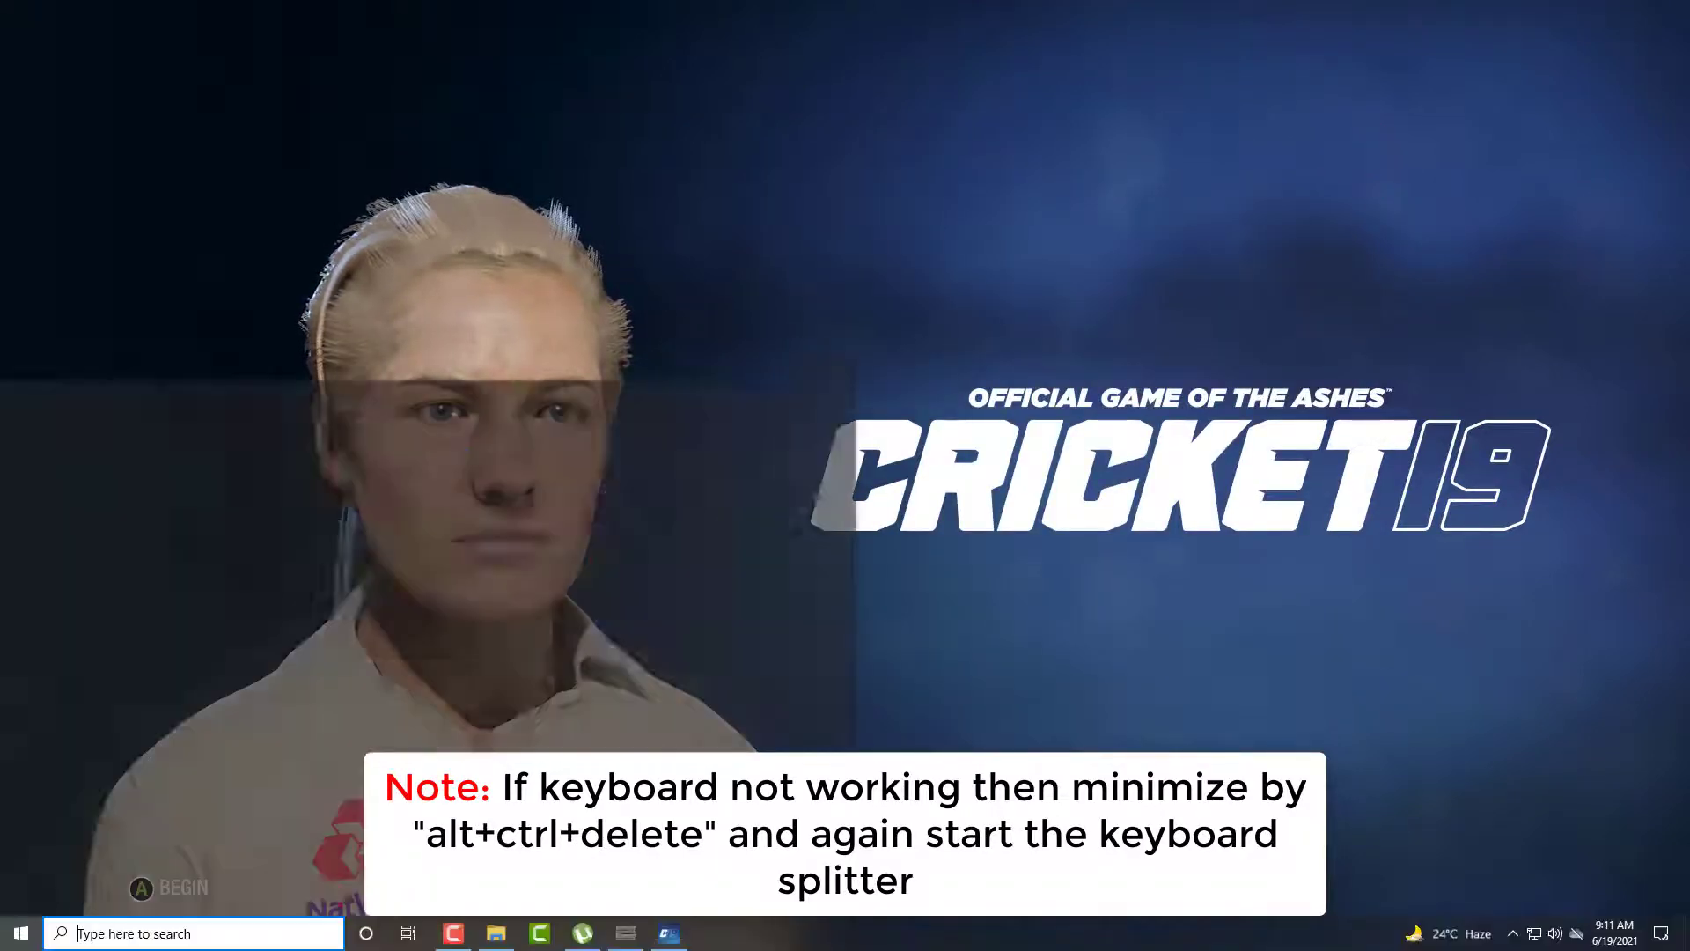
left_click(627, 933)
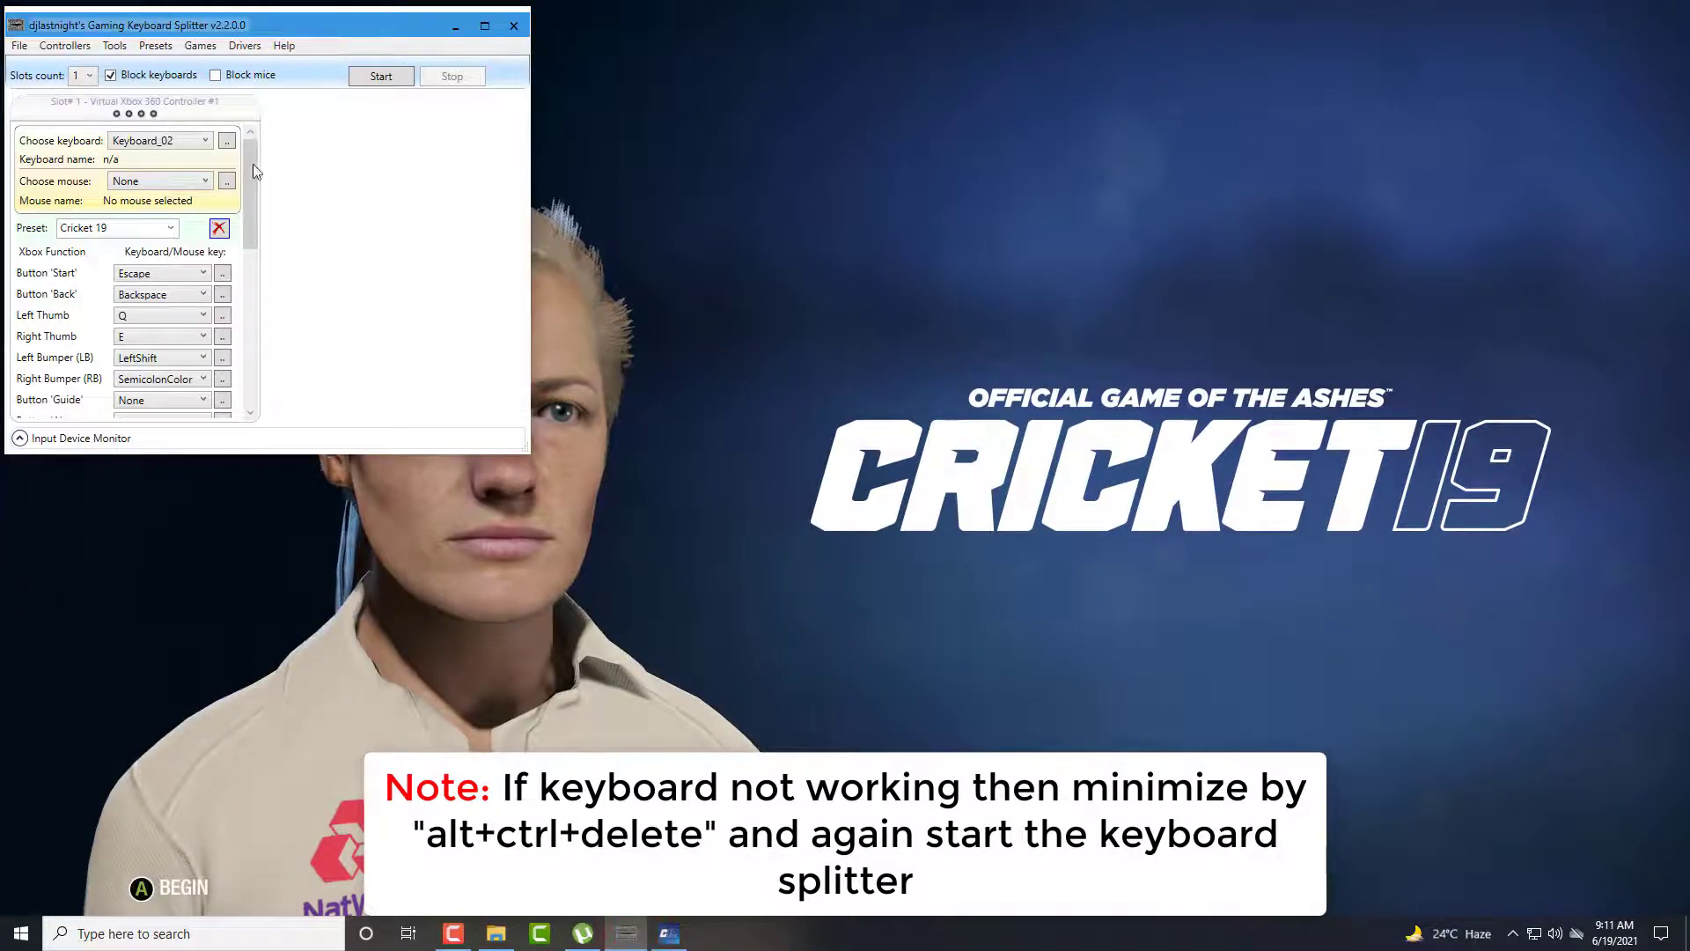
left_click(389, 79)
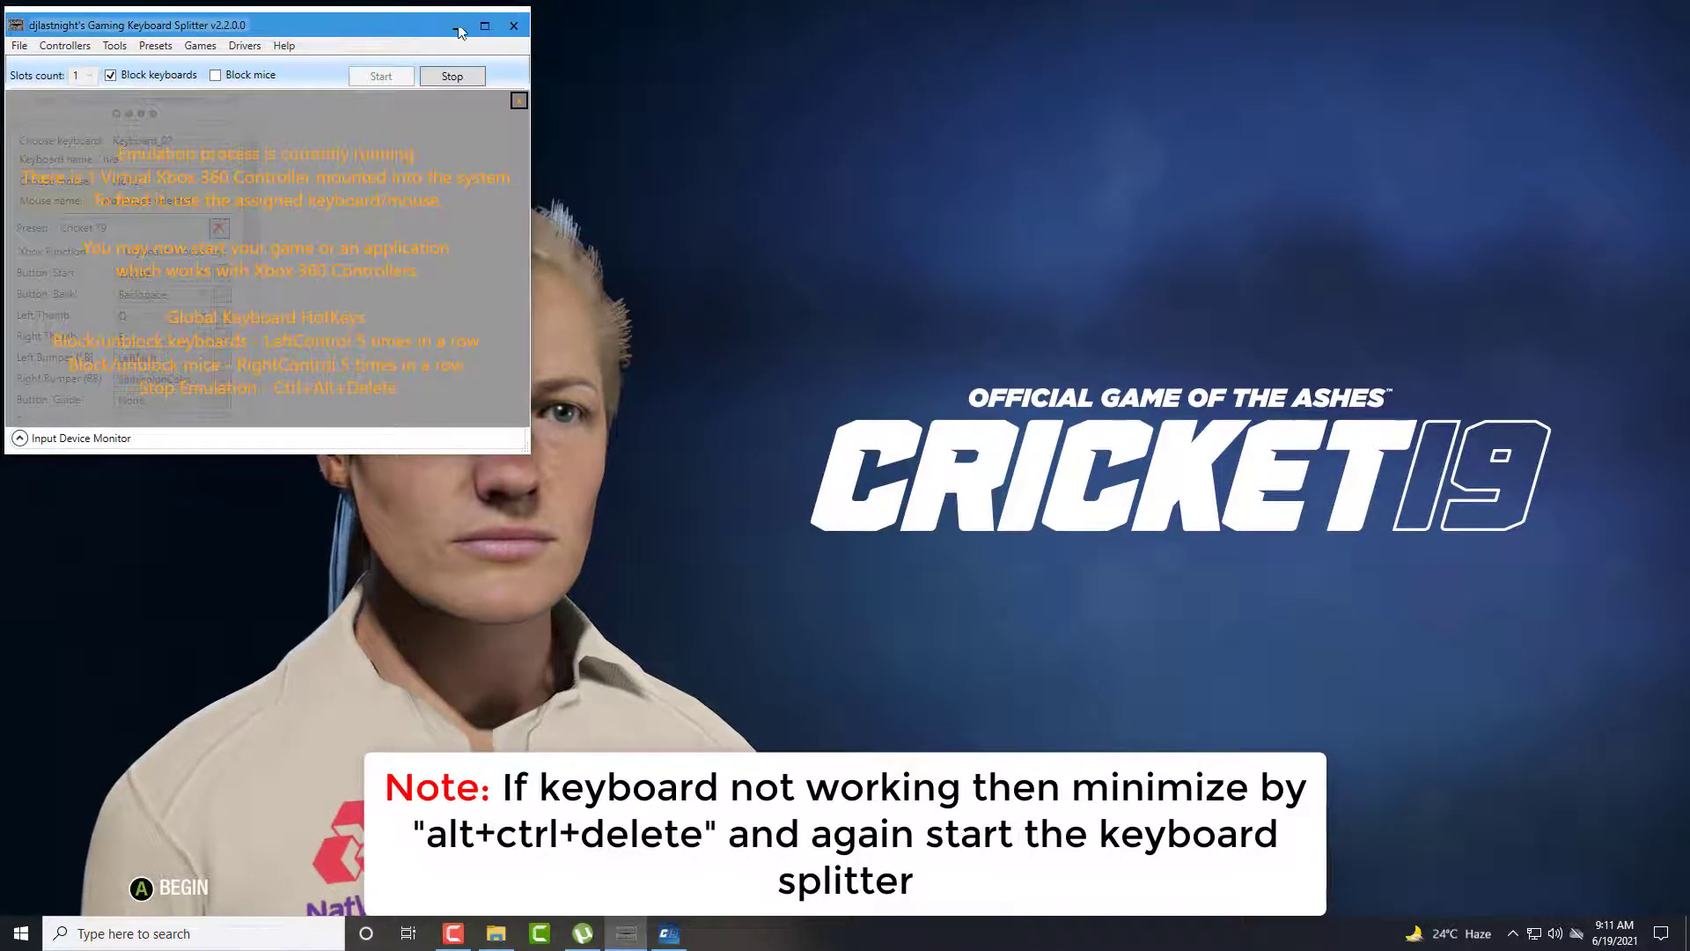
left_click(459, 32)
Return to the Cricket 19 game and answer No to the alert about replacing the default teams
left_click(573, 552)
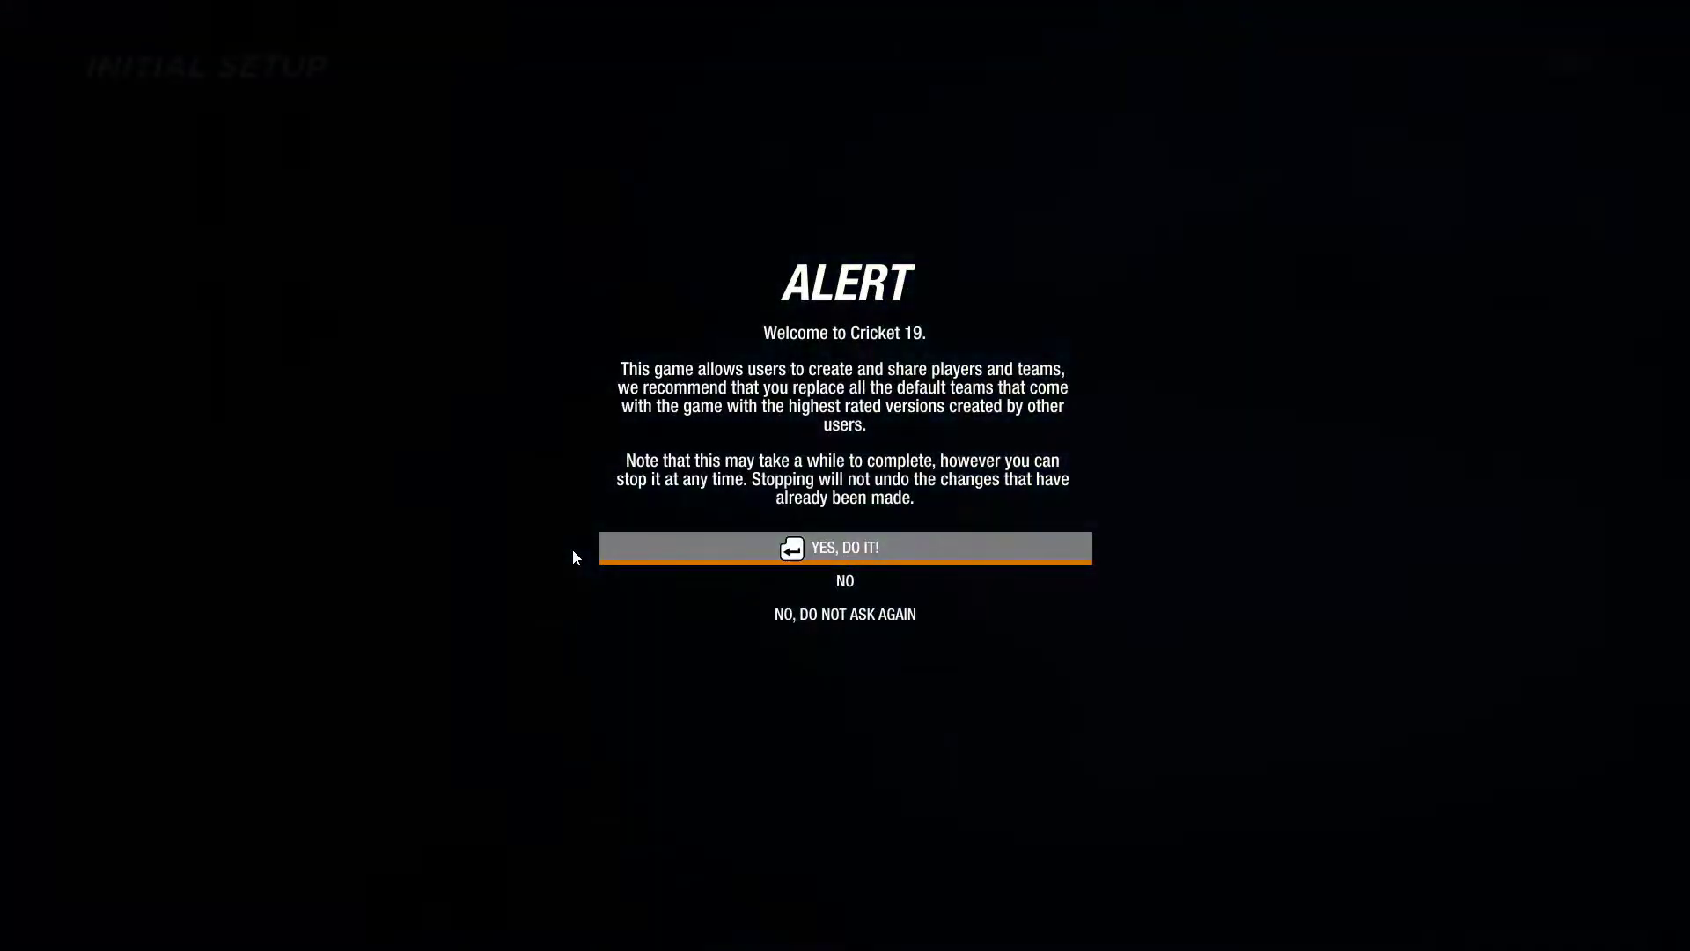
key("Down")
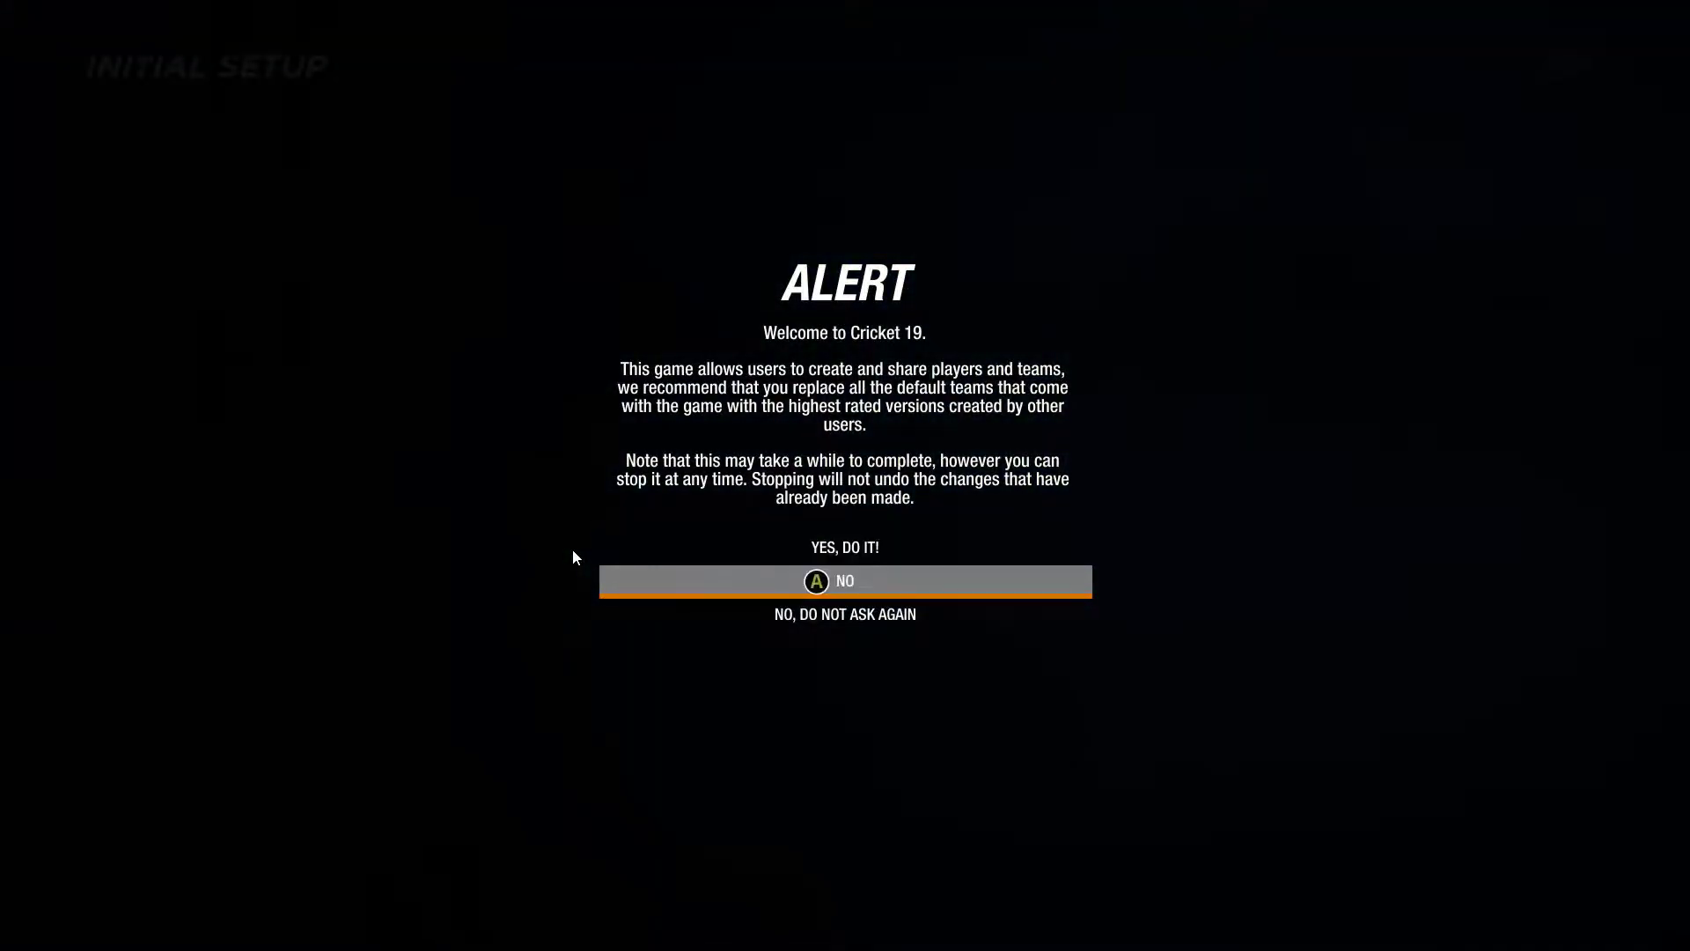
key("Return")
Test the mapped keyboard controls by moving between the home screen tiles and across to the Modes page
key("Down")
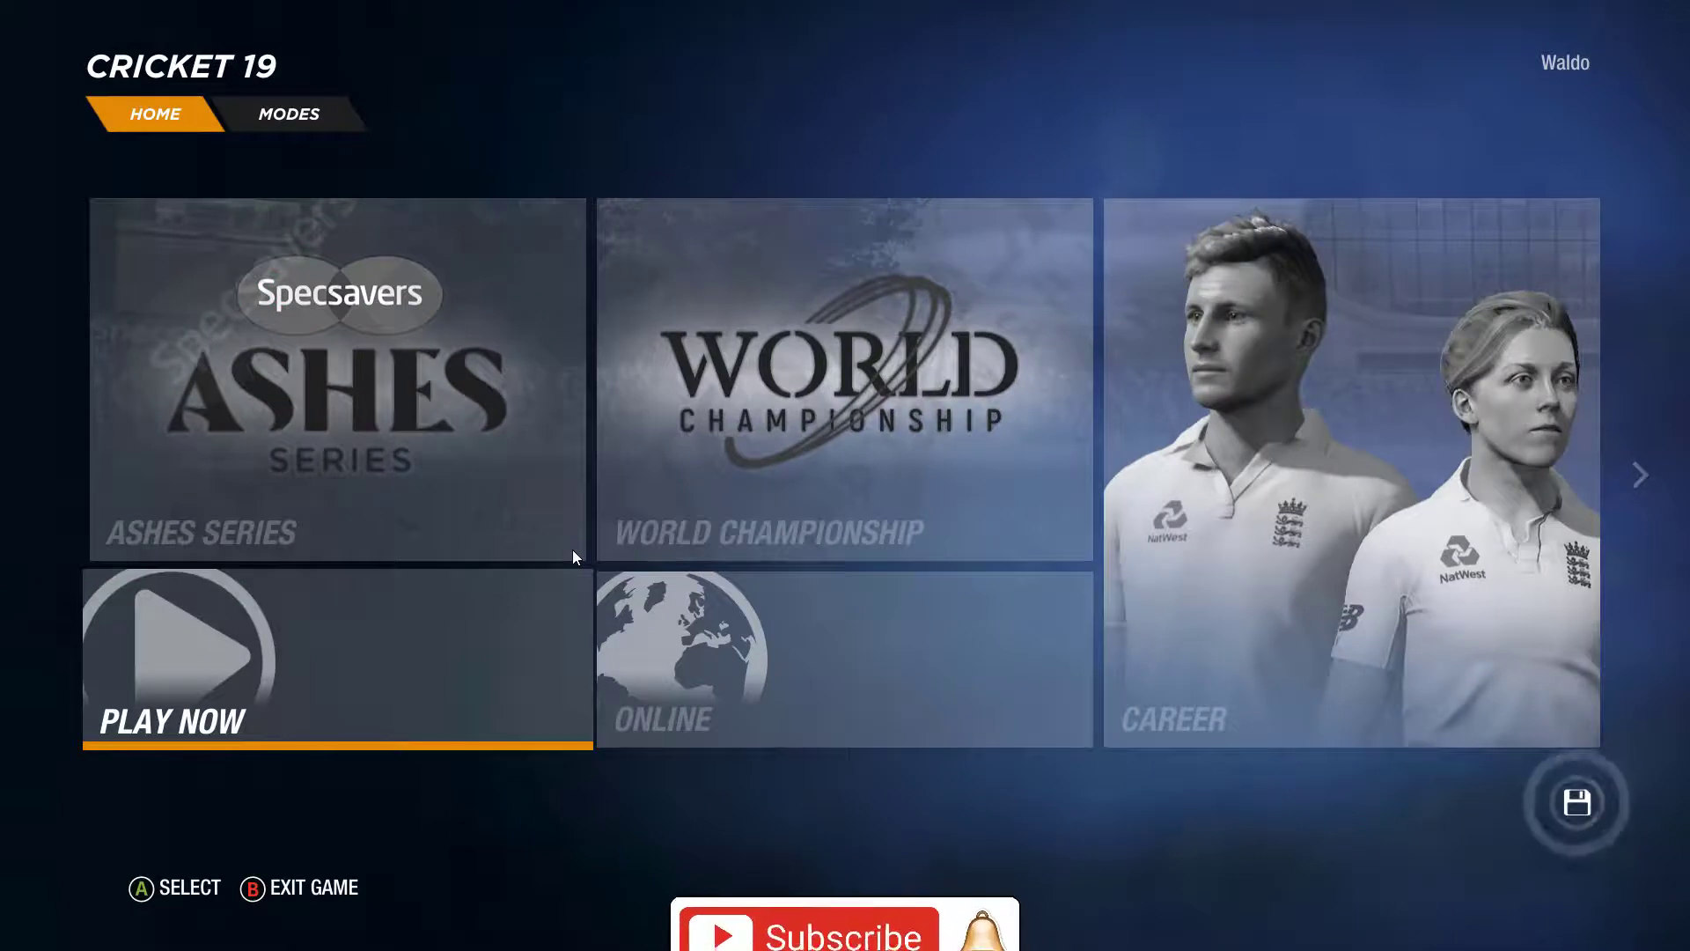
key("Right")
key("Up")
key("Left")
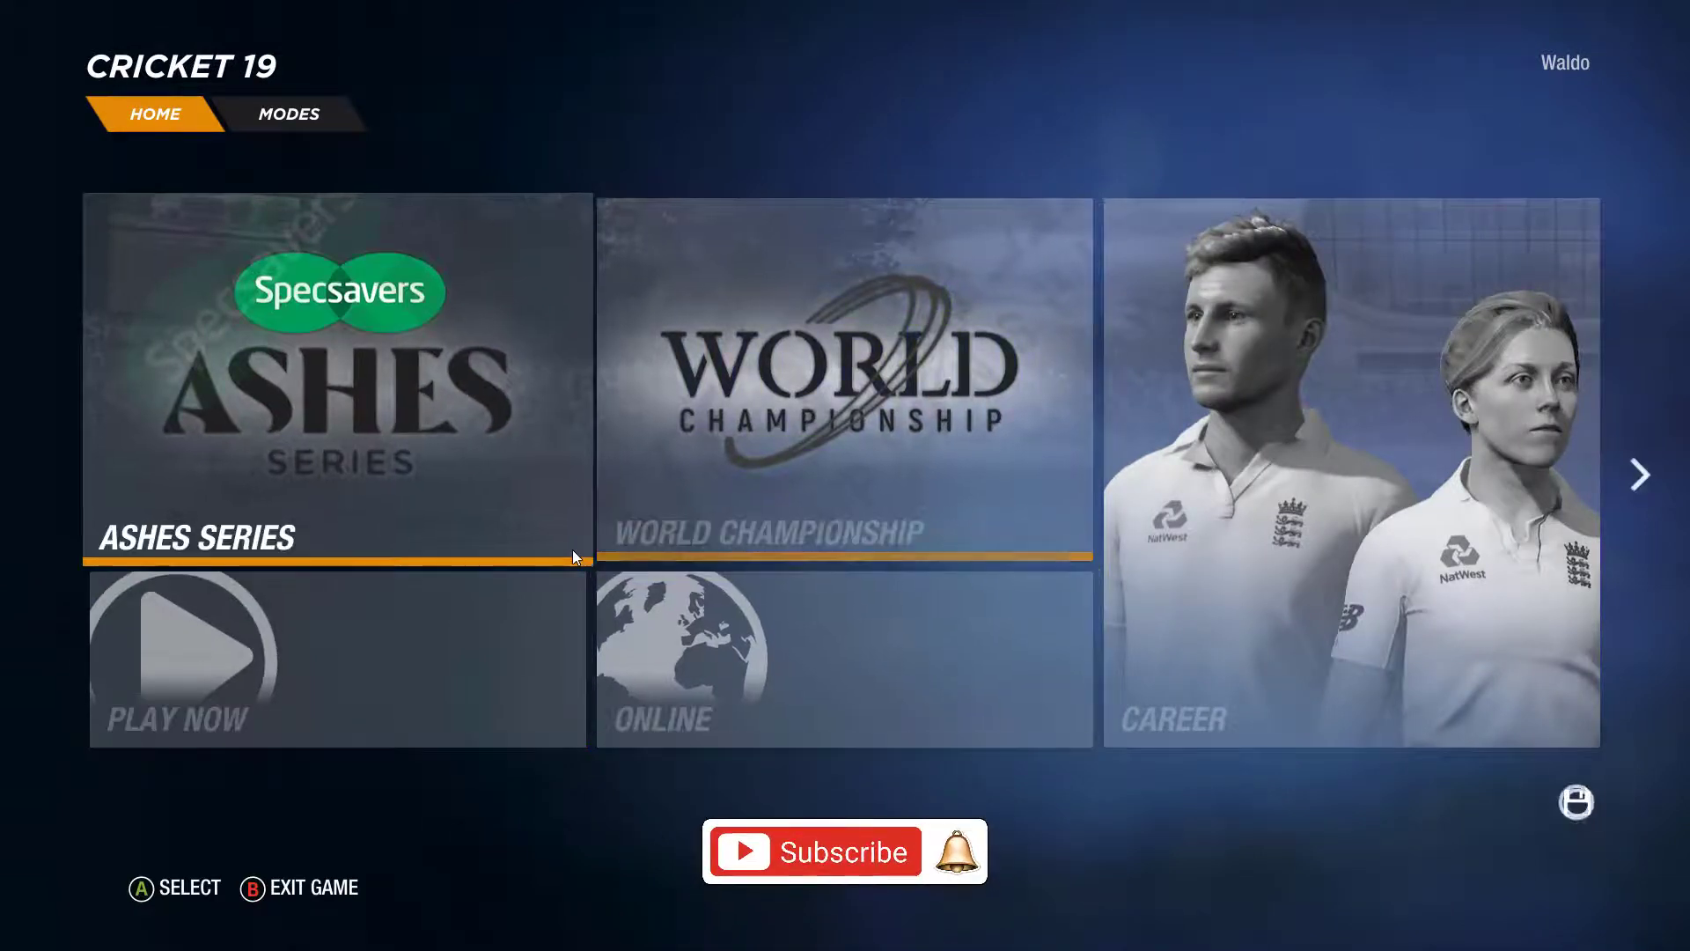
key("Down")
key("Right")
key("Right")
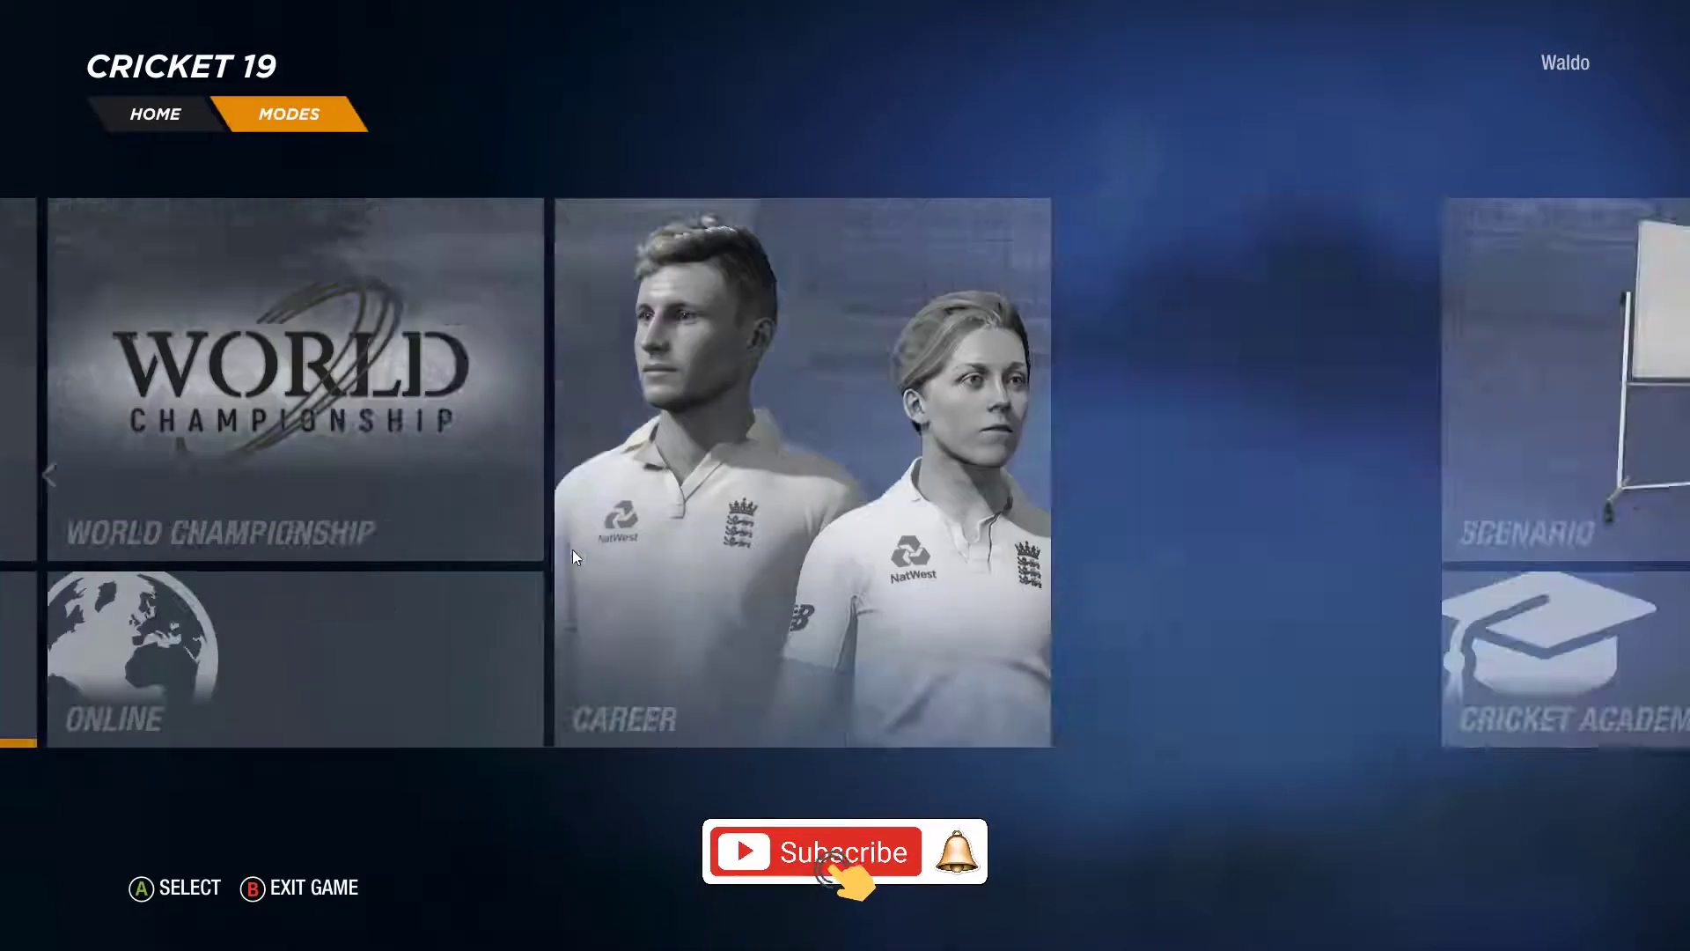
Test the mapped direction controls by moving among the Modes page tiles and back to the Career tile on the Home page
key("Left")
key("Left")
key("Down")
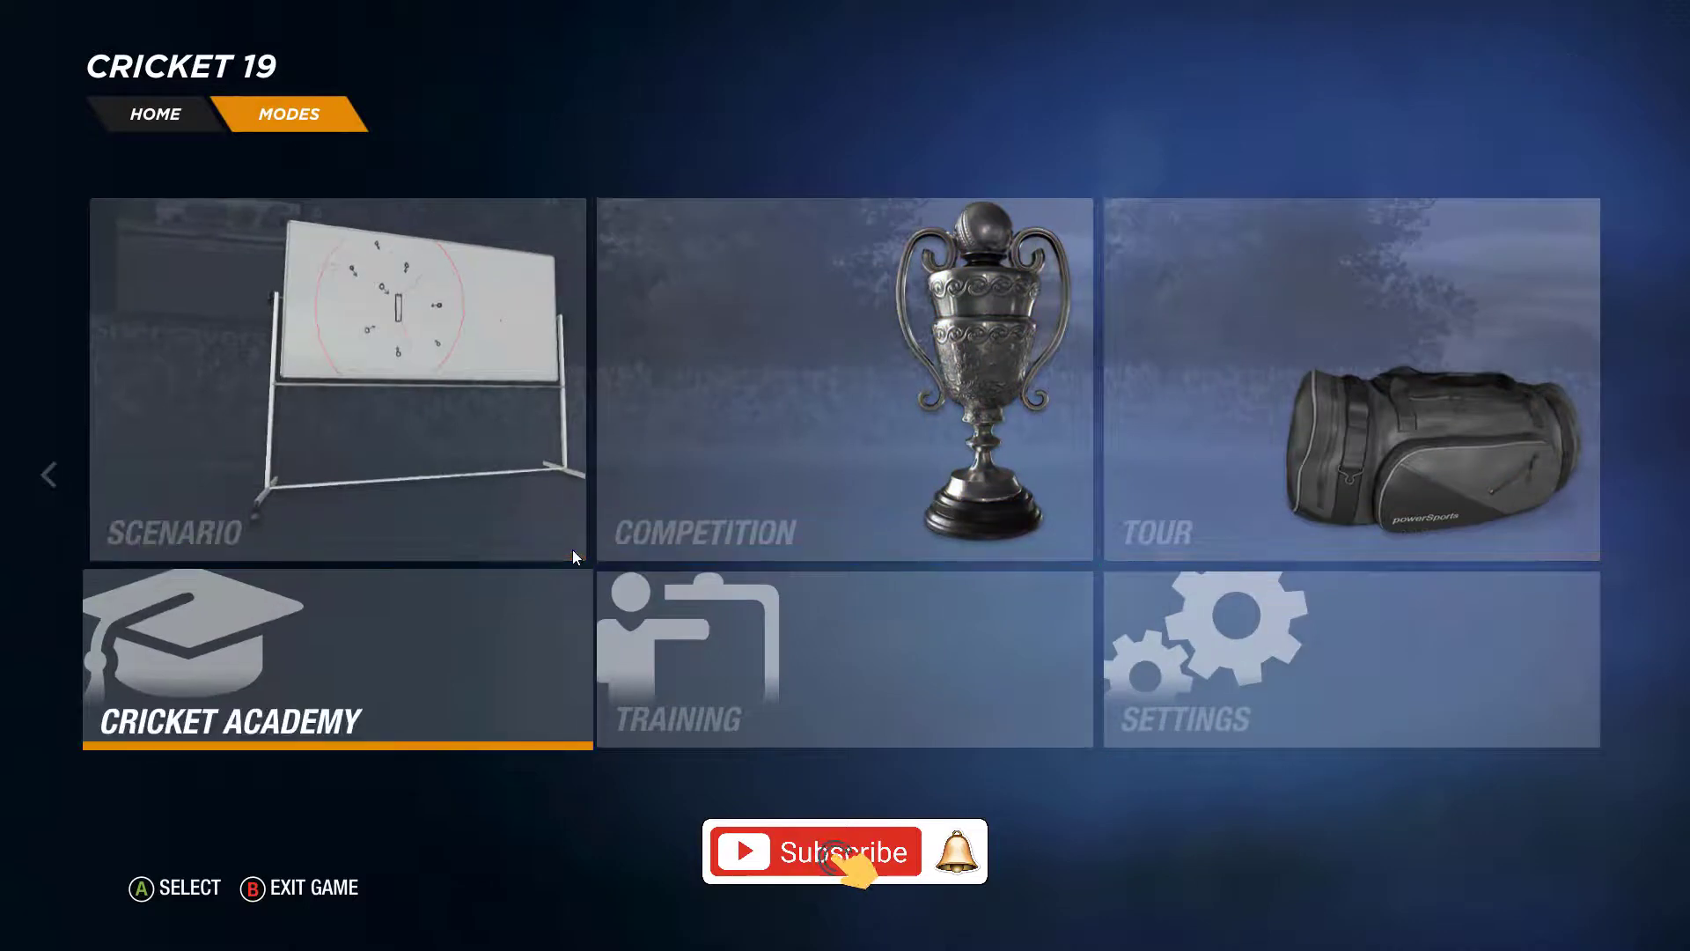
key("Right")
key("Right")
key("Left")
key("Left")
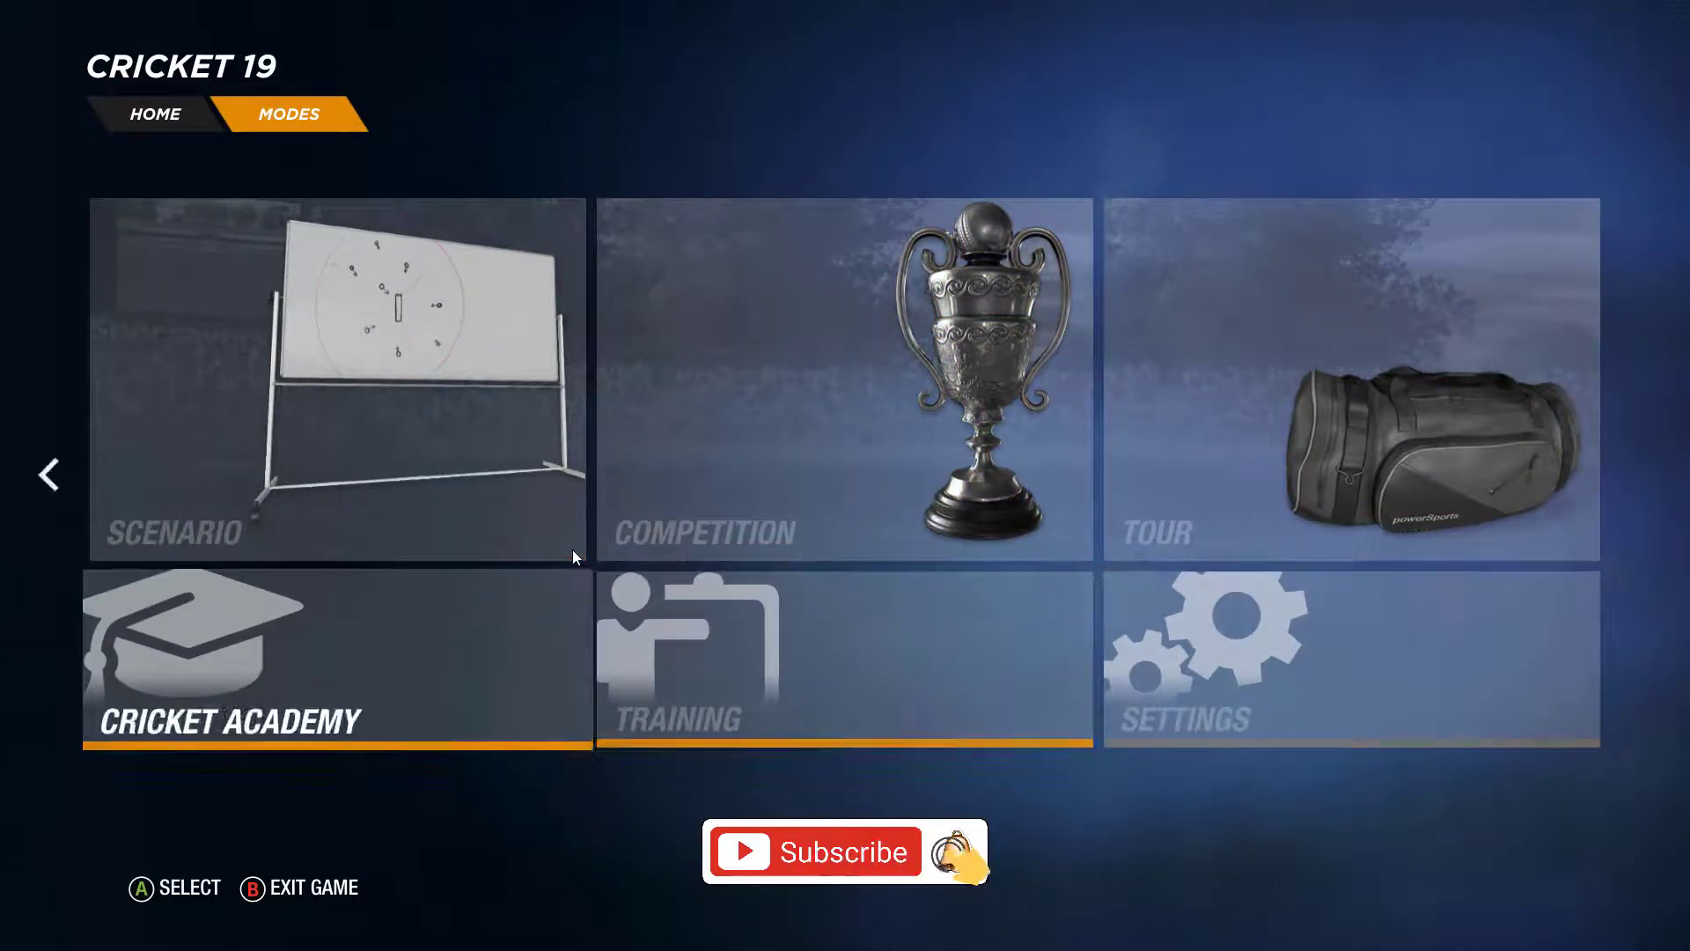
key("Up")
key("Left")
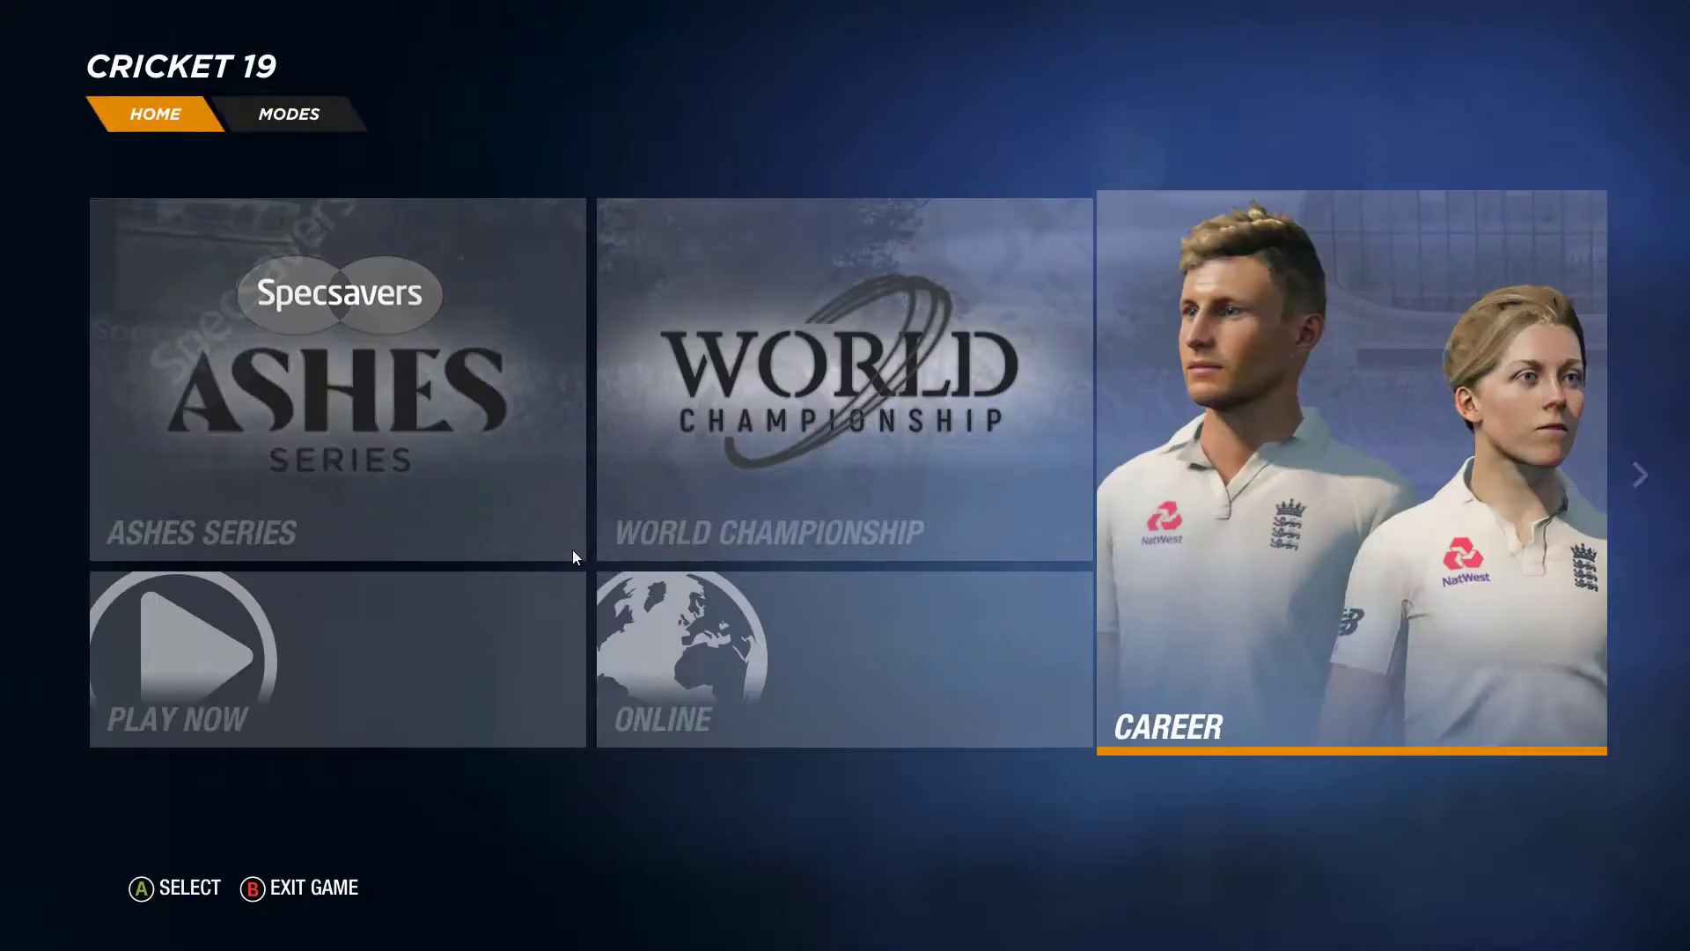
Start a new men's match from Play Now and decline making a copy of the autosave
key("Right")
key("Left")
key("Left")
key("Left")
key("Return")
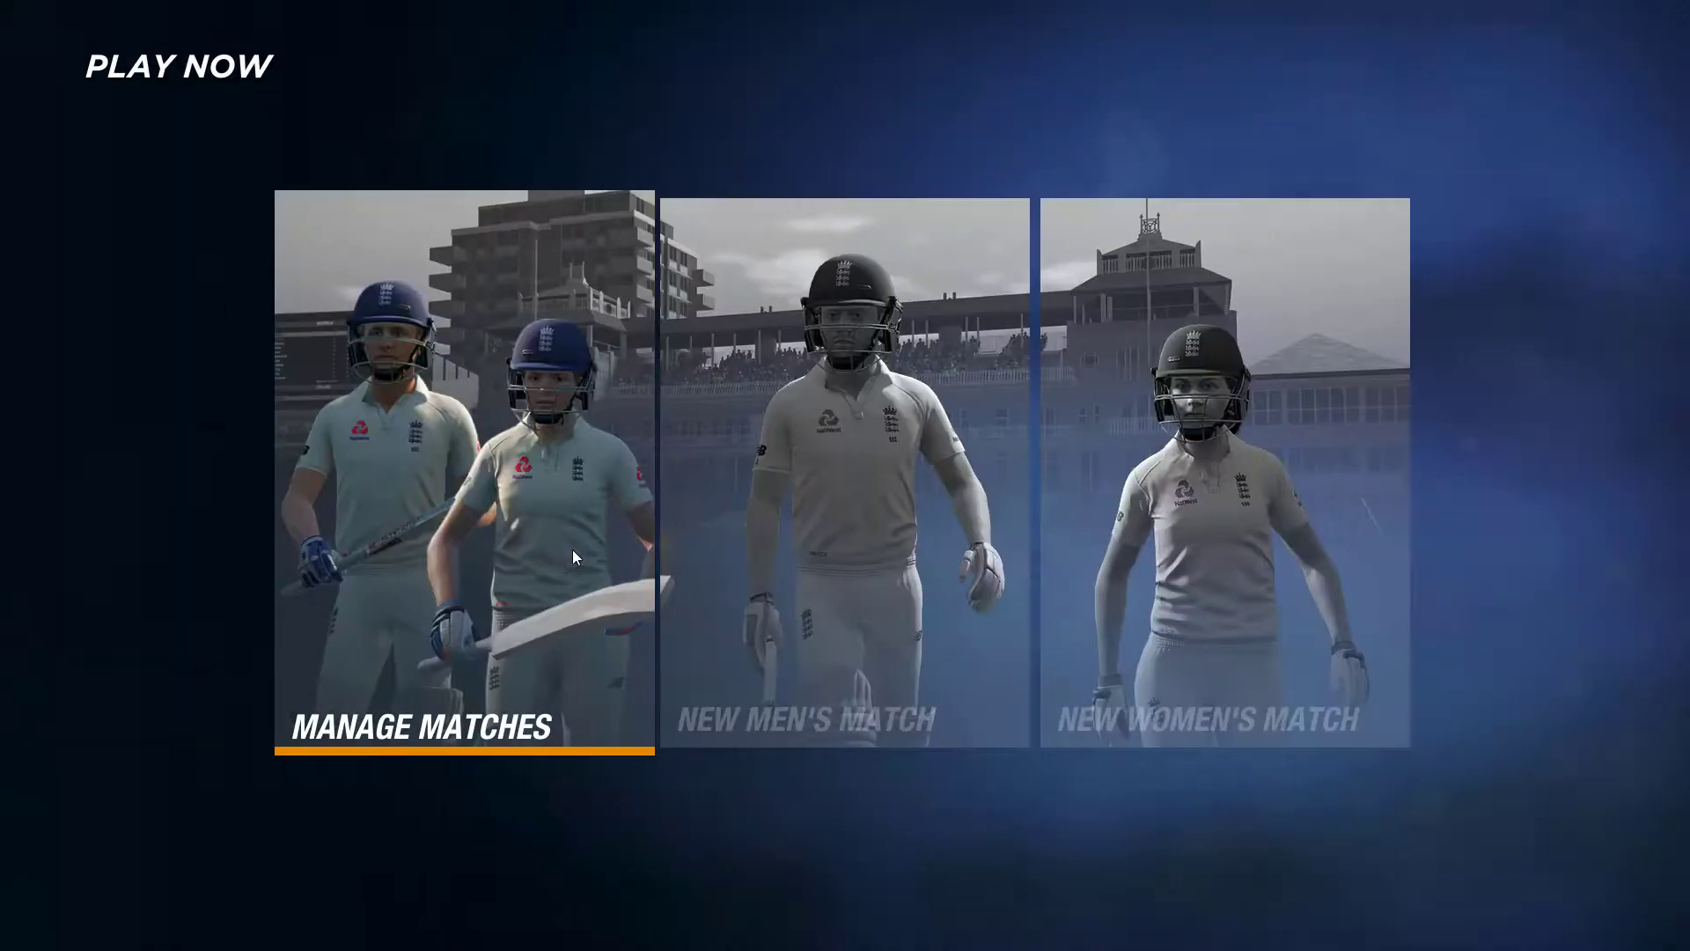
key("Right")
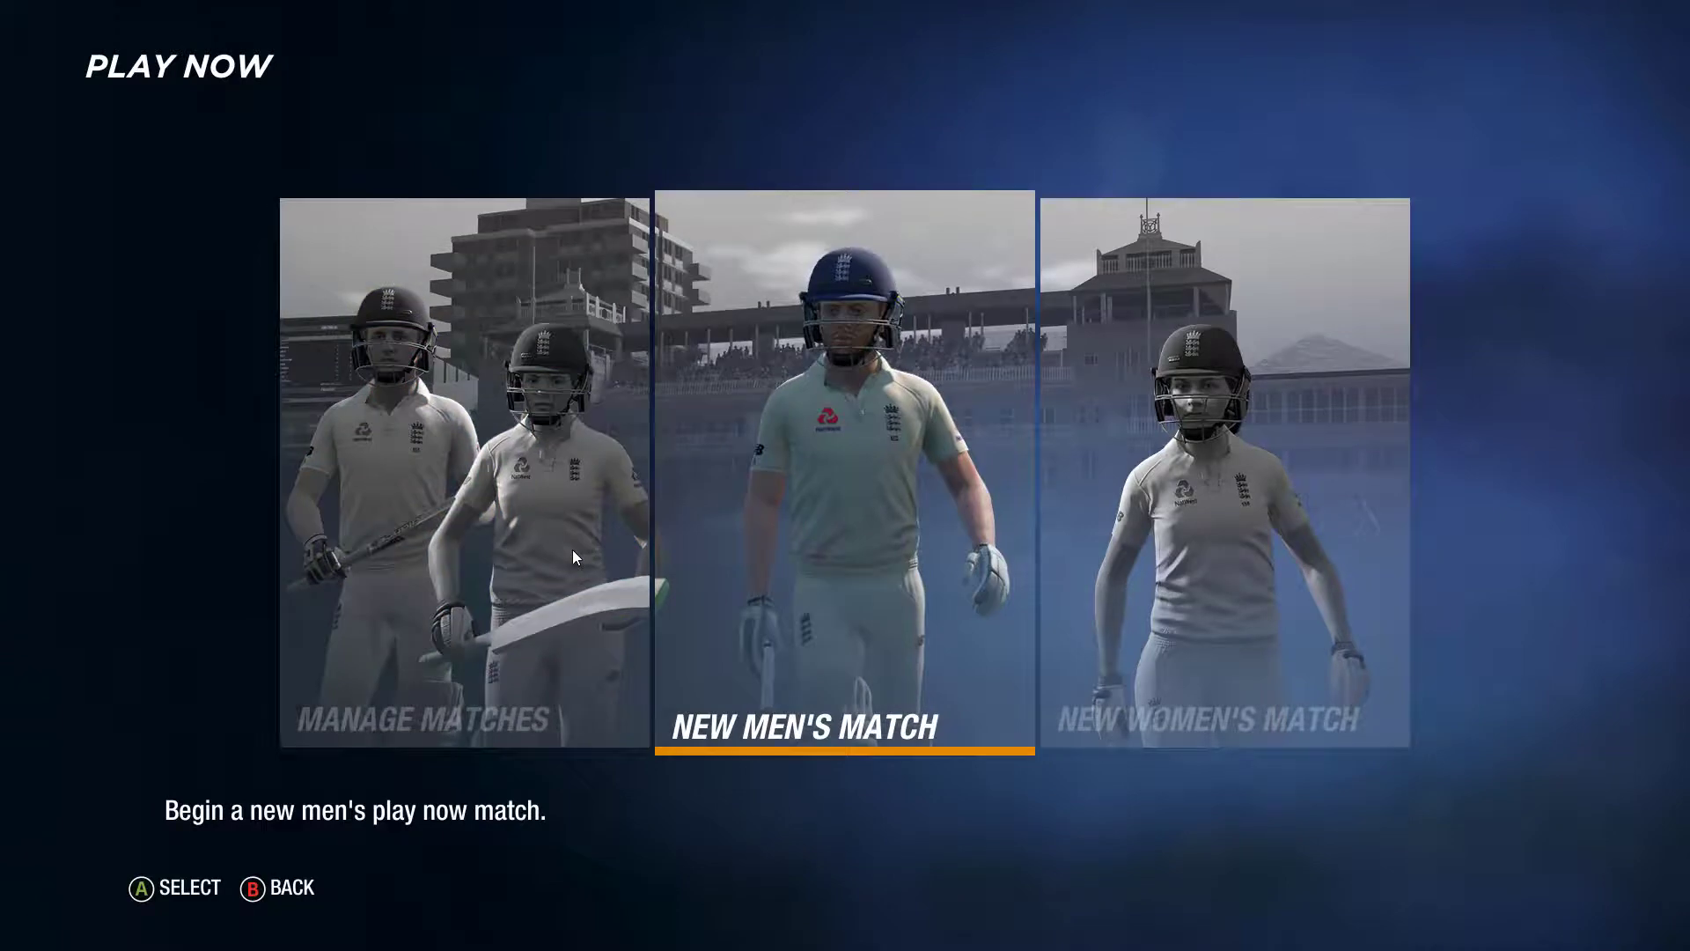
key("Return")
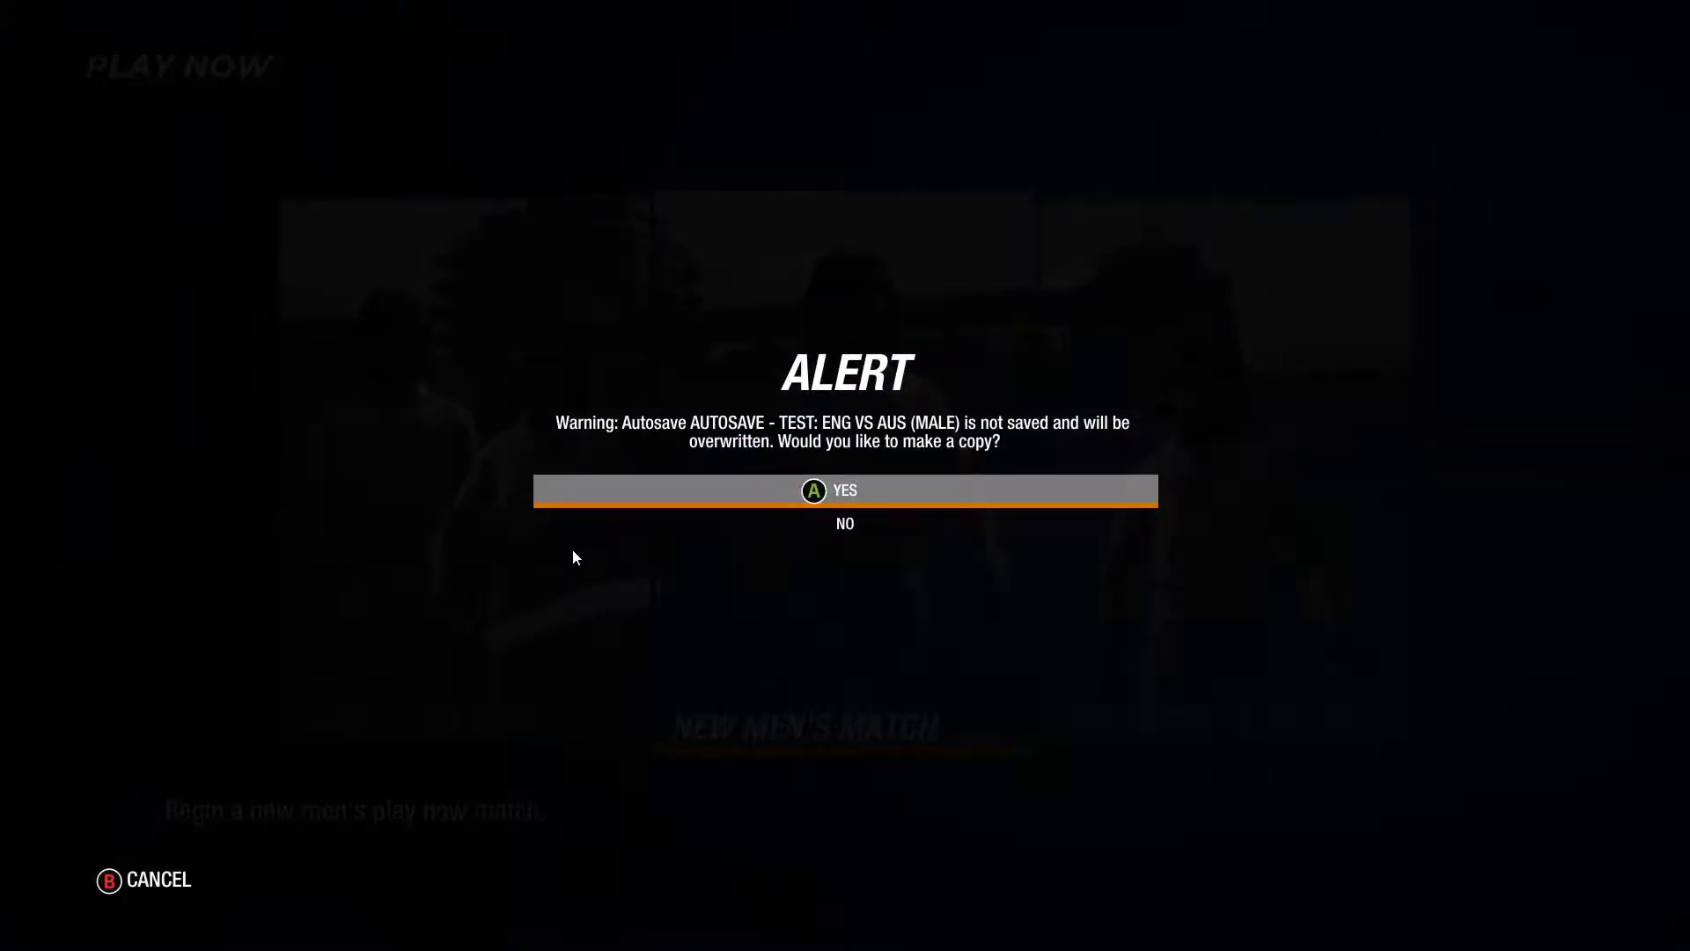
key("Down")
key("Return")
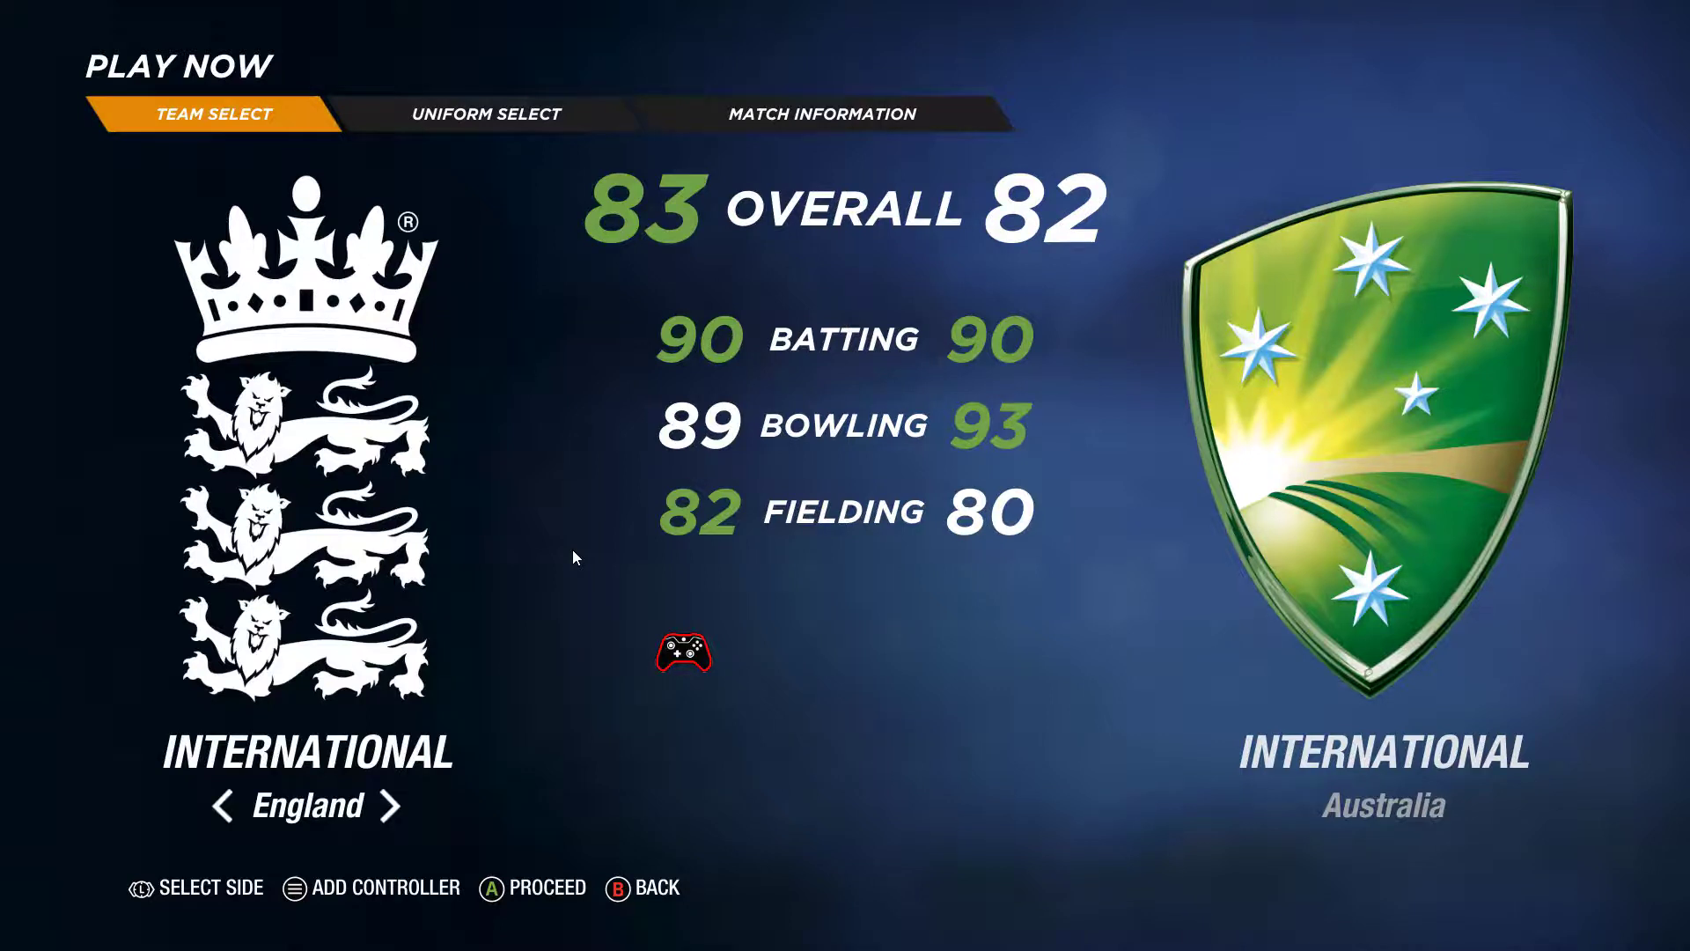
Proceed with England against Australia in the Test and Test Away uniforms, start the match, and choose to bat after the toss
key("Down")
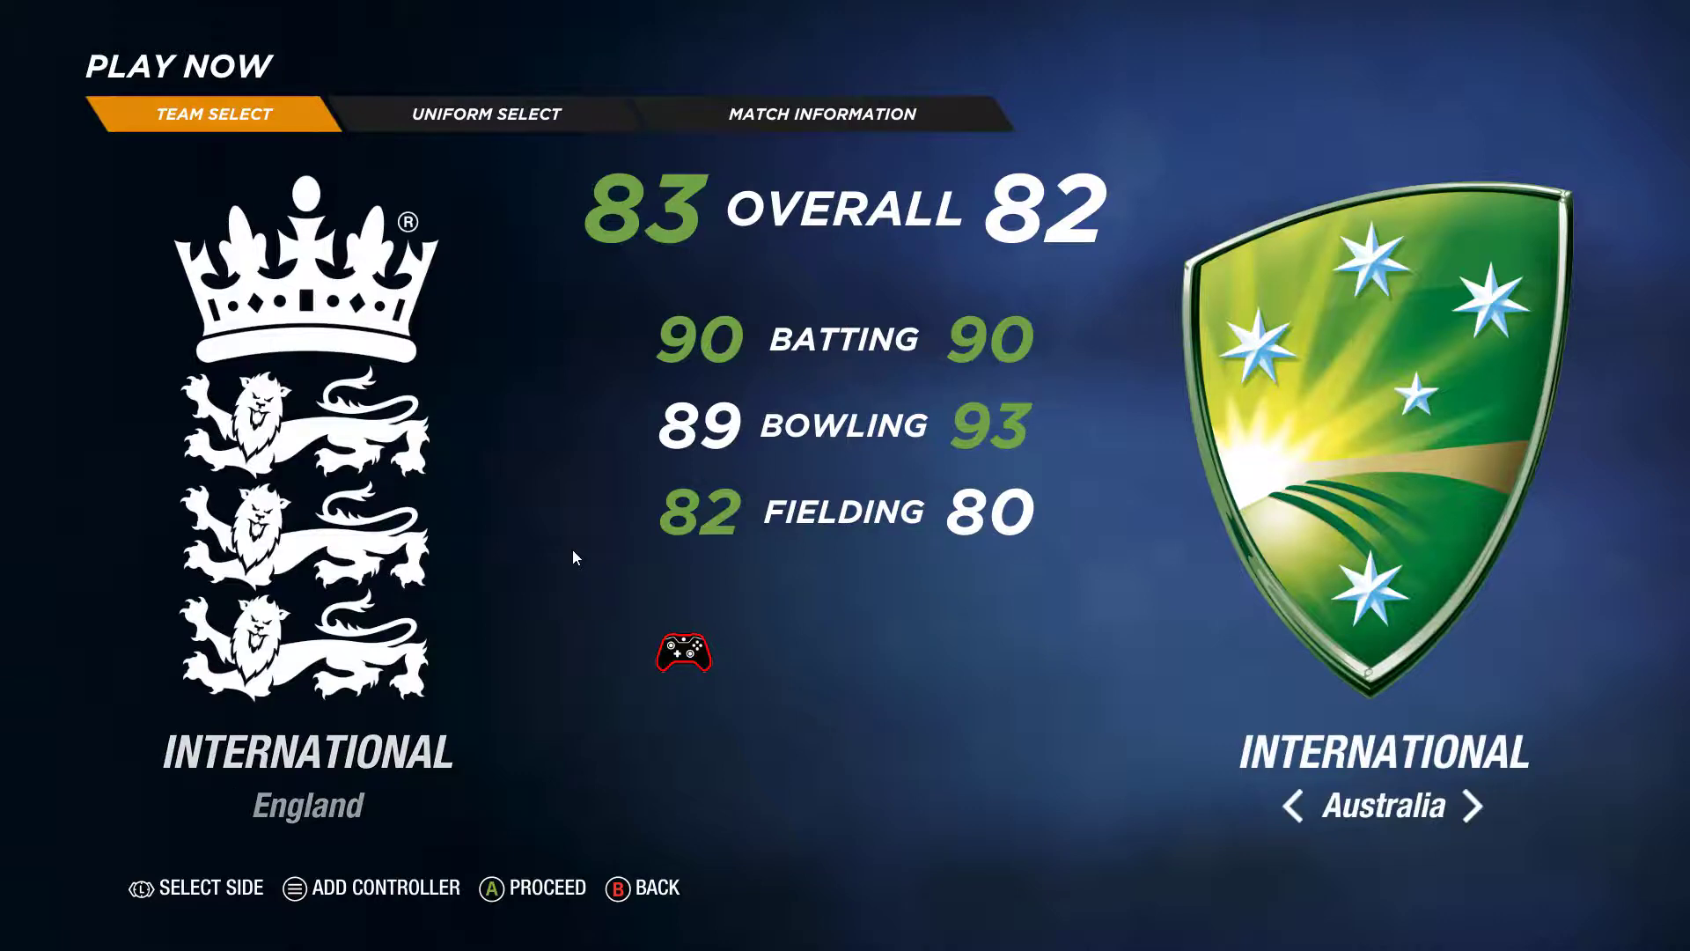
key("Return")
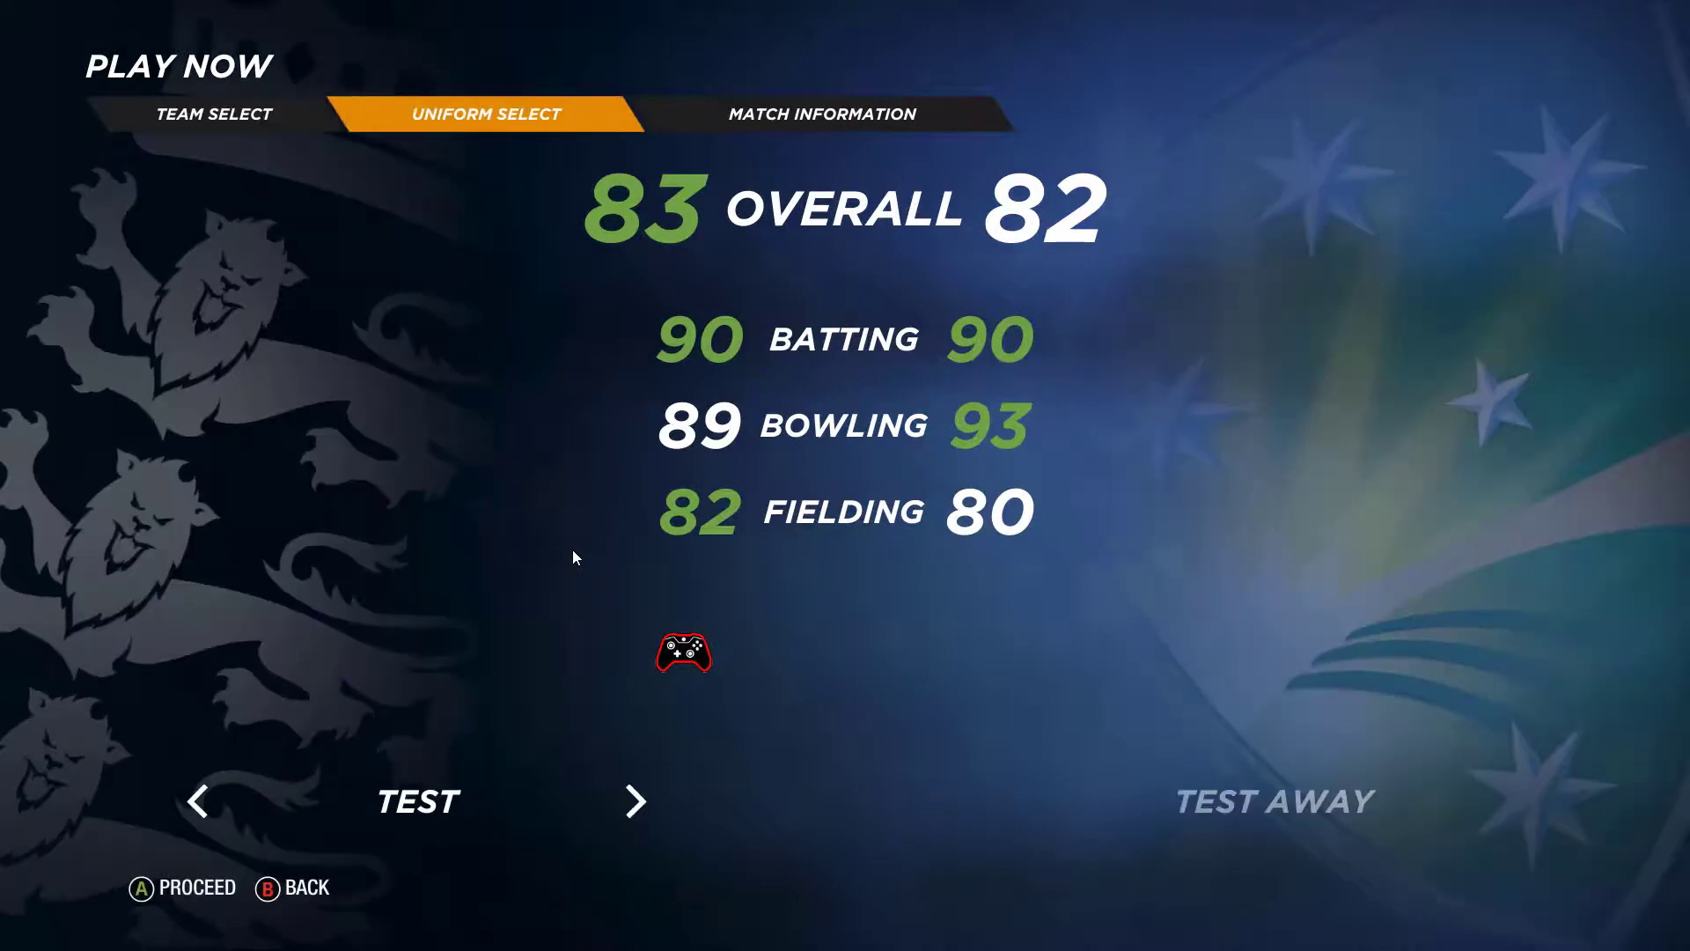
key("Return")
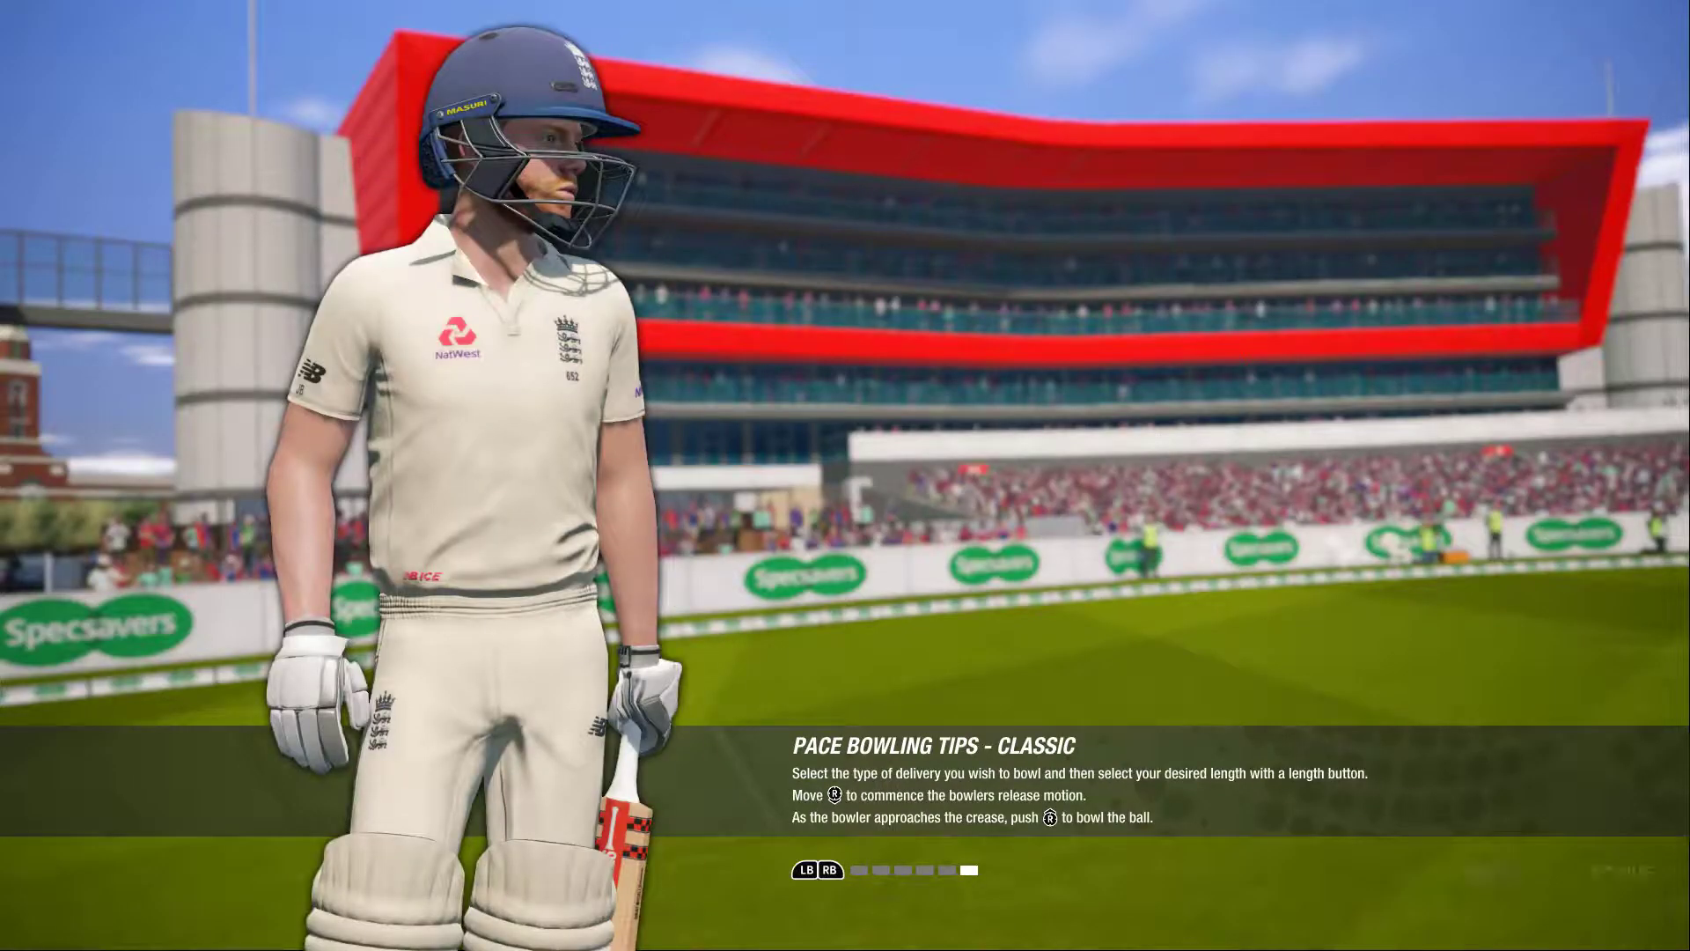
key("Return")
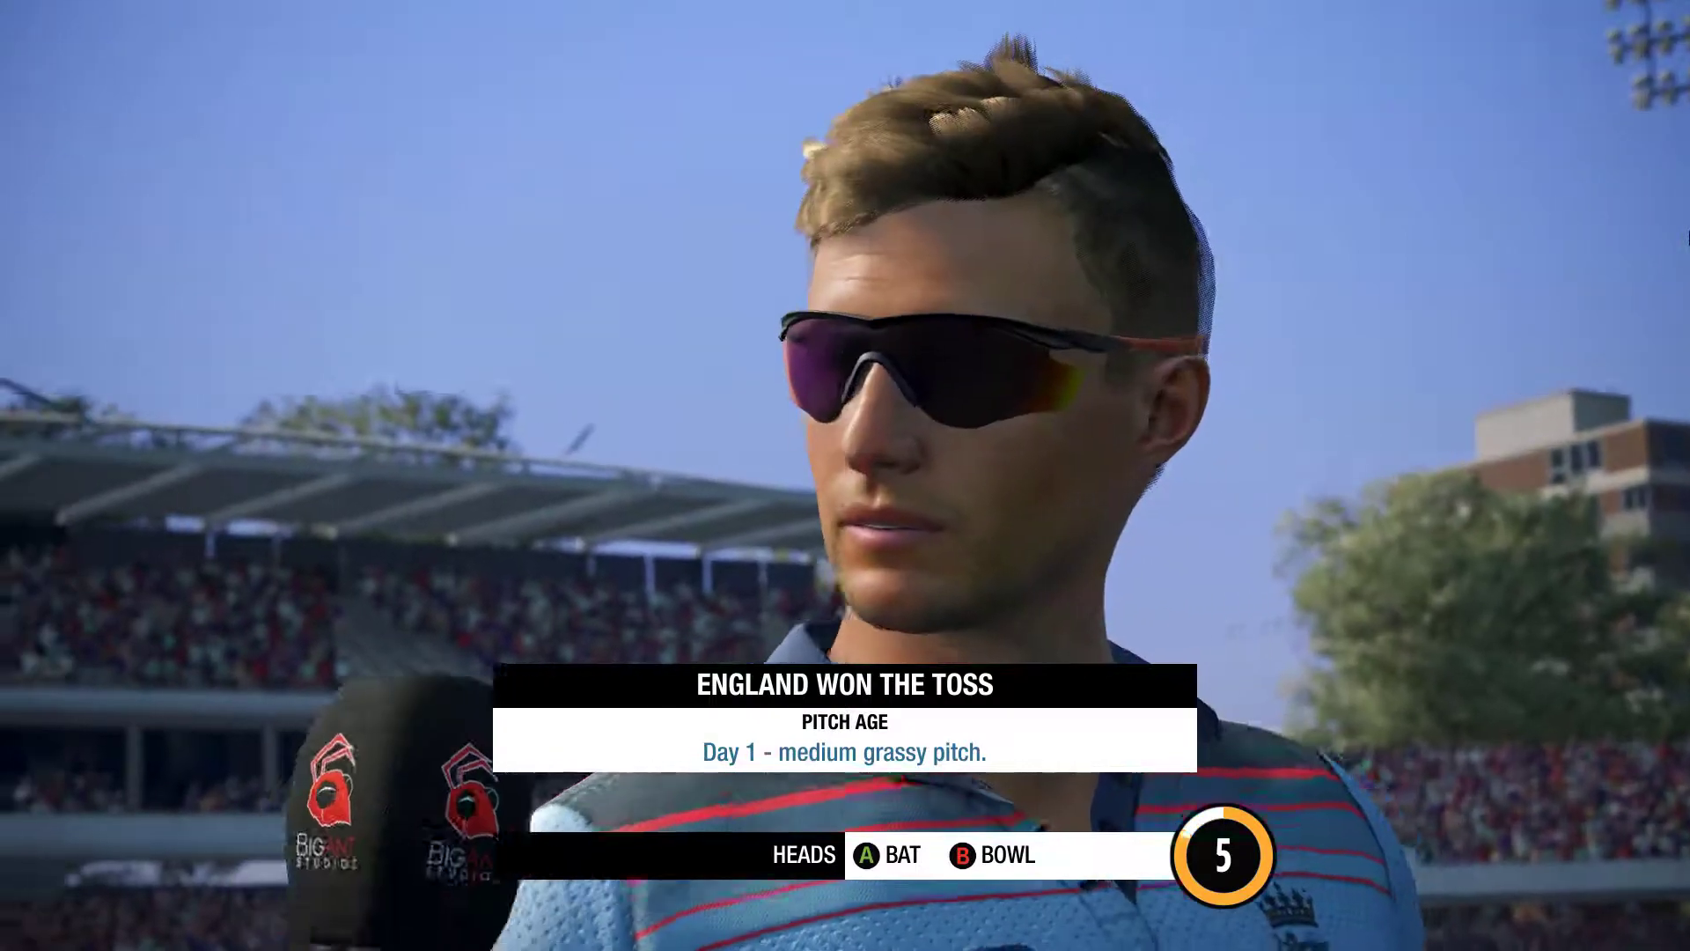
key("Return")
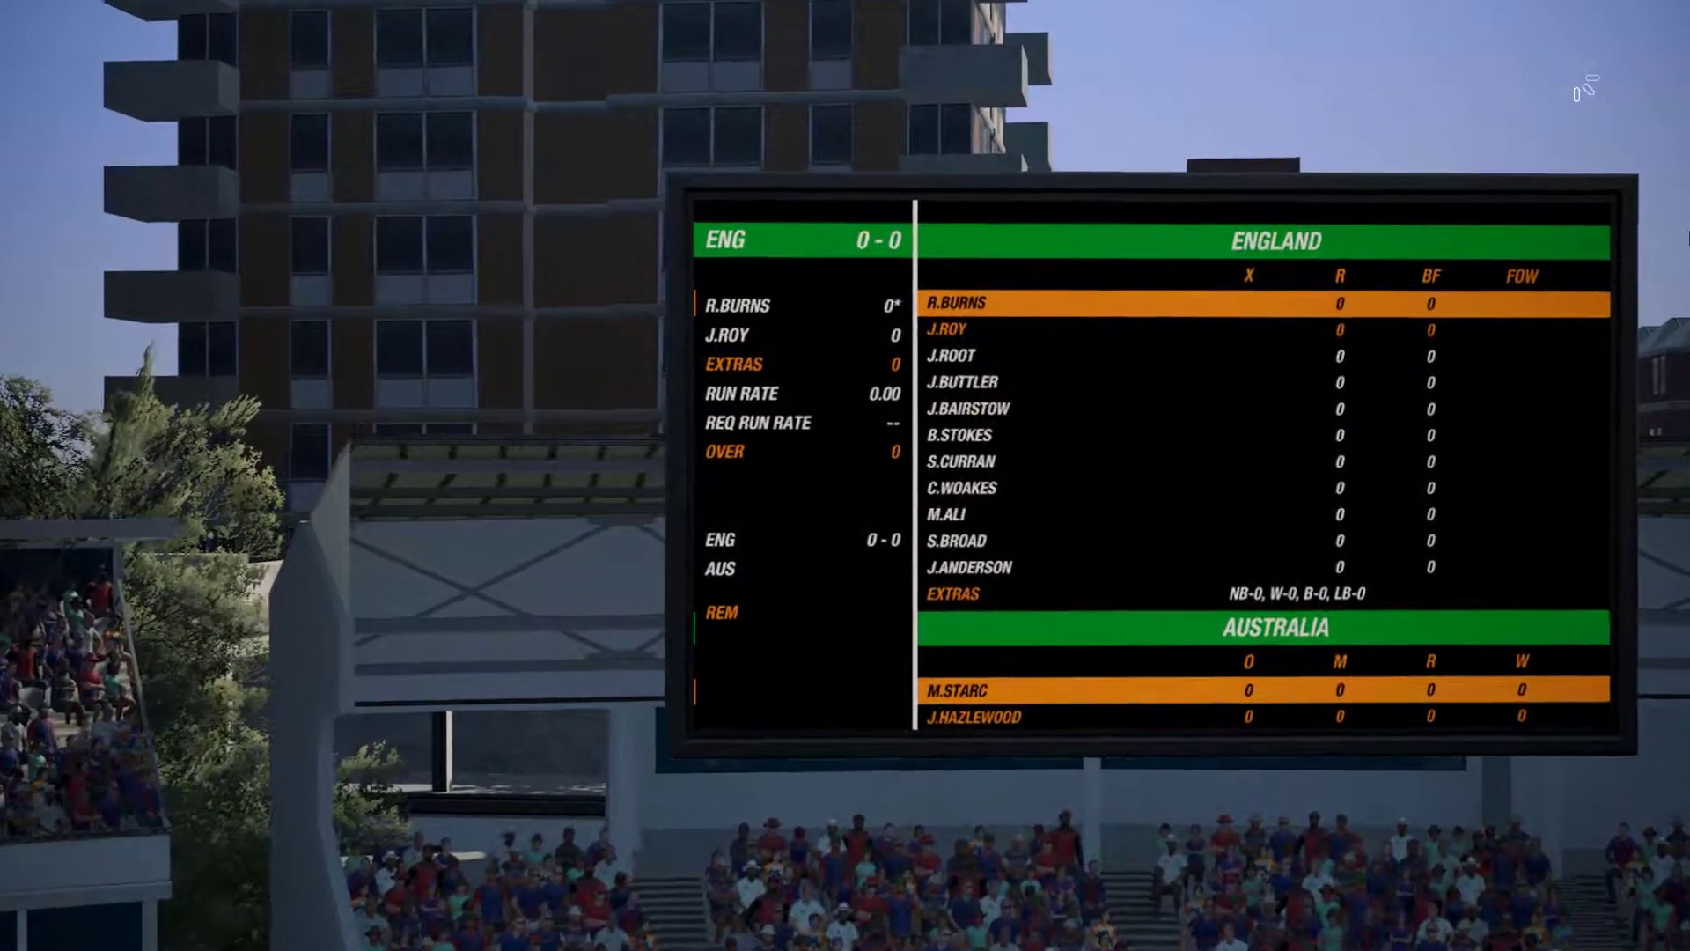
Pause the match and test the mapped direction controls by moving among the pause menu tiles
key("Escape")
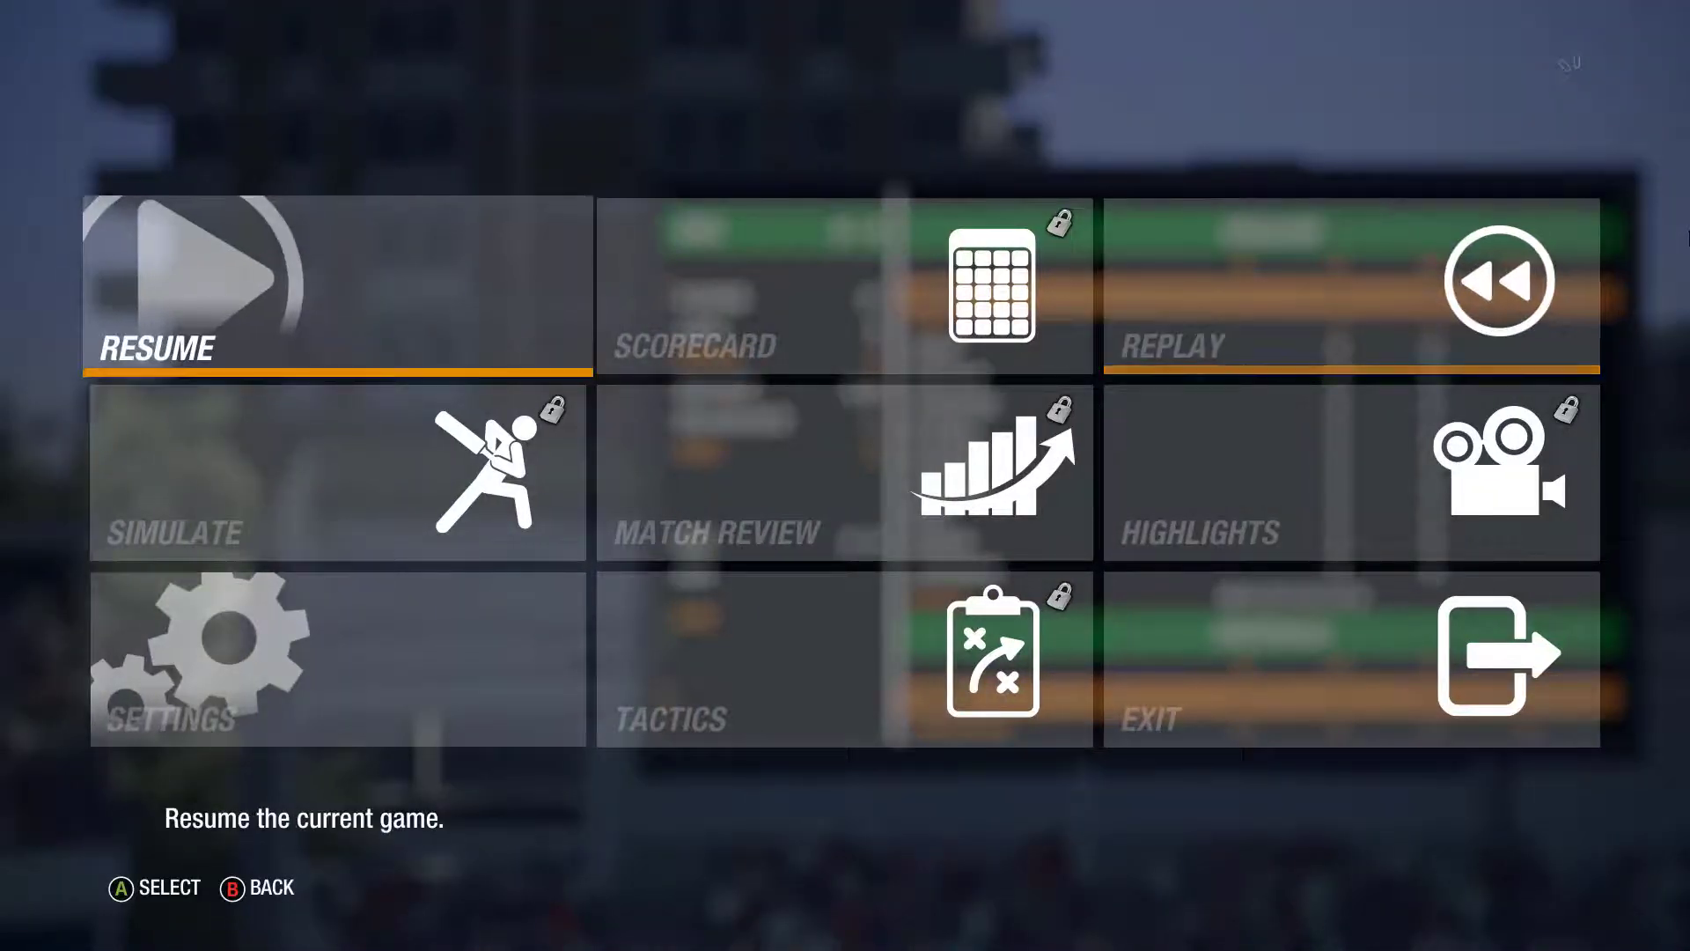
key("Down")
key("Down")
key("Up")
key("Up")
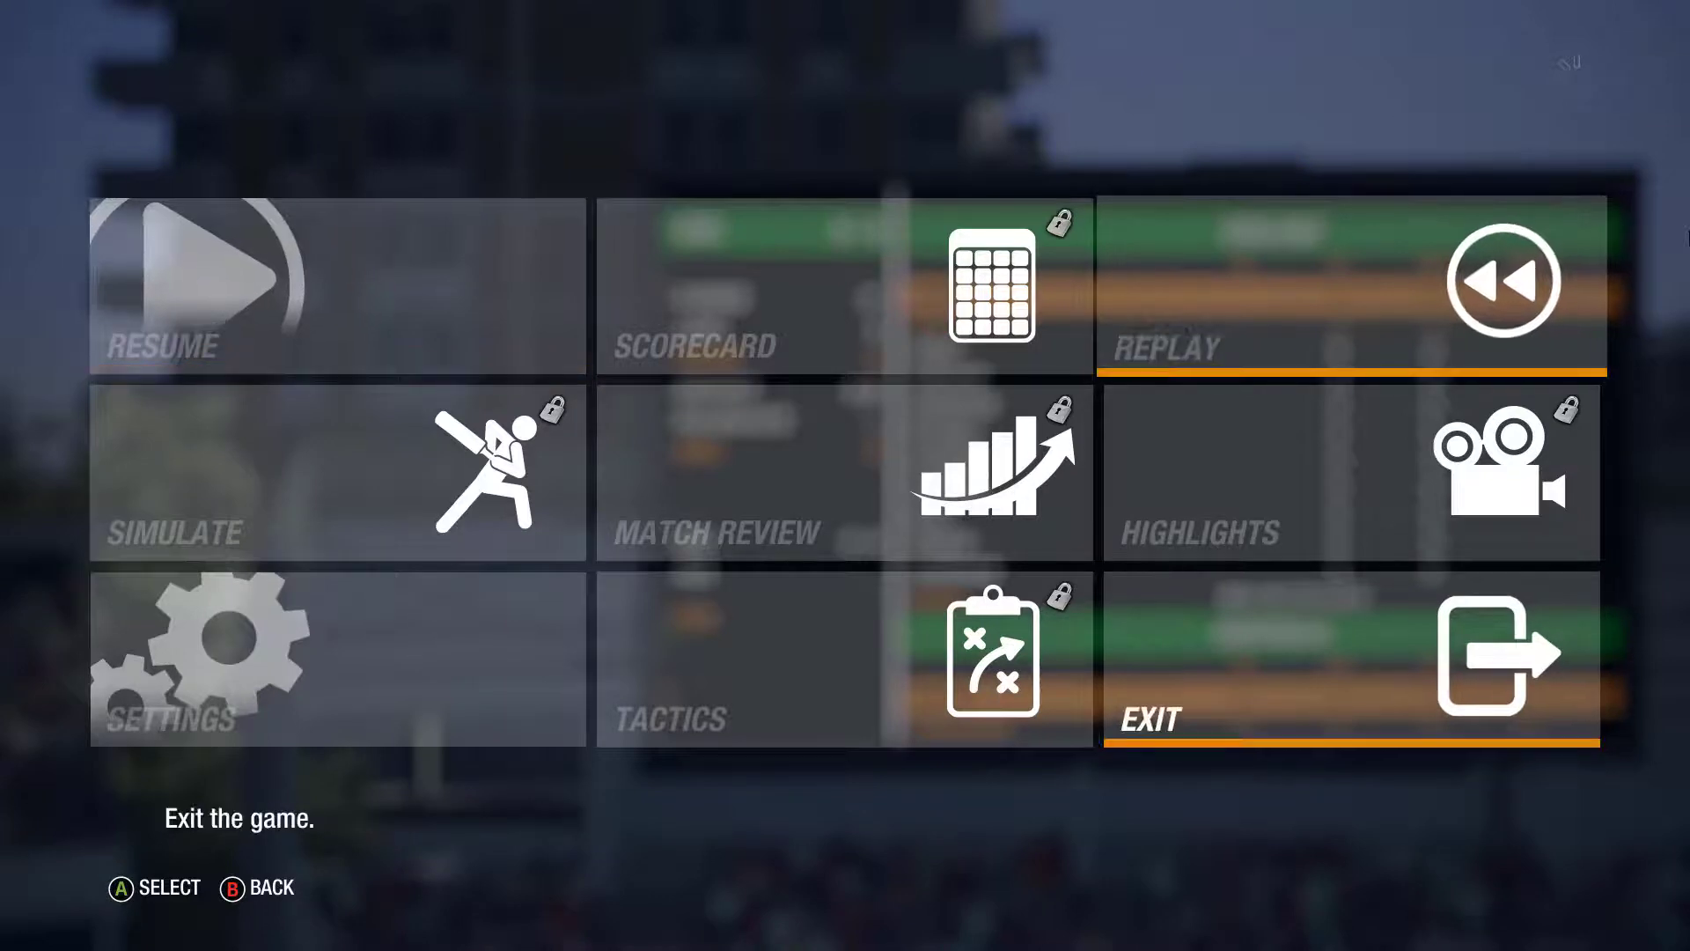